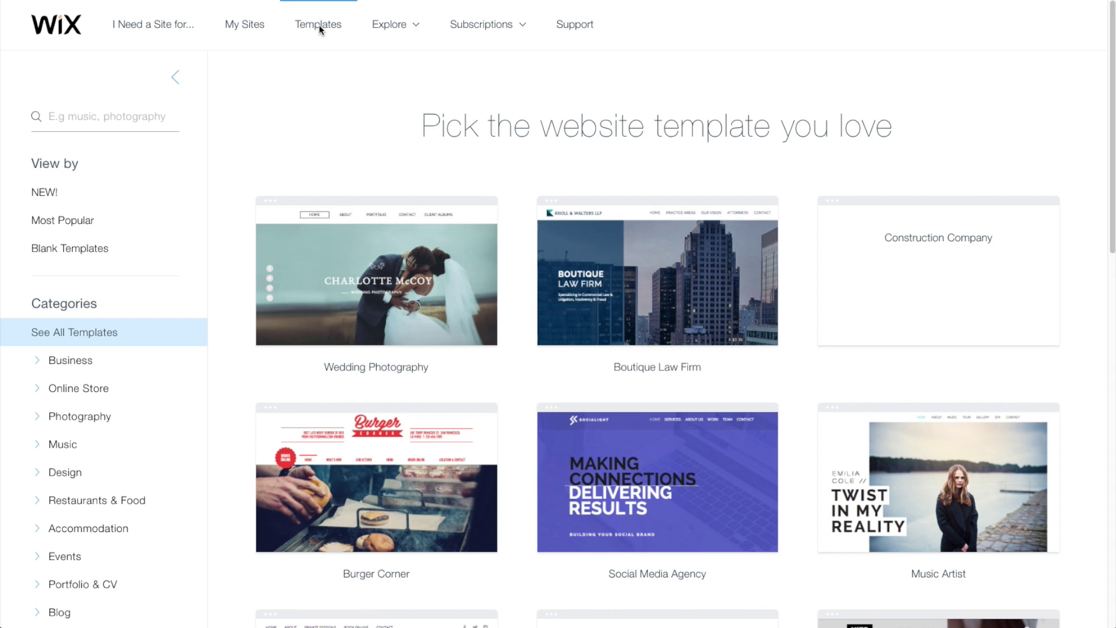
Step: Filter the template gallery to Restaurants & Food and browse down to the Lounge Bar template
{"action": "mouse_move", "coordinate": [428, 248]}
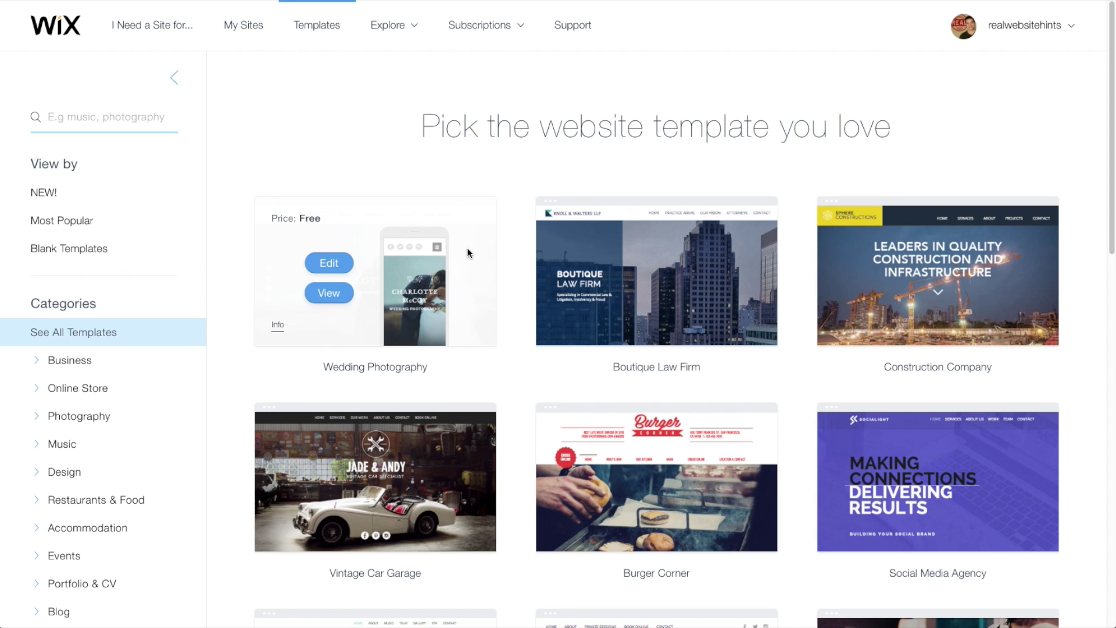
{"action": "scroll", "coordinate": [125, 338], "scroll_direction": "down", "scroll_amount": 2}
{"action": "scroll", "coordinate": [125, 343], "scroll_direction": "down", "scroll_amount": 2}
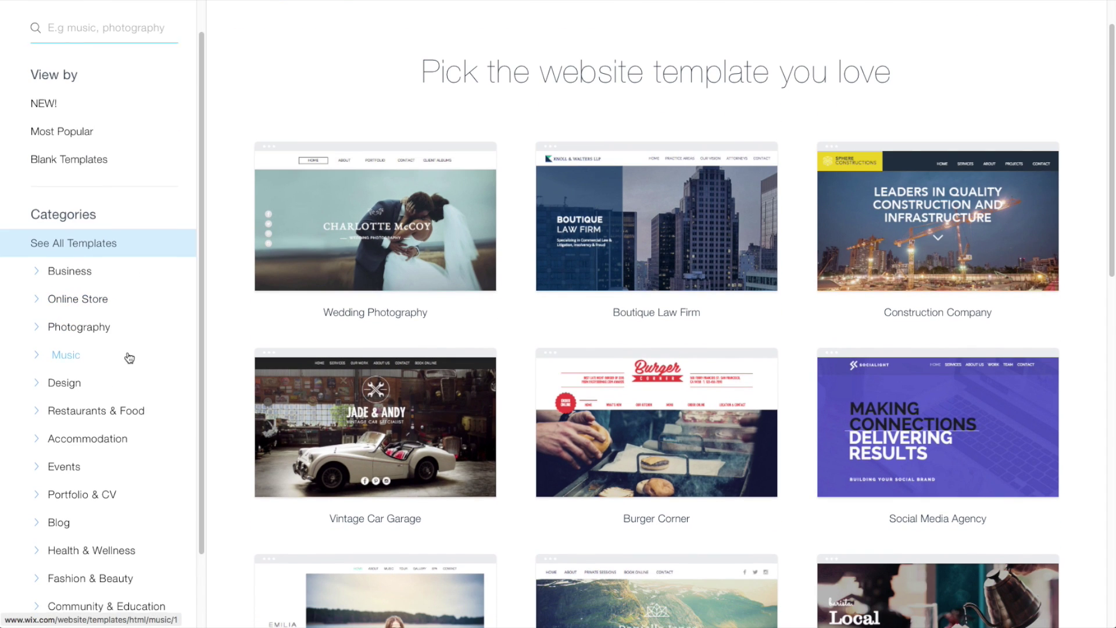
{"action": "left_click", "coordinate": [123, 390]}
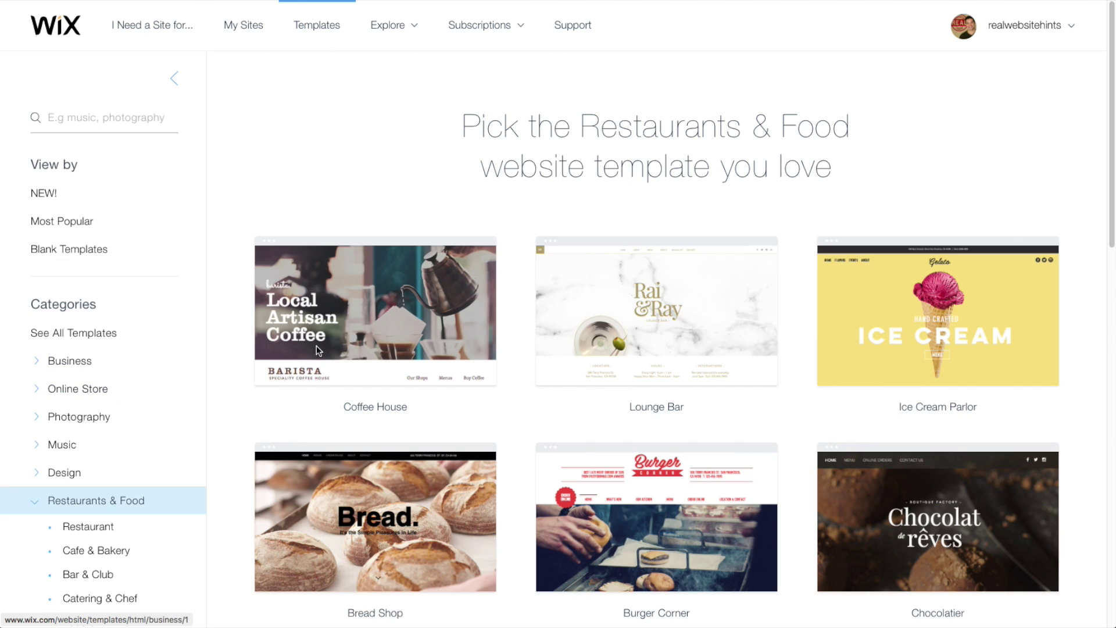
{"action": "scroll", "coordinate": [895, 360], "scroll_direction": "down", "scroll_amount": 3}
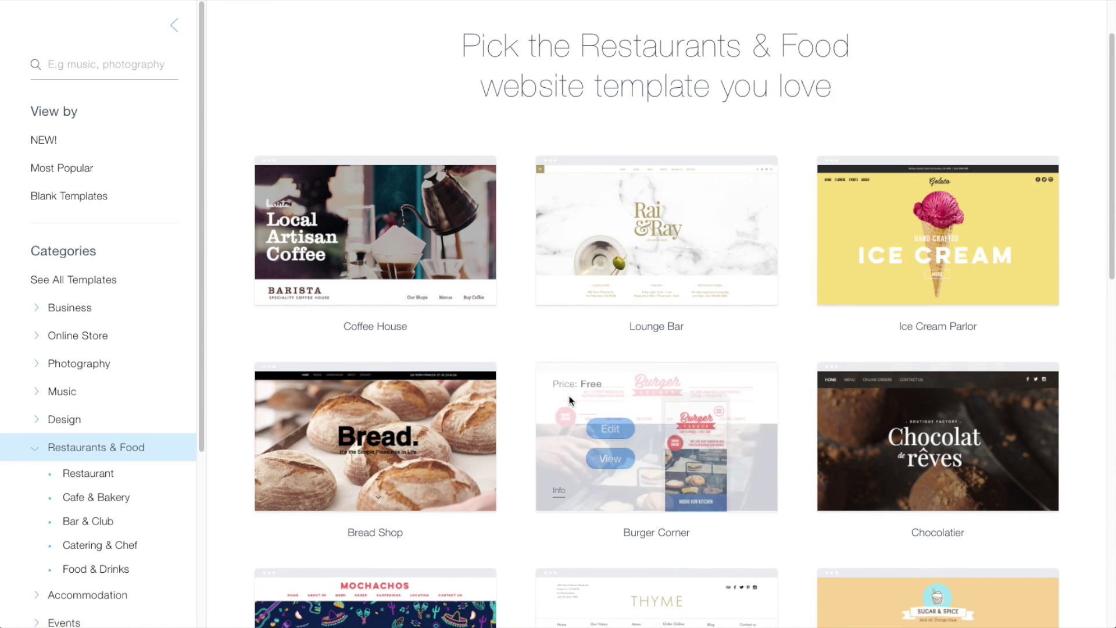
{"action": "scroll", "coordinate": [640, 407], "scroll_direction": "down", "scroll_amount": 1}
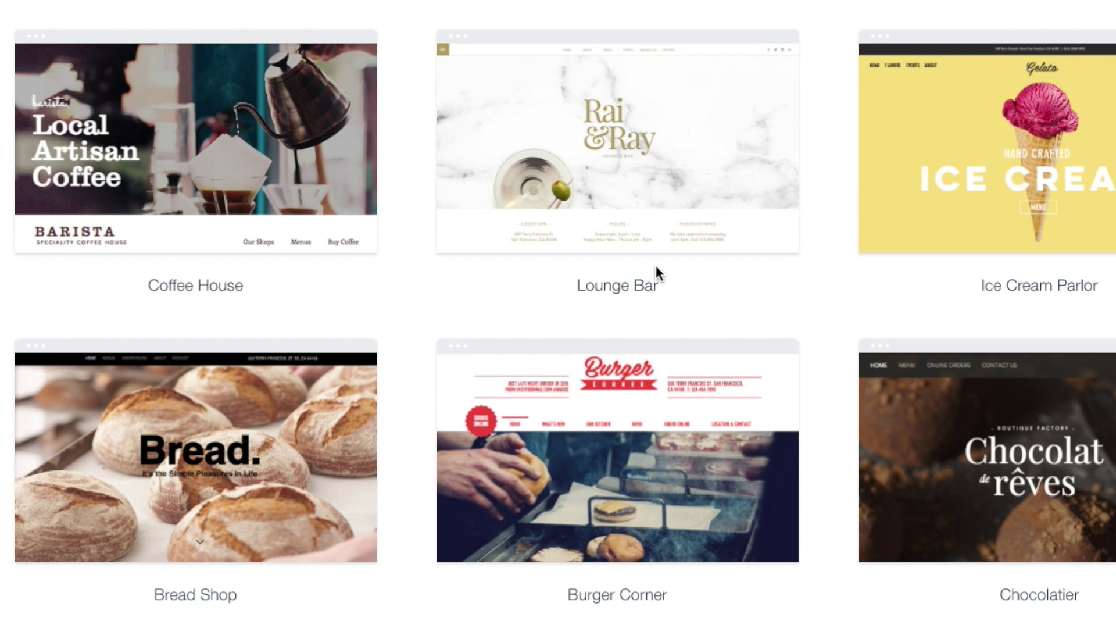
{"action": "scroll", "coordinate": [782, 303], "scroll_direction": "down", "scroll_amount": 2}
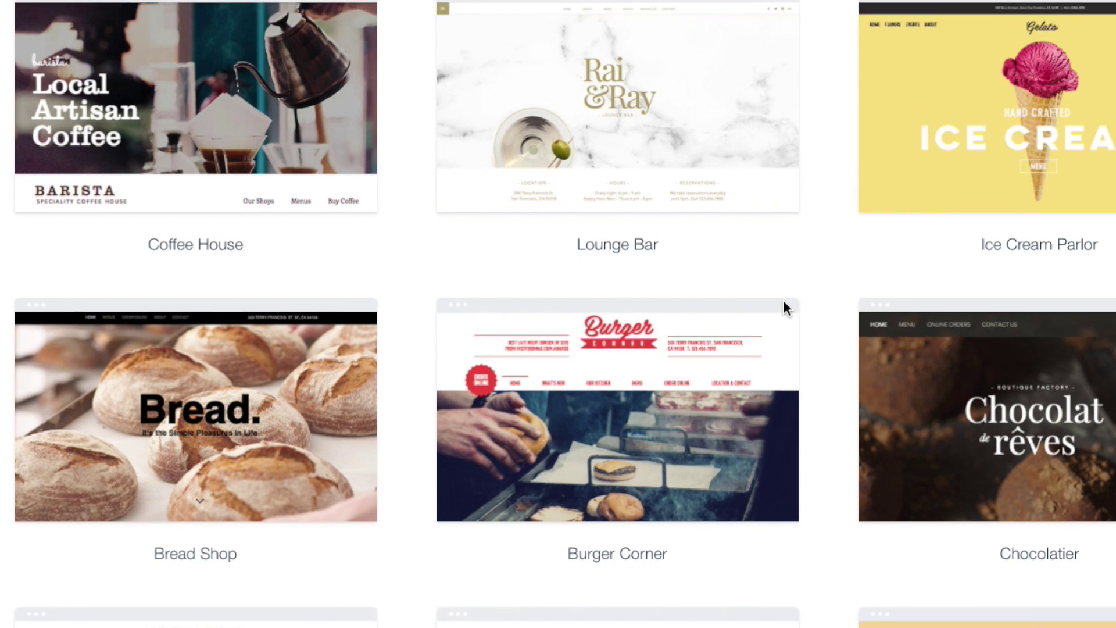
{"action": "scroll", "coordinate": [433, 460], "scroll_direction": "down", "scroll_amount": 2}
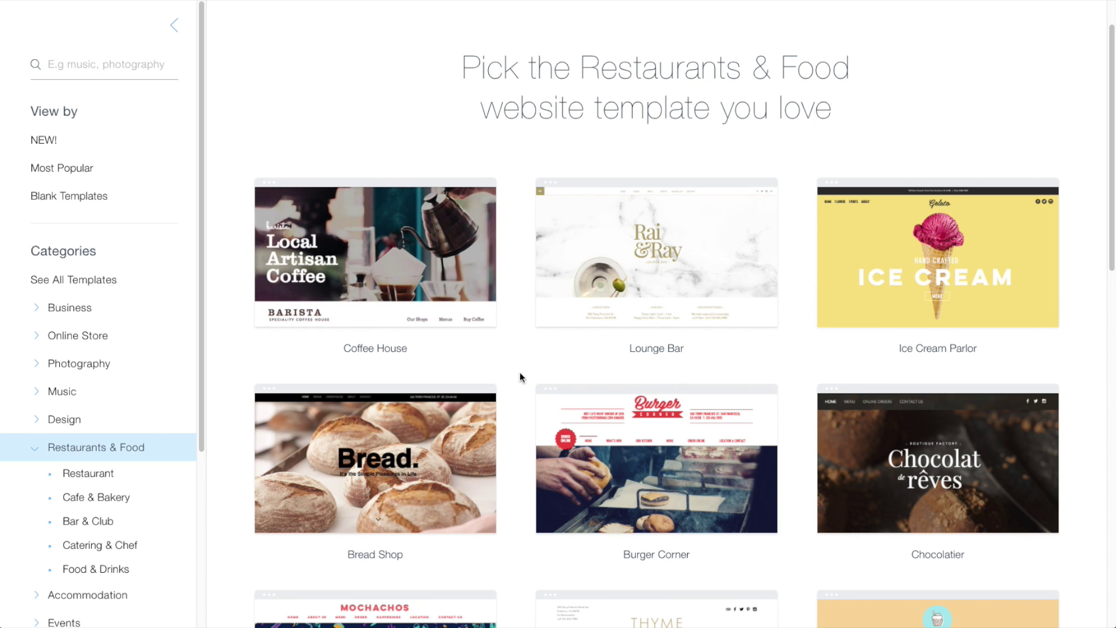
{"action": "mouse_move", "coordinate": [704, 267]}
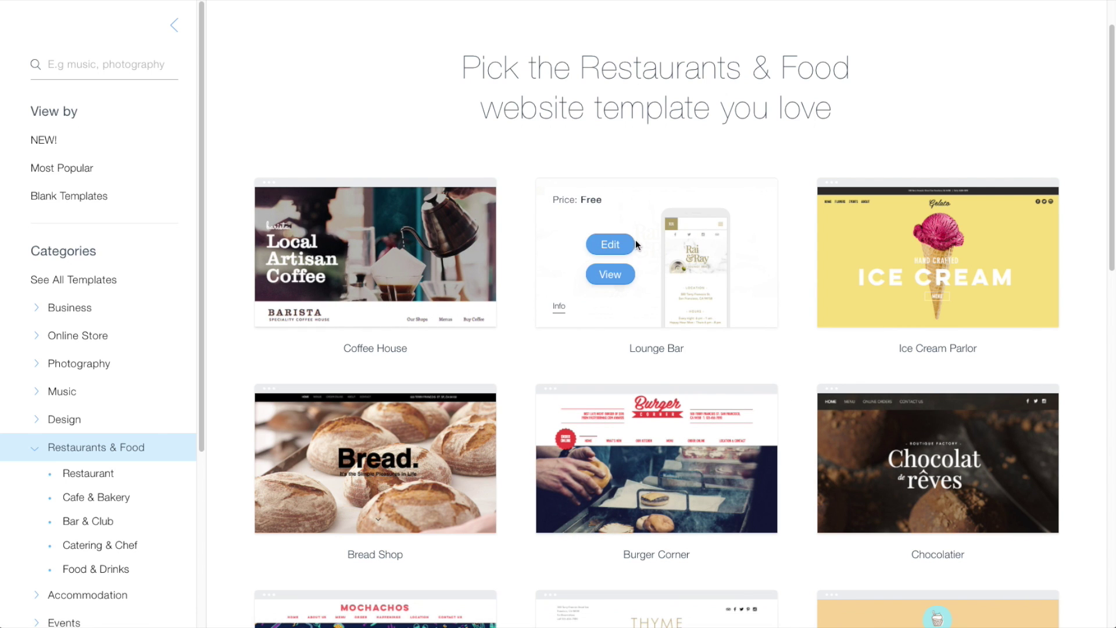
Step: Open the Lounge Bar template in the editor and look through the Add, App Market and Background panels
{"action": "left_click", "coordinate": [616, 243]}
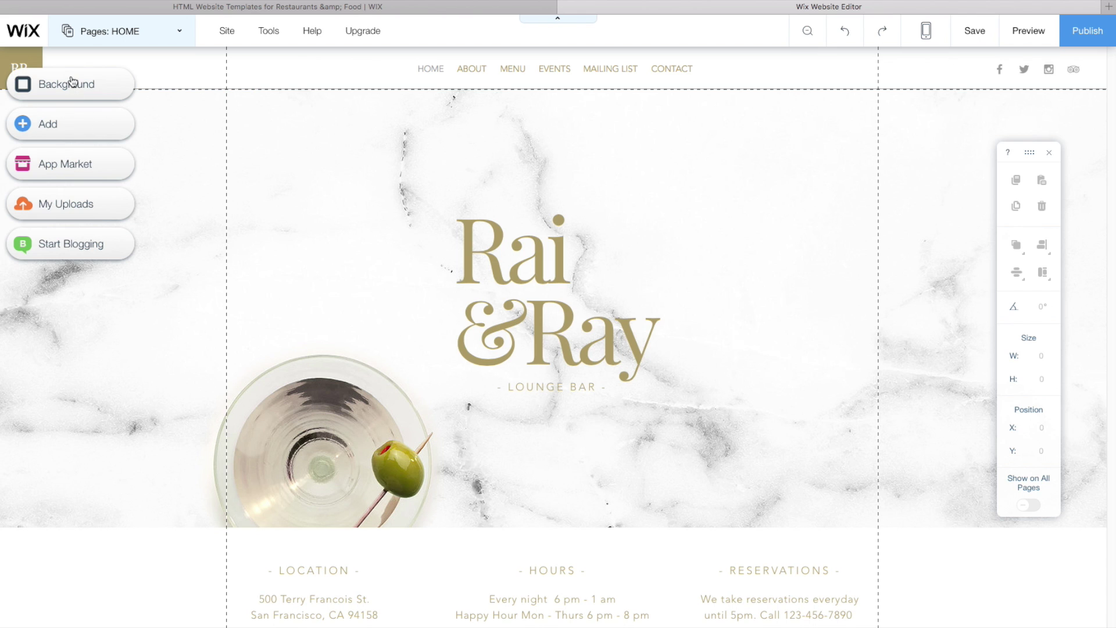
{"action": "left_click", "coordinate": [67, 126]}
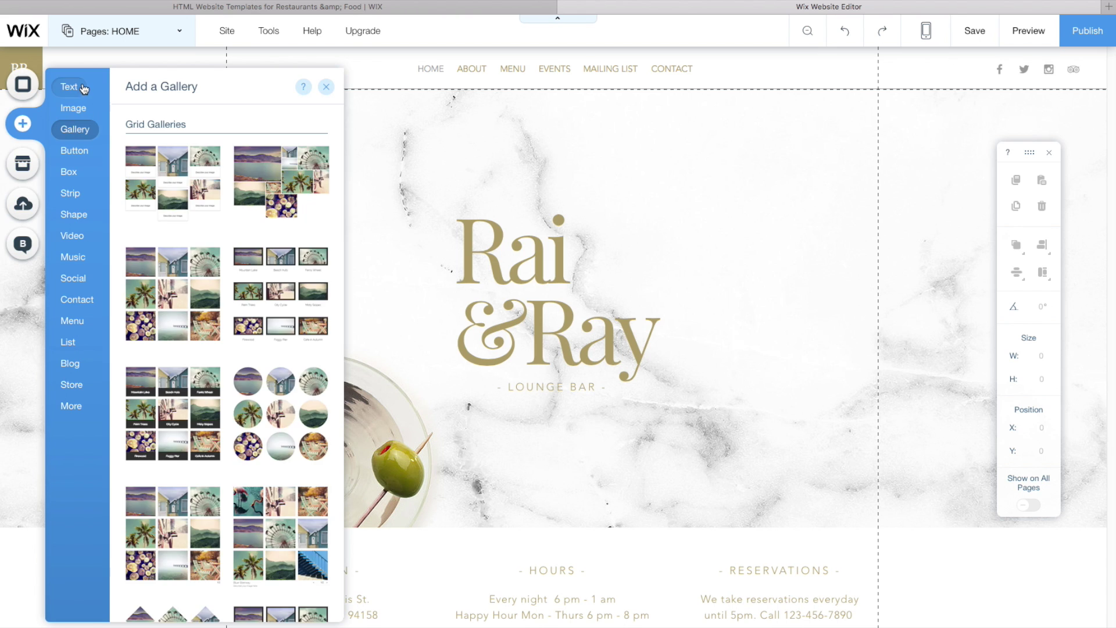
{"action": "mouse_move", "coordinate": [82, 94]}
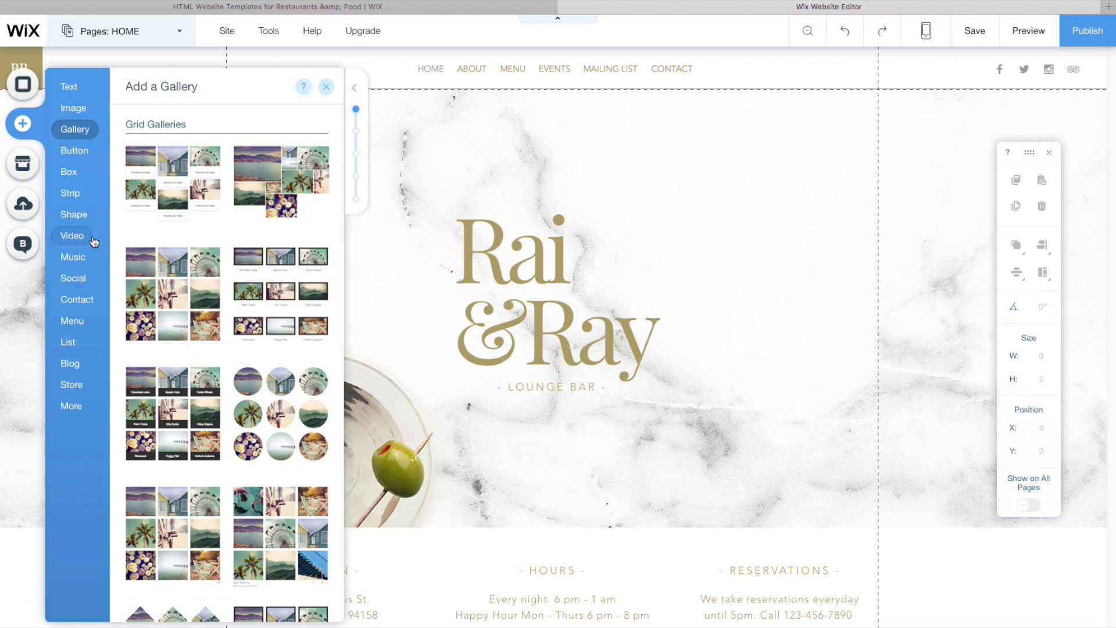
{"action": "left_click", "coordinate": [25, 175]}
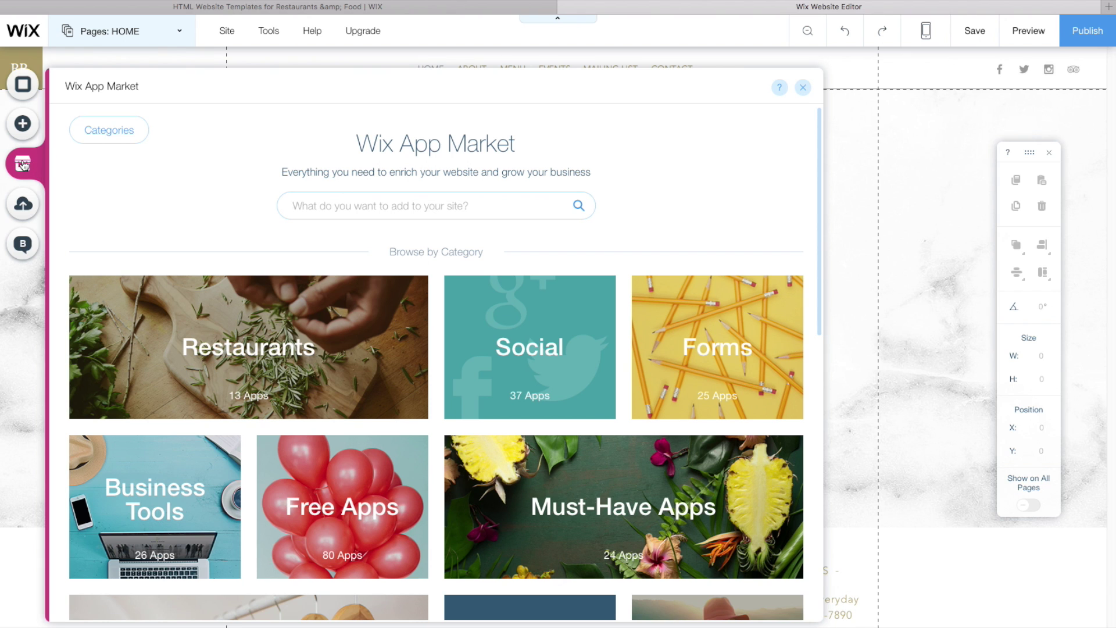
{"action": "left_click", "coordinate": [23, 84]}
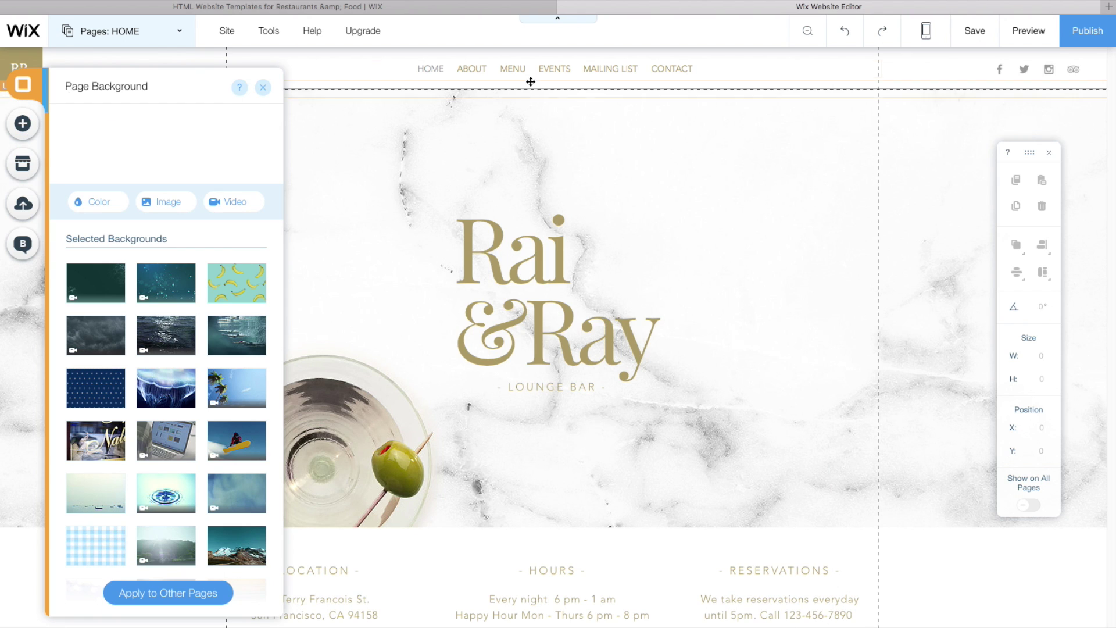
{"action": "left_click", "coordinate": [263, 88]}
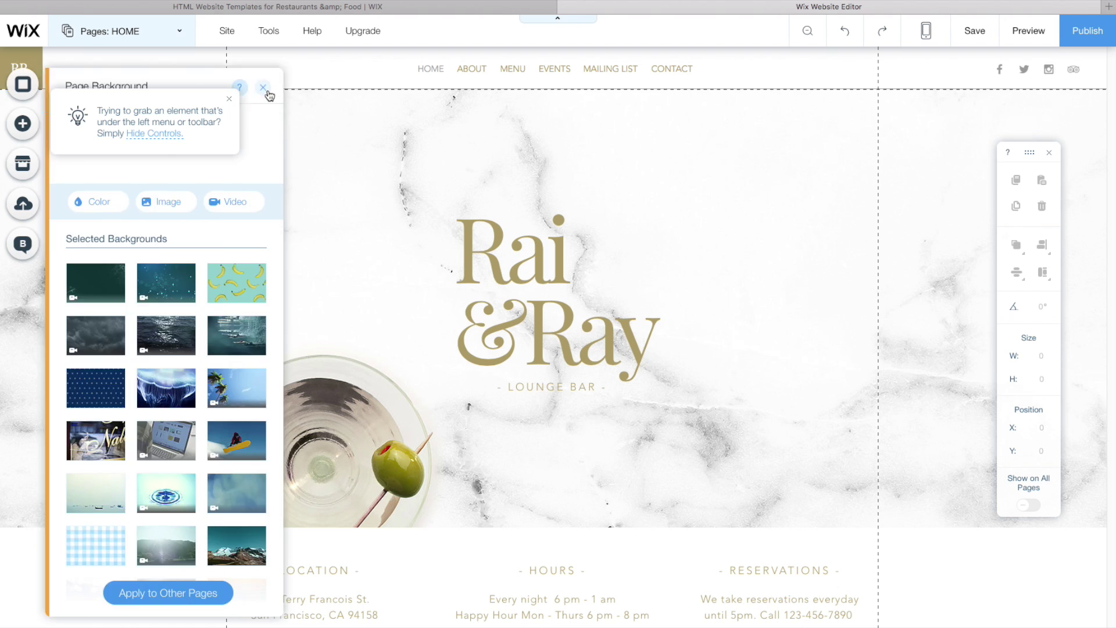
Step: Browse My Uploads and the Add panel's text elements, move the size panel aside, and select the top strip
{"action": "left_click", "coordinate": [23, 204]}
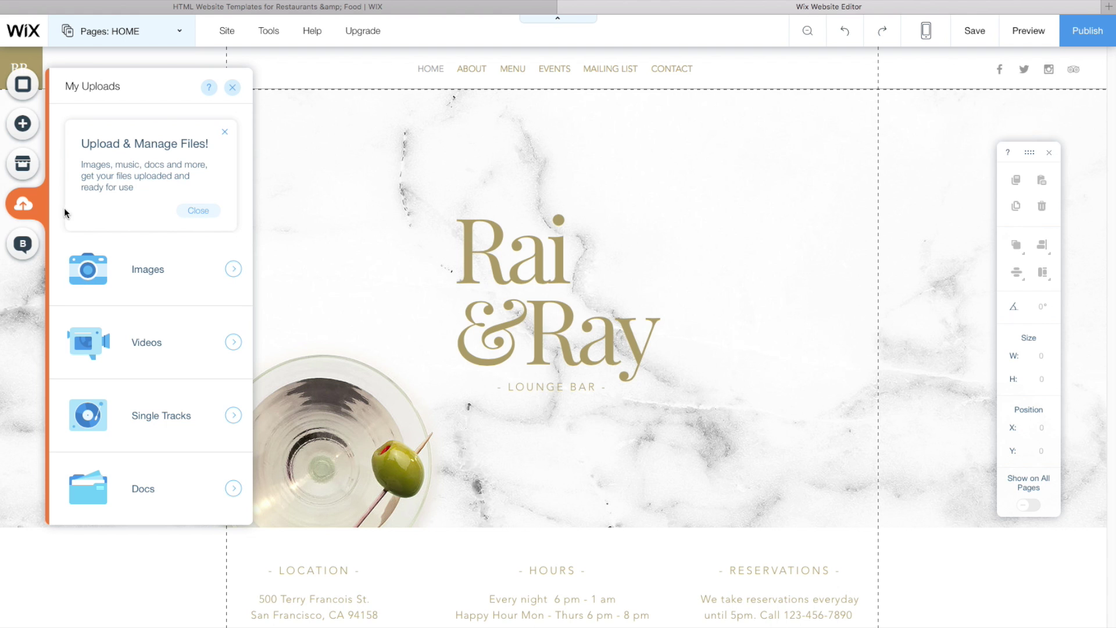
{"action": "left_click", "coordinate": [22, 124]}
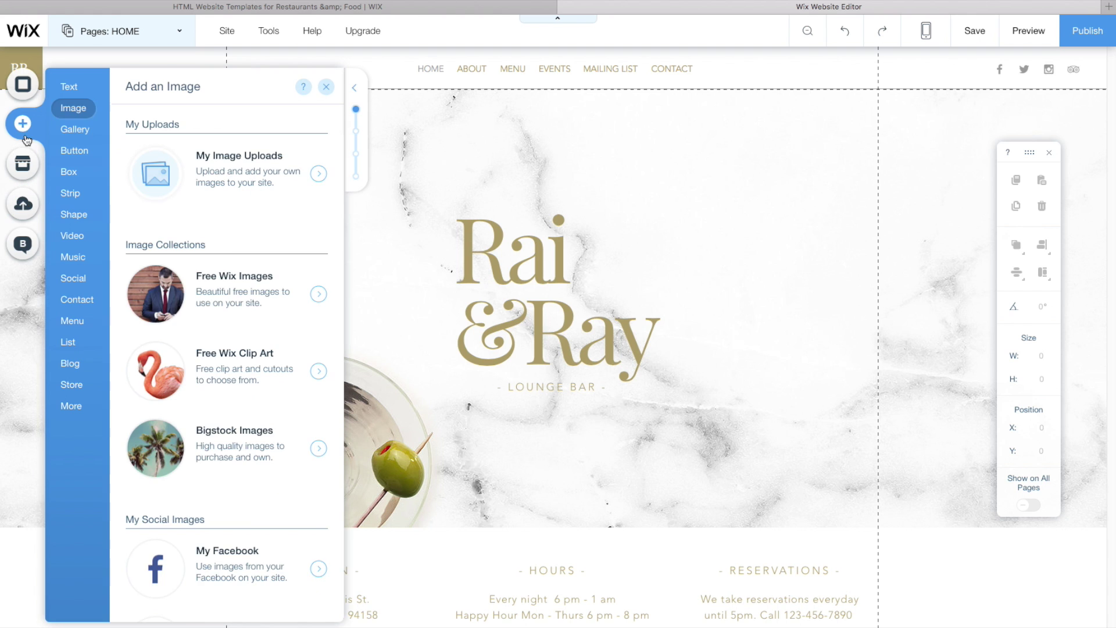
{"action": "mouse_move", "coordinate": [73, 278]}
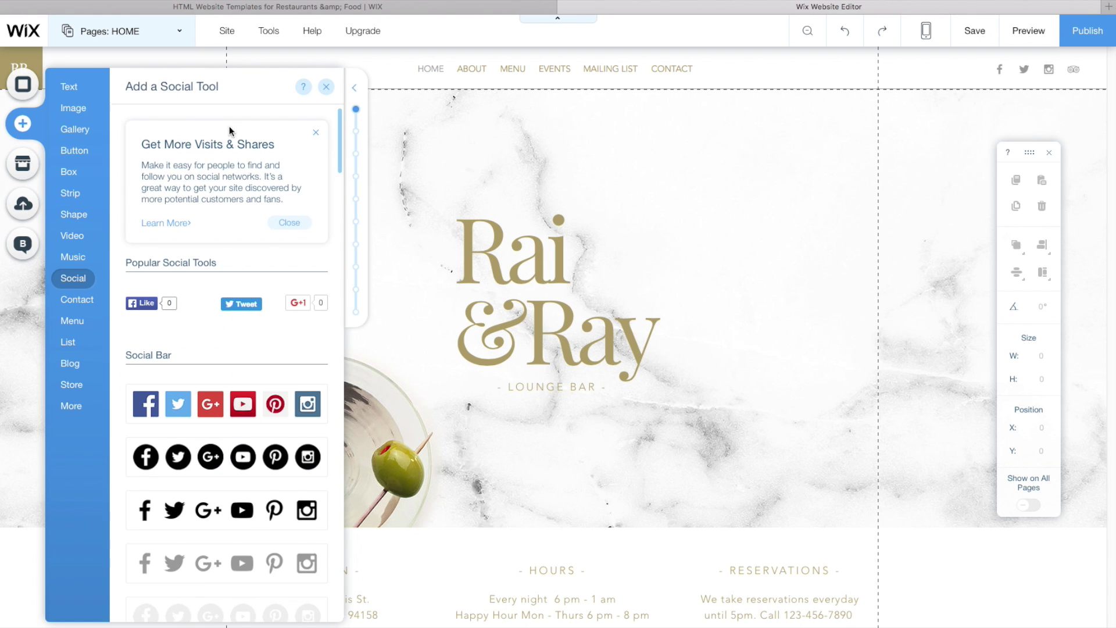
{"action": "left_click", "coordinate": [327, 86]}
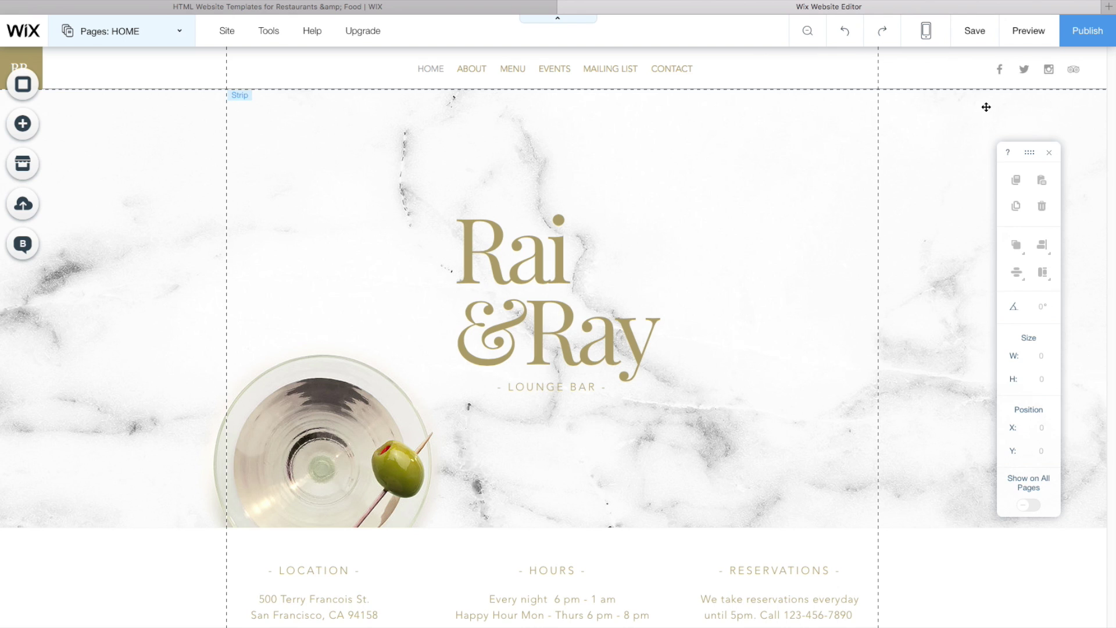
{"action": "left_click_drag", "start_coordinate": [1030, 151], "coordinate": [1007, 102]}
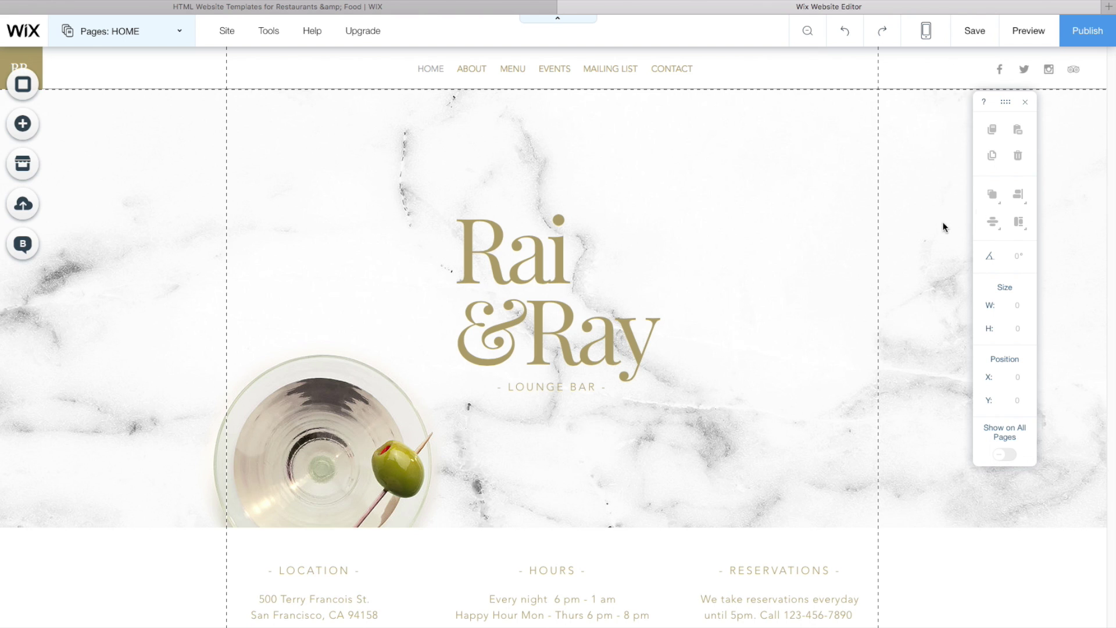
{"action": "left_click", "coordinate": [23, 123]}
{"action": "left_click", "coordinate": [69, 87]}
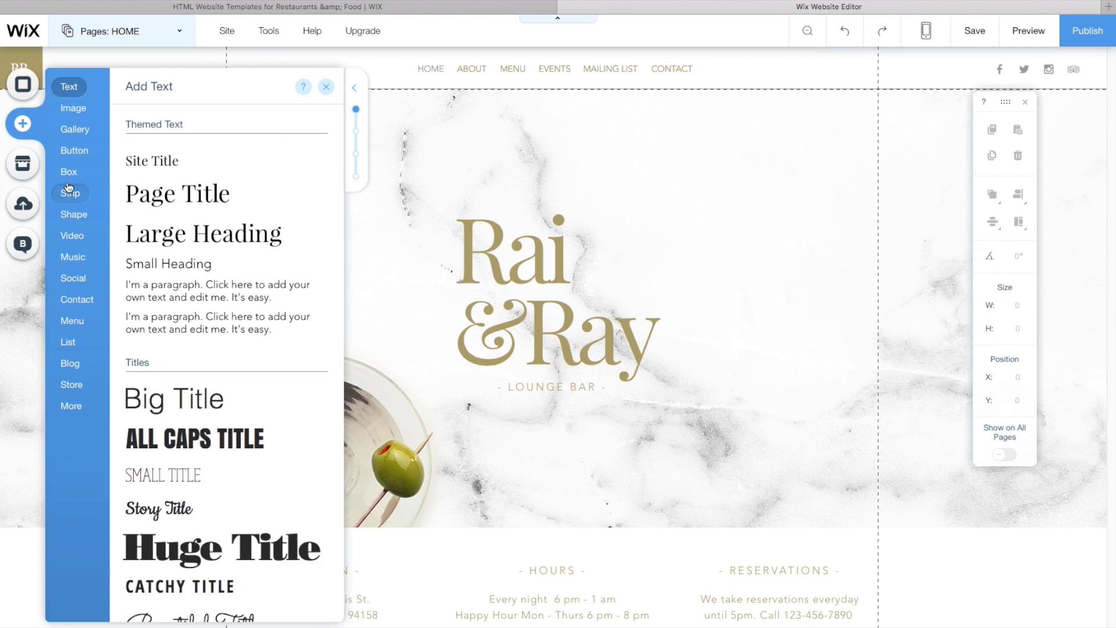
{"action": "left_click", "coordinate": [680, 252]}
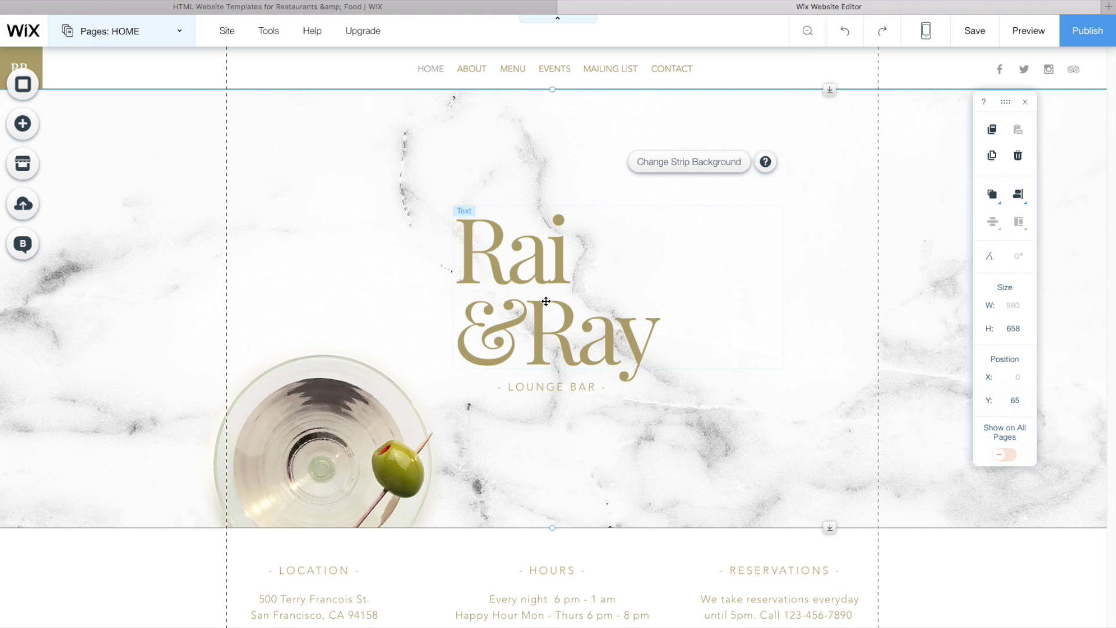
Step: Replace the 'Rai & Ray' heading text with 'Cafe Website' and widen its text box on both sides
{"action": "left_click", "coordinate": [506, 288]}
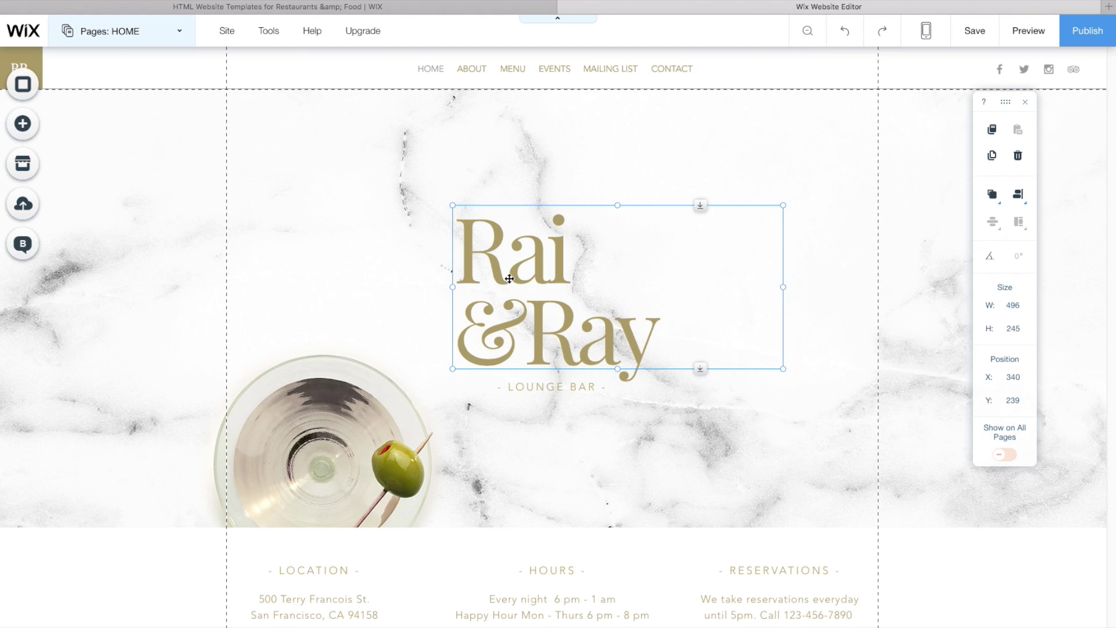
{"action": "right_click", "coordinate": [523, 259]}
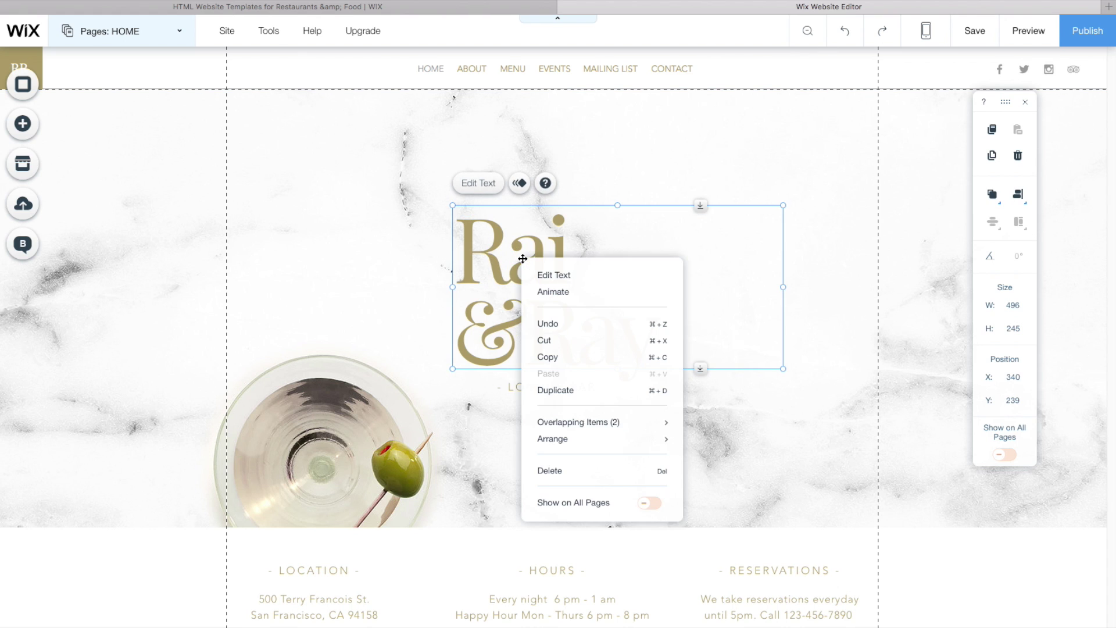
{"action": "left_click", "coordinate": [559, 277]}
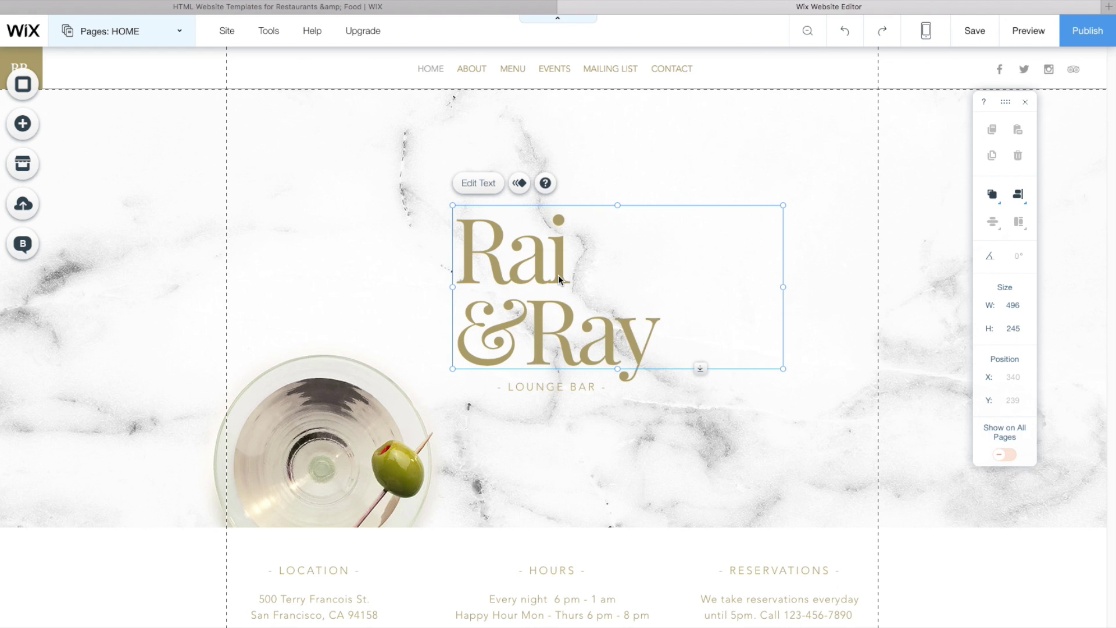
{"action": "left_click_drag", "start_coordinate": [662, 342], "coordinate": [456, 261]}
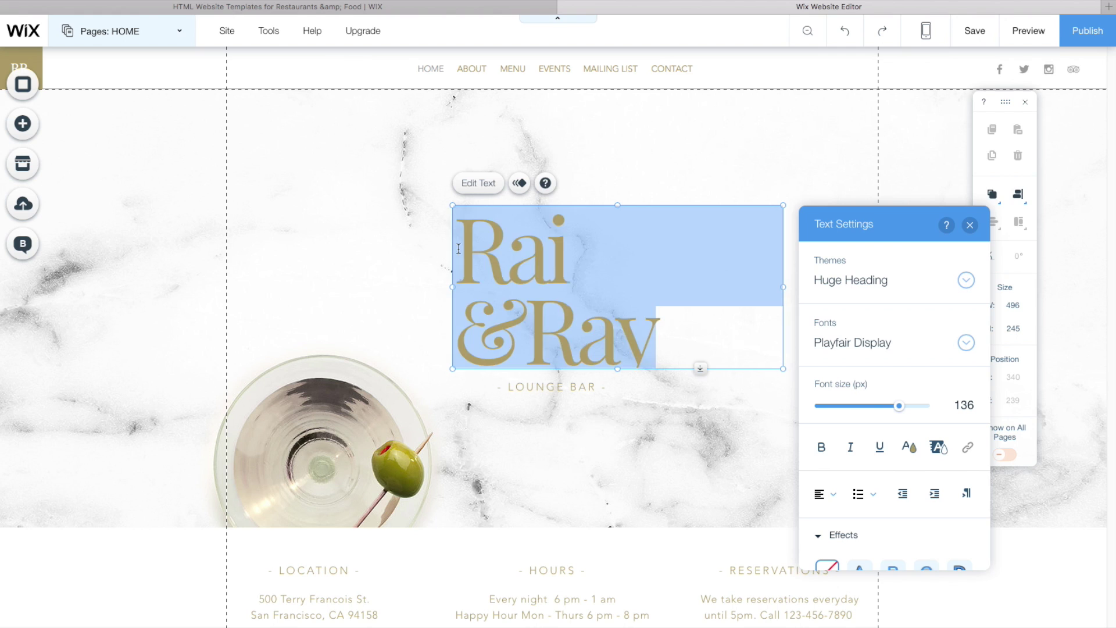
{"action": "key", "text": "BackSpace"}
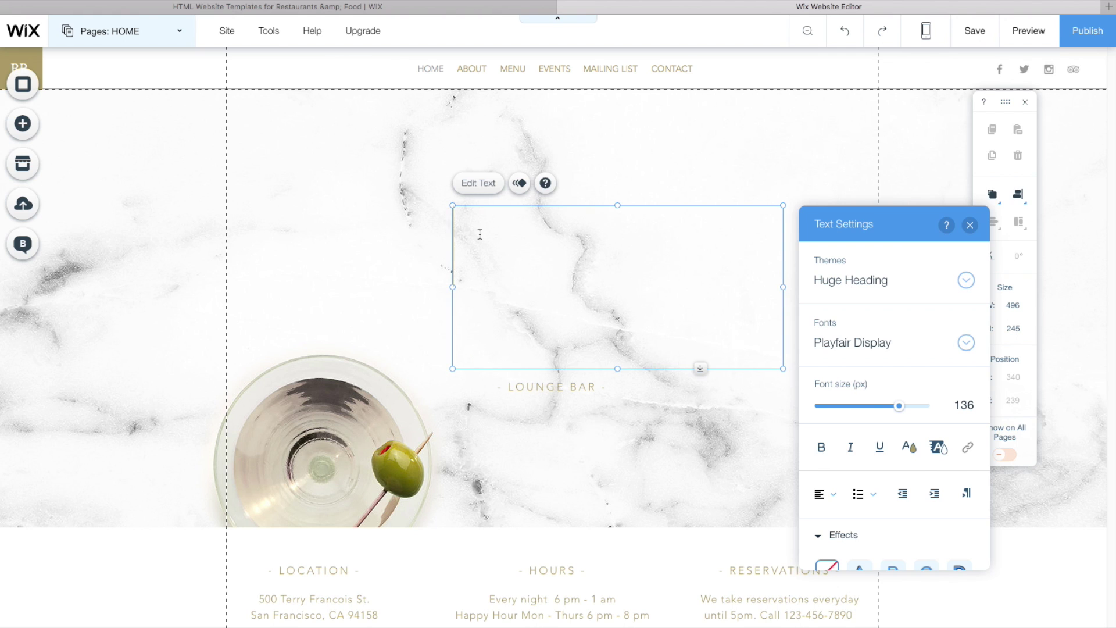
{"action": "type", "text": "Cafe"}
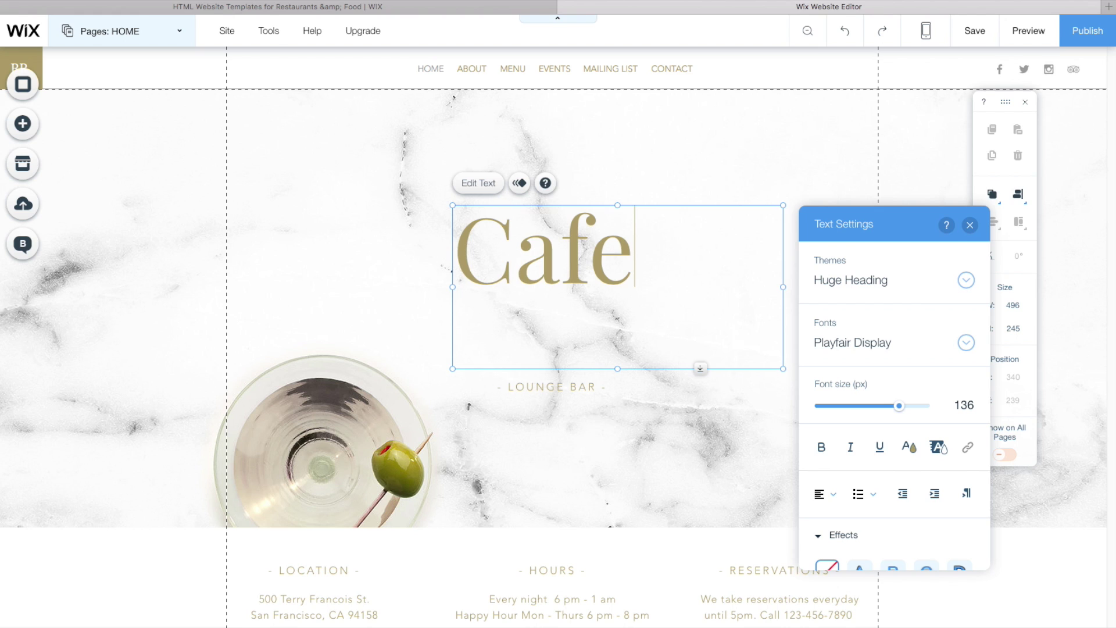
{"action": "type", "text": " Website"}
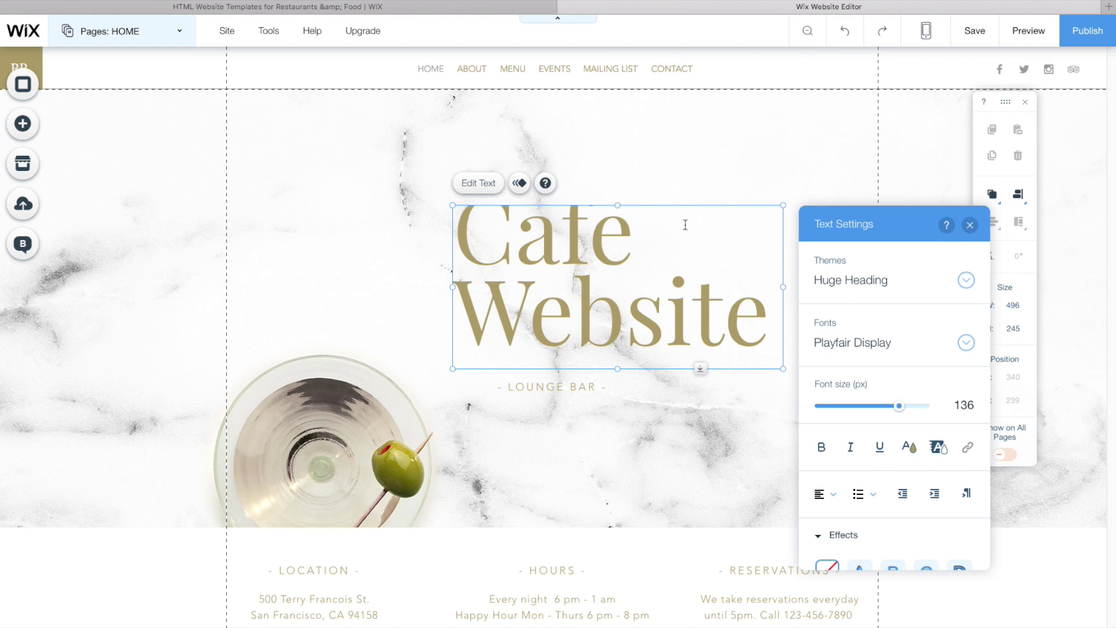
{"action": "left_click_drag", "start_coordinate": [453, 287], "coordinate": [316, 288]}
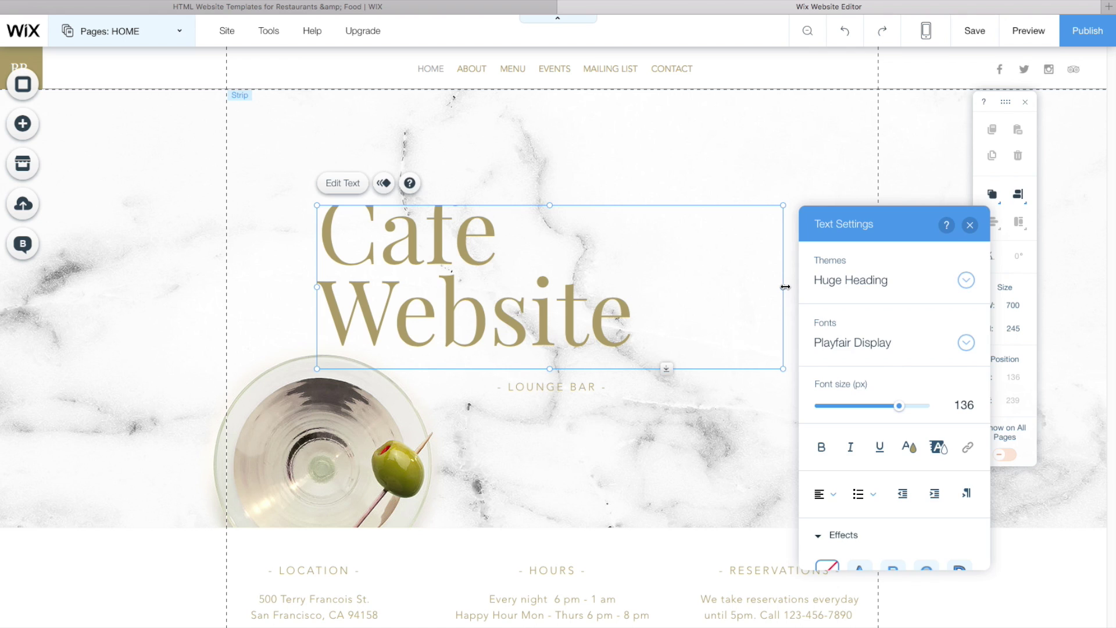
{"action": "left_click_drag", "start_coordinate": [782, 286], "coordinate": [848, 289]}
Step: Resize the Cafe Website text box to 784 by 122 and move it near the strip's top
{"action": "left_click", "coordinate": [877, 289]}
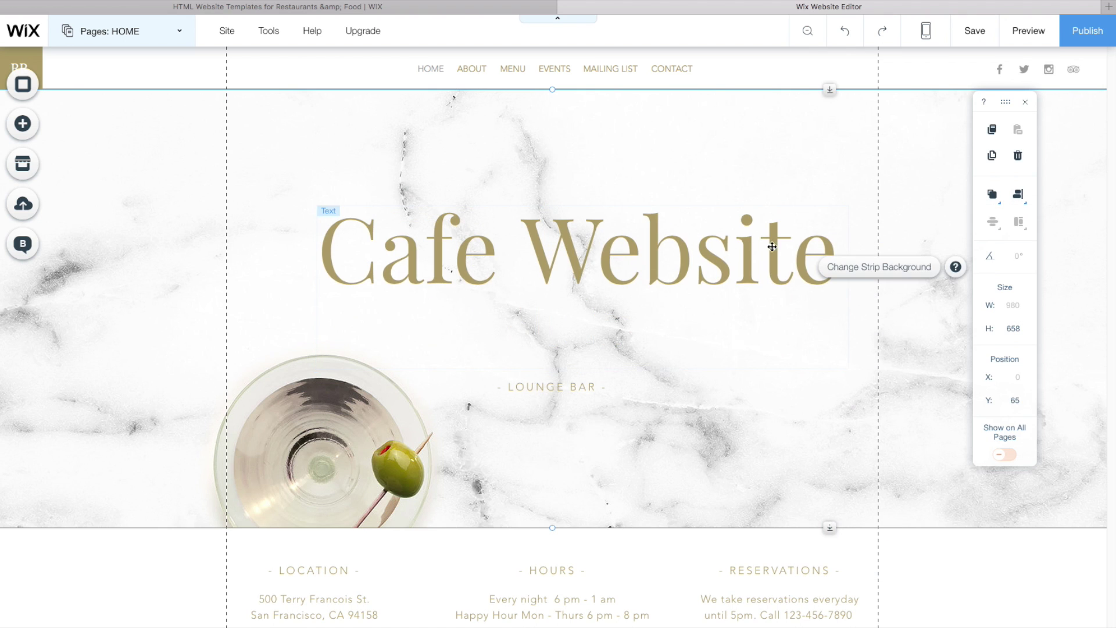
{"action": "left_click", "coordinate": [599, 258]}
{"action": "left_click_drag", "start_coordinate": [582, 369], "coordinate": [578, 274]}
{"action": "left_click_drag", "start_coordinate": [586, 207], "coordinate": [583, 211]}
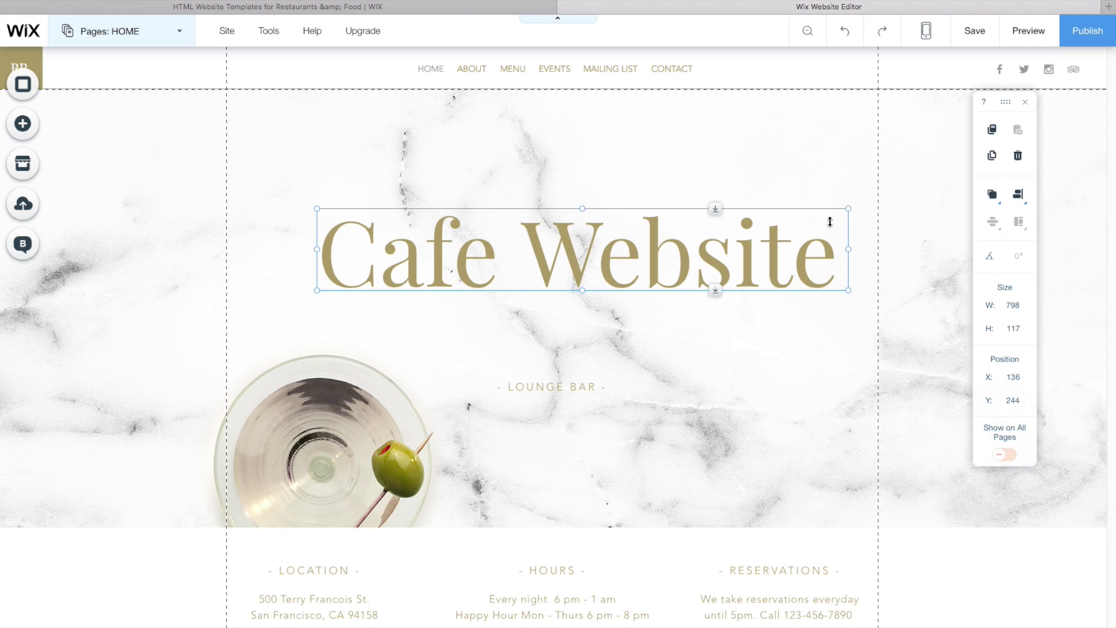
{"action": "left_click_drag", "start_coordinate": [849, 248], "coordinate": [842, 250]}
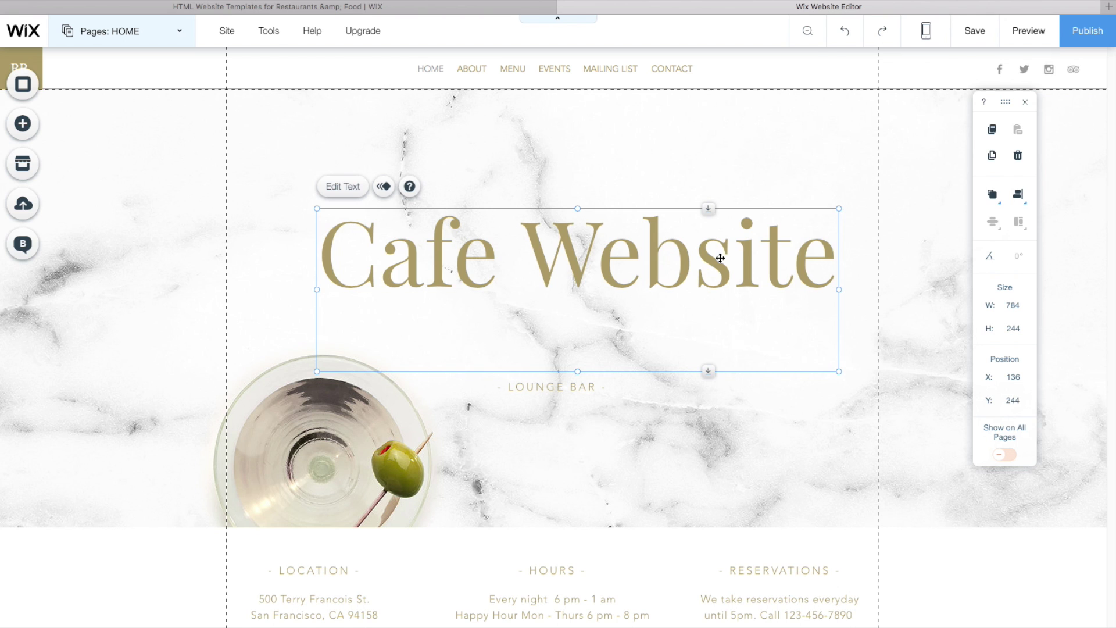
{"action": "left_click_drag", "start_coordinate": [578, 372], "coordinate": [557, 137]}
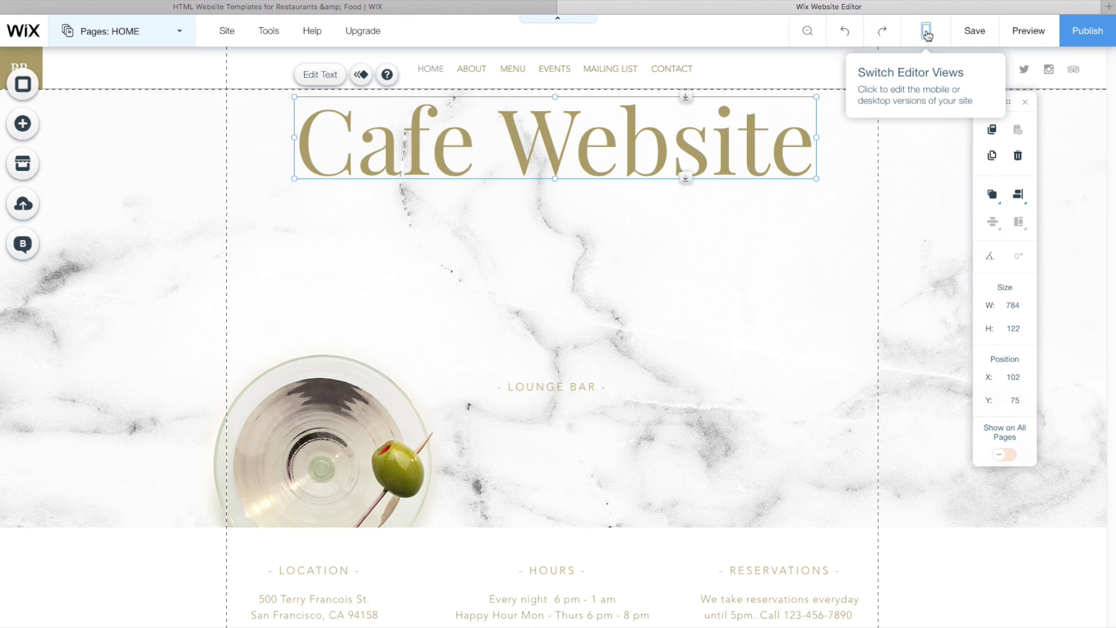
Step: Edit the title's text and list its text themes, with Huge Heading as the current theme
{"action": "right_click", "coordinate": [557, 144]}
{"action": "left_click", "coordinate": [593, 162]}
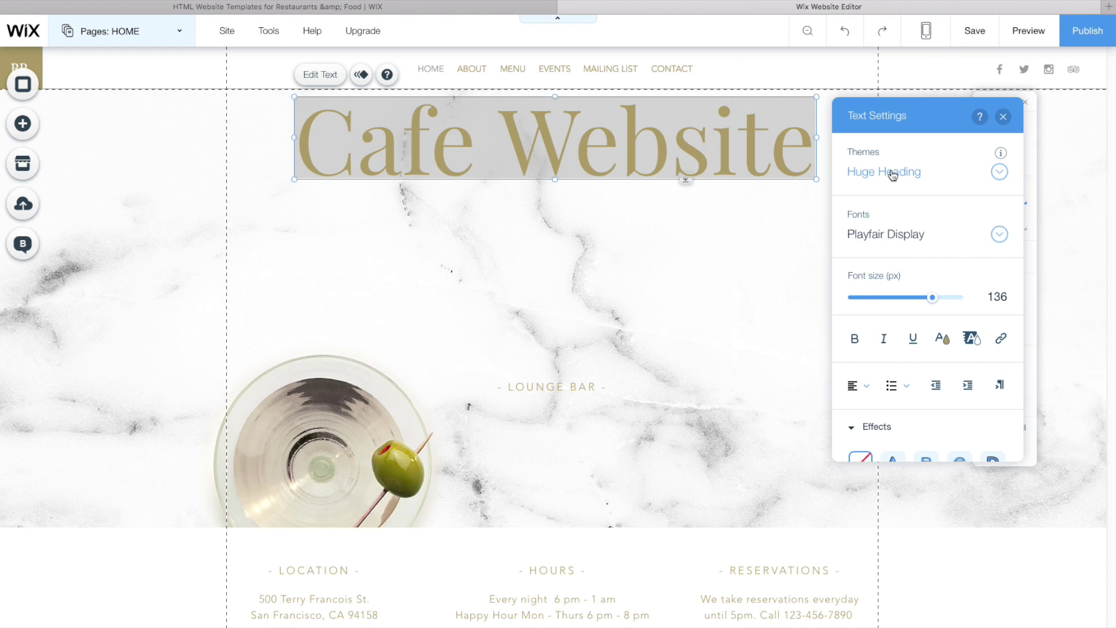
{"action": "left_click", "coordinate": [999, 173]}
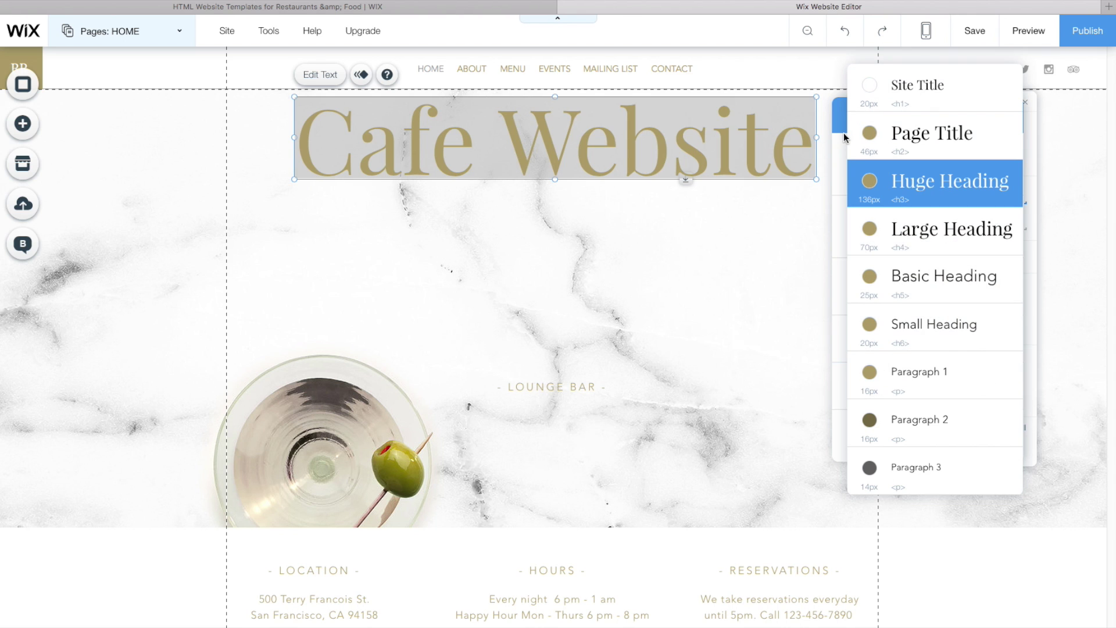
Step: Keep the Huge Heading theme and change the heading font to Trend
{"action": "left_click", "coordinate": [843, 138]}
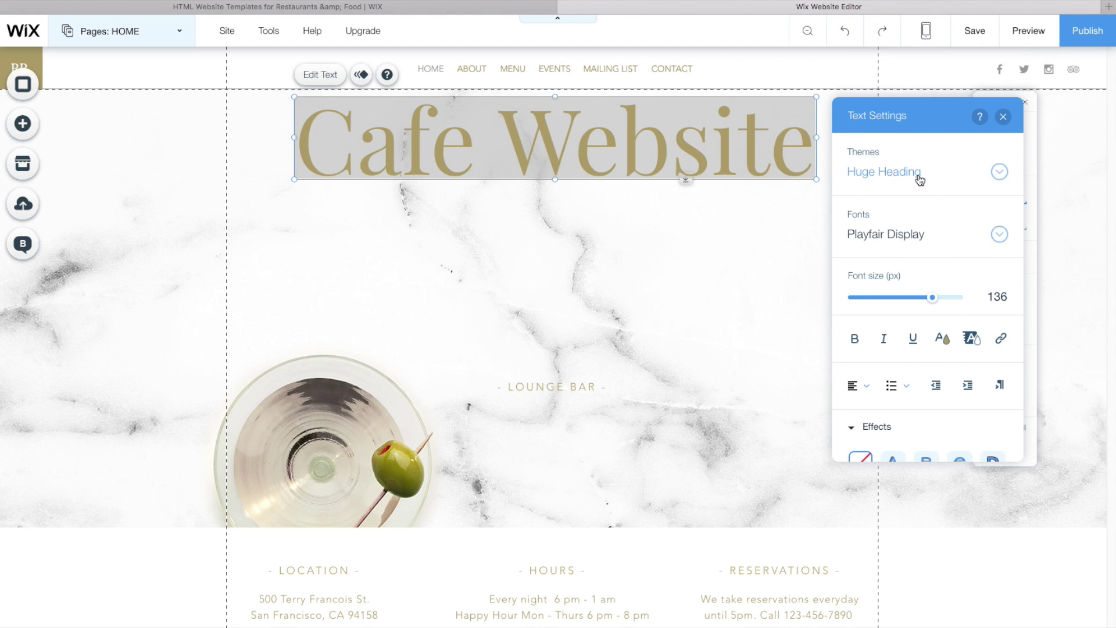
{"action": "left_click", "coordinate": [1000, 235]}
{"action": "scroll", "coordinate": [959, 361], "scroll_direction": "up", "scroll_amount": 5}
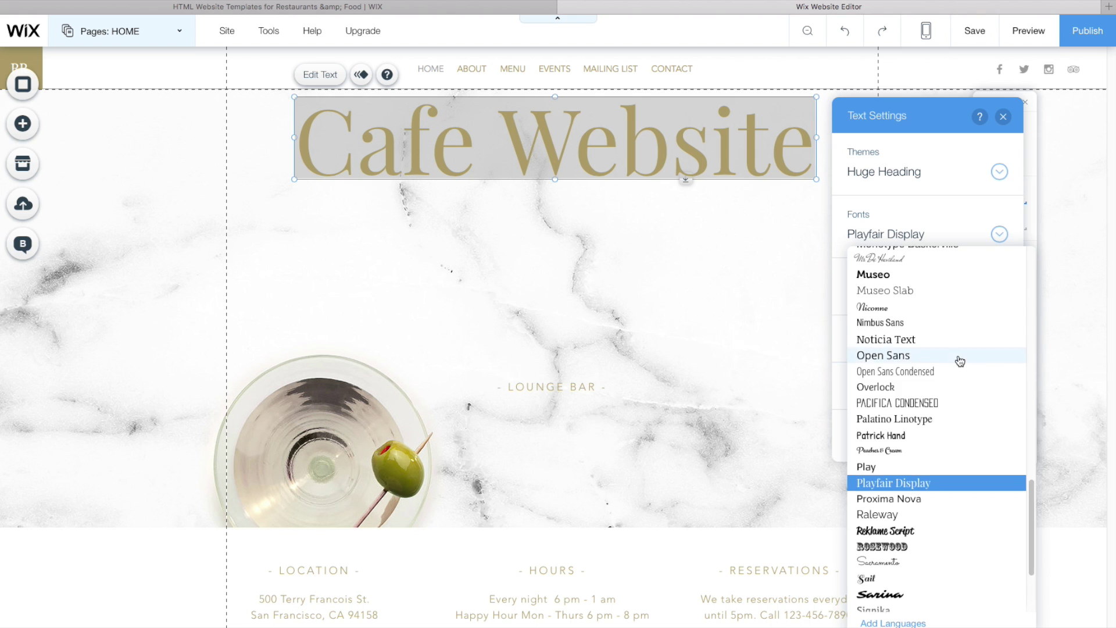
{"action": "scroll", "coordinate": [956, 361], "scroll_direction": "up", "scroll_amount": 10}
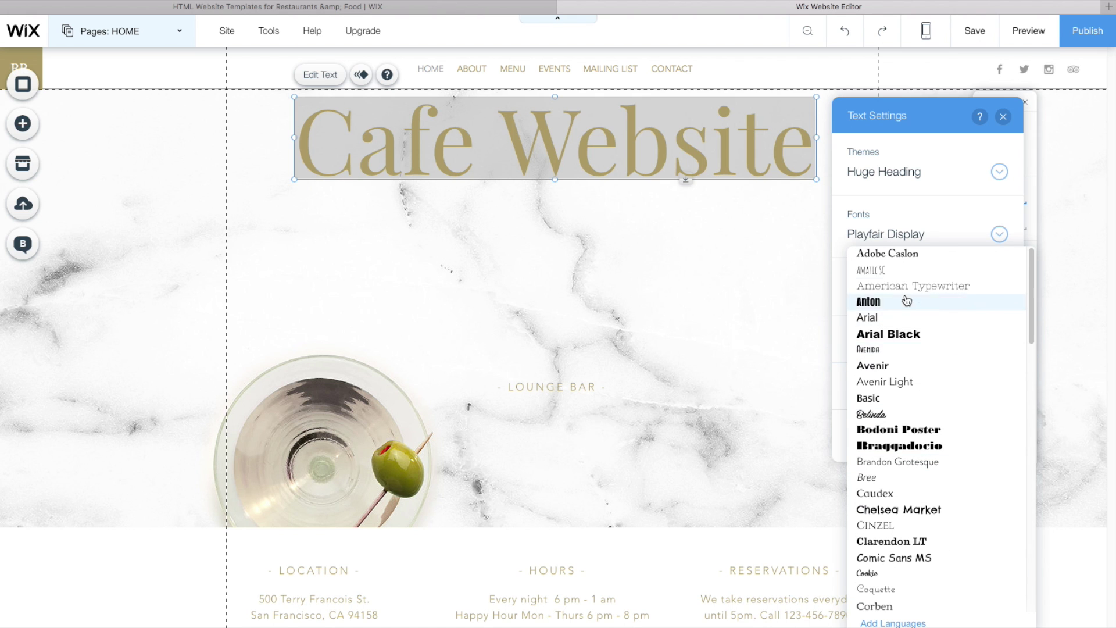
{"action": "scroll", "coordinate": [929, 322], "scroll_direction": "down", "scroll_amount": 10}
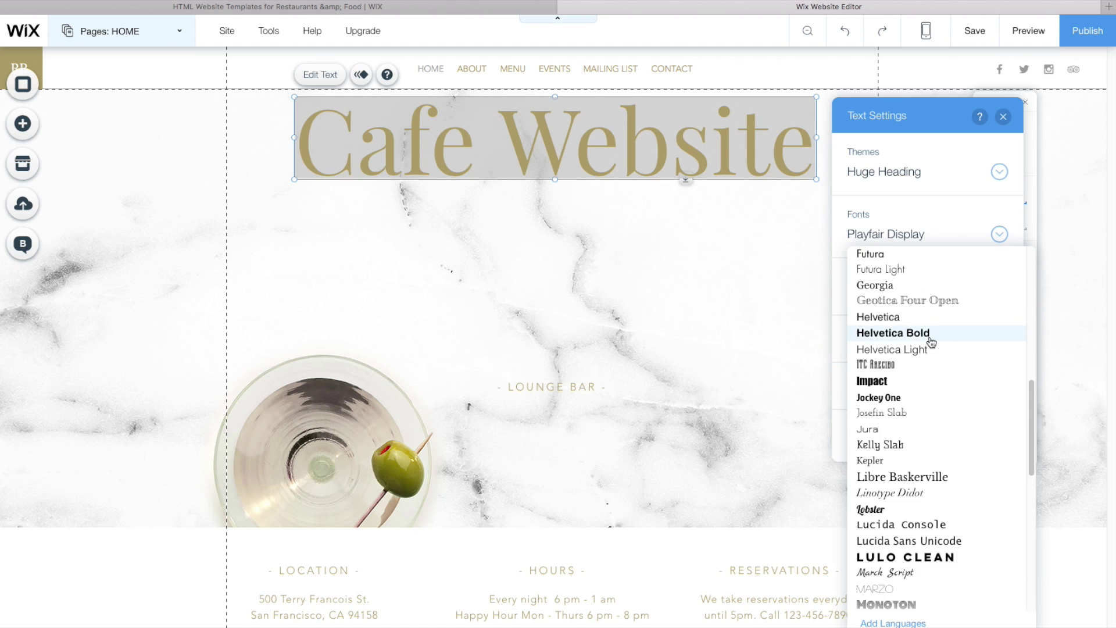
{"action": "scroll", "coordinate": [932, 343], "scroll_direction": "down", "scroll_amount": 8}
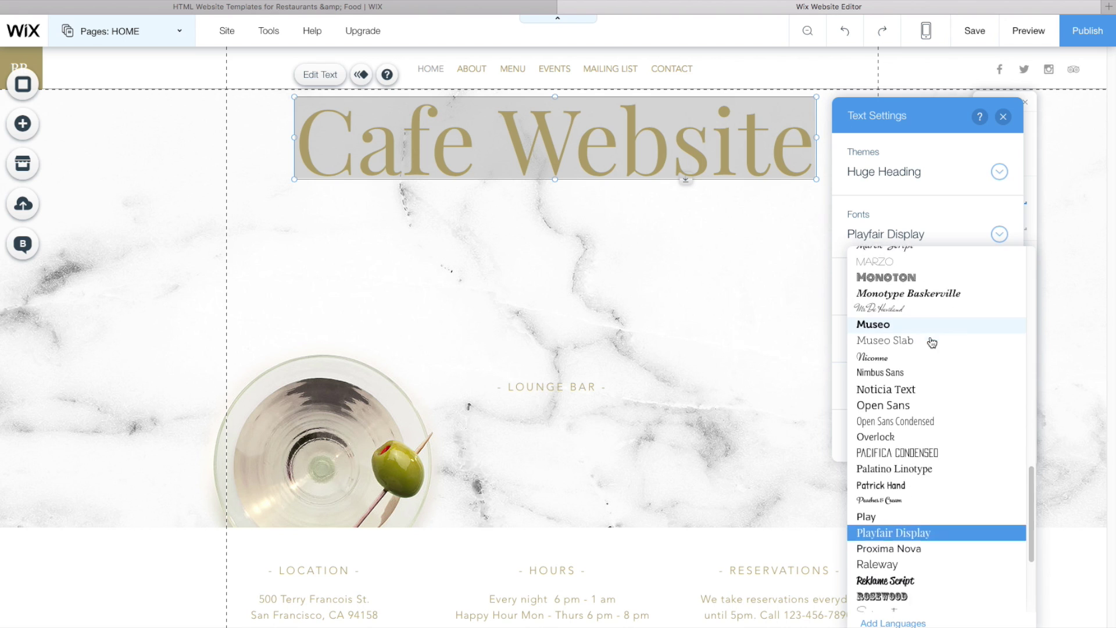
{"action": "scroll", "coordinate": [931, 343], "scroll_direction": "down", "scroll_amount": 2}
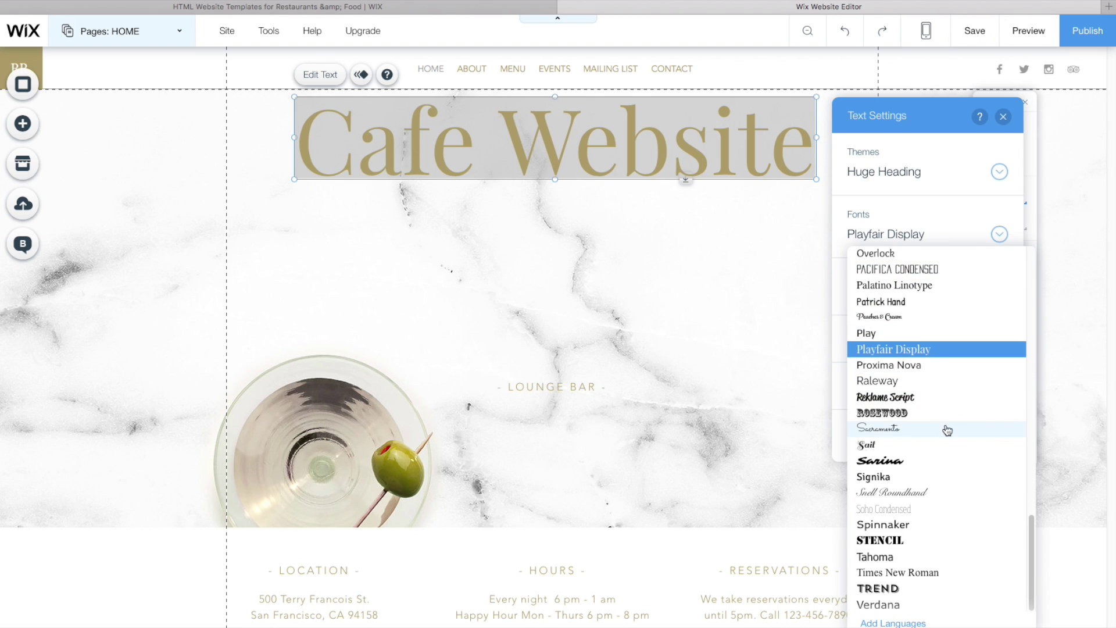
{"action": "left_click", "coordinate": [890, 589]}
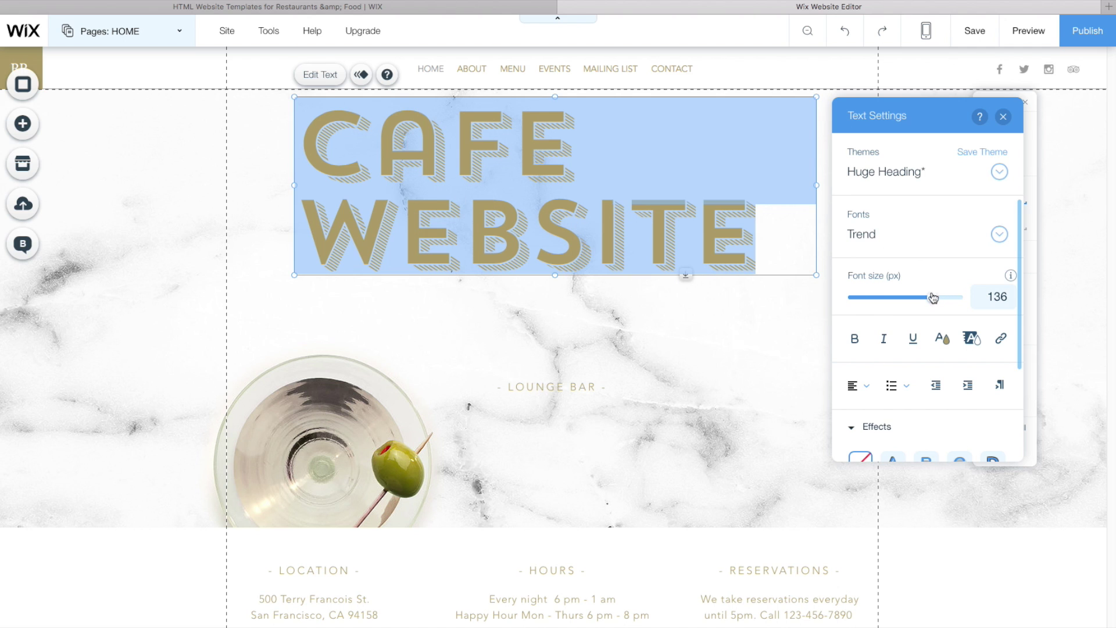
Step: Reduce the heading font to 108 px and adjust the box width so the title fits one line
{"action": "left_click_drag", "start_coordinate": [931, 300], "coordinate": [930, 299]}
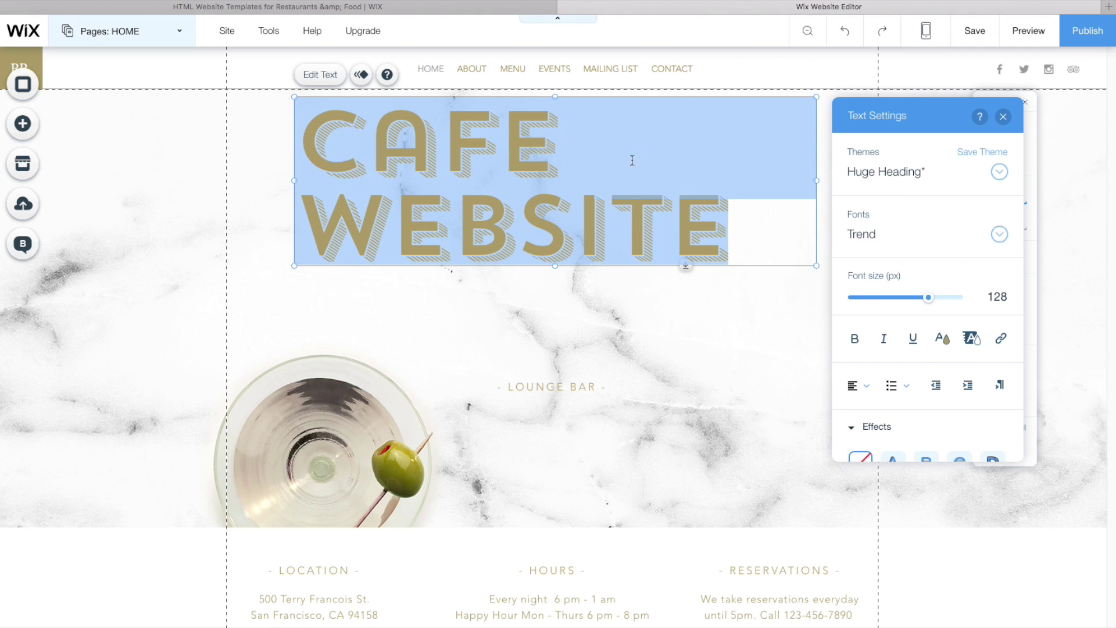
{"action": "left_click_drag", "start_coordinate": [293, 181], "coordinate": [251, 175]}
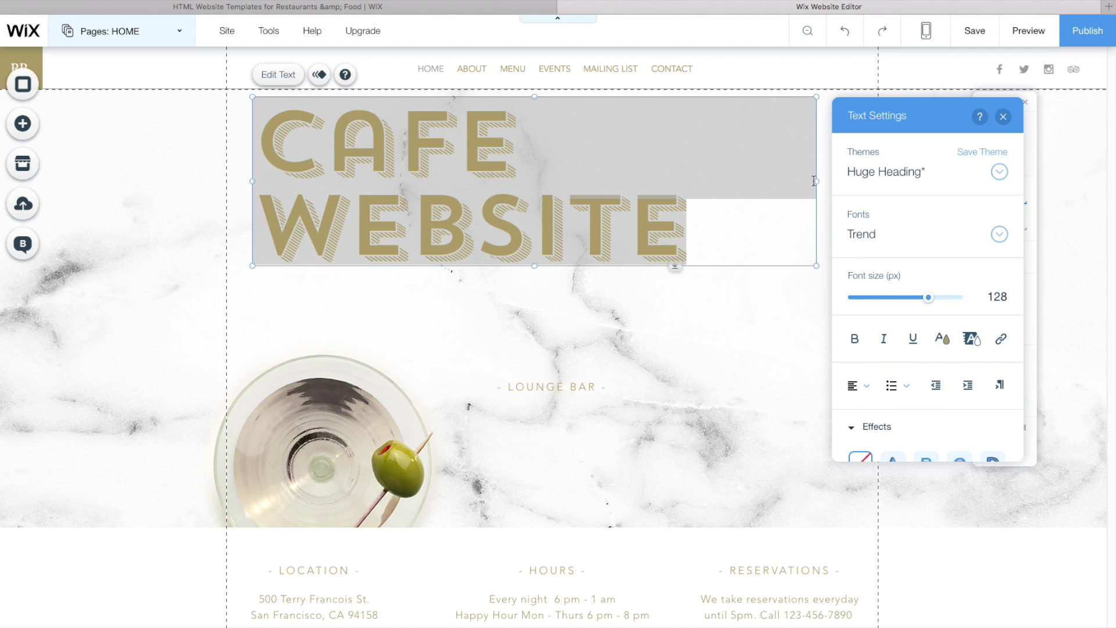
{"action": "left_click_drag", "start_coordinate": [815, 181], "coordinate": [947, 184]}
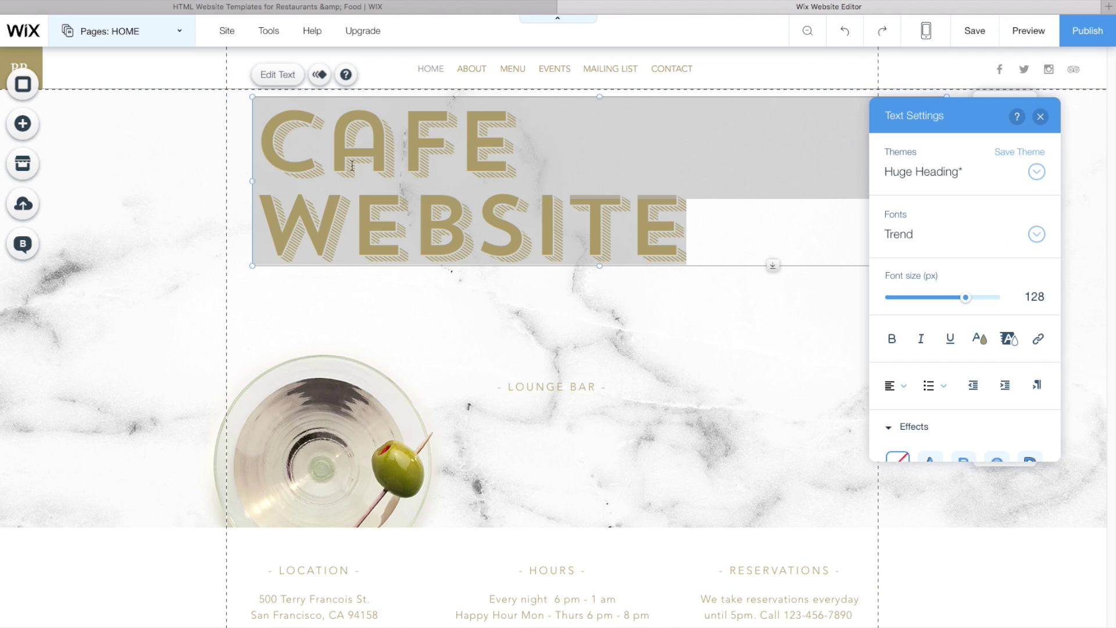
{"action": "left_click_drag", "start_coordinate": [253, 181], "coordinate": [205, 182]}
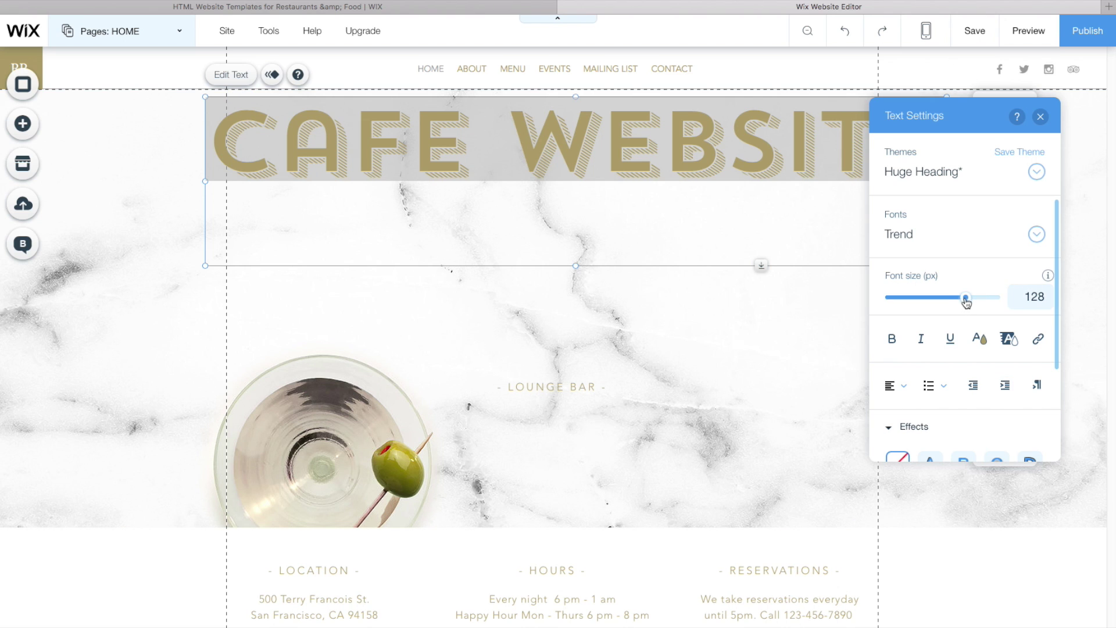
{"action": "left_click_drag", "start_coordinate": [966, 300], "coordinate": [953, 298]}
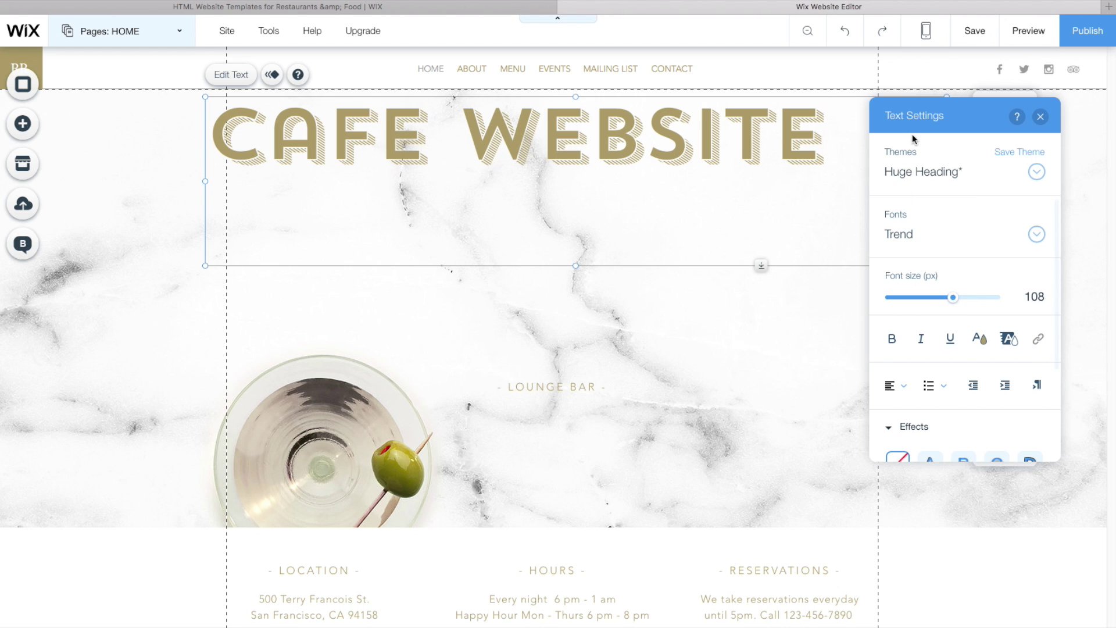
{"action": "left_click_drag", "start_coordinate": [945, 119], "coordinate": [999, 250]}
{"action": "left_click_drag", "start_coordinate": [947, 181], "coordinate": [826, 182]}
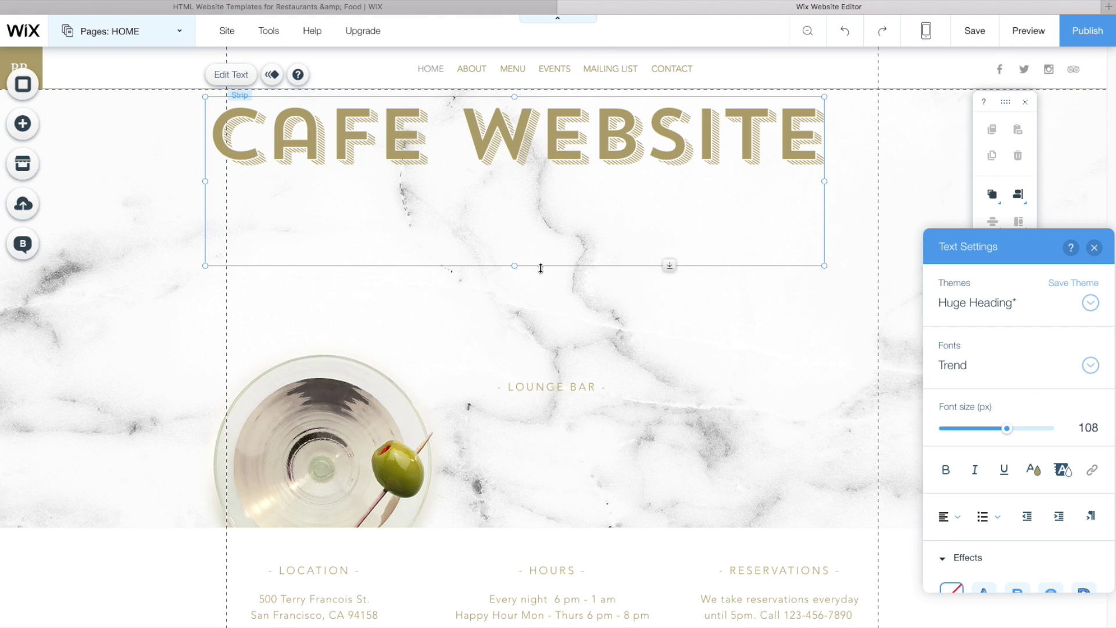
Step: Shrink the heading box height to about 107 and nudge it right to x 24
{"action": "left_click_drag", "start_coordinate": [514, 265], "coordinate": [513, 144]}
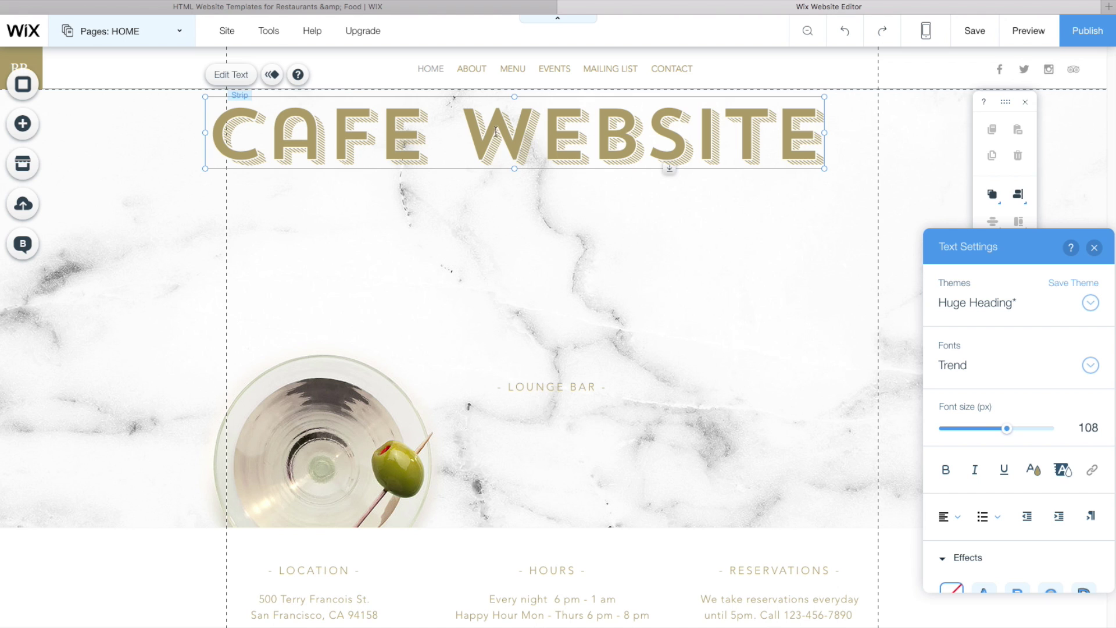
{"action": "left_click", "coordinate": [422, 118]}
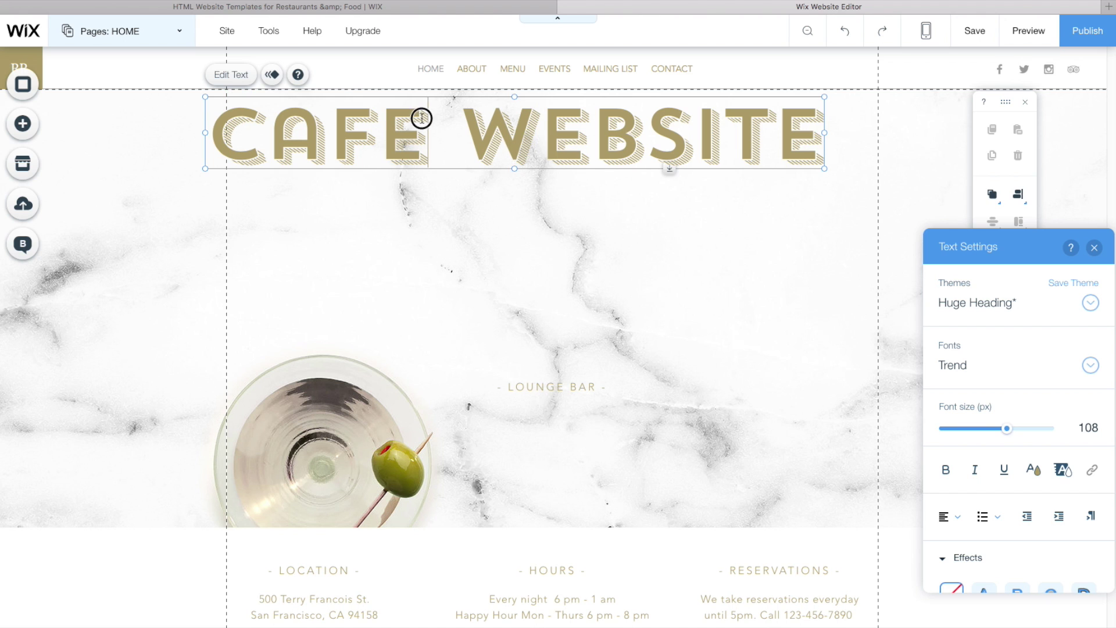
{"action": "key", "text": "Escape"}
{"action": "left_click_drag", "start_coordinate": [364, 125], "coordinate": [400, 125]}
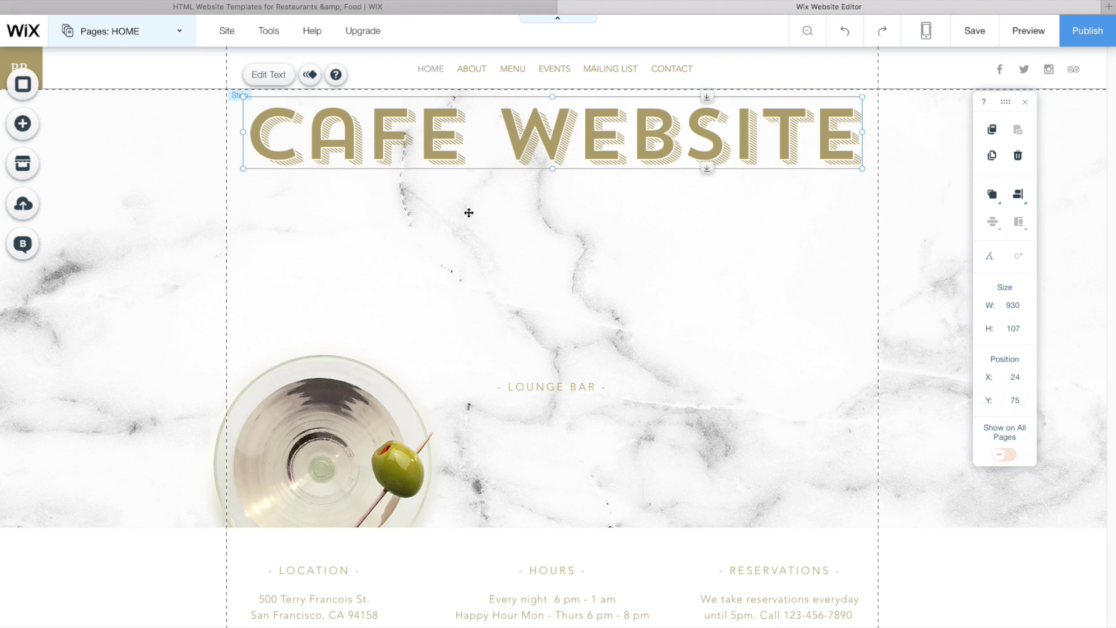
Step: Delete the LOUNGE BAR tagline and shorten the hero strip from 658 to 526 px
{"action": "left_click", "coordinate": [555, 390]}
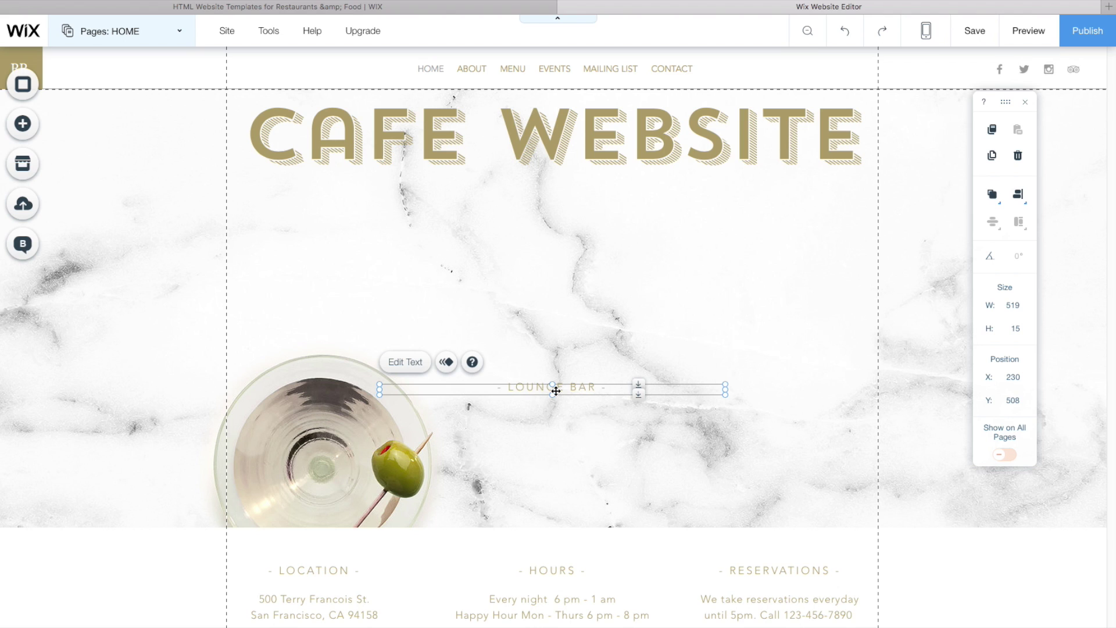
{"action": "key", "text": "Delete"}
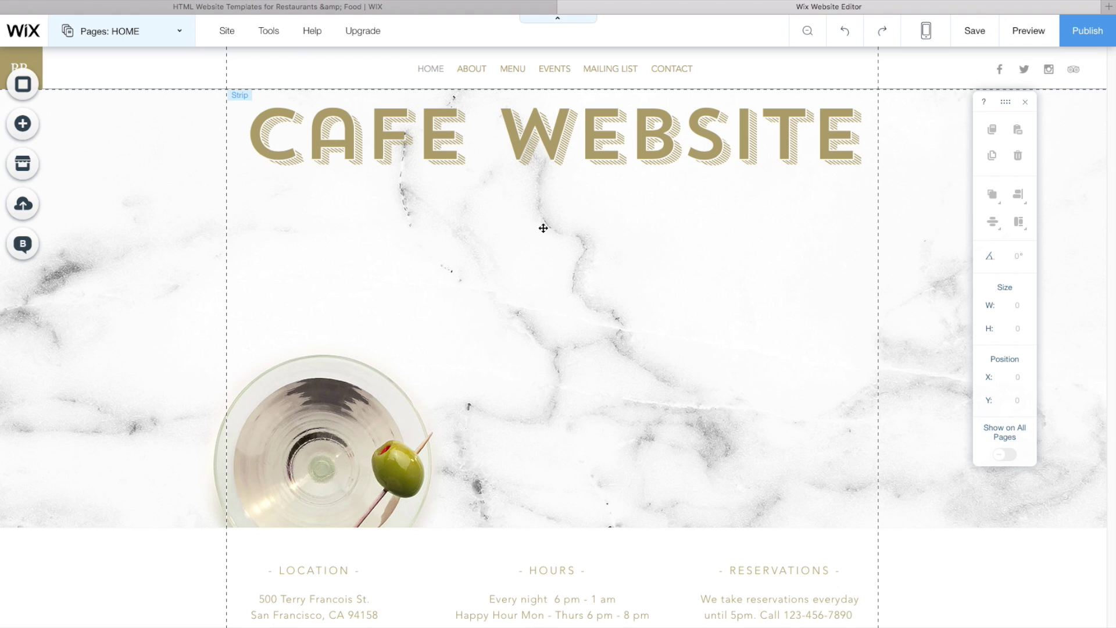
{"action": "left_click", "coordinate": [569, 243]}
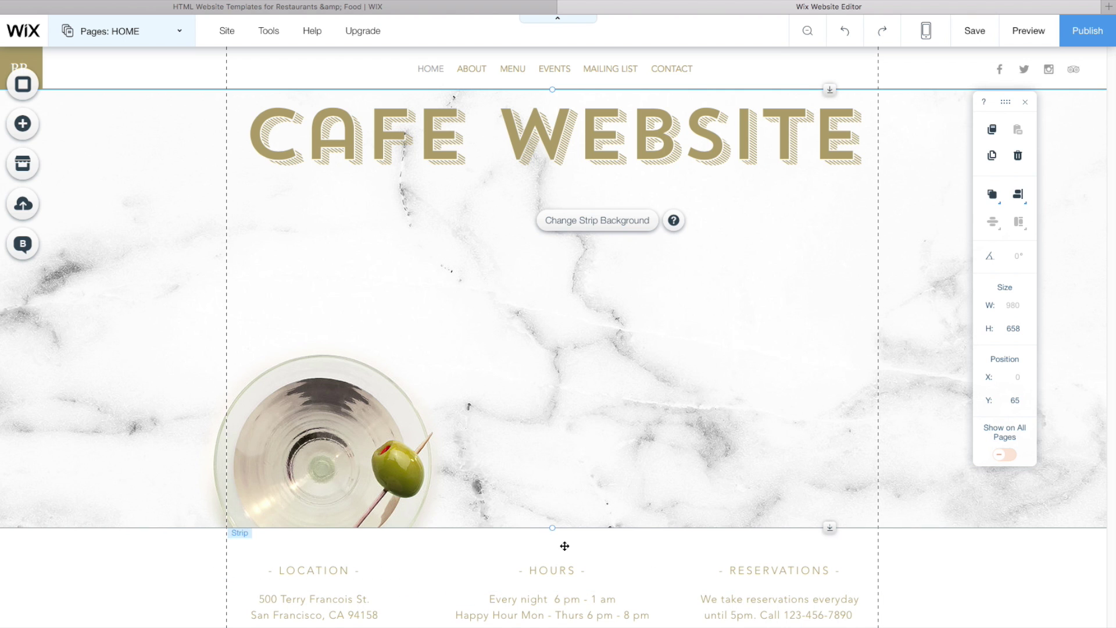
{"action": "left_click_drag", "start_coordinate": [553, 527], "coordinate": [637, 435]}
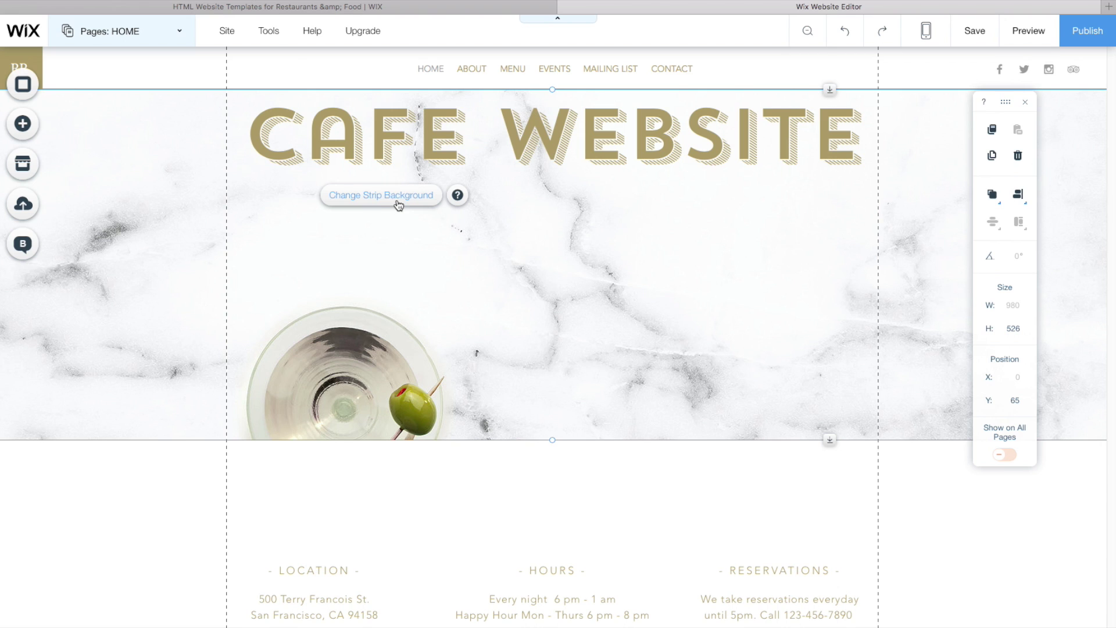
Step: Open the hero strip's background settings and choose Image to view the uploaded media
{"action": "right_click", "coordinate": [449, 258]}
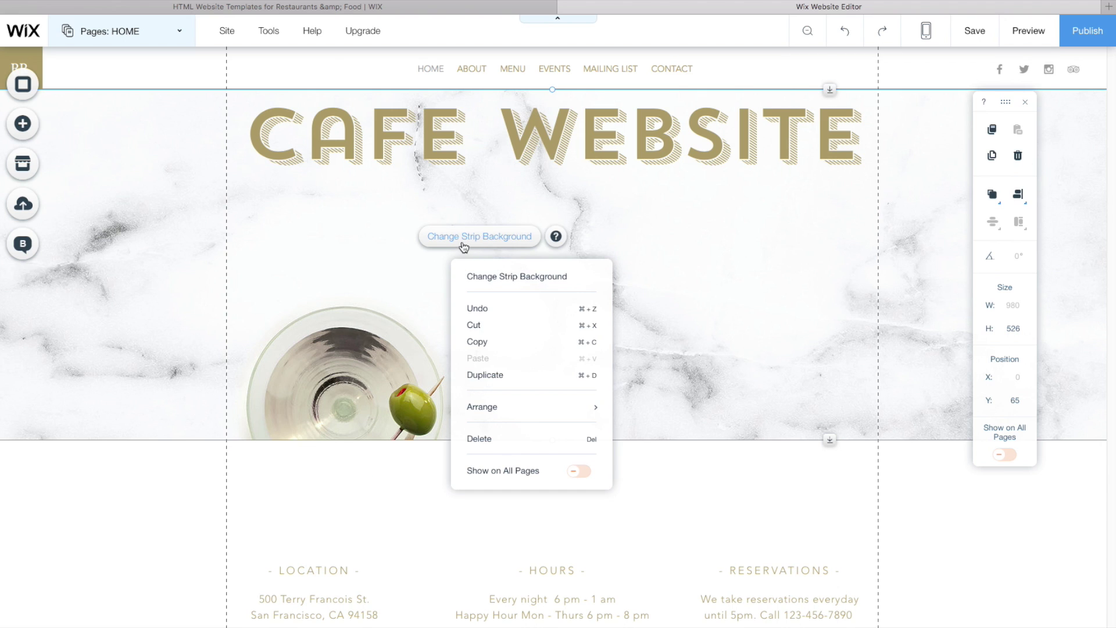
{"action": "left_click", "coordinate": [464, 245]}
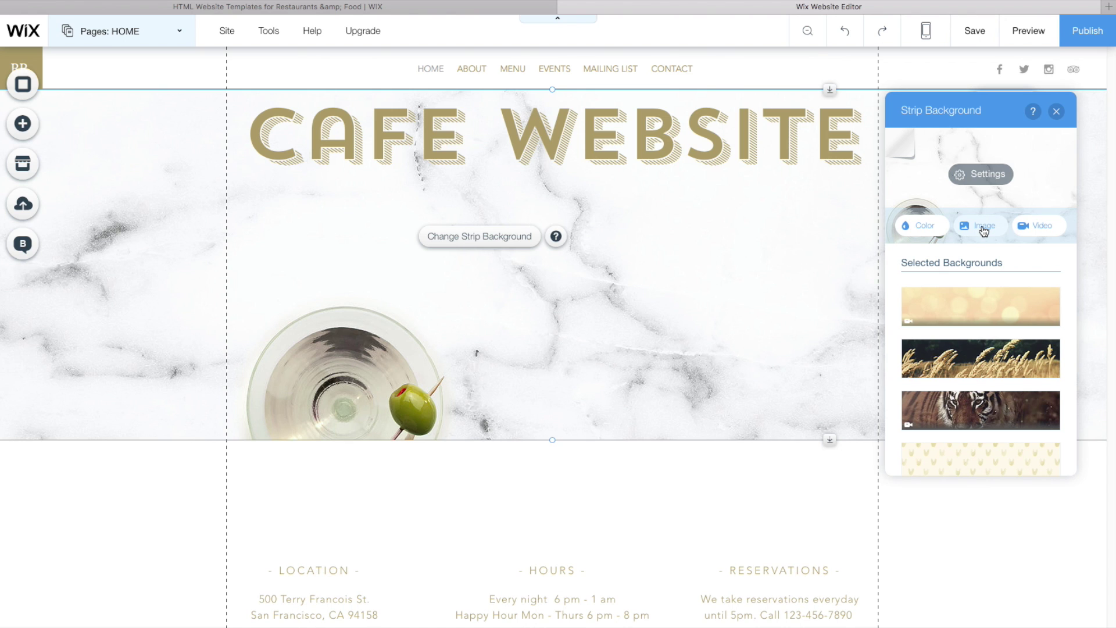
{"action": "left_click", "coordinate": [984, 230]}
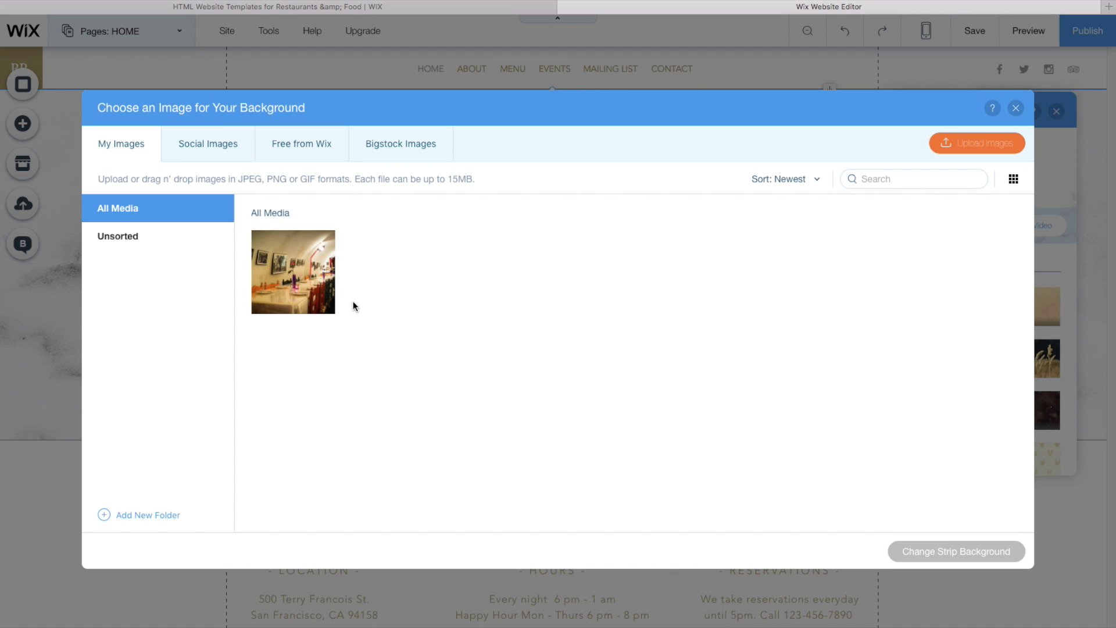
Step: Search Wix's free Food & Drink images for 'mexican' and apply the overhead Mexican dishes photo
{"action": "left_click", "coordinate": [302, 152]}
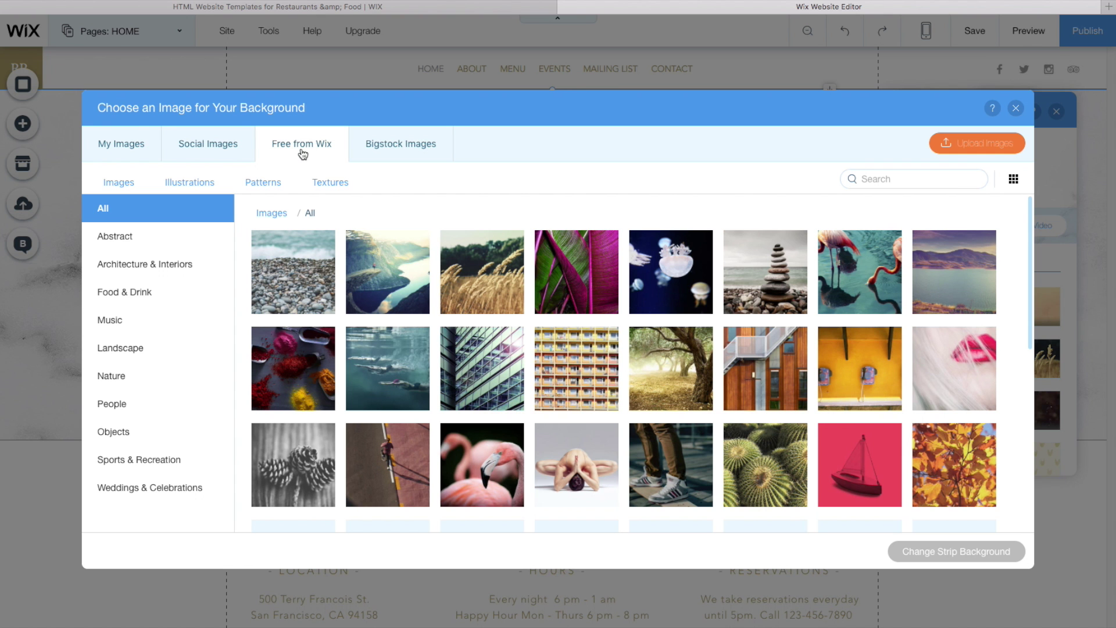
{"action": "left_click", "coordinate": [912, 179]}
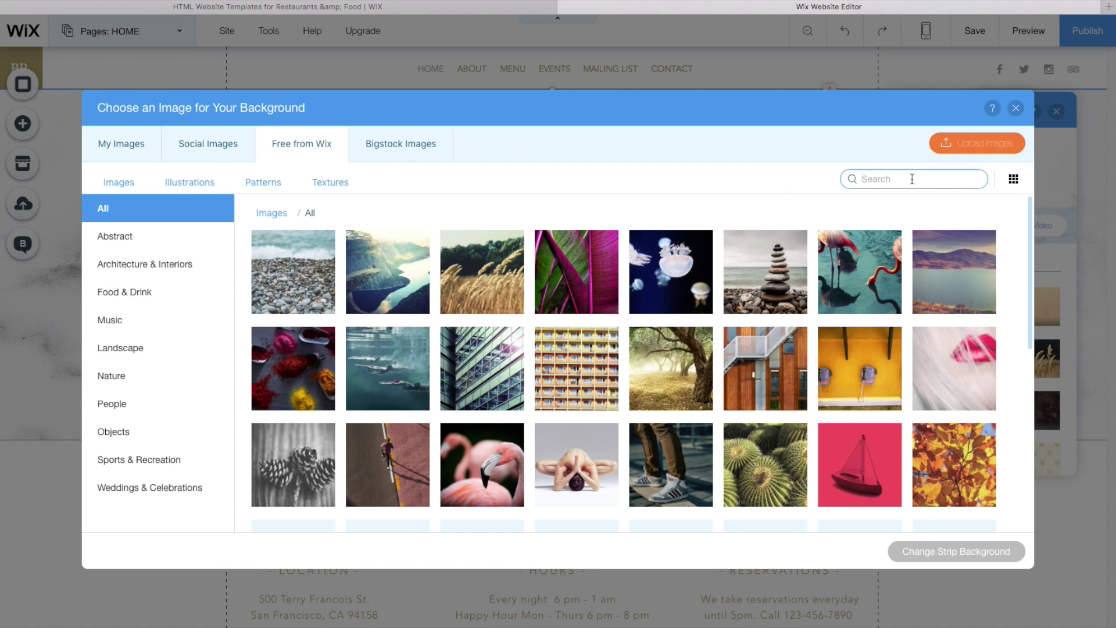
{"action": "left_click", "coordinate": [136, 294]}
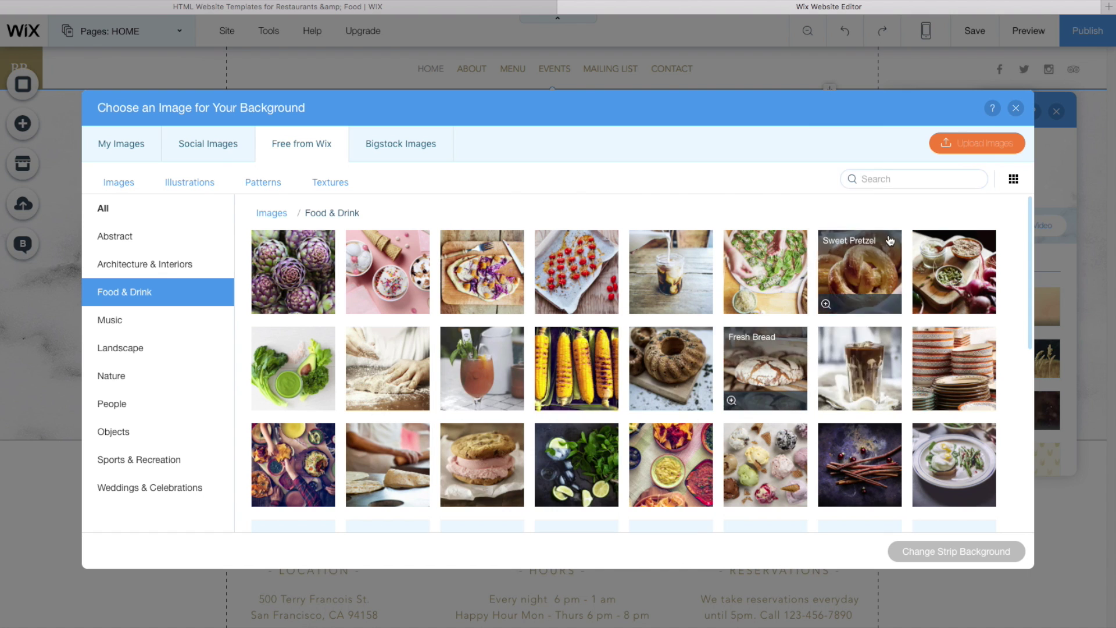
{"action": "left_click", "coordinate": [889, 178]}
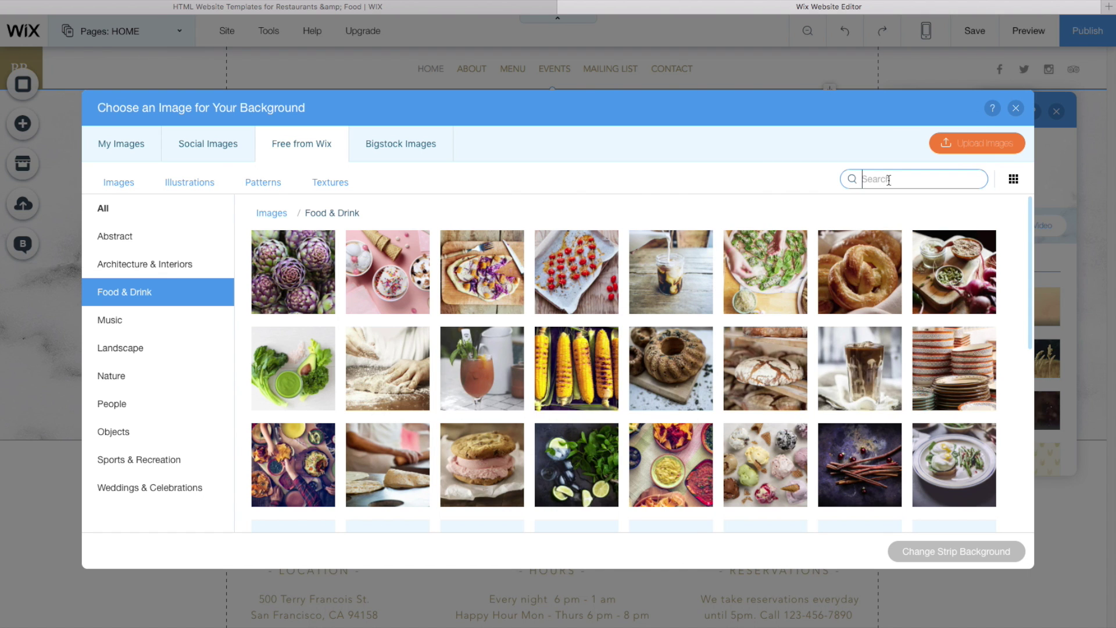
{"action": "type", "text": "mexican"}
{"action": "key", "text": "Return"}
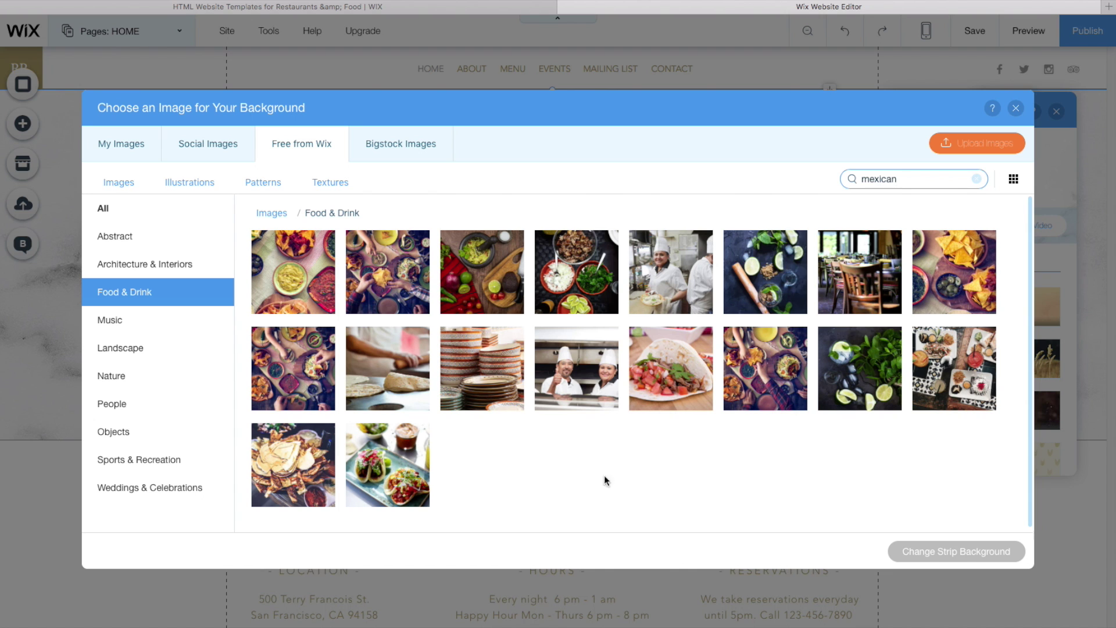
{"action": "left_click", "coordinate": [292, 368]}
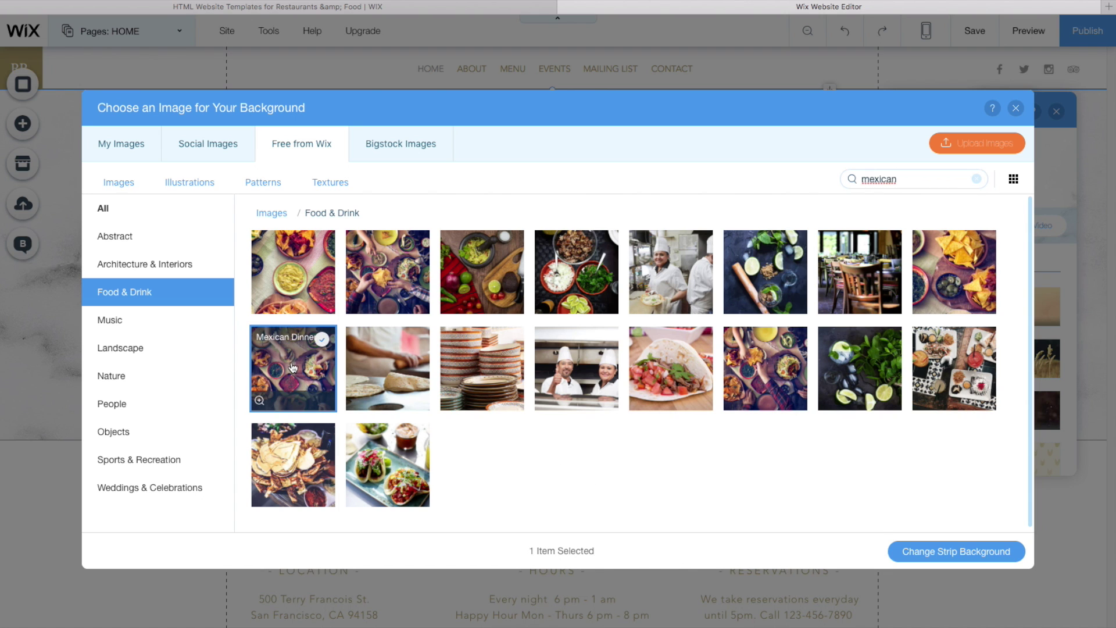
{"action": "left_click", "coordinate": [954, 556]}
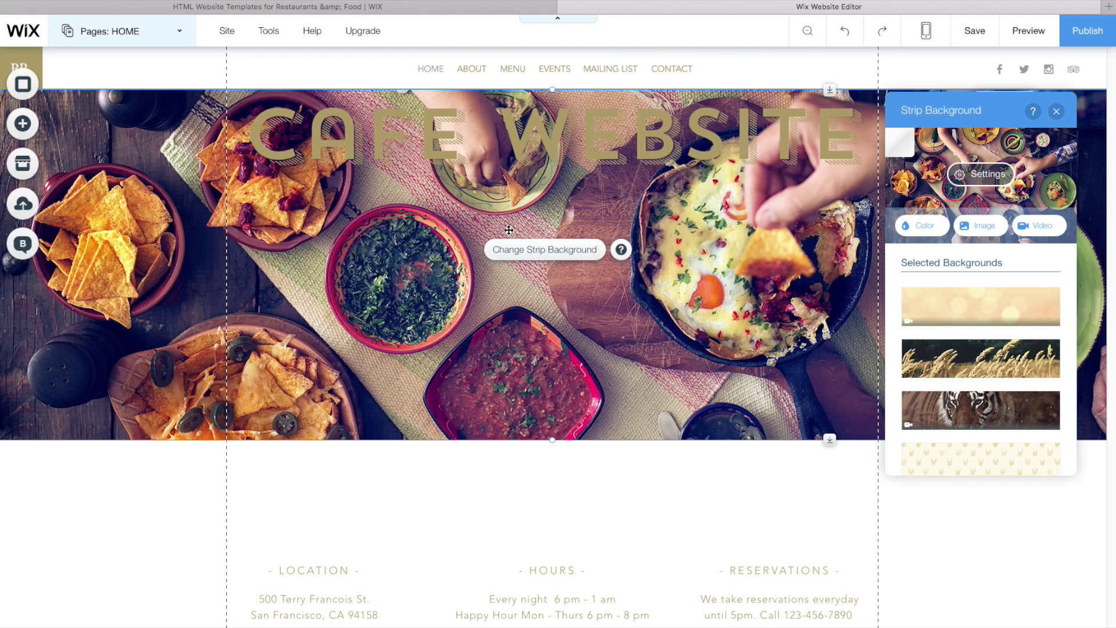
Step: Select the CAFE WEBSITE title and bring up its text colour choices
{"action": "left_click", "coordinate": [555, 139]}
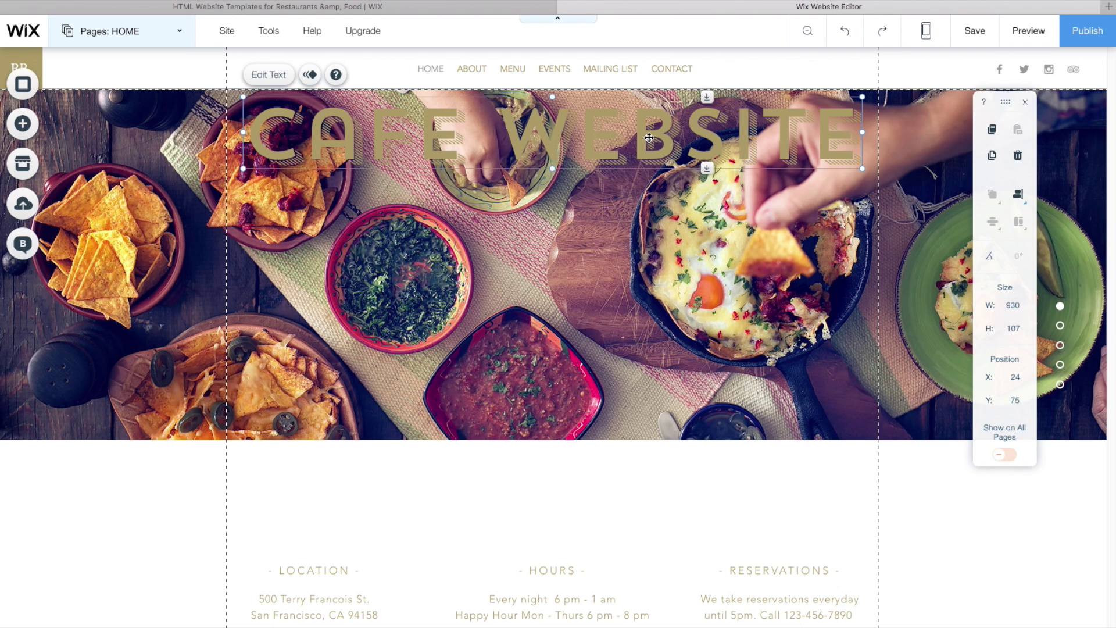
{"action": "left_click", "coordinate": [271, 76]}
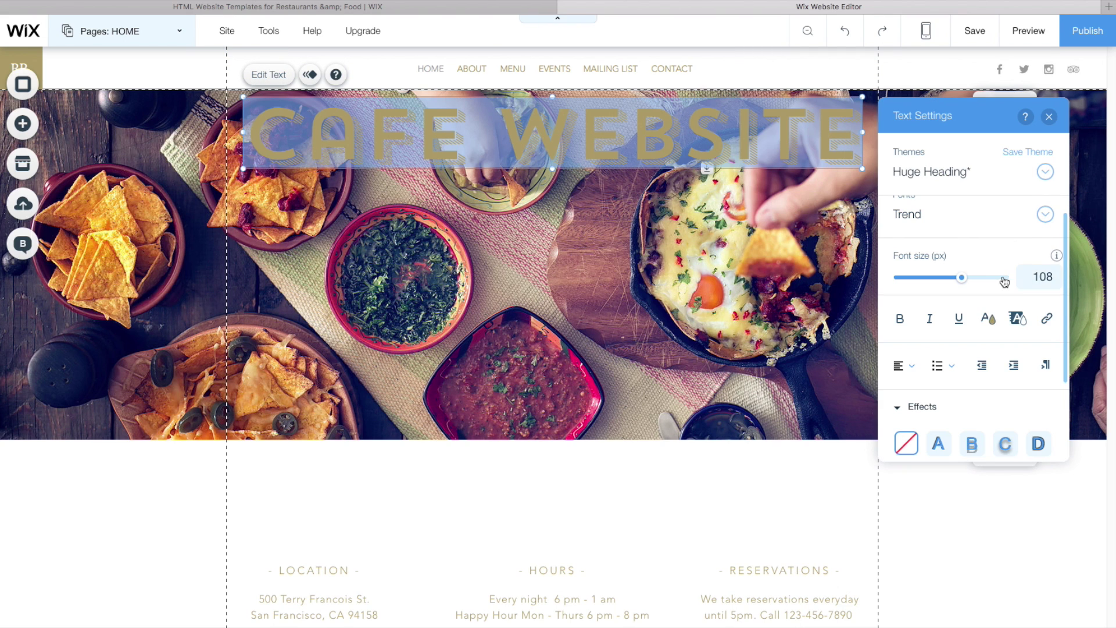
{"action": "scroll", "coordinate": [985, 256], "scroll_direction": "up", "scroll_amount": 1}
{"action": "left_click", "coordinate": [988, 338]}
{"action": "left_click", "coordinate": [986, 338]}
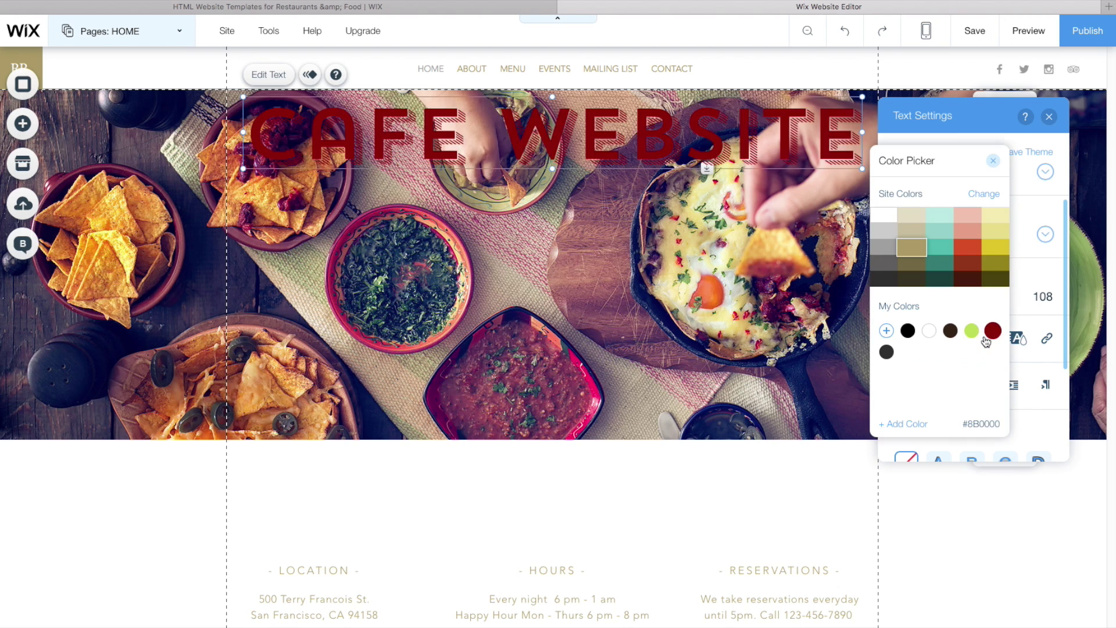
Step: Preview the preset site palettes, then apply the gold, red and grey palette
{"action": "left_click", "coordinate": [983, 194]}
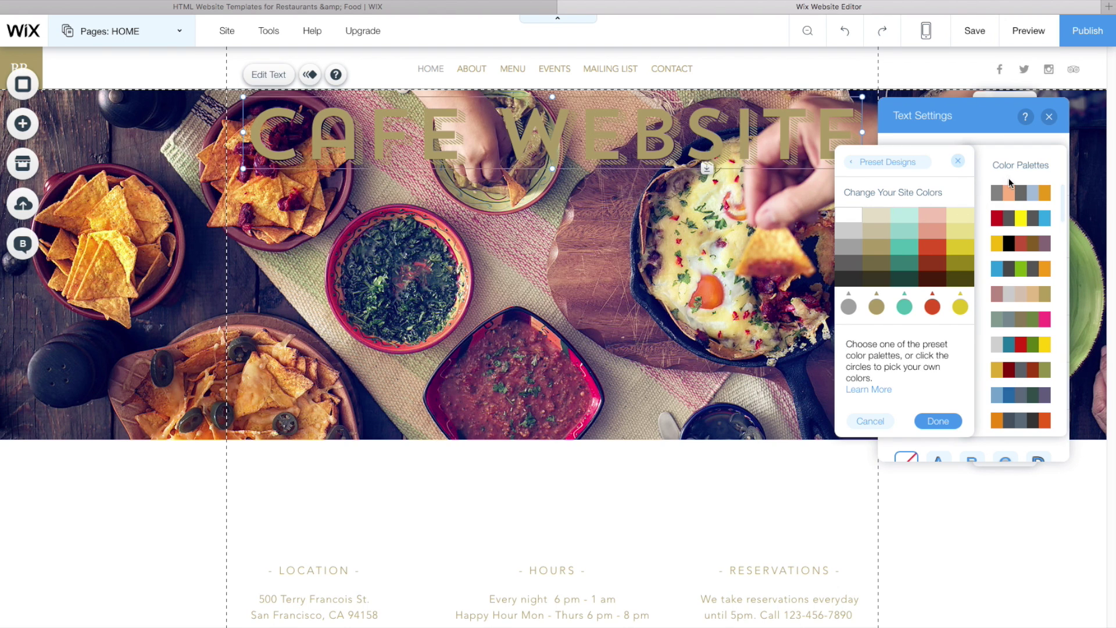
{"action": "left_click", "coordinate": [1013, 188]}
{"action": "left_click", "coordinate": [1016, 219]}
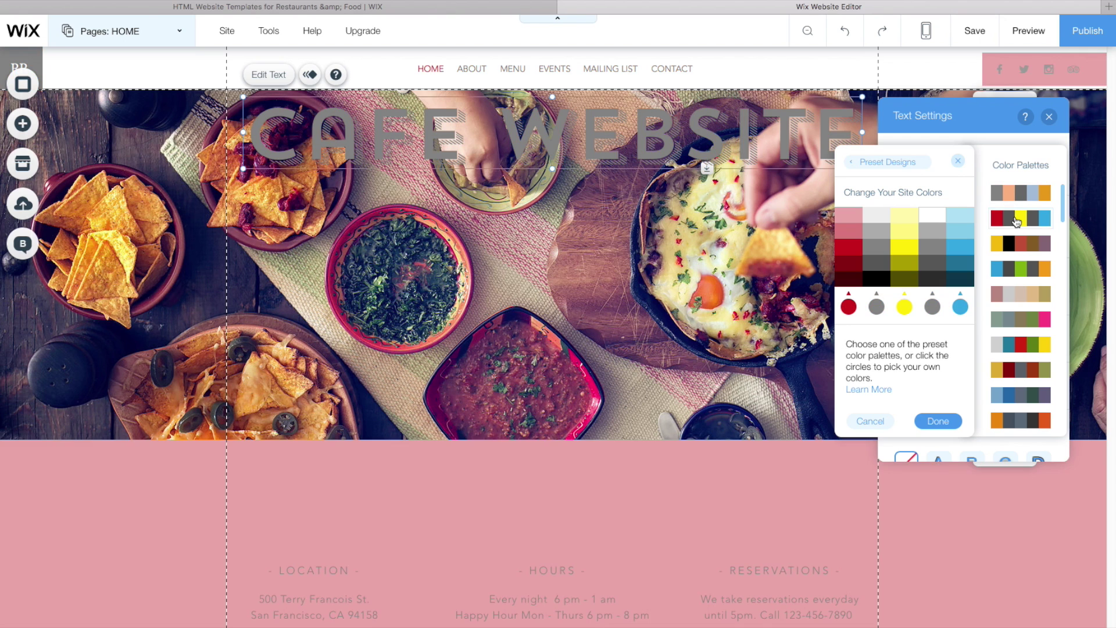
{"action": "left_click", "coordinate": [1013, 245]}
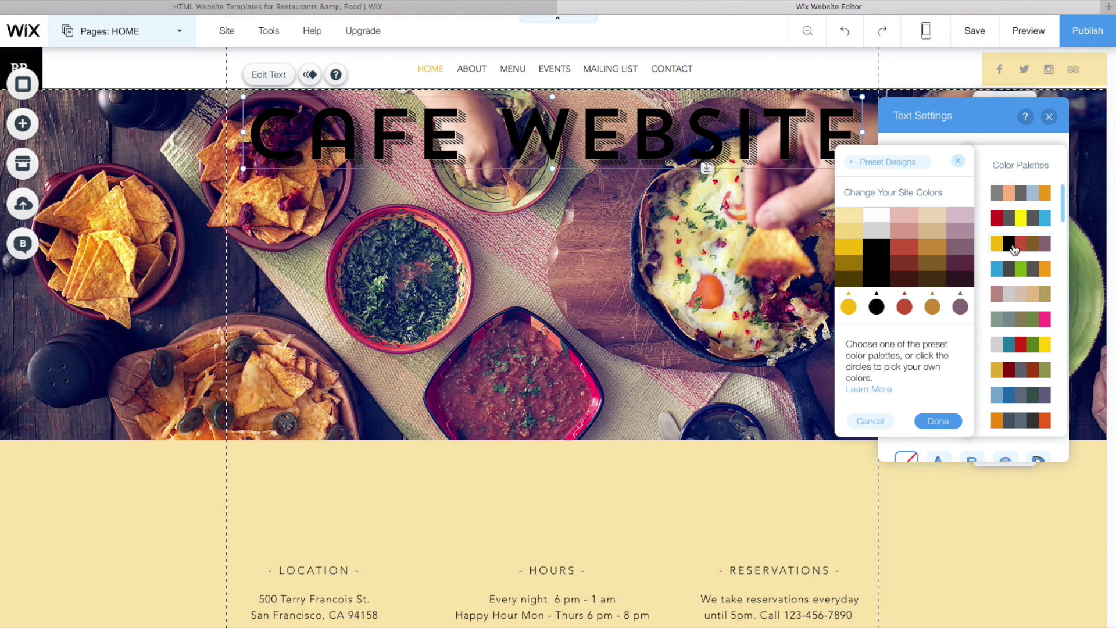
{"action": "left_click", "coordinate": [1013, 270]}
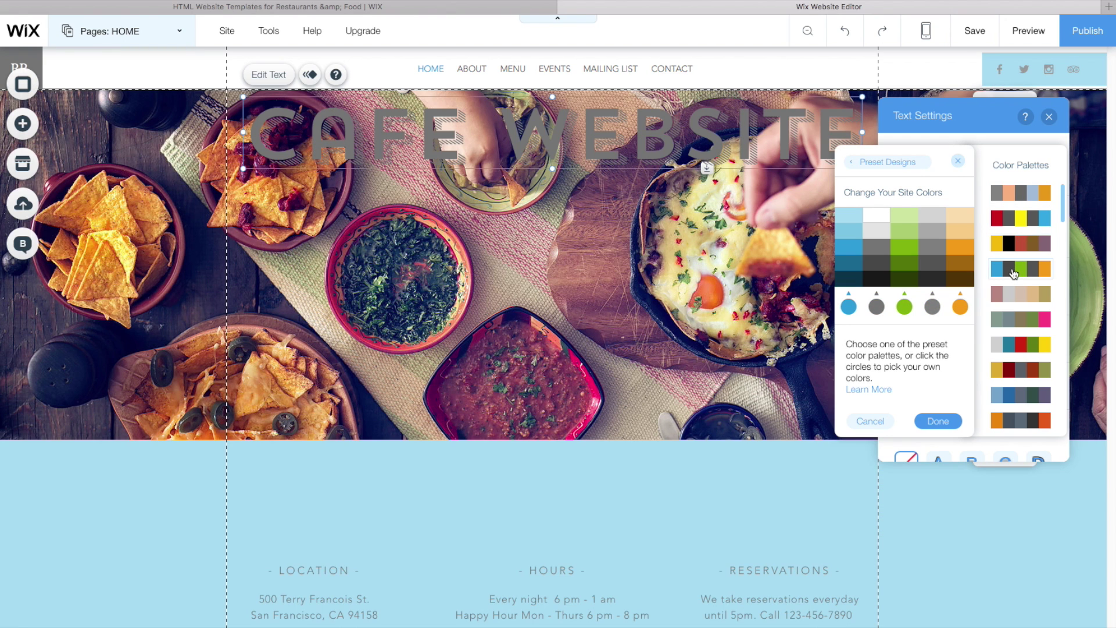
{"action": "left_click", "coordinate": [1015, 294]}
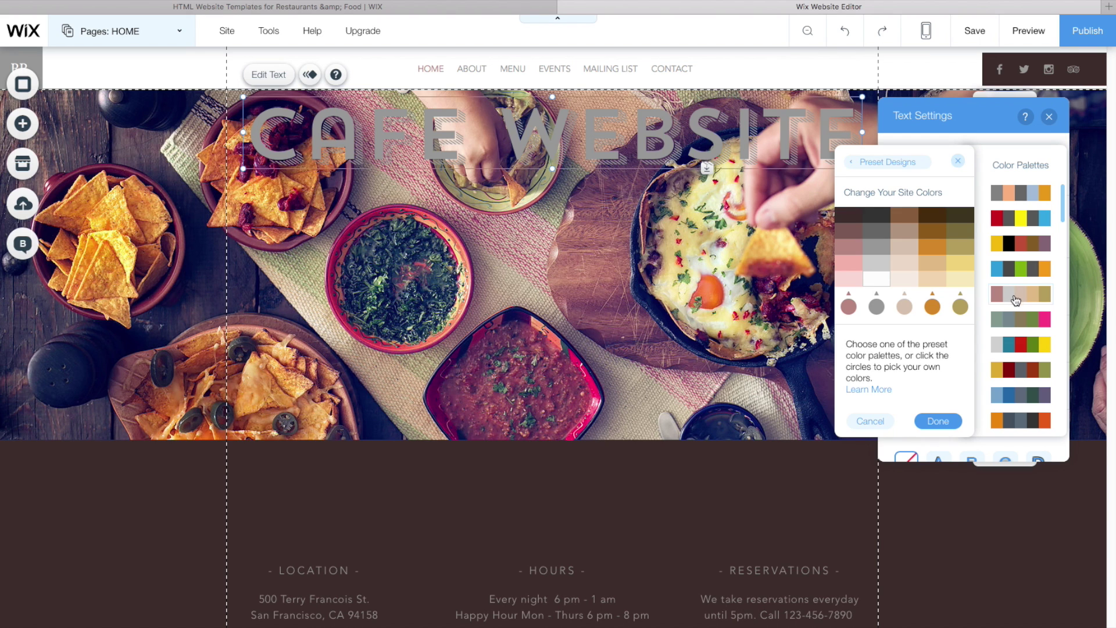
{"action": "left_click", "coordinate": [1015, 317]}
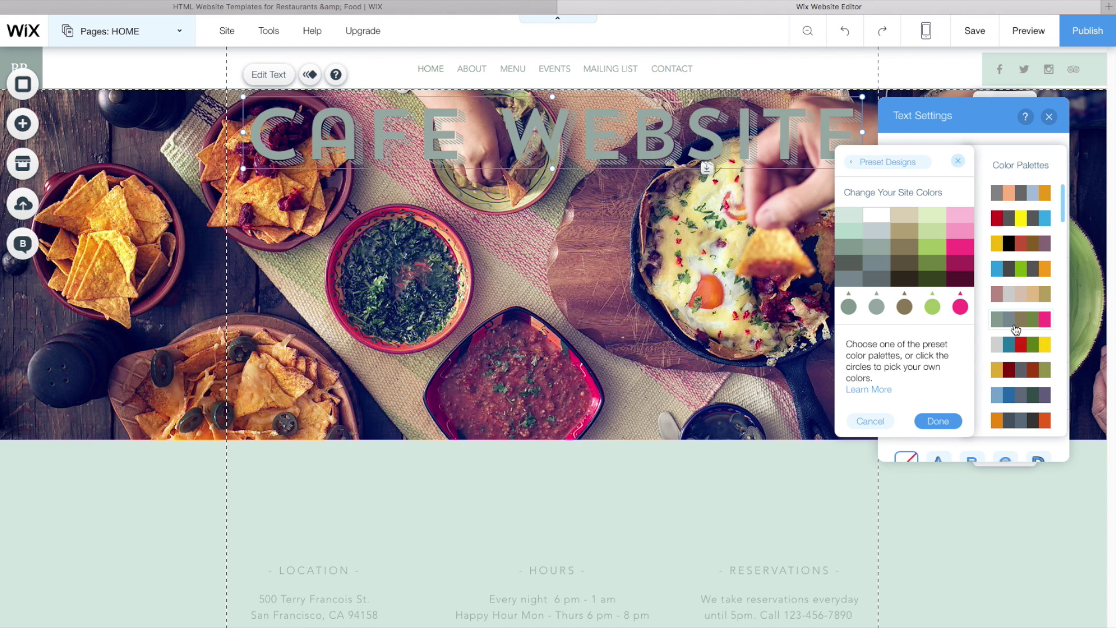
{"action": "left_click", "coordinate": [1013, 344]}
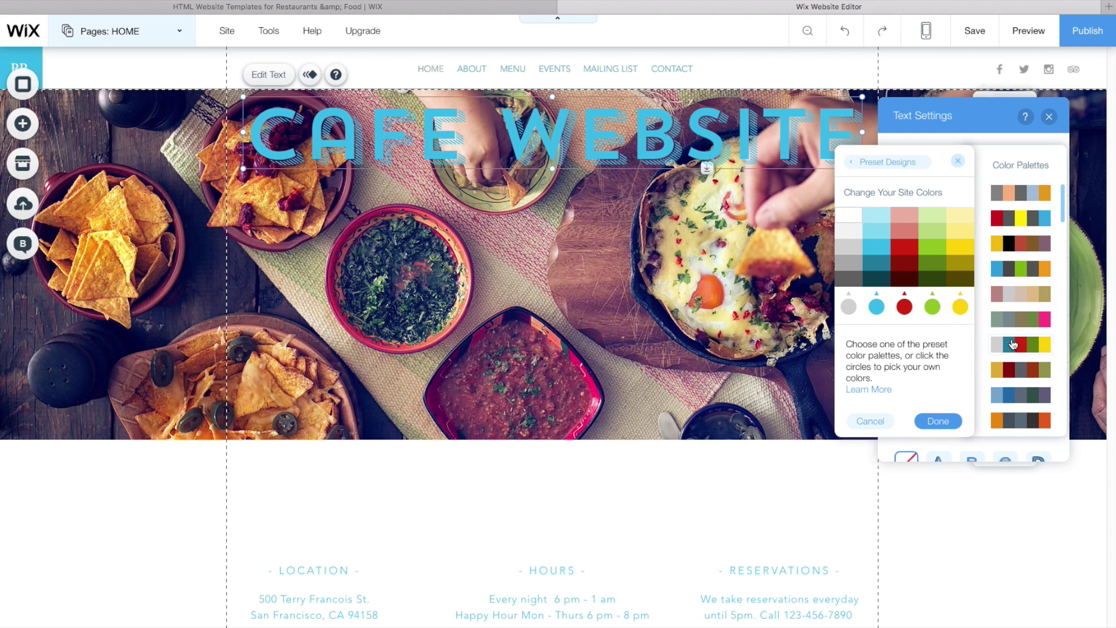
{"action": "left_click", "coordinate": [1016, 370]}
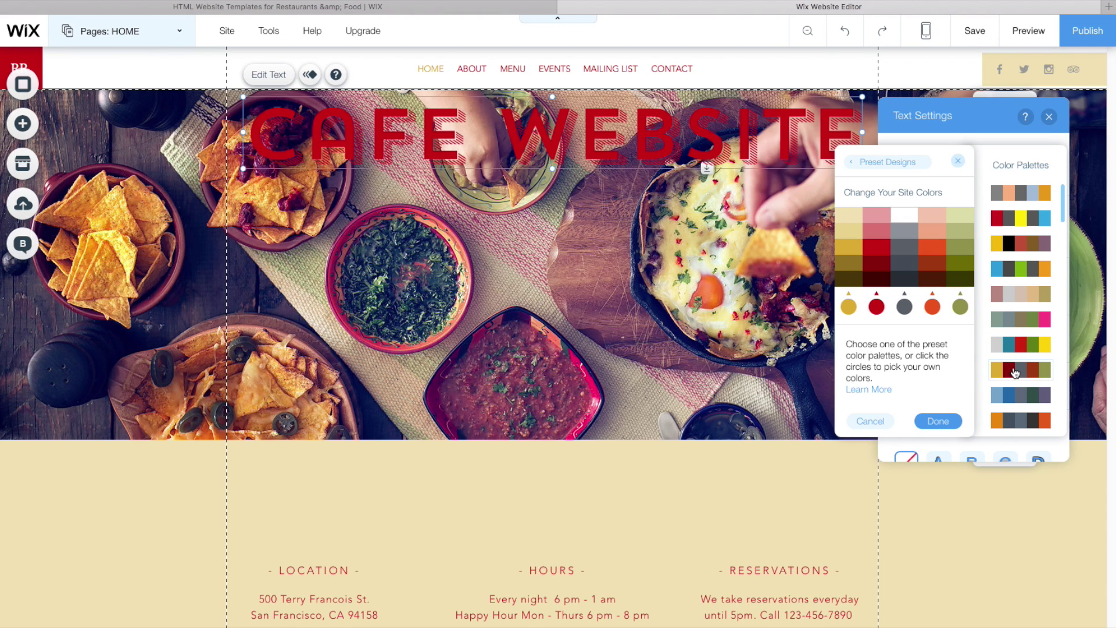
{"action": "left_click", "coordinate": [1015, 373]}
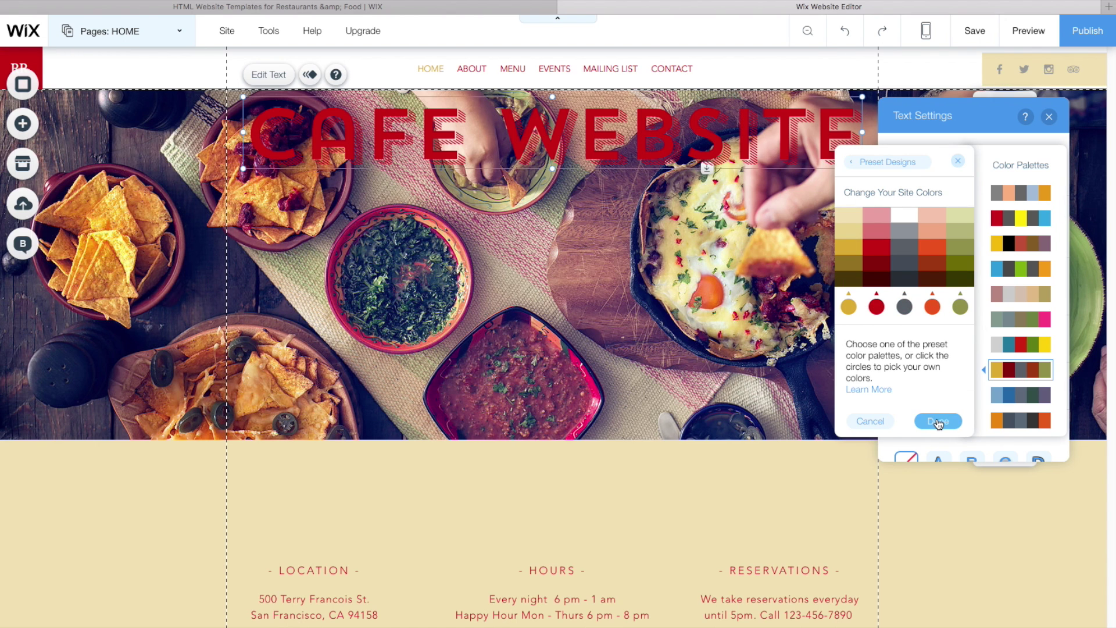
{"action": "left_click", "coordinate": [938, 421]}
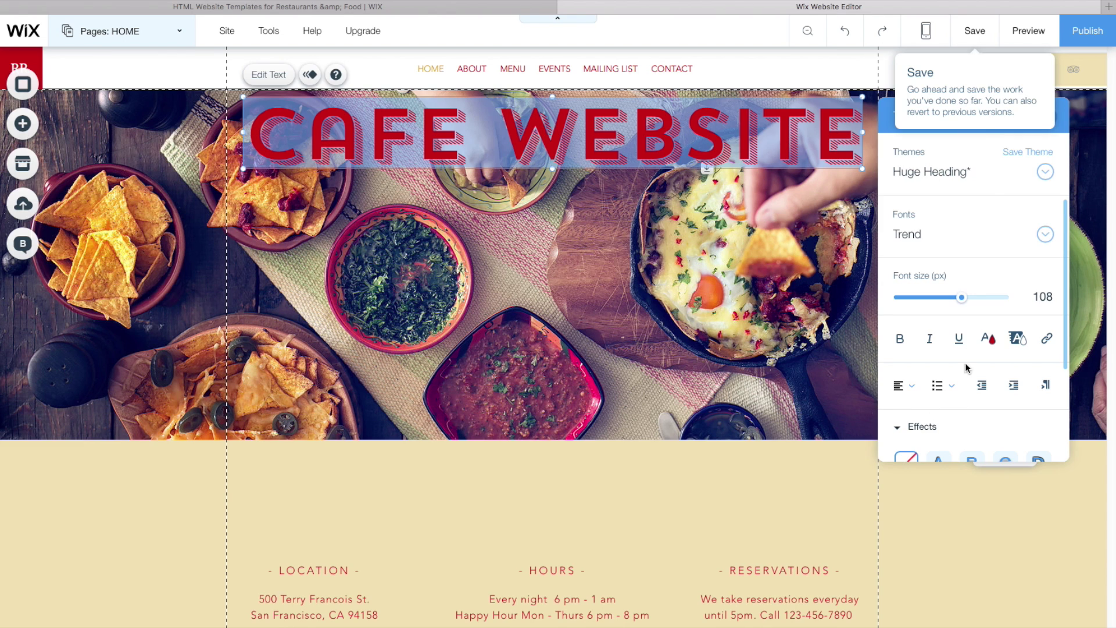
{"action": "left_click", "coordinate": [637, 361]}
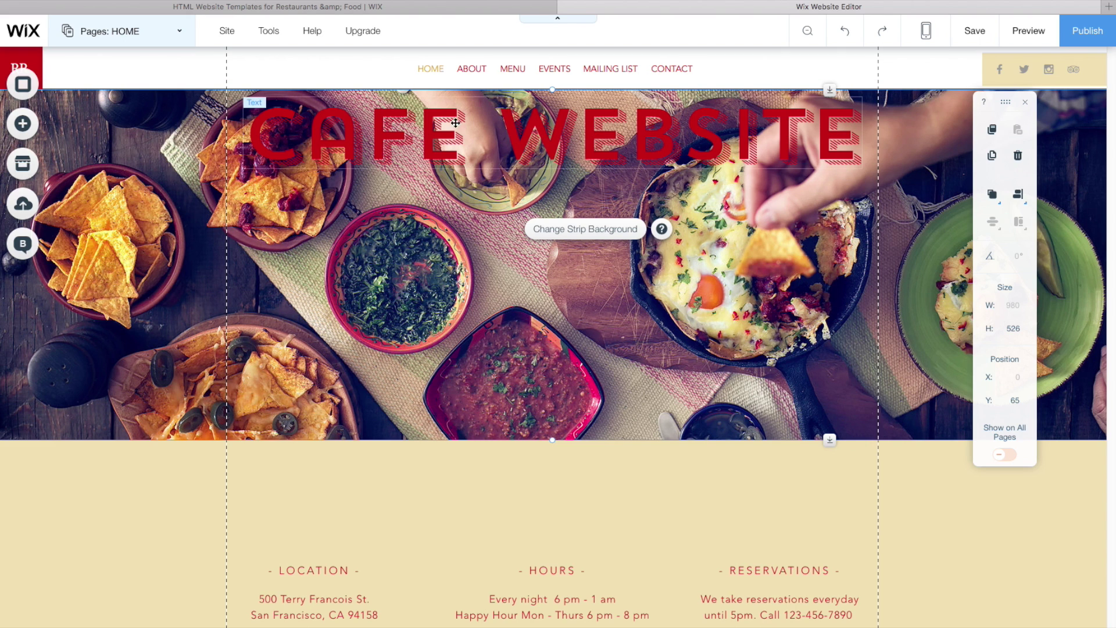
Step: Add a beige themed box and place it over the left part of the CAFE WEBSITE title
{"action": "left_click", "coordinate": [23, 126]}
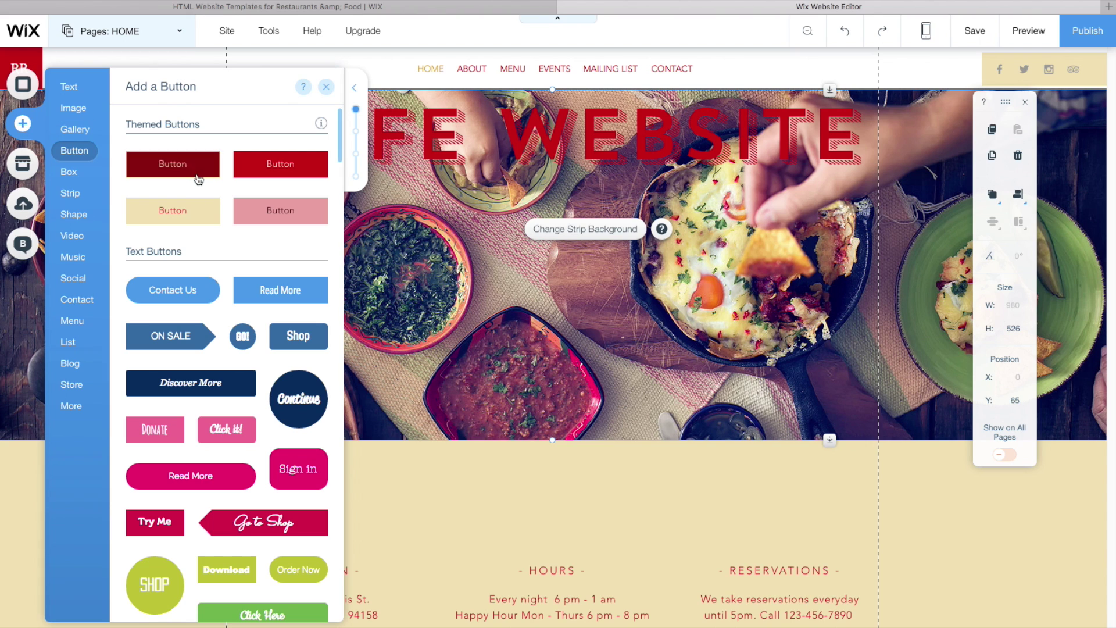
{"action": "left_click", "coordinate": [80, 175]}
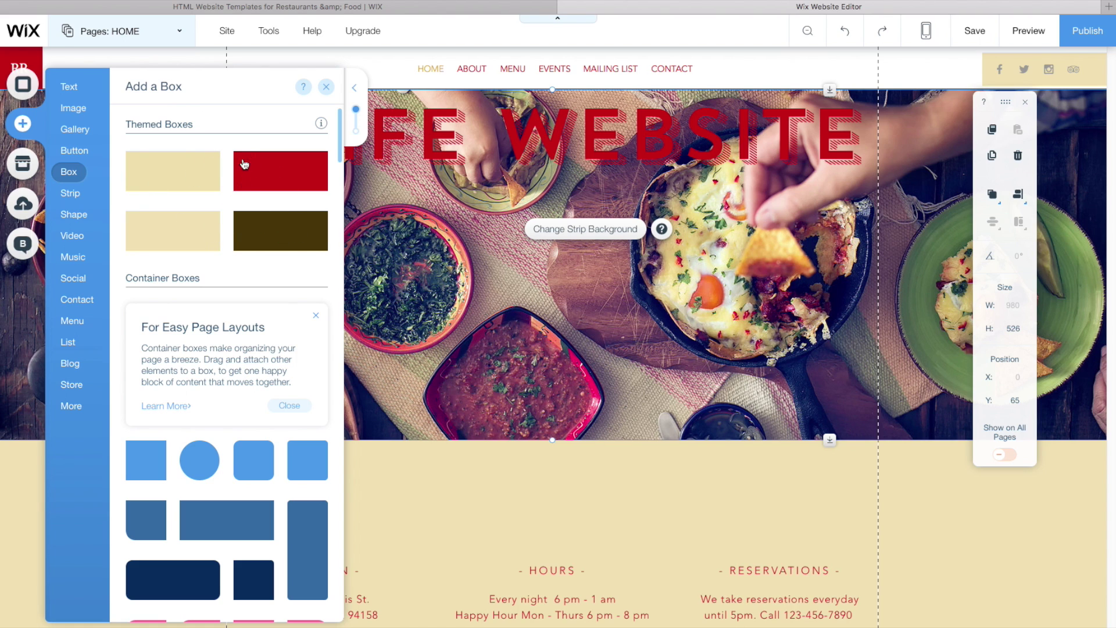
{"action": "left_click", "coordinate": [171, 168]}
{"action": "left_click_drag", "start_coordinate": [455, 345], "coordinate": [339, 181]}
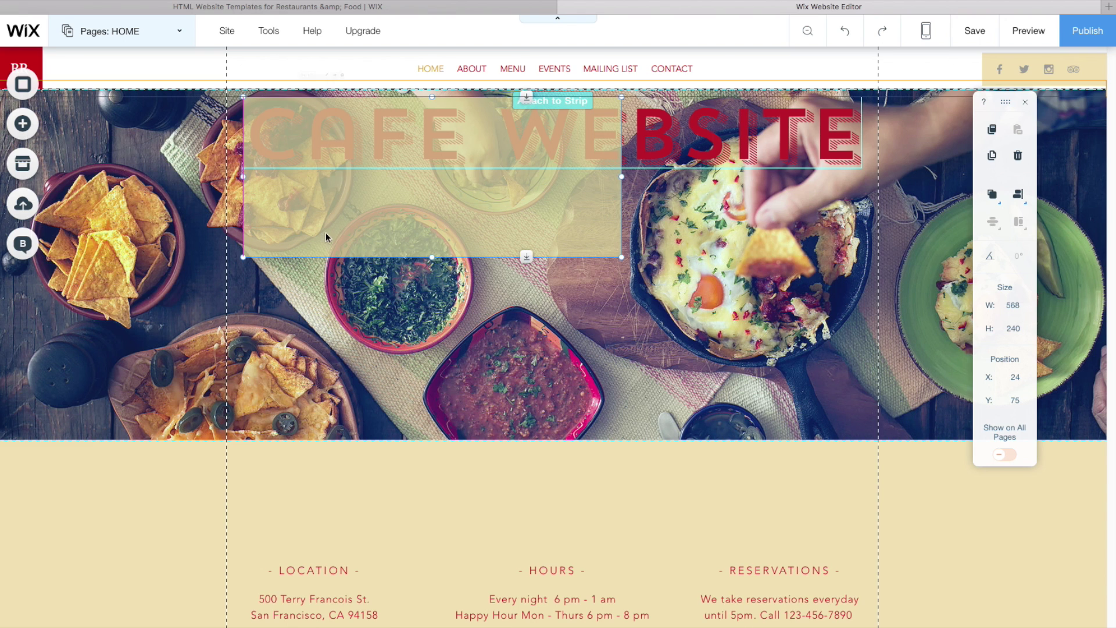
Step: Resize the beige box to 941 by 113 and align it across the full title
{"action": "left_click_drag", "start_coordinate": [432, 258], "coordinate": [414, 170]}
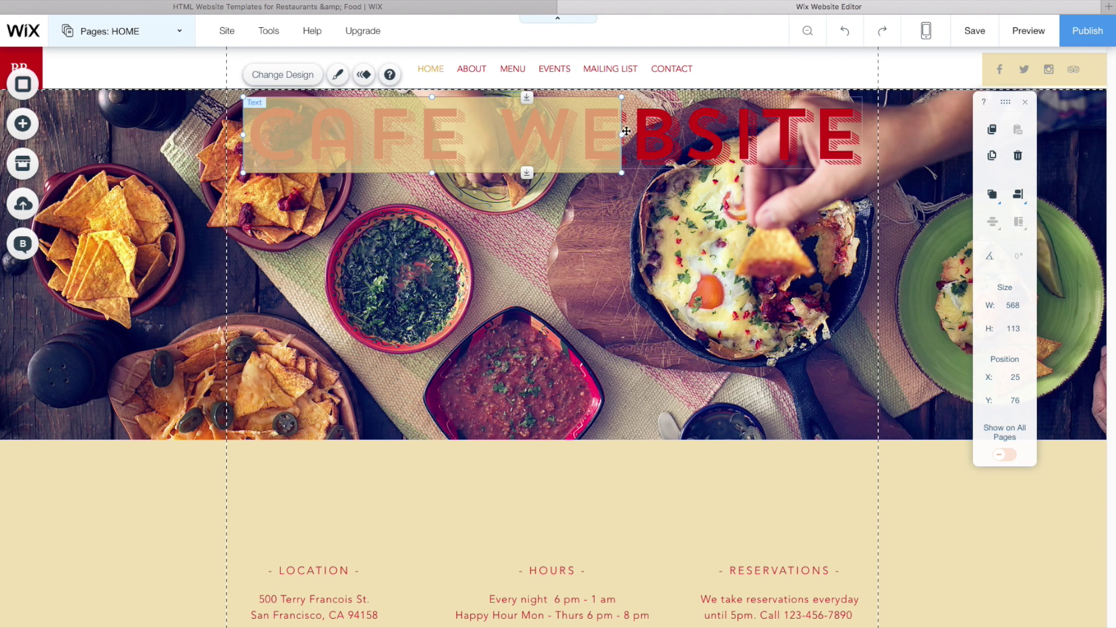
{"action": "left_click_drag", "start_coordinate": [626, 135], "coordinate": [870, 140]}
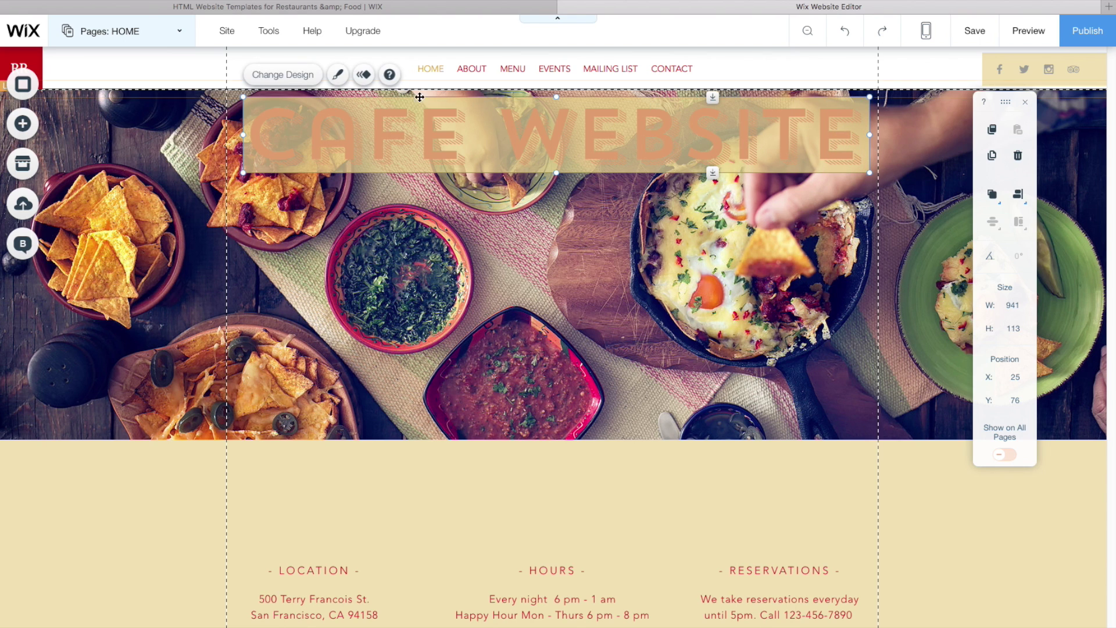
{"action": "mouse_move", "coordinate": [493, 119]}
{"action": "left_mouse_down"}
{"action": "mouse_move", "coordinate": [481, 117]}
{"action": "mouse_move", "coordinate": [489, 124]}
{"action": "left_mouse_up"}
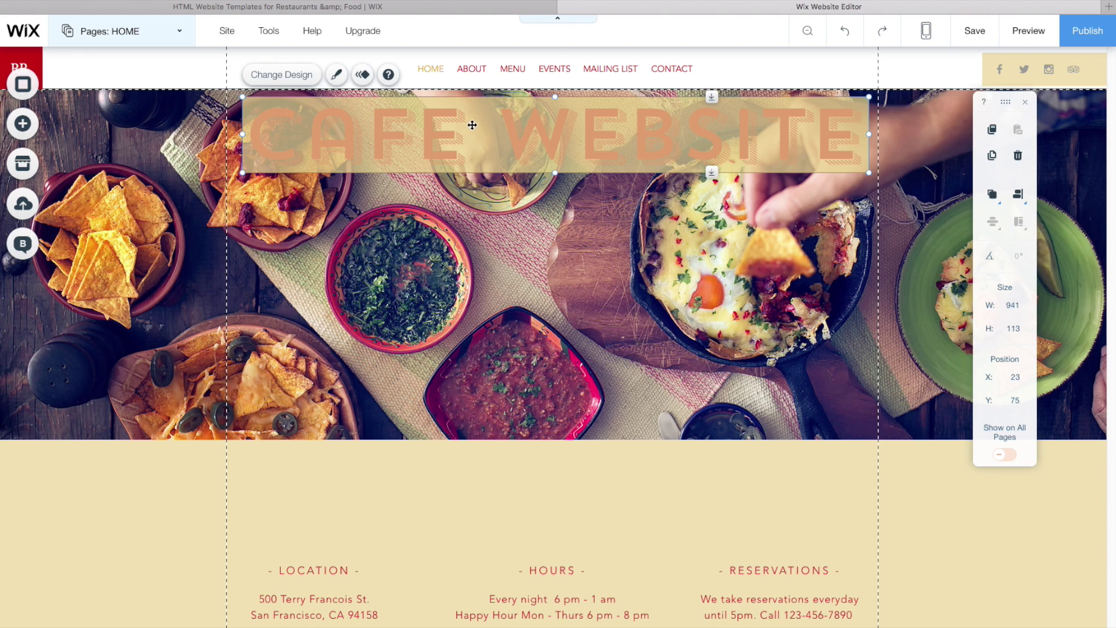
Step: Move the beige box backward so the red CAFE WEBSITE lettering shows on top
{"action": "right_click", "coordinate": [505, 126]}
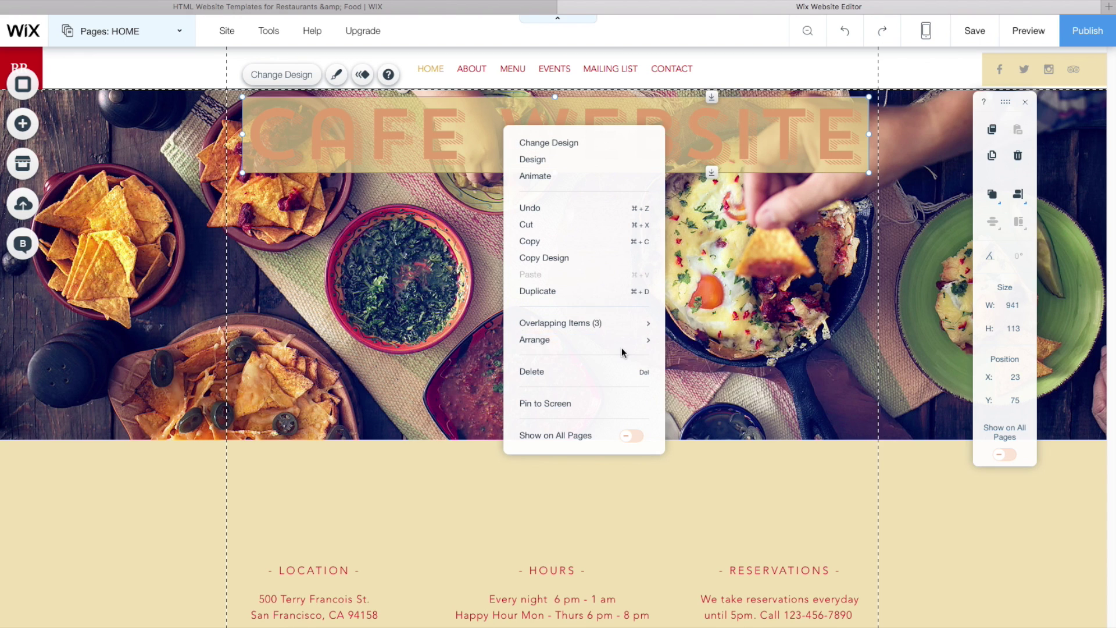
{"action": "left_click", "coordinate": [459, 142]}
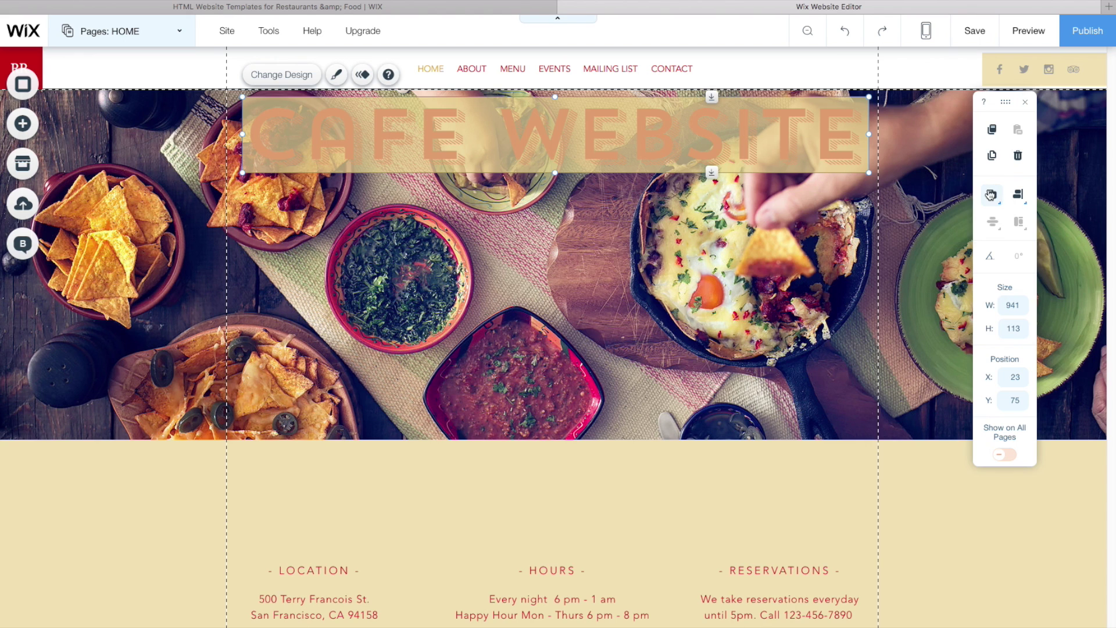
{"action": "left_click", "coordinate": [989, 198]}
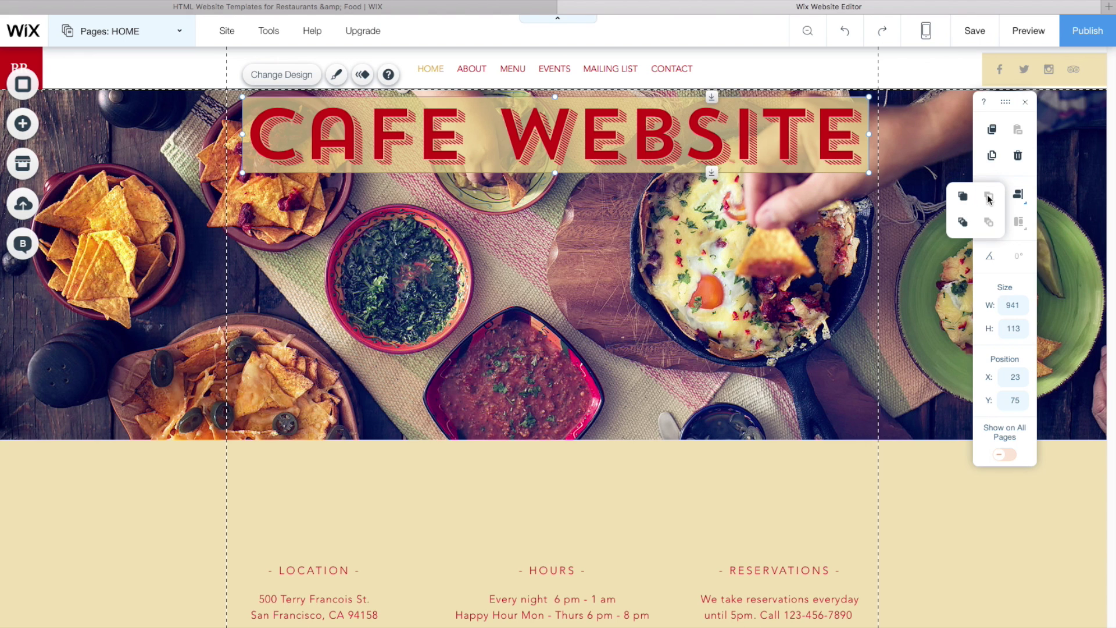
{"action": "left_click", "coordinate": [909, 234]}
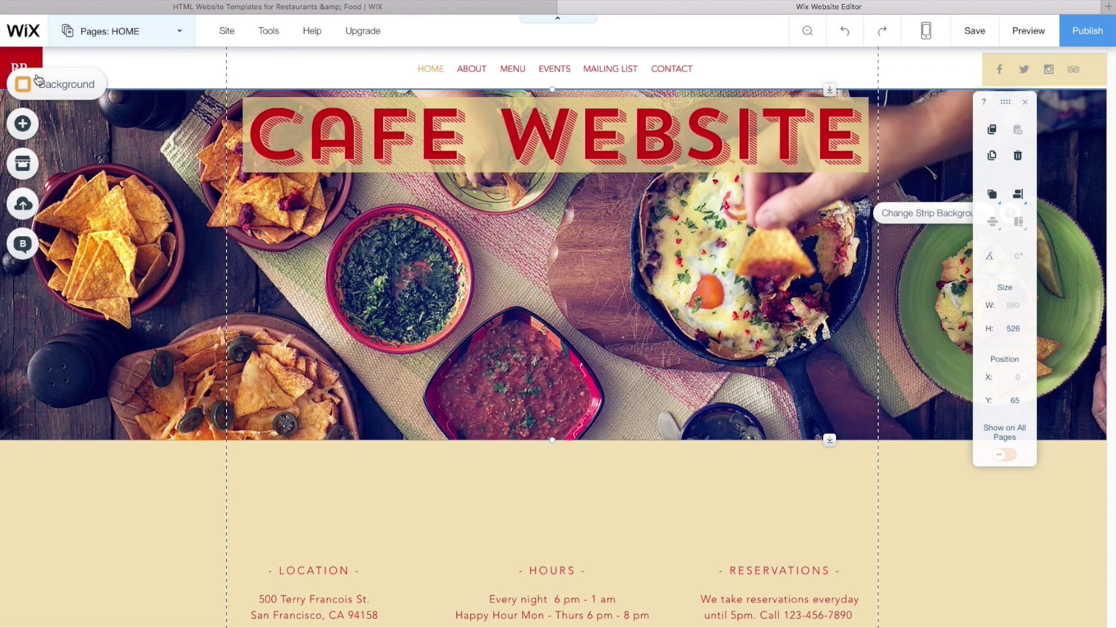
Step: Delete the red RR logo from the page's top-left corner
{"action": "left_click", "coordinate": [27, 57]}
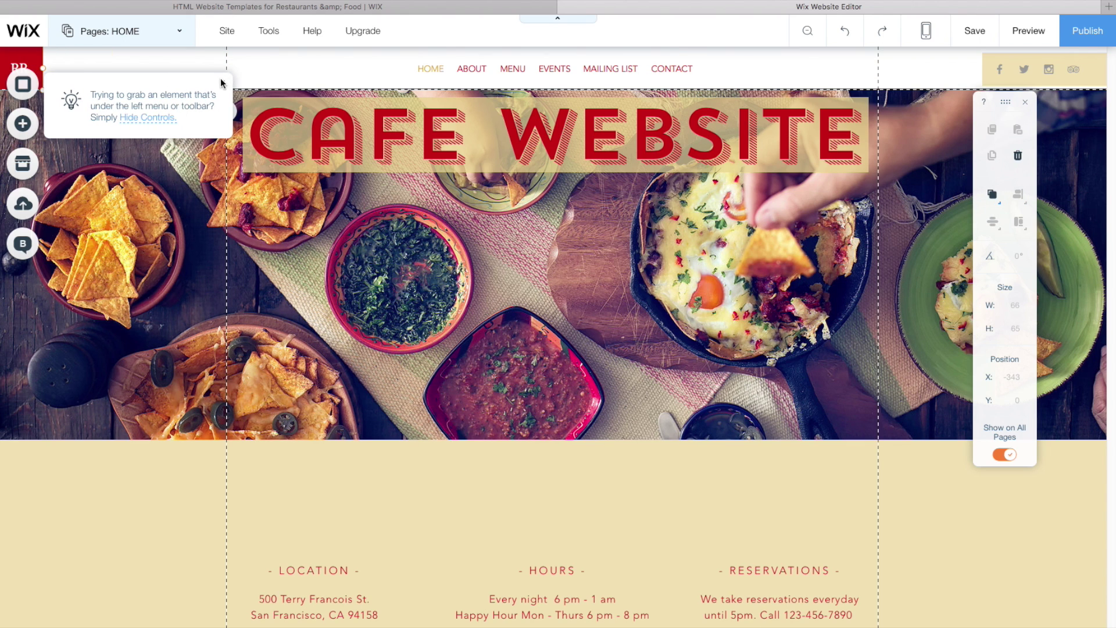
{"action": "left_click", "coordinate": [222, 85]}
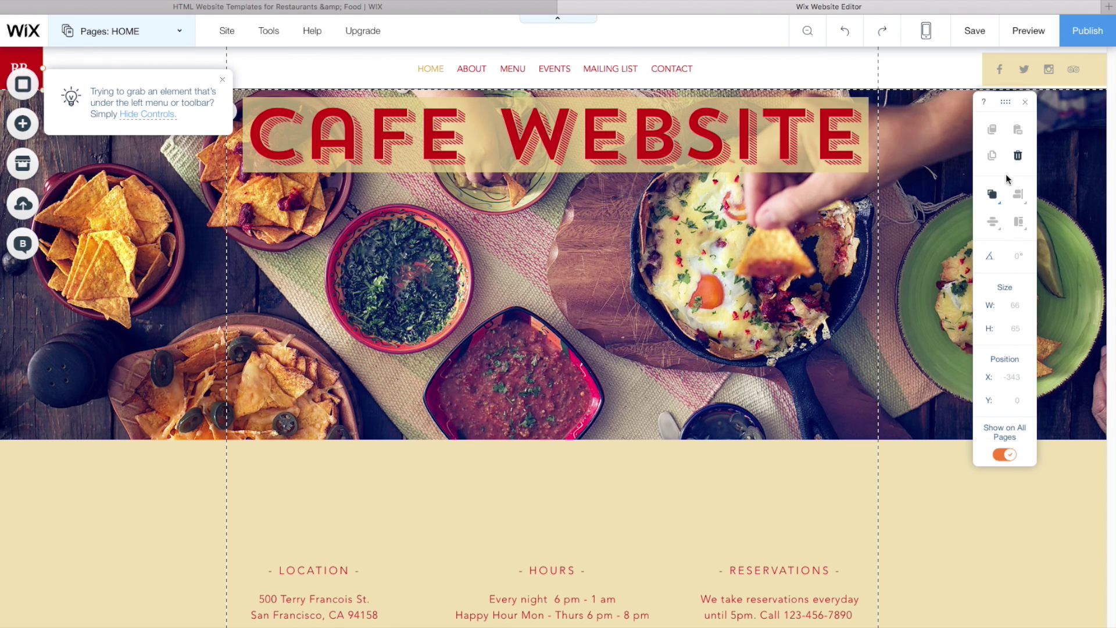
{"action": "left_click", "coordinate": [1018, 156]}
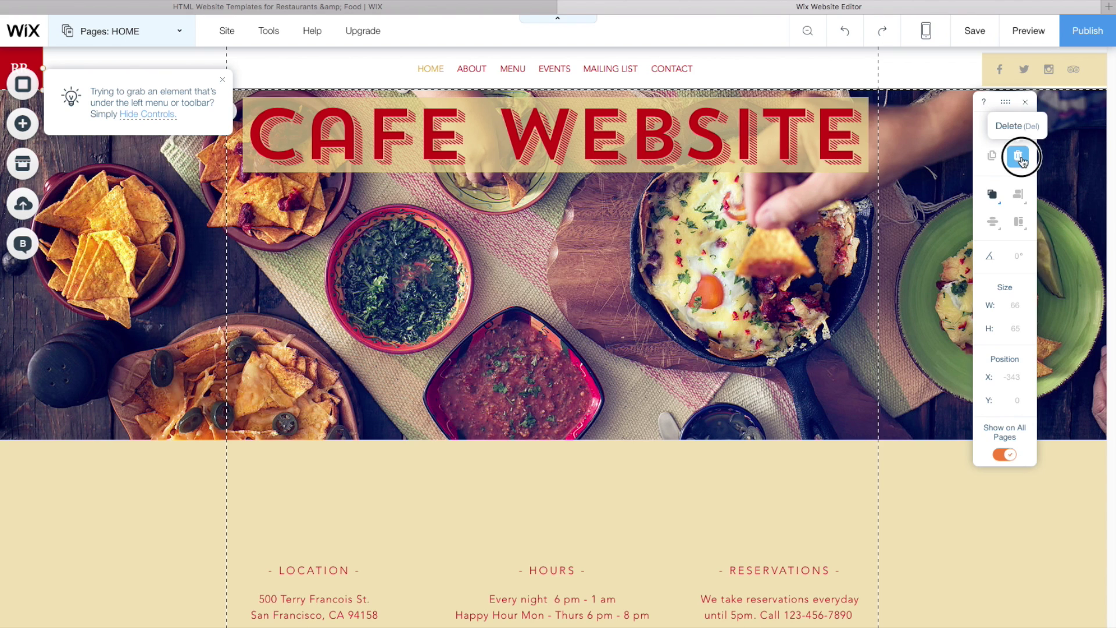
{"action": "left_click", "coordinate": [222, 80]}
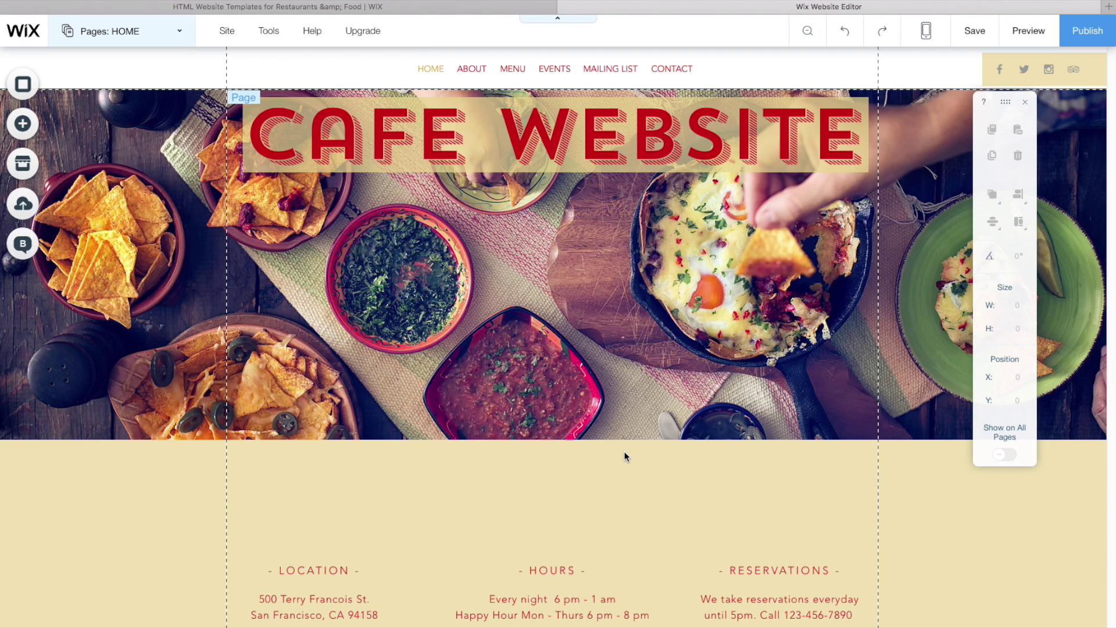
Step: Move the six Location, Hours and Reservations texts up just below the food photo
{"action": "scroll", "coordinate": [624, 452], "scroll_direction": "down", "scroll_amount": 3}
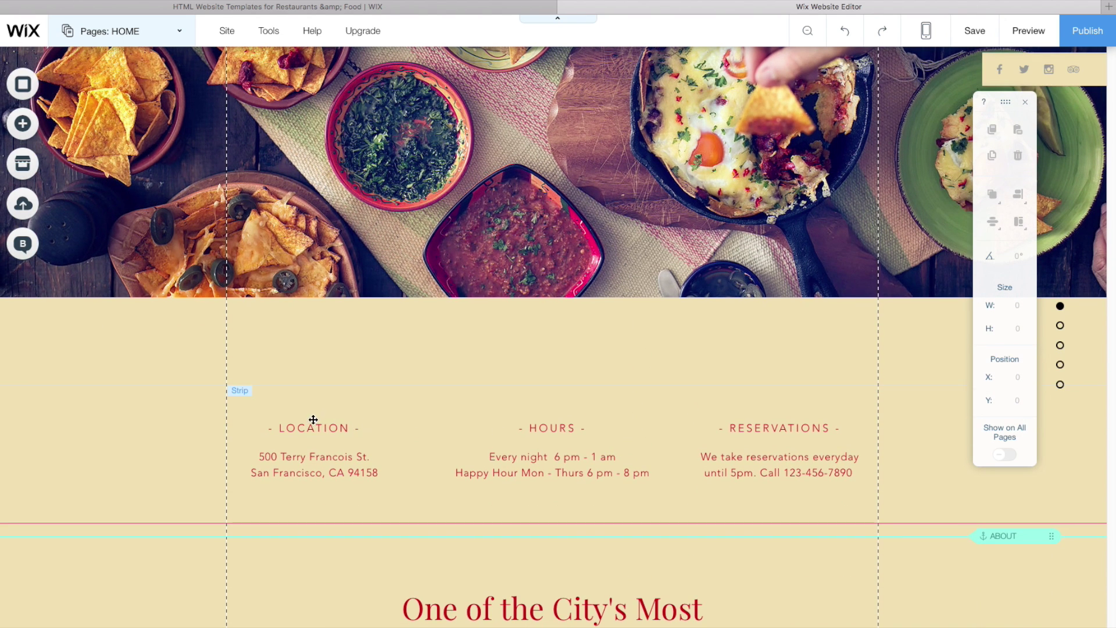
{"action": "left_click", "coordinate": [309, 428]}
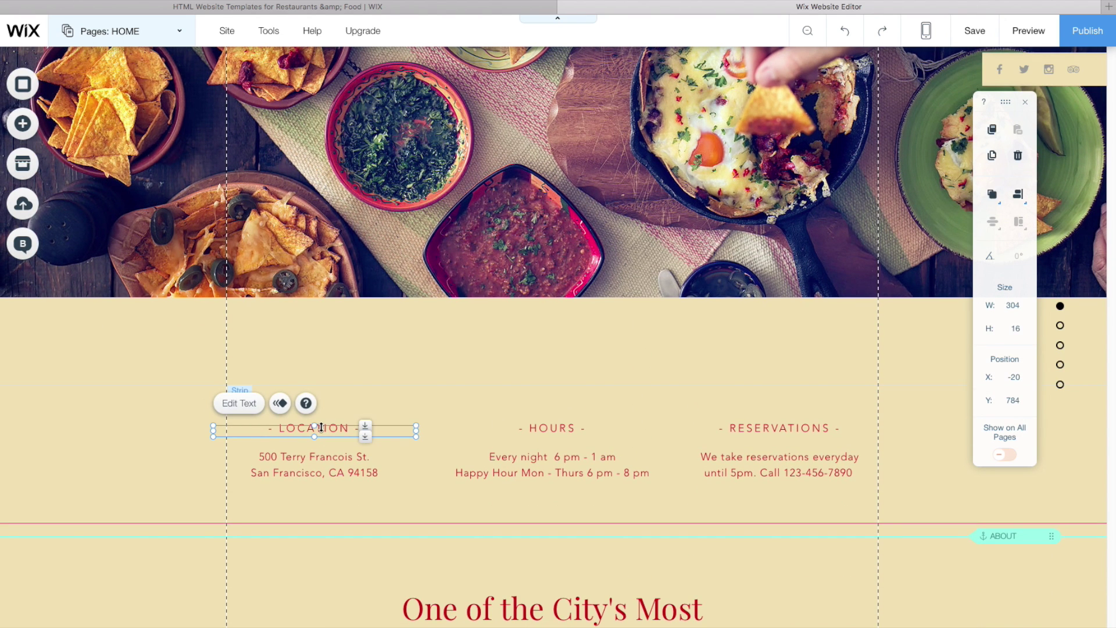
{"action": "left_click", "coordinate": [330, 460], "text": "shift"}
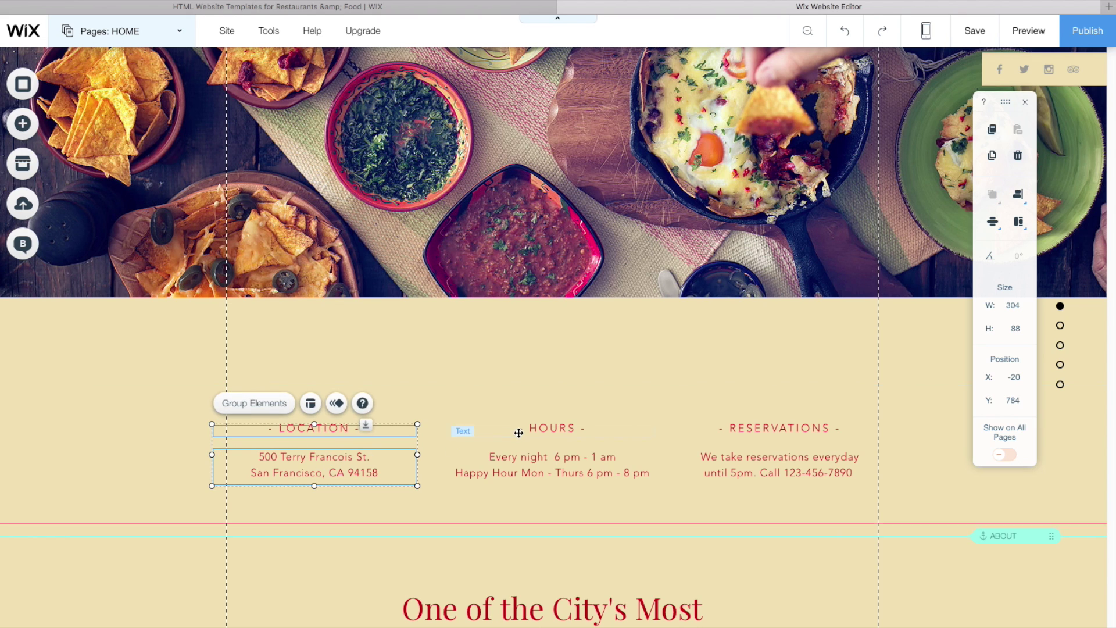
{"action": "left_click", "coordinate": [548, 444]}
{"action": "left_click", "coordinate": [547, 427], "text": "shift"}
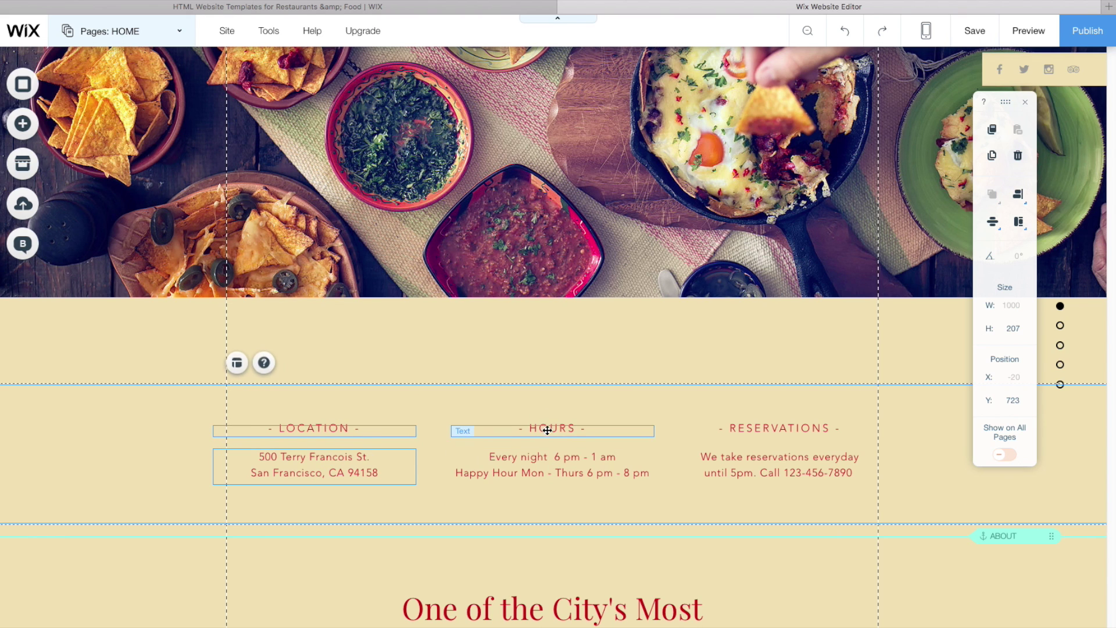
{"action": "left_click", "coordinate": [544, 457], "text": "shift"}
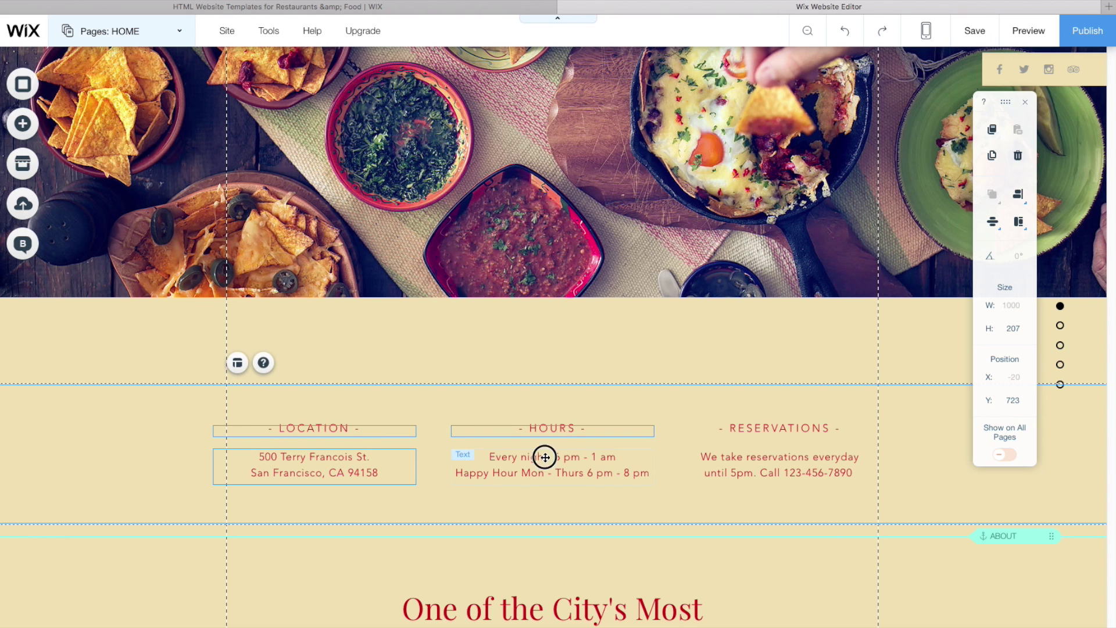
{"action": "left_click", "coordinate": [748, 430], "text": "shift"}
{"action": "left_click", "coordinate": [758, 469], "text": "shift"}
{"action": "left_click_drag", "start_coordinate": [593, 463], "coordinate": [576, 380]}
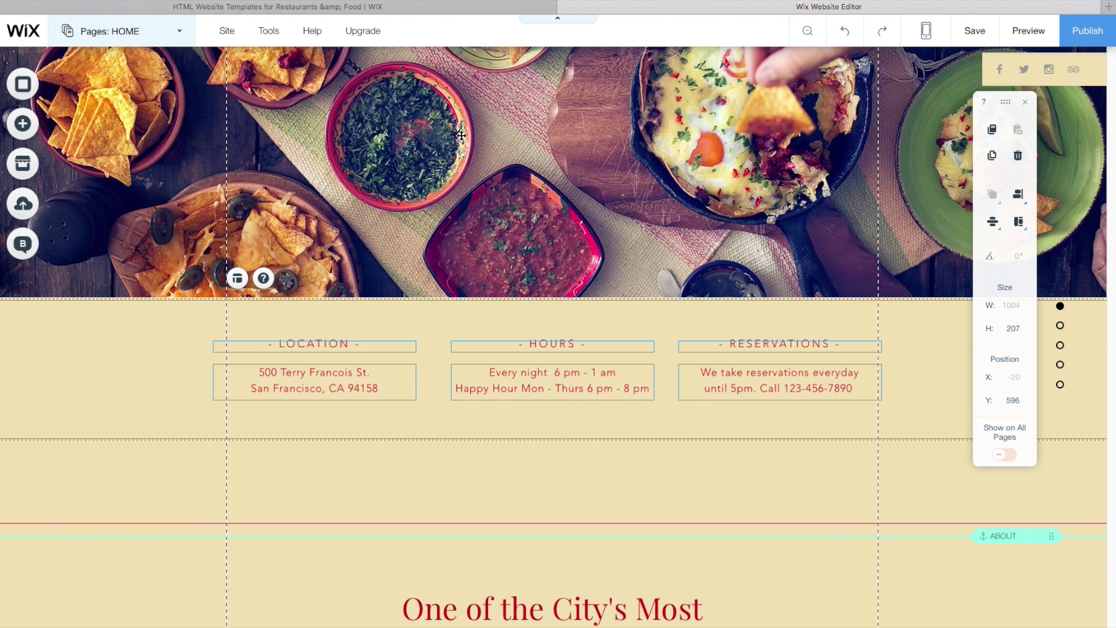
Step: Raise the red divider line below the info section to y 803
{"action": "left_click", "coordinate": [527, 524]}
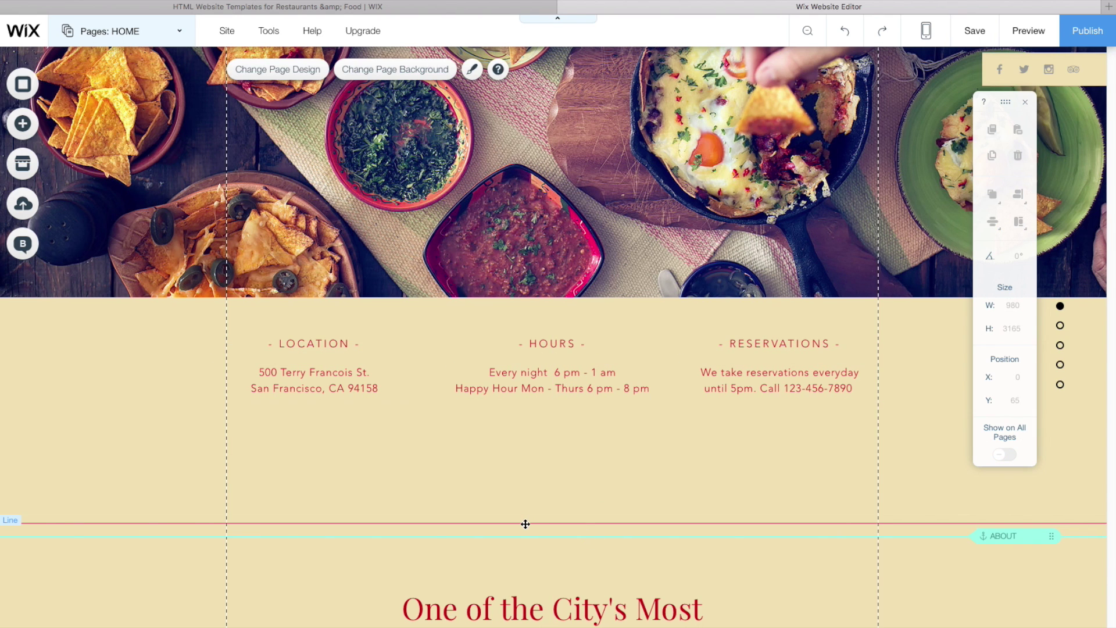
{"action": "left_click", "coordinate": [522, 524]}
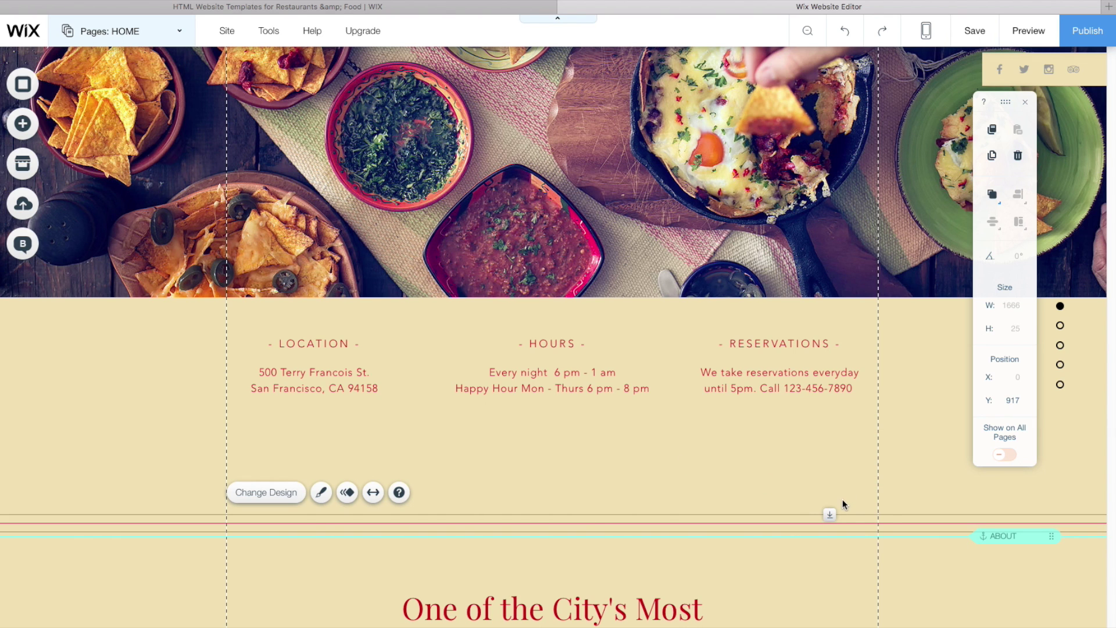
{"action": "left_click_drag", "start_coordinate": [829, 514], "coordinate": [802, 386]}
Step: Replace the Location address with '123 Main Street' and 'Any Town, CA 91111' on two lines
{"action": "scroll", "coordinate": [756, 430], "scroll_direction": "up", "scroll_amount": 3}
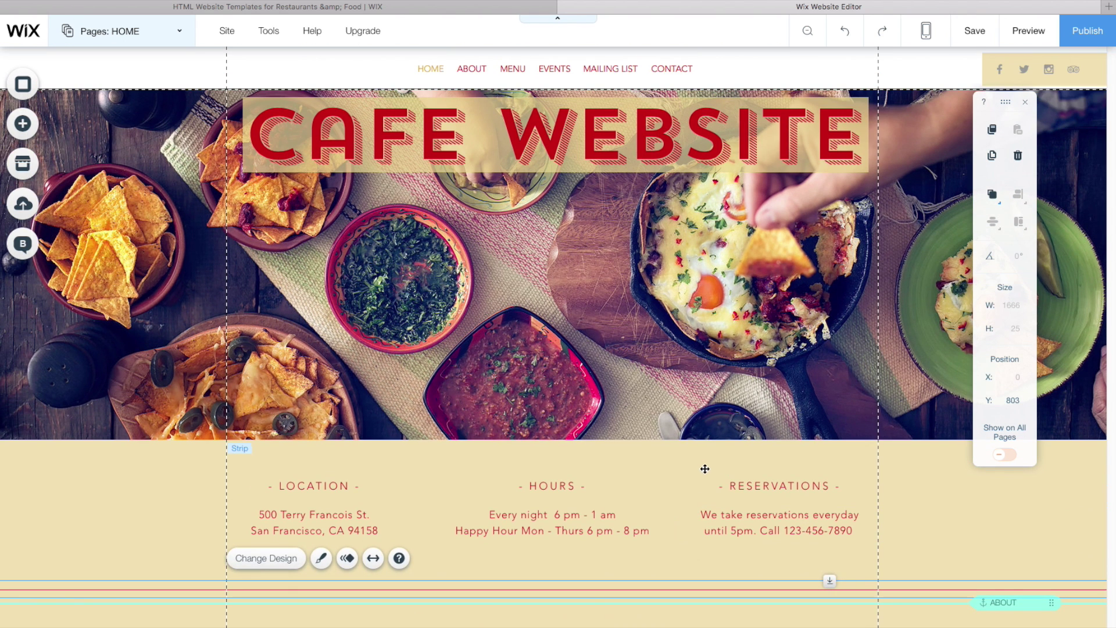
{"action": "scroll", "coordinate": [635, 290], "scroll_direction": "down", "scroll_amount": 1}
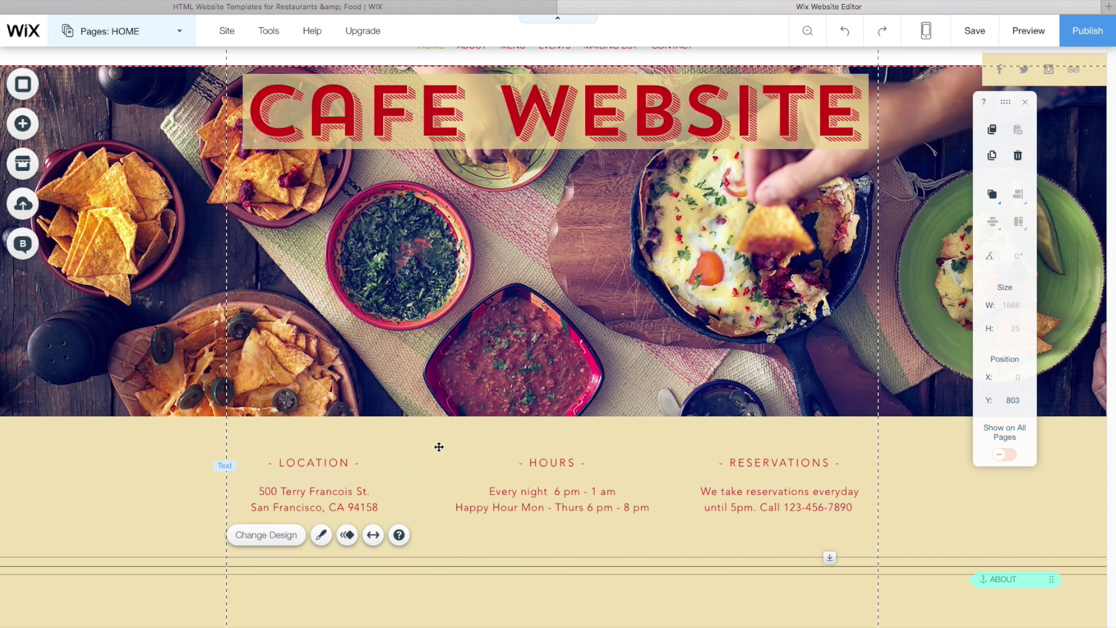
{"action": "left_click", "coordinate": [313, 497]}
{"action": "double_click", "coordinate": [310, 494]}
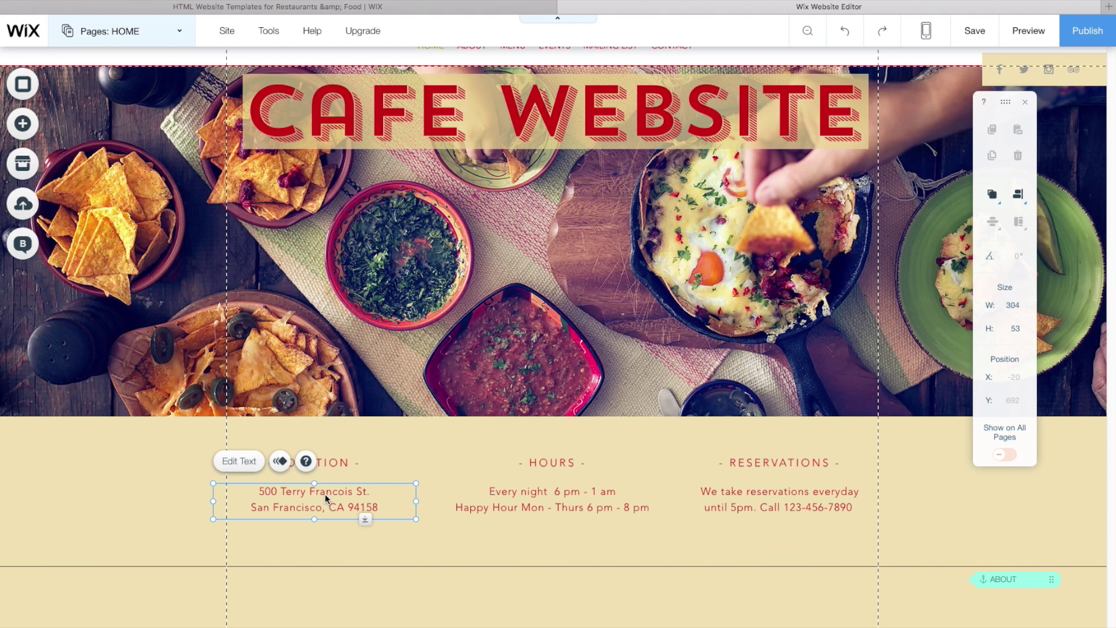
{"action": "left_click", "coordinate": [245, 463]}
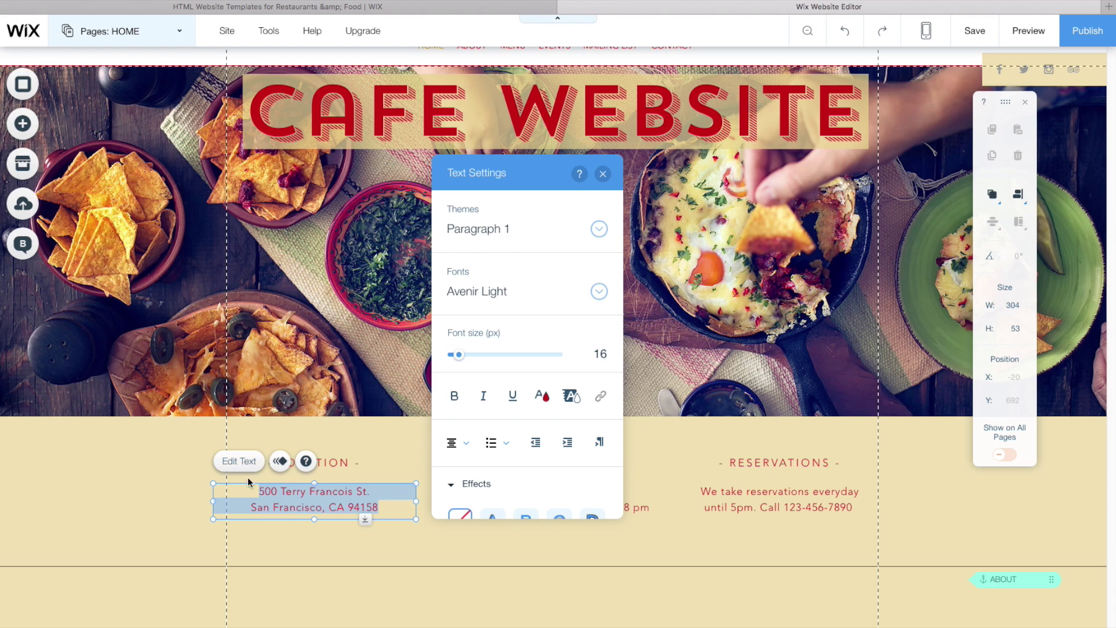
{"action": "left_click", "coordinate": [373, 507]}
{"action": "left_click_drag", "start_coordinate": [380, 507], "coordinate": [261, 490]}
{"action": "type", "text": "123 Main Street"}
{"action": "key", "text": "Return"}
{"action": "type", "text": "Any Town, CA 91111"}
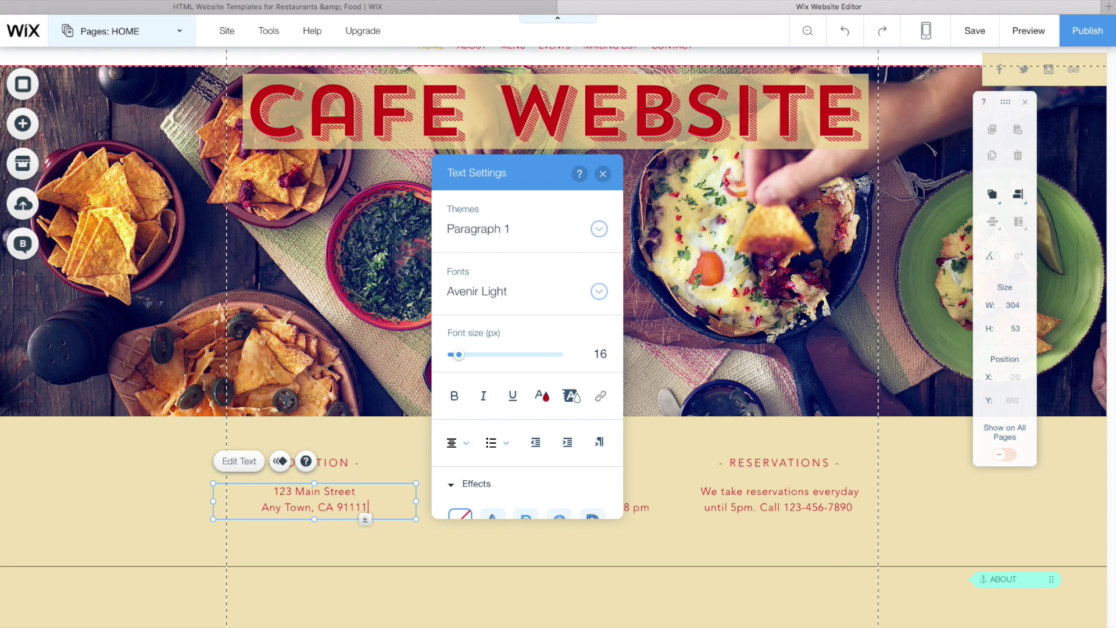
{"action": "left_click", "coordinate": [428, 535]}
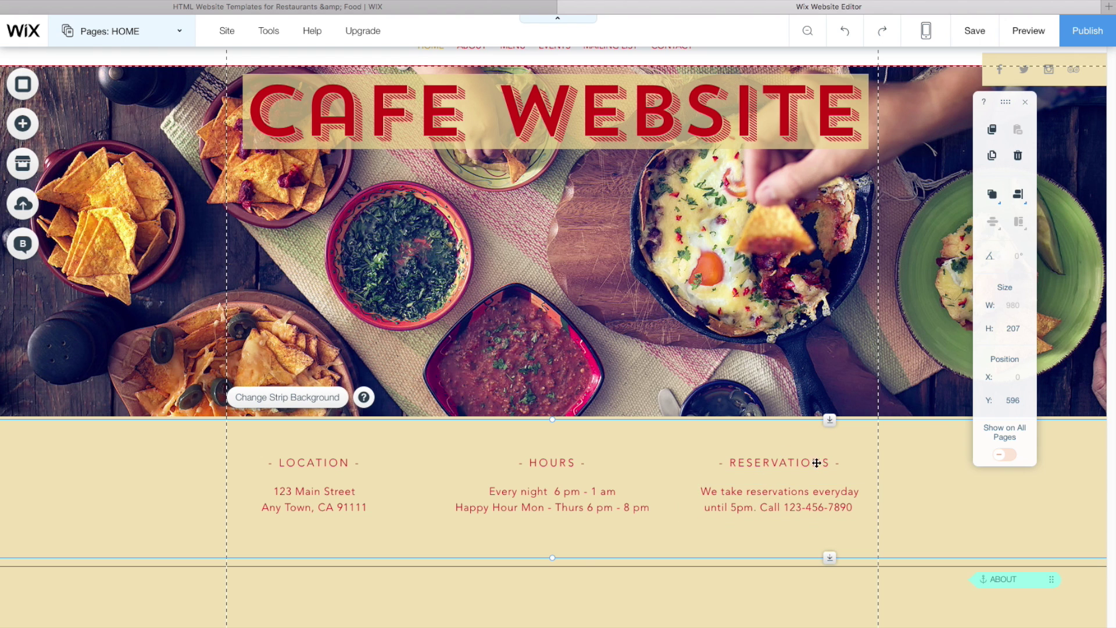
Step: Change the section title to 'One of the City's Best Restaurants'
{"action": "scroll", "coordinate": [738, 495], "scroll_direction": "down", "scroll_amount": 5}
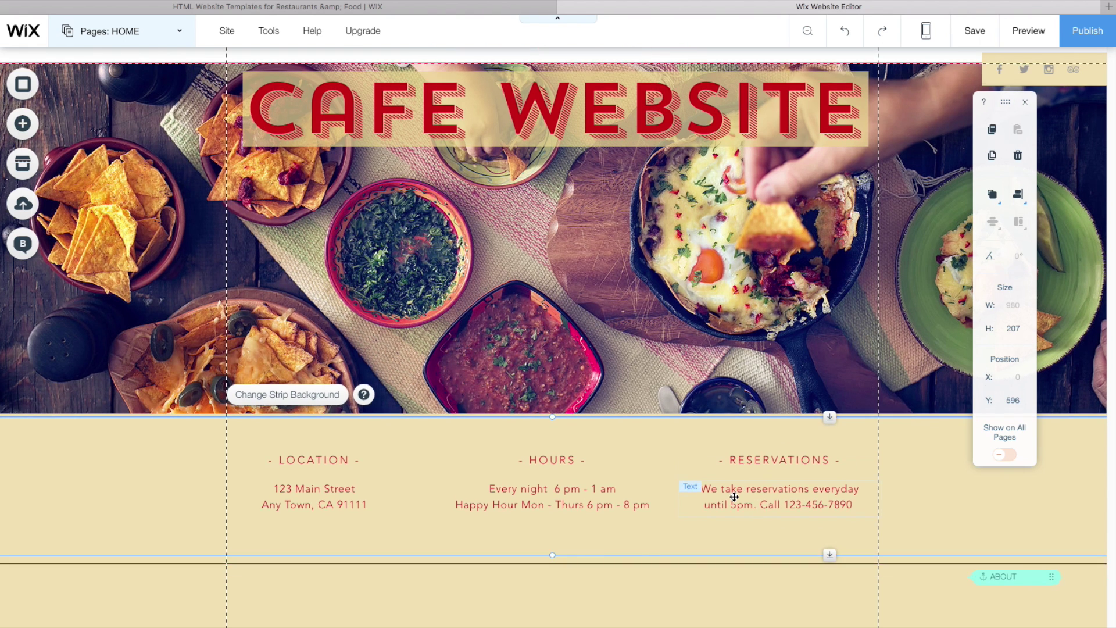
{"action": "scroll", "coordinate": [734, 497], "scroll_direction": "down", "scroll_amount": 2}
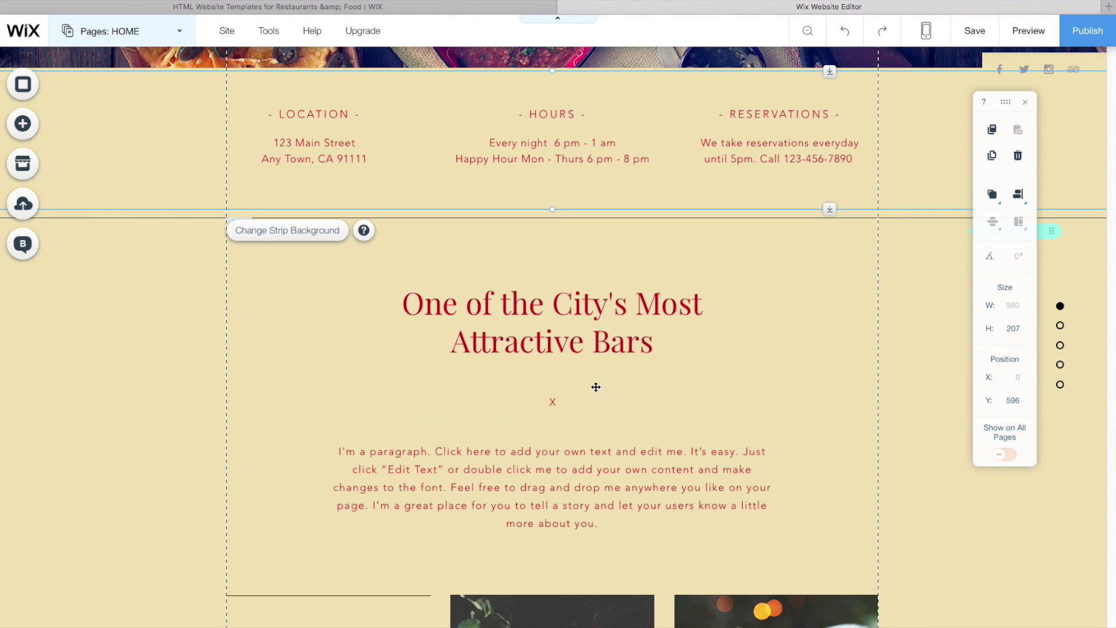
{"action": "left_click", "coordinate": [551, 303]}
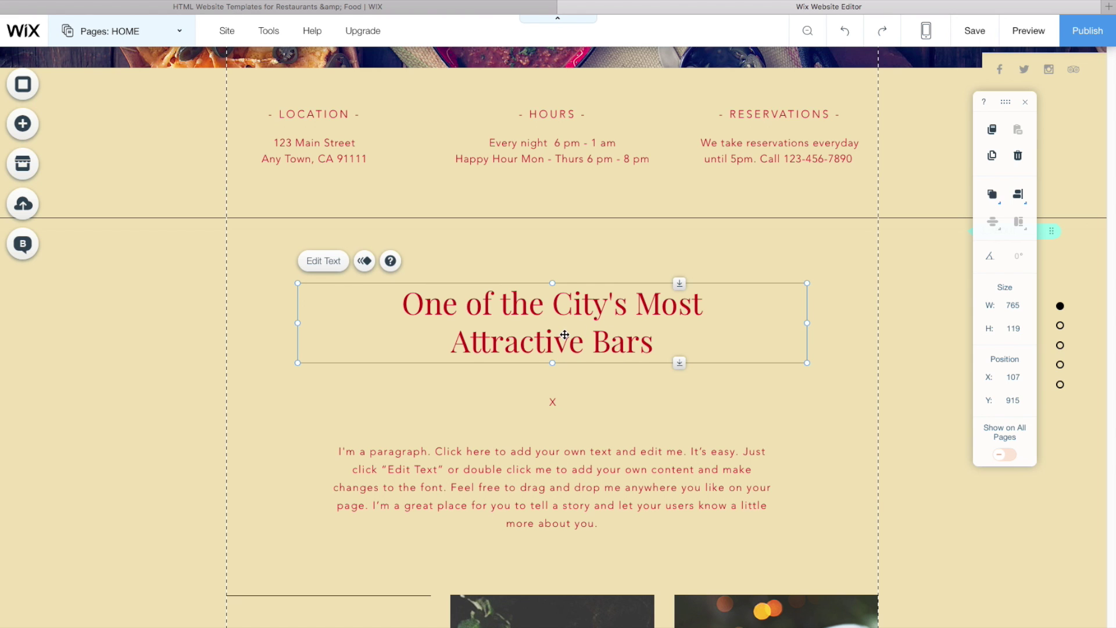
{"action": "double_click", "coordinate": [543, 343]}
{"action": "left_click_drag", "start_coordinate": [656, 348], "coordinate": [590, 341]}
{"action": "left_click", "coordinate": [661, 350]}
{"action": "key", "text": "BackSpace"}
{"action": "key", "text": "BackSpace"}
{"action": "key", "text": "BackSpace"}
{"action": "key", "text": "BackSpace"}
{"action": "key", "text": "BackSpace"}
{"action": "key", "text": "BackSpace"}
{"action": "key", "text": "BackSpace"}
{"action": "key", "text": "BackSpace"}
{"action": "key", "text": "BackSpace"}
{"action": "key", "text": "BackSpace"}
{"action": "key", "text": "BackSpace"}
{"action": "key", "text": "BackSpace"}
{"action": "key", "text": "BackSpace"}
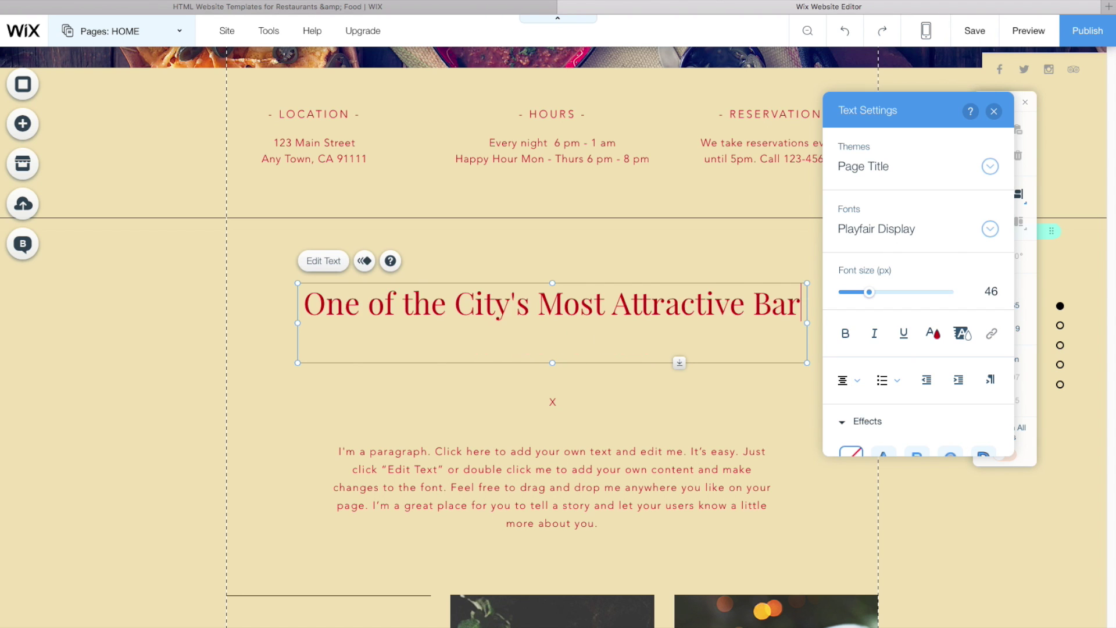
{"action": "key", "text": "BackSpace"}
{"action": "key", "text": "BackSpace"}
{"action": "key", "text": "BackSpace"}
{"action": "key", "text": "BackSpace"}
{"action": "key", "text": "BackSpace"}
{"action": "key", "text": "BackSpace"}
{"action": "key", "text": "BackSpace"}
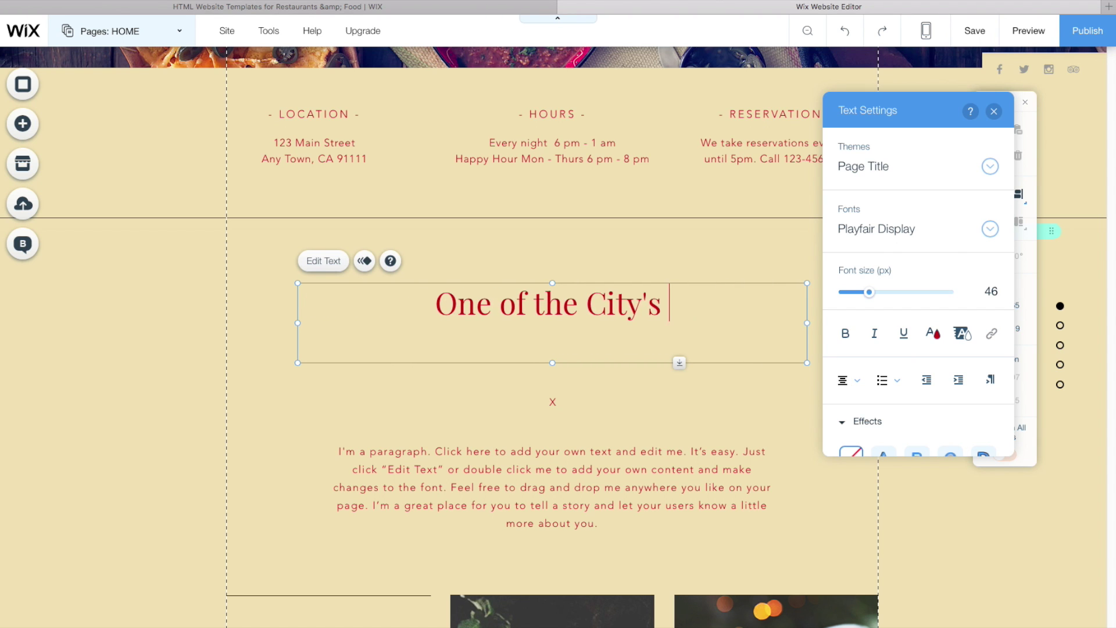
{"action": "type", "text": "Best REsta"}
{"action": "key", "text": "BackSpace"}
{"action": "key", "text": "BackSpace"}
{"action": "key", "text": "BackSpace"}
{"action": "key", "text": "BackSpace"}
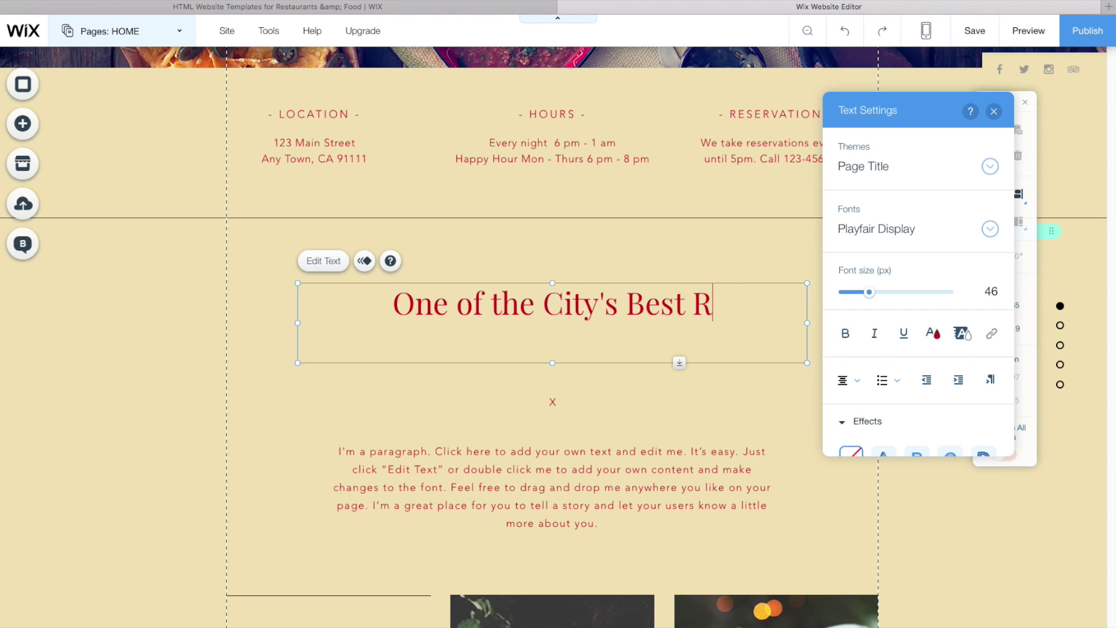
{"action": "type", "text": "estaurants"}
{"action": "left_click", "coordinate": [580, 378]}
Step: Shorten the title box to 61 px tall so it fits on one line
{"action": "left_click", "coordinate": [553, 363]}
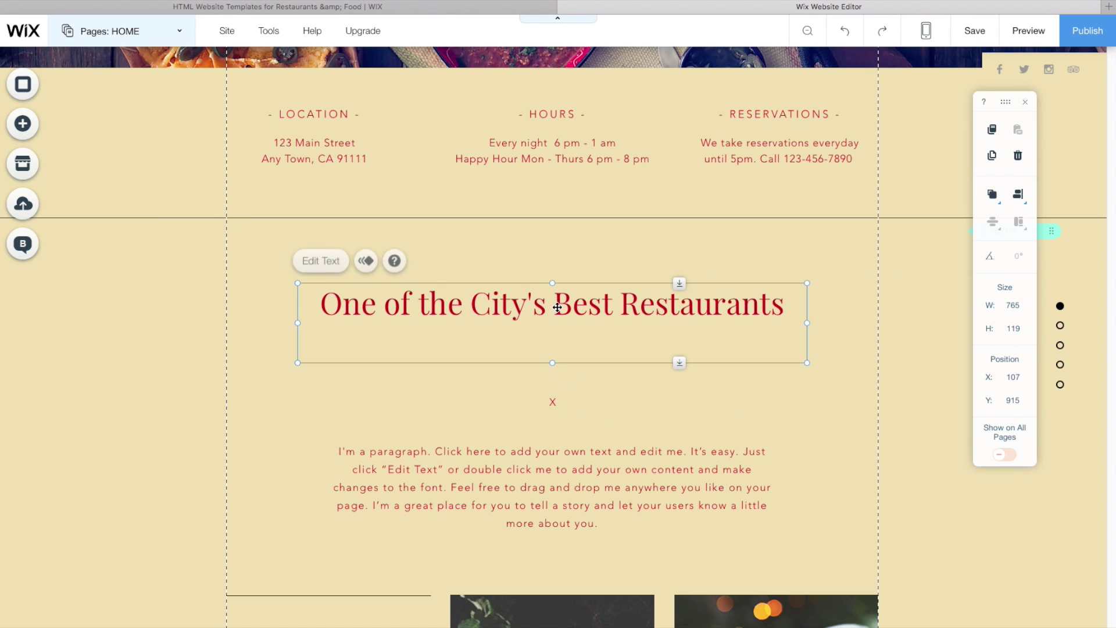
{"action": "left_click_drag", "start_coordinate": [553, 365], "coordinate": [553, 324]}
{"action": "left_click", "coordinate": [557, 408]}
Step: Move the small X divider and intro paragraph together up beneath the new title
{"action": "scroll", "coordinate": [549, 446], "scroll_direction": "down", "scroll_amount": 3}
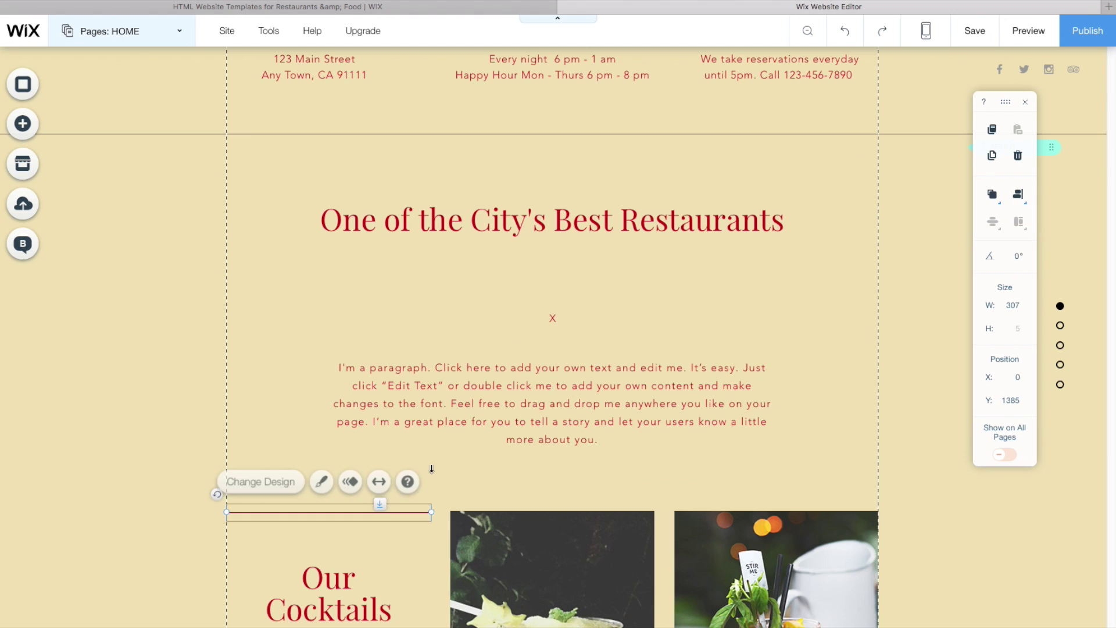
{"action": "left_click", "coordinate": [470, 406]}
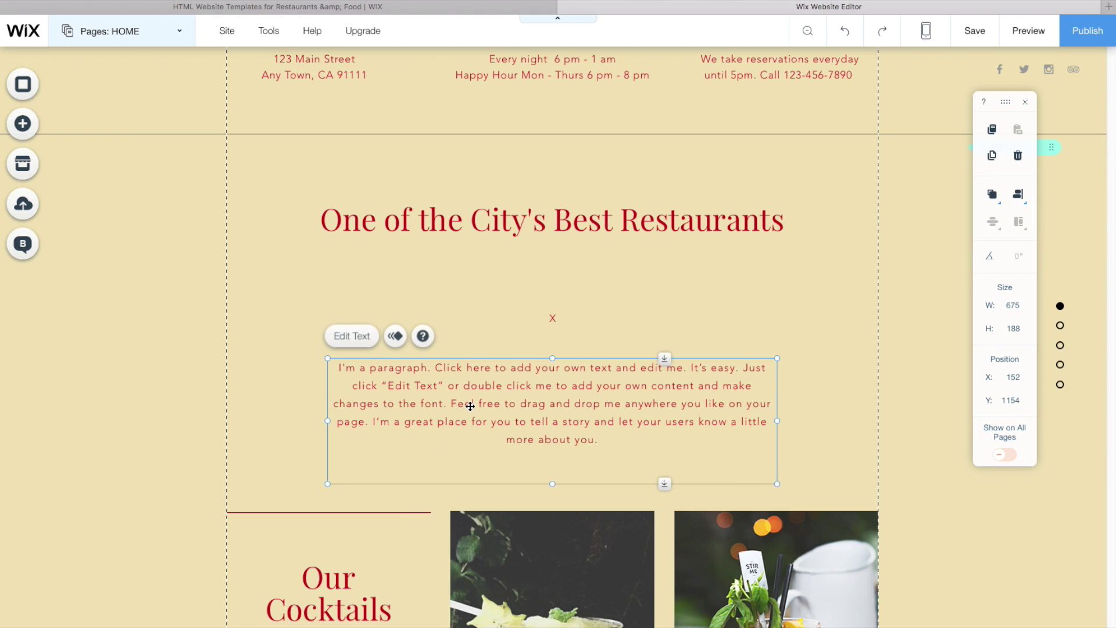
{"action": "left_click", "coordinate": [552, 316]}
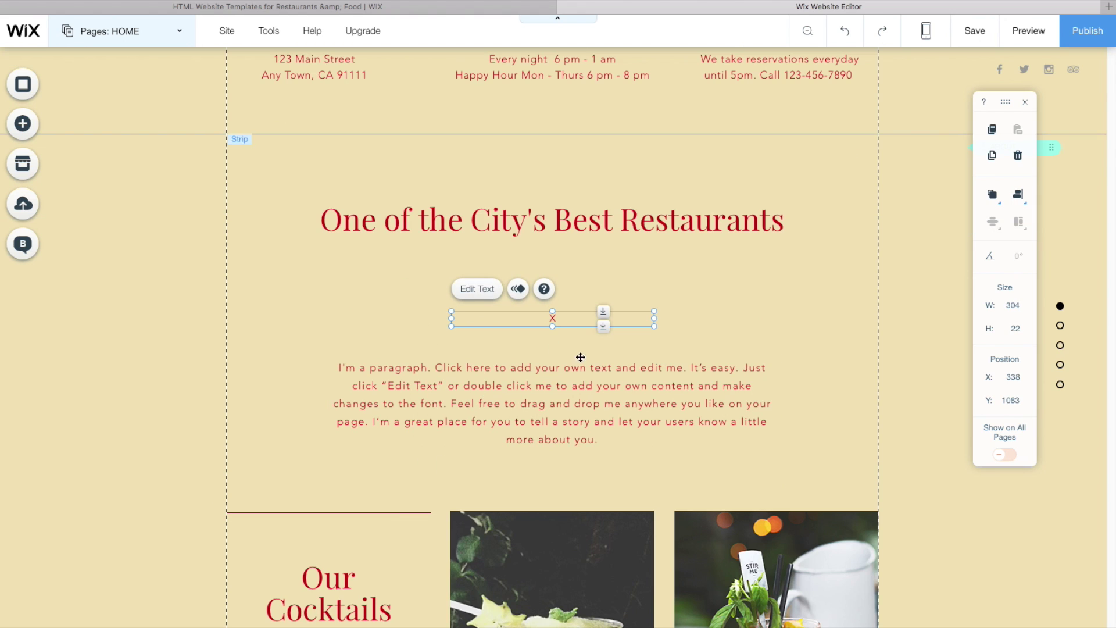
{"action": "left_click", "coordinate": [565, 395], "text": "shift"}
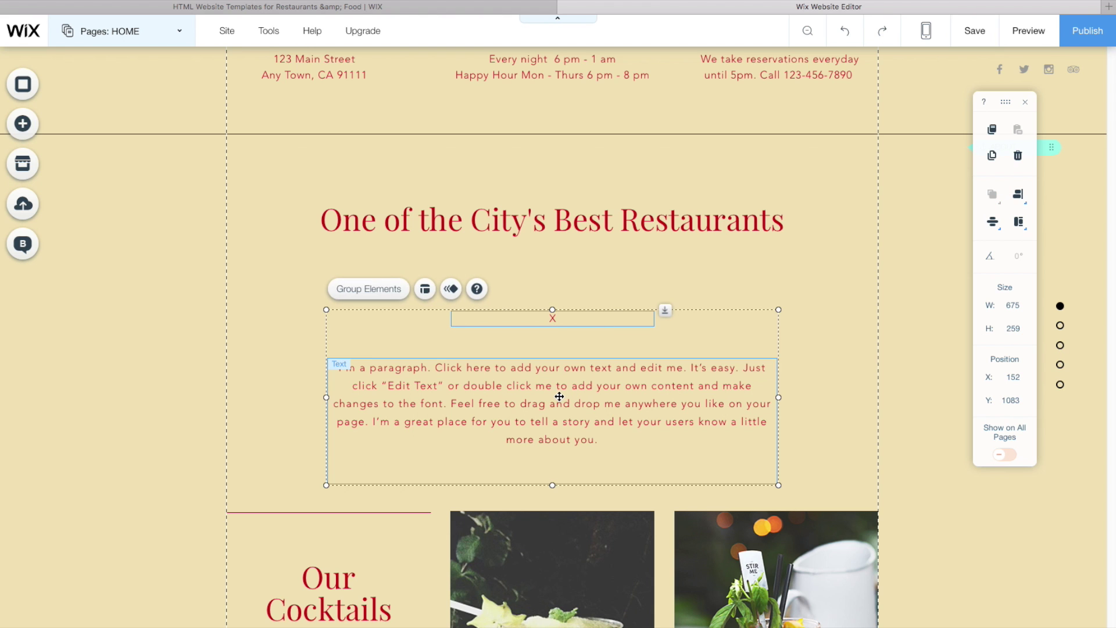
{"action": "left_click_drag", "start_coordinate": [561, 394], "coordinate": [557, 341]}
{"action": "left_click", "coordinate": [465, 464]}
{"action": "scroll", "coordinate": [494, 460], "scroll_direction": "down", "scroll_amount": 5}
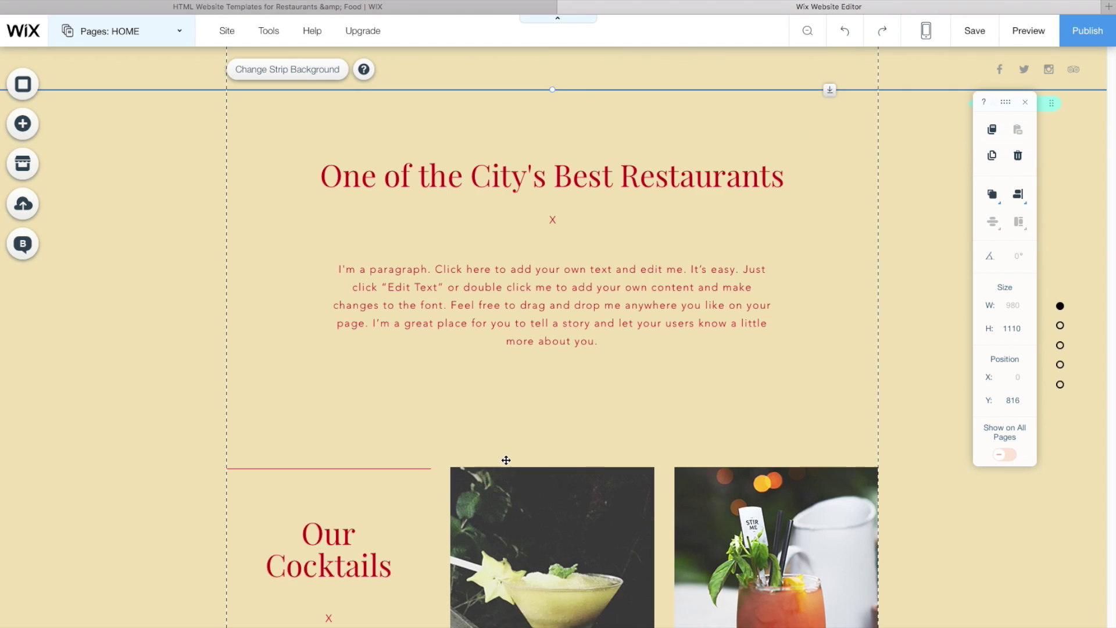
Step: Change the word 'Cocktails' in the 'Our Cocktails' heading to 'Food'
{"action": "left_click", "coordinate": [351, 359]}
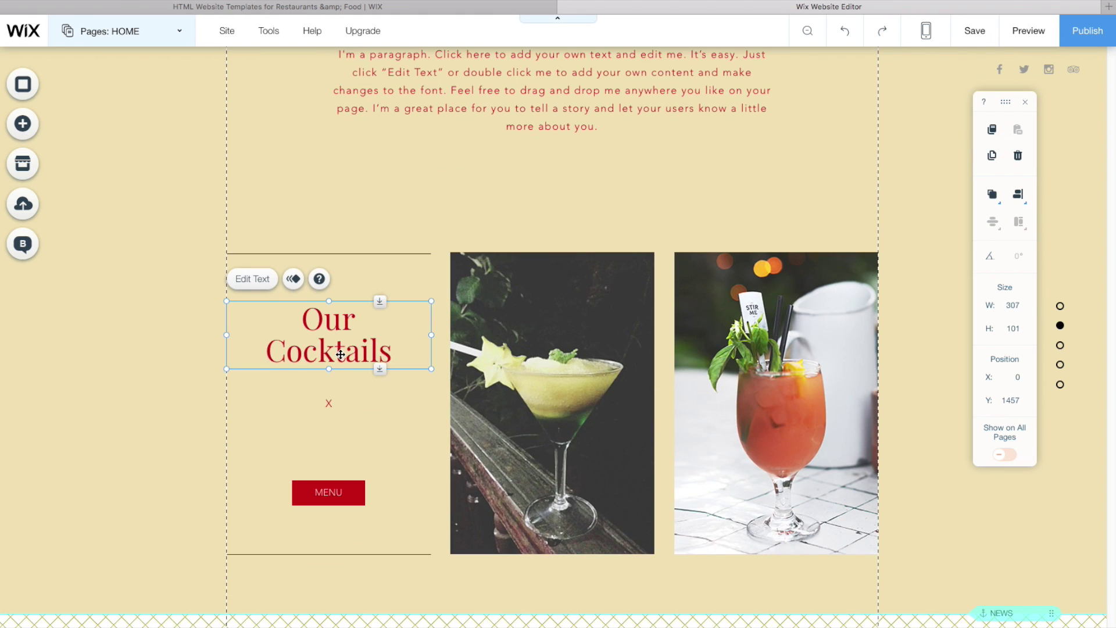
{"action": "left_click", "coordinate": [395, 352]}
{"action": "left_click", "coordinate": [392, 350]}
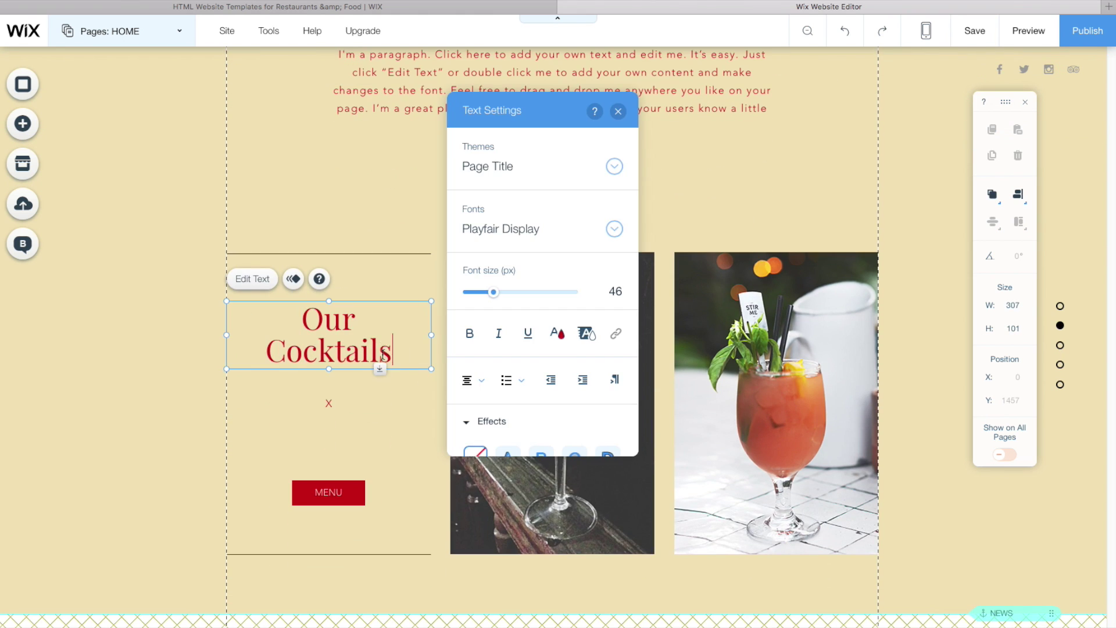
{"action": "left_click_drag", "start_coordinate": [391, 351], "coordinate": [264, 354]}
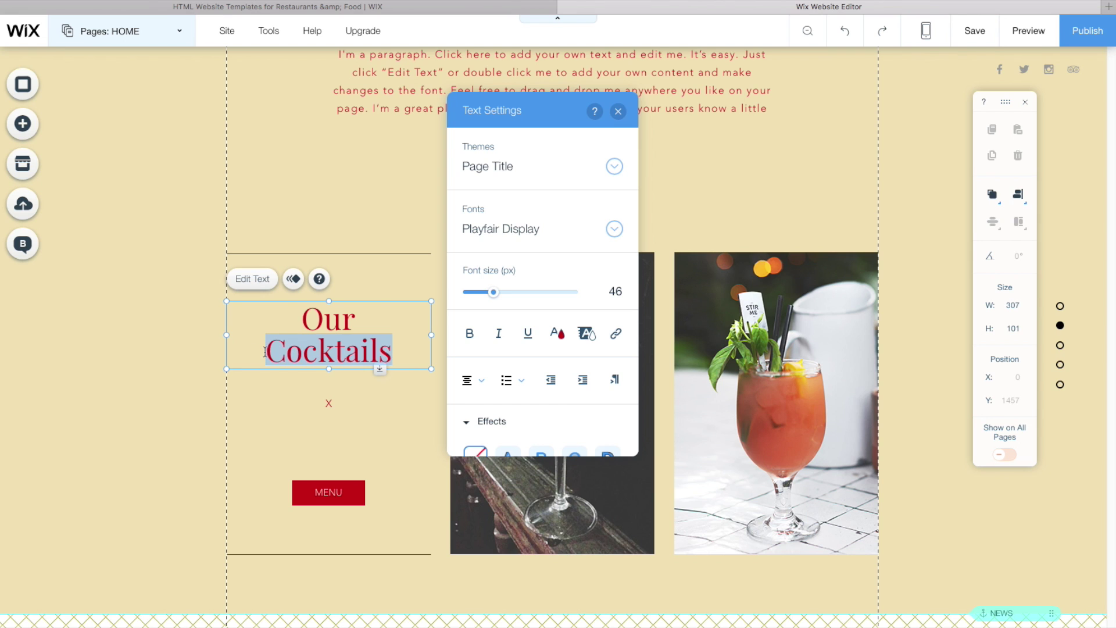
{"action": "type", "text": "Food"}
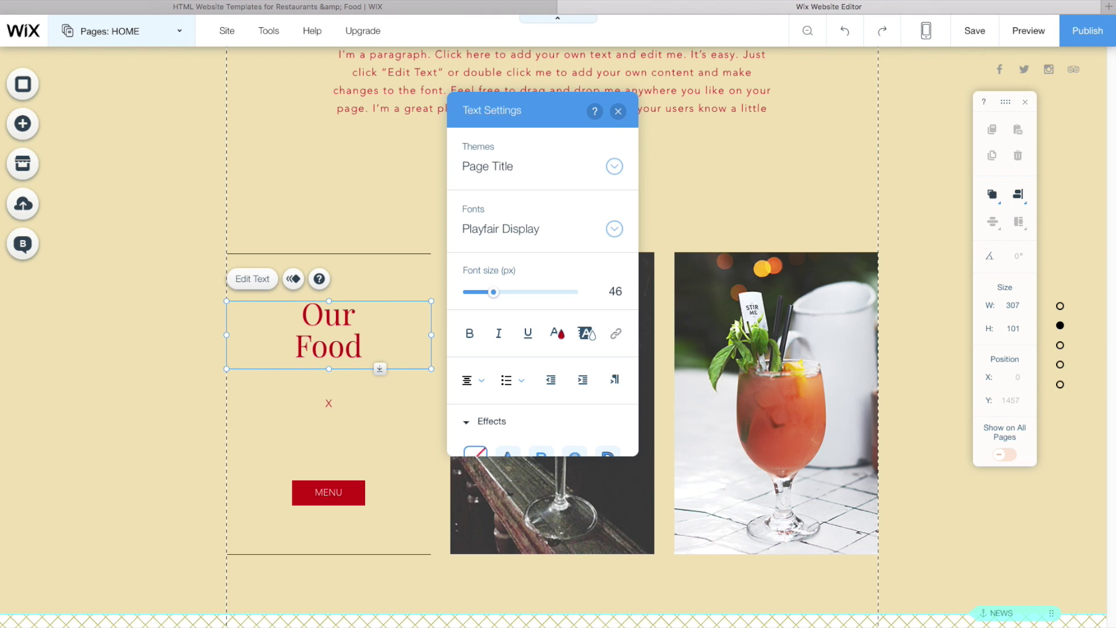
{"action": "left_click", "coordinate": [384, 425]}
{"action": "left_click", "coordinate": [524, 375]}
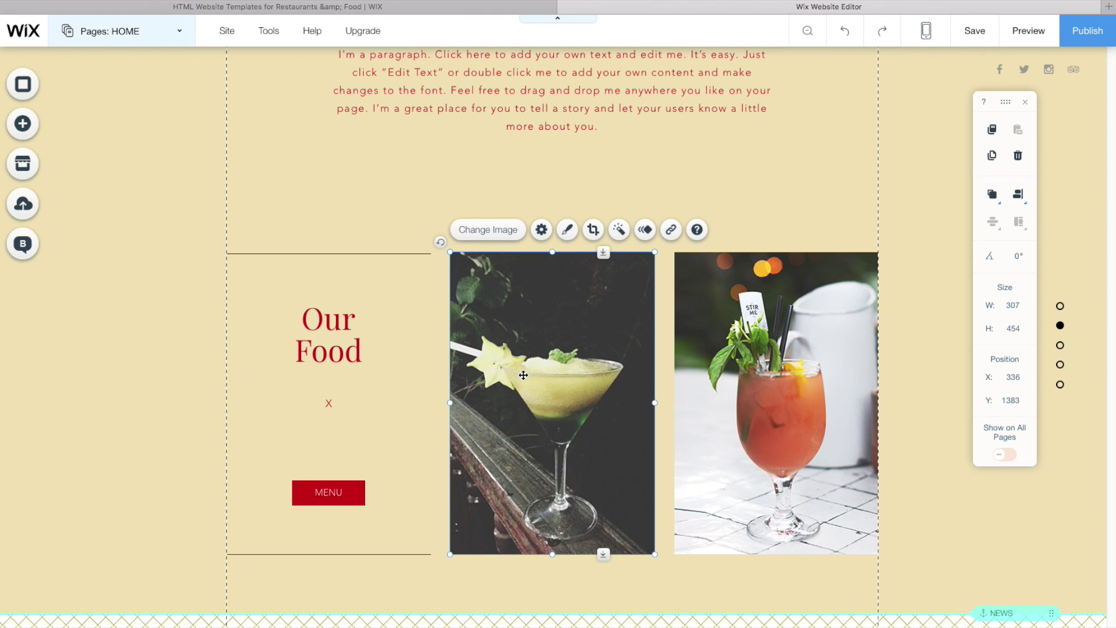
Step: Replace the left drink photo with the Burrito image from a 'mexican' search in Free from Wix
{"action": "left_click", "coordinate": [494, 231]}
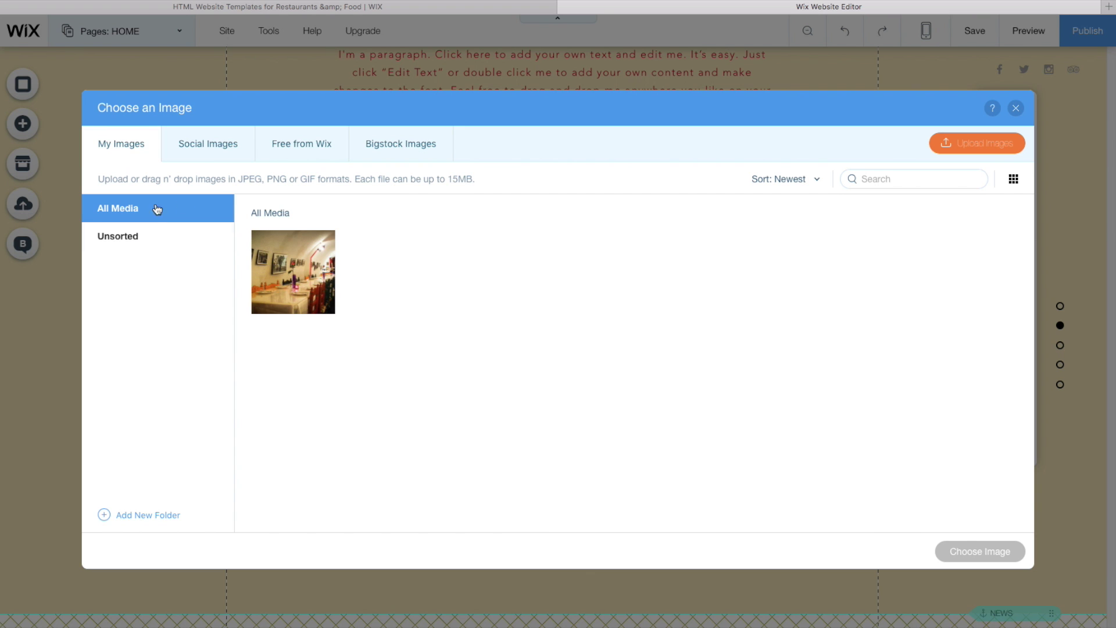
{"action": "left_click", "coordinate": [976, 144]}
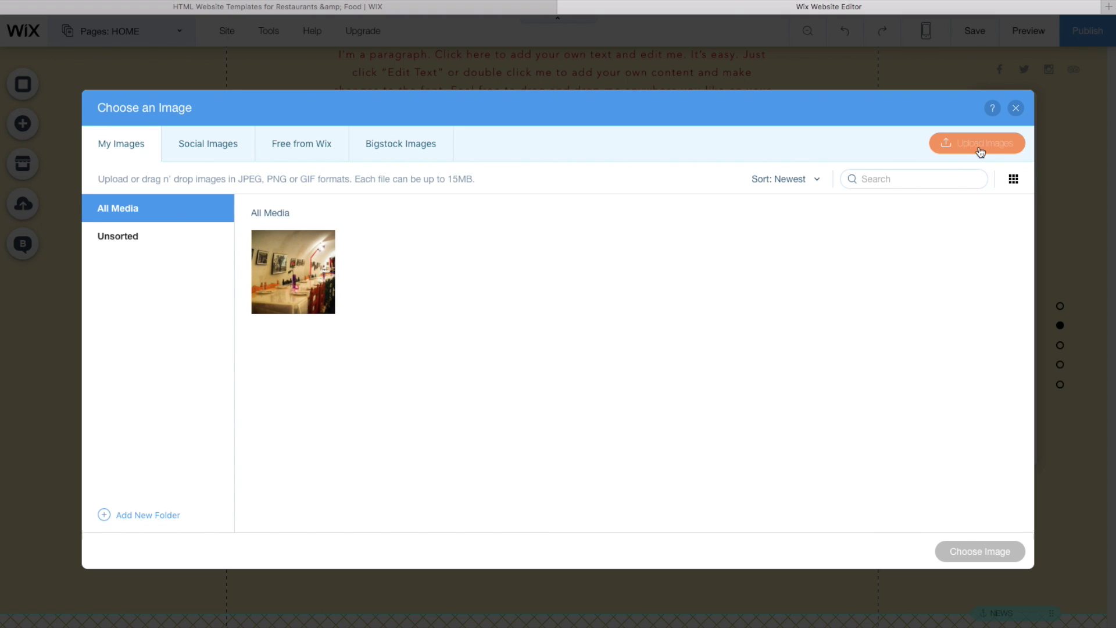
{"action": "left_click", "coordinate": [310, 148]}
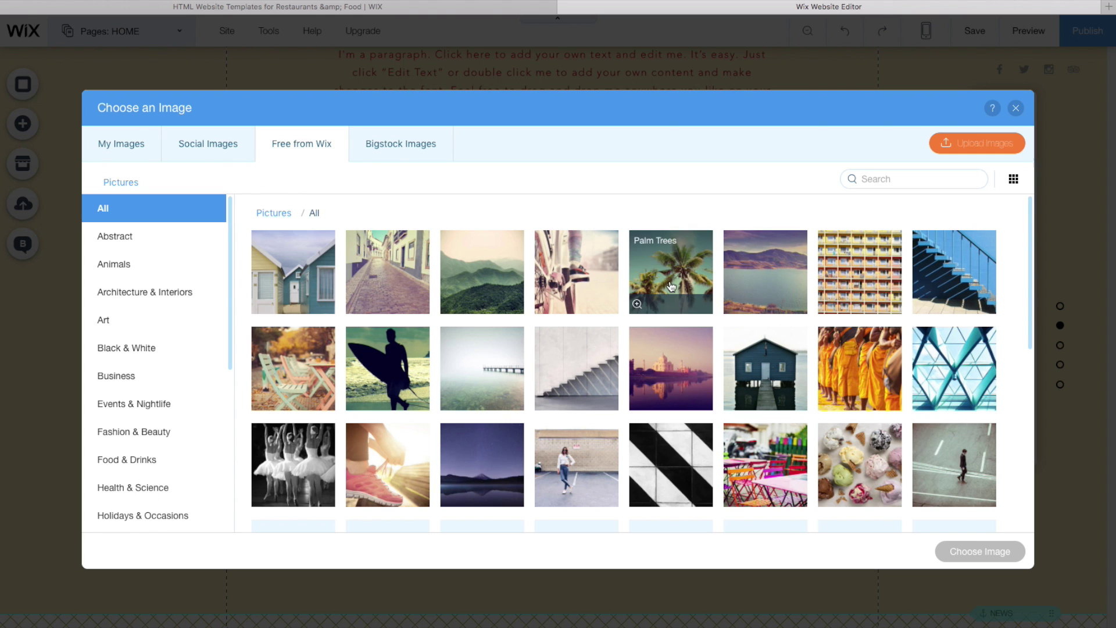
{"action": "left_click", "coordinate": [926, 182]}
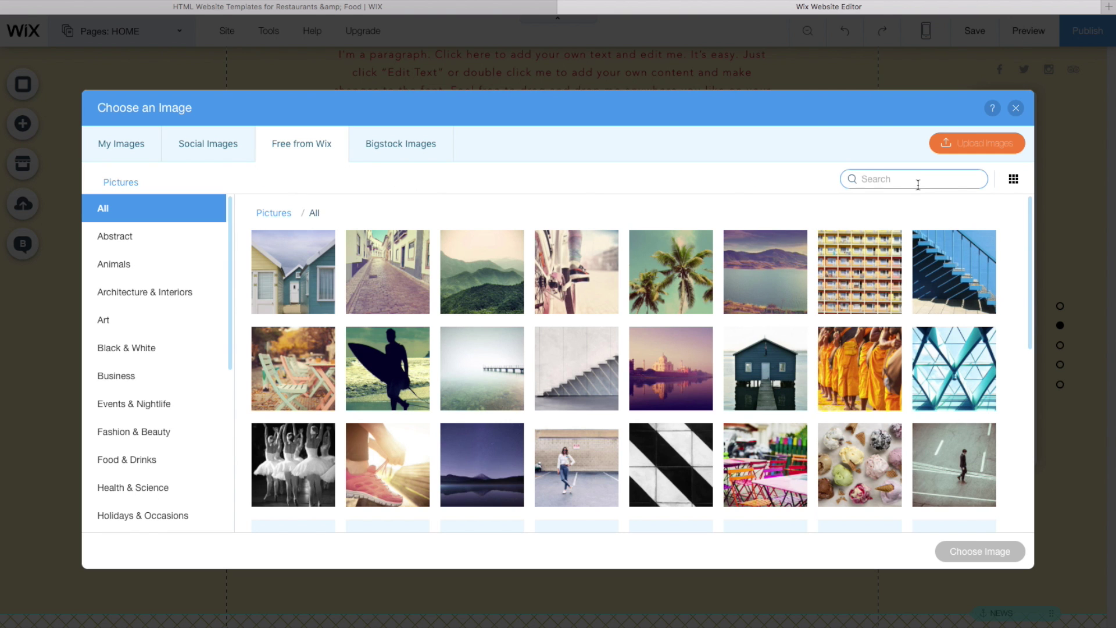
{"action": "type", "text": "mexican"}
{"action": "key", "text": "Return"}
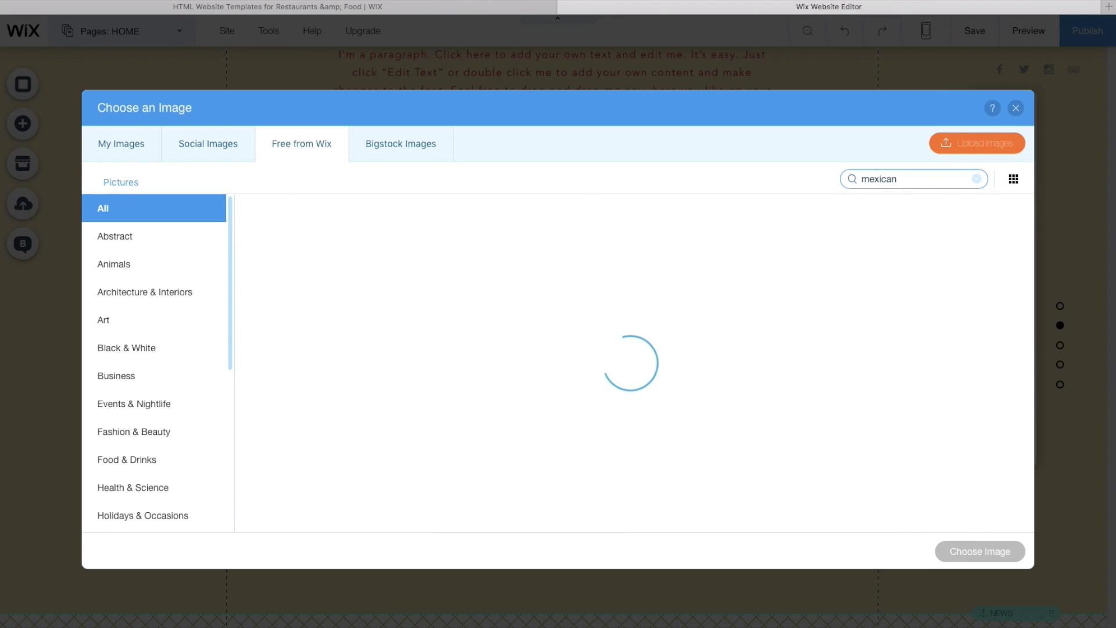
{"action": "mouse_move", "coordinate": [919, 306]}
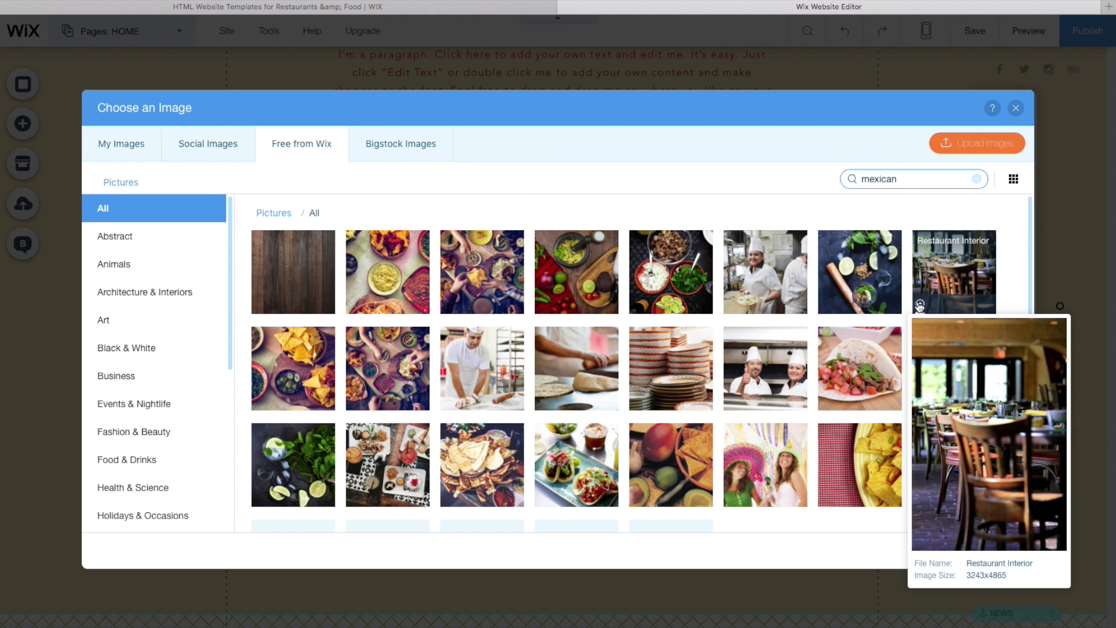
{"action": "scroll", "coordinate": [752, 361], "scroll_direction": "down", "scroll_amount": 2}
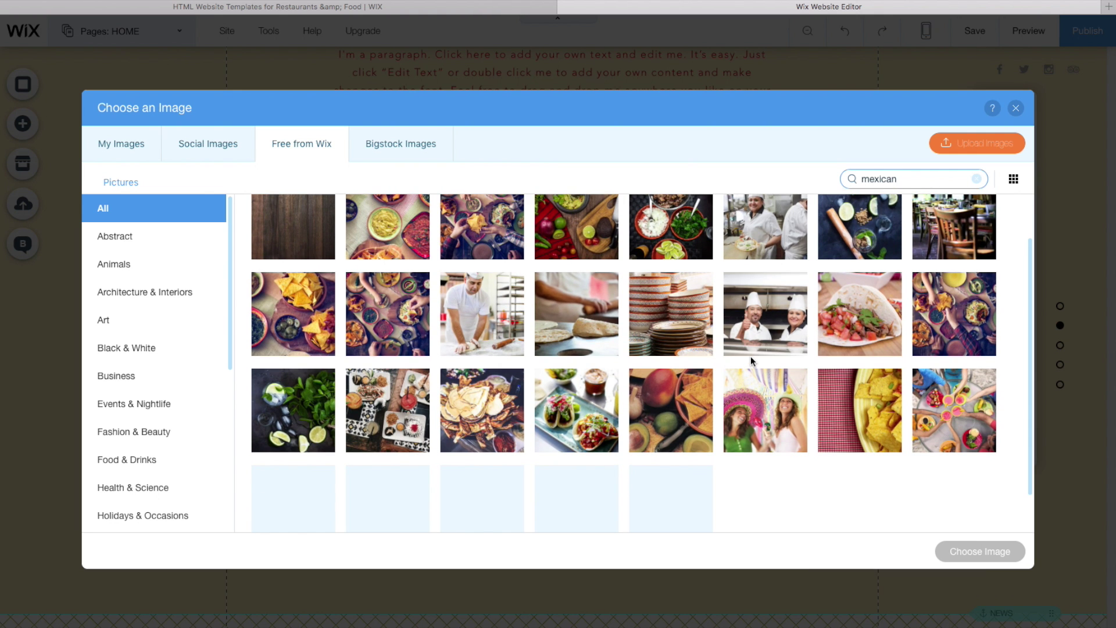
{"action": "scroll", "coordinate": [751, 356], "scroll_direction": "down", "scroll_amount": 2}
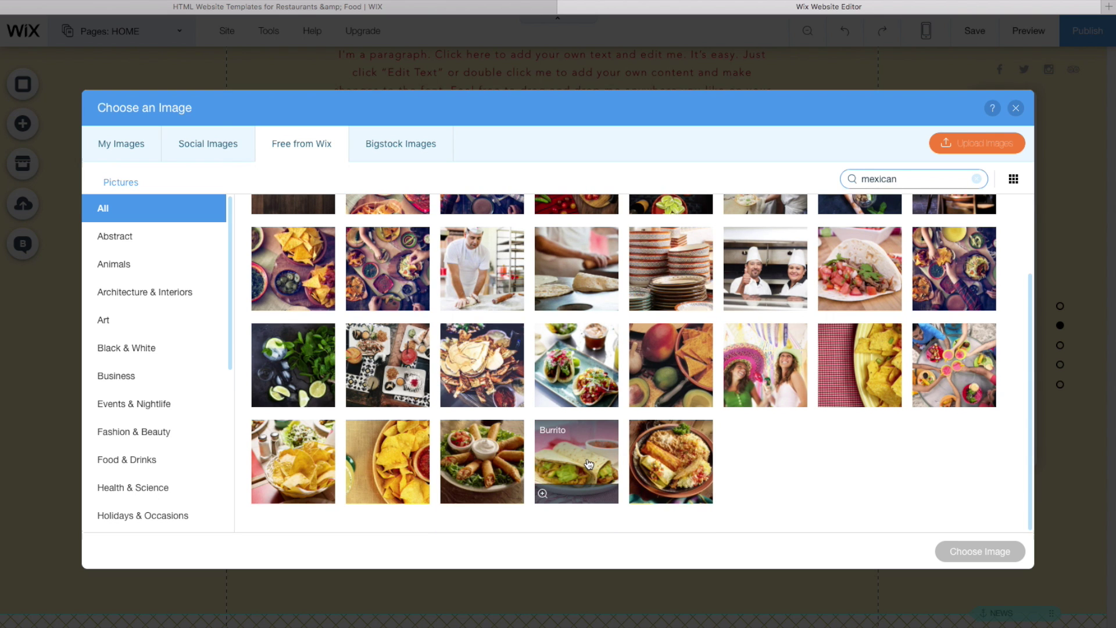
{"action": "left_click", "coordinate": [589, 464]}
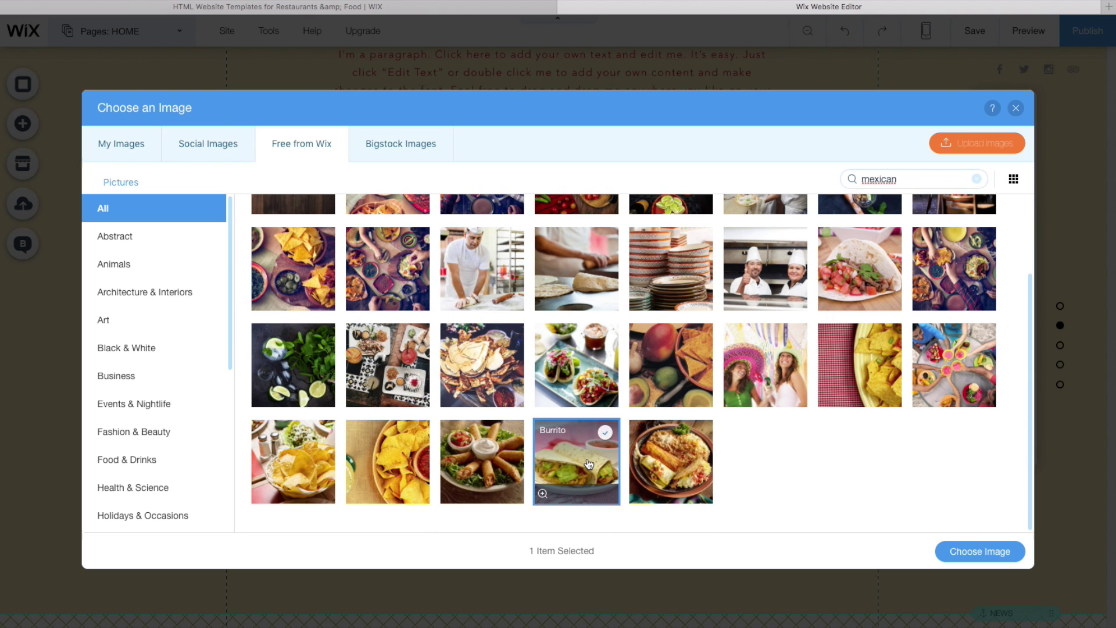
{"action": "left_click", "coordinate": [980, 550]}
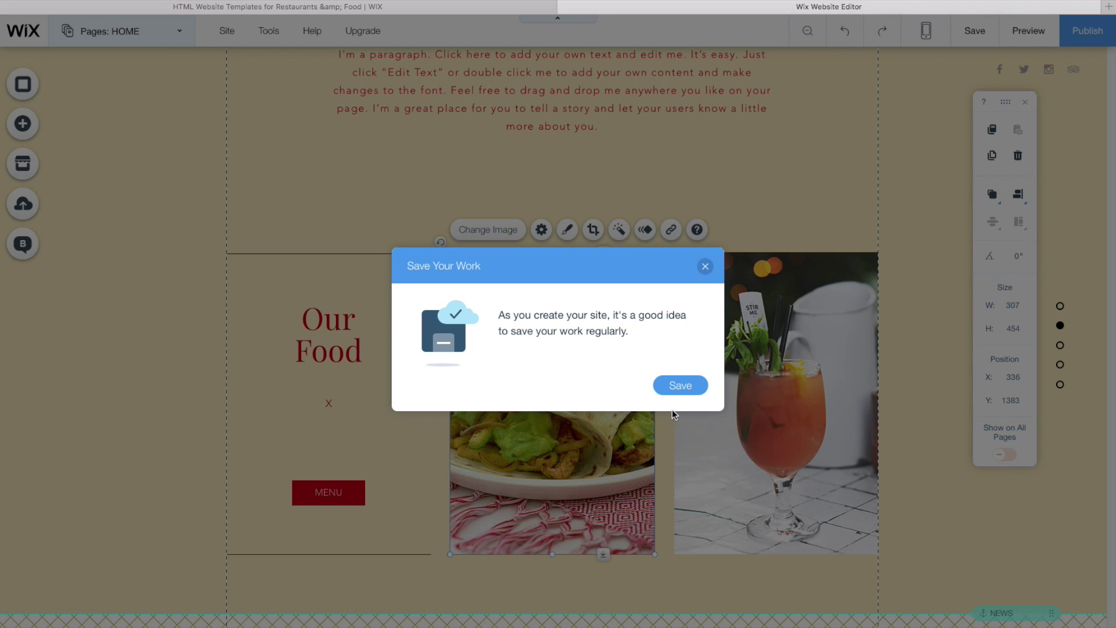
Step: Save the site on the free Wix domain using 'restaurantname' in place of 'mysite'
{"action": "left_click", "coordinate": [681, 389]}
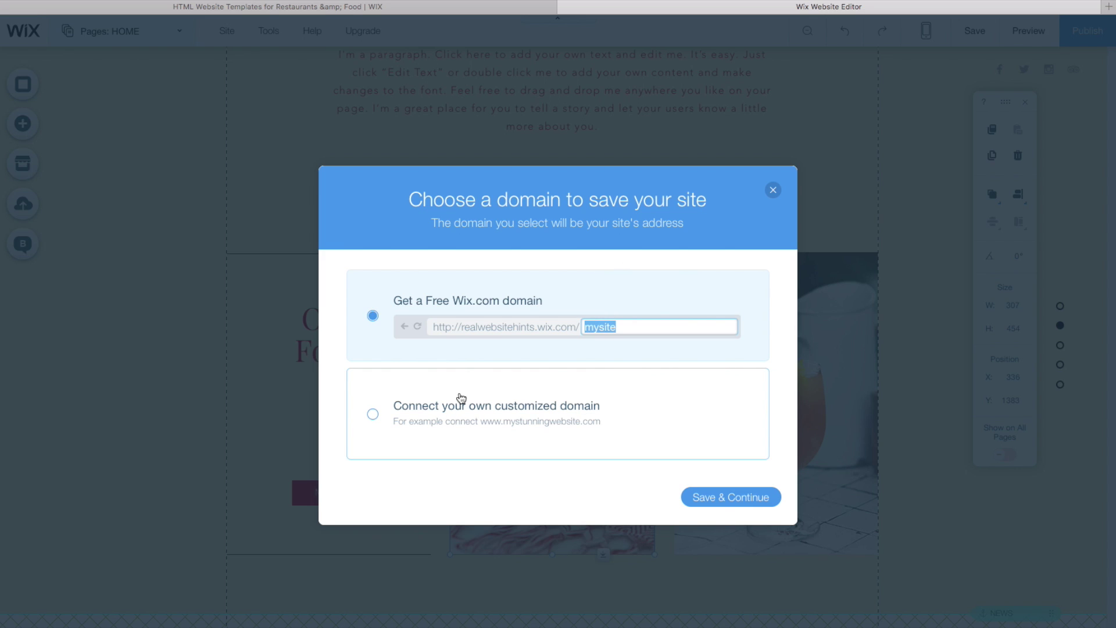
{"action": "left_click", "coordinate": [629, 326]}
{"action": "key", "text": "BackSpace"}
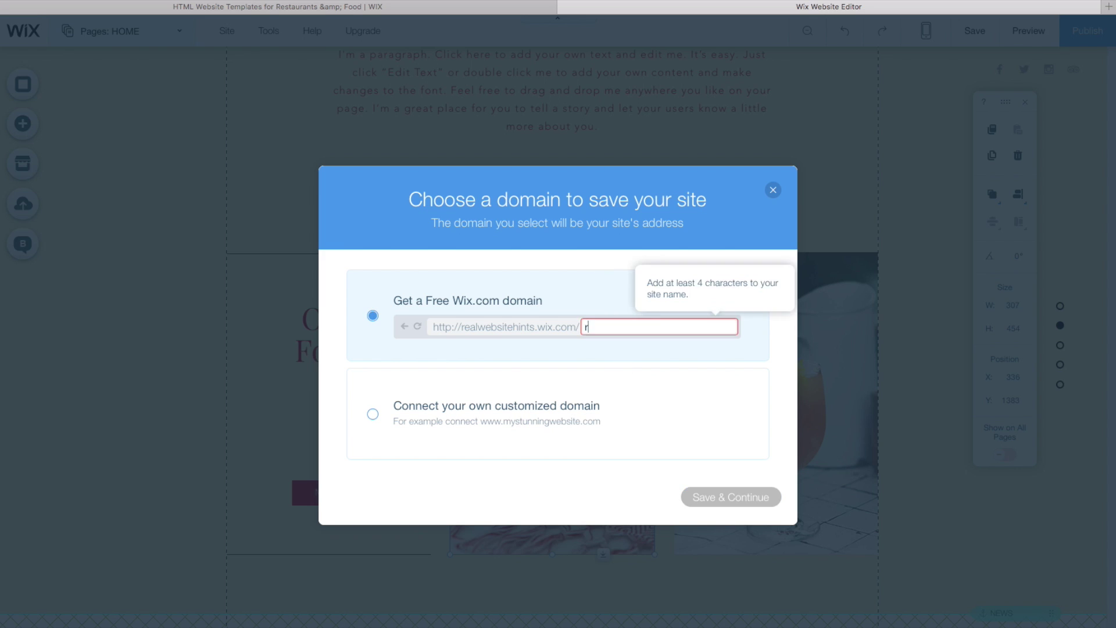
{"action": "type", "text": "restaurantname"}
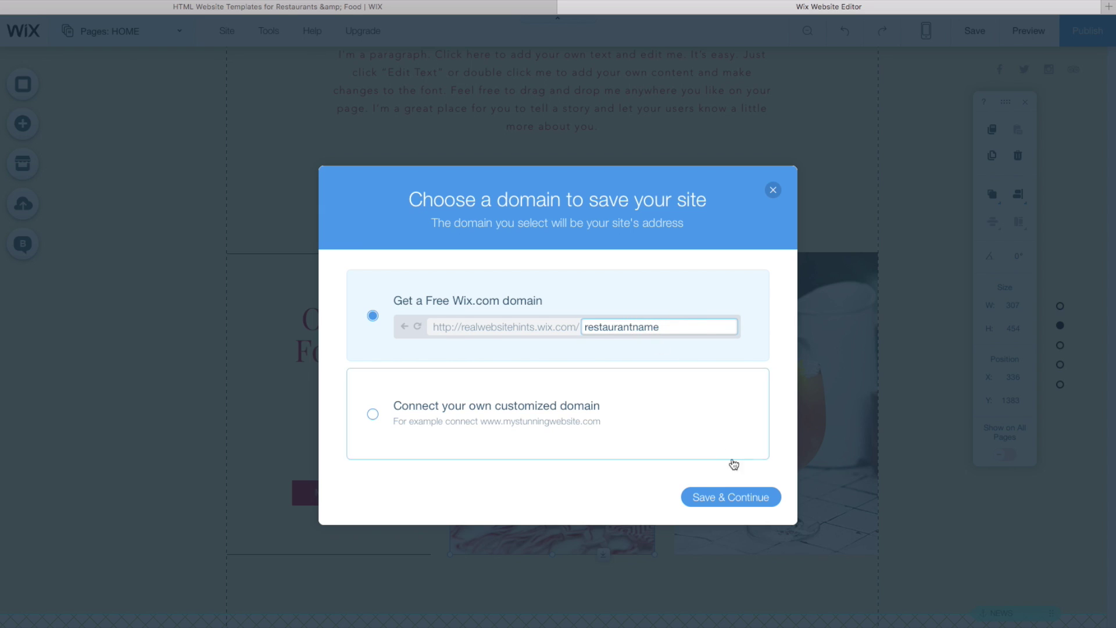
{"action": "left_click", "coordinate": [727, 503]}
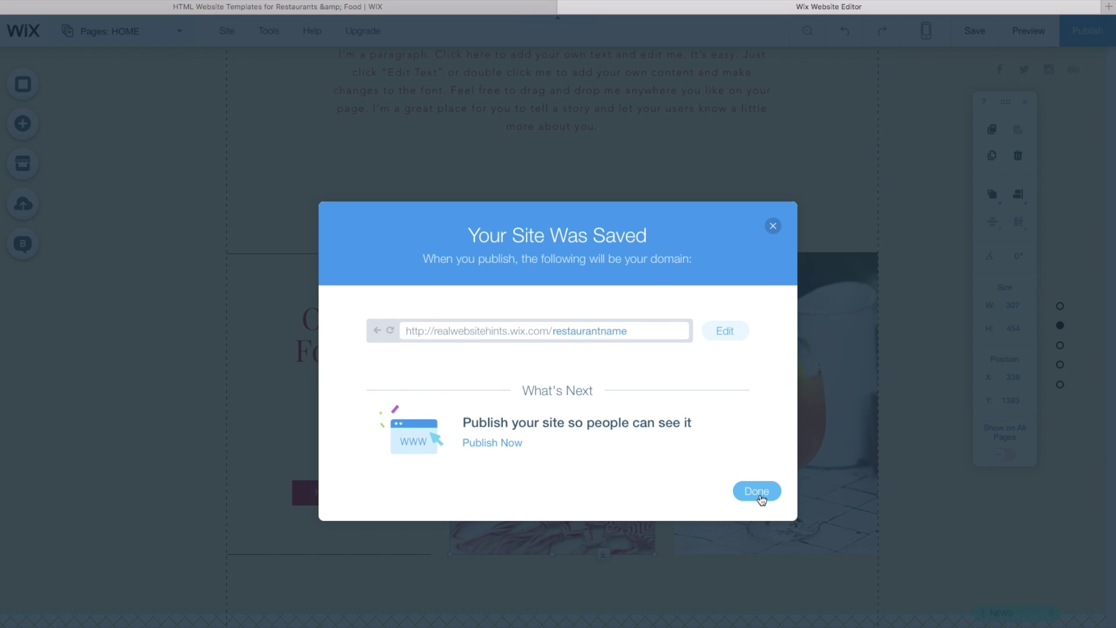
Step: Dismiss the site-saved confirmation and close the burrito image picker without changes
{"action": "left_click", "coordinate": [756, 490]}
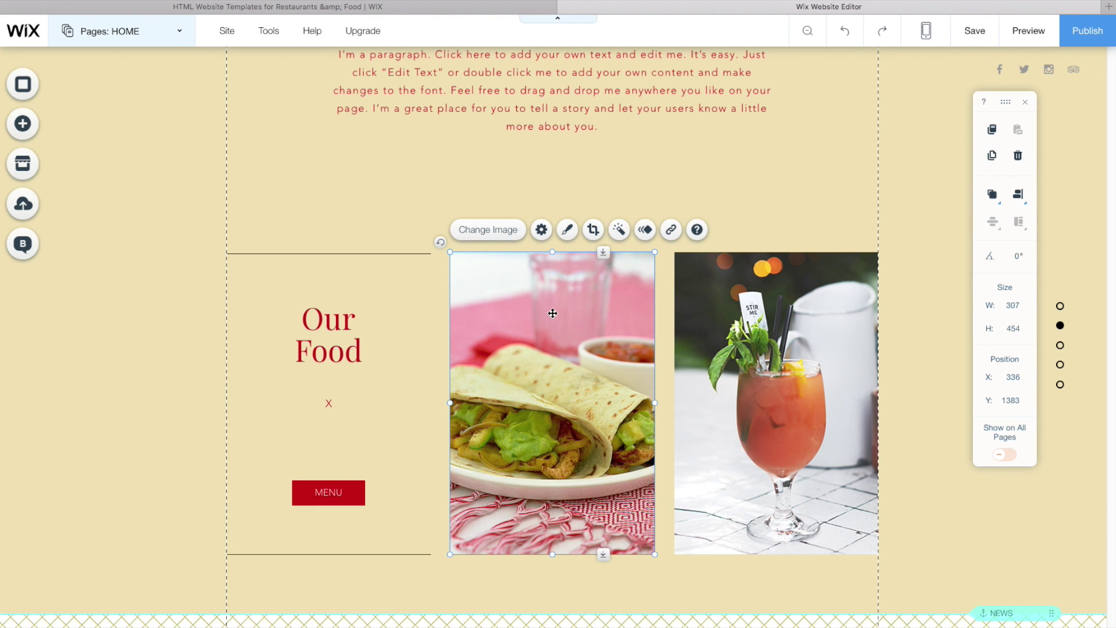
{"action": "double_click", "coordinate": [553, 313]}
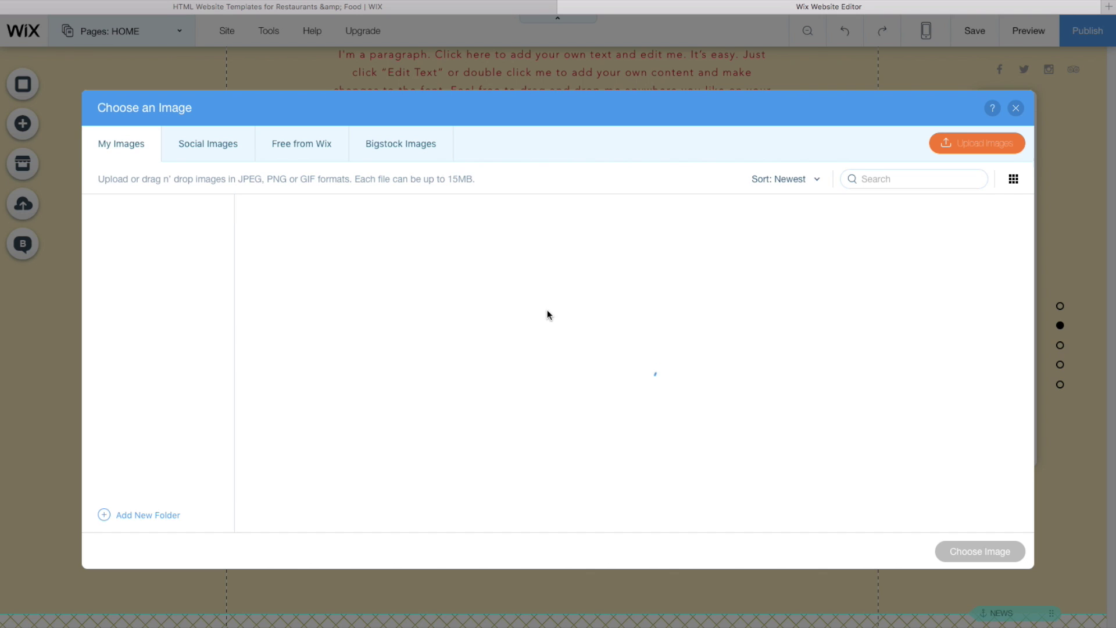
{"action": "left_click", "coordinate": [1016, 108]}
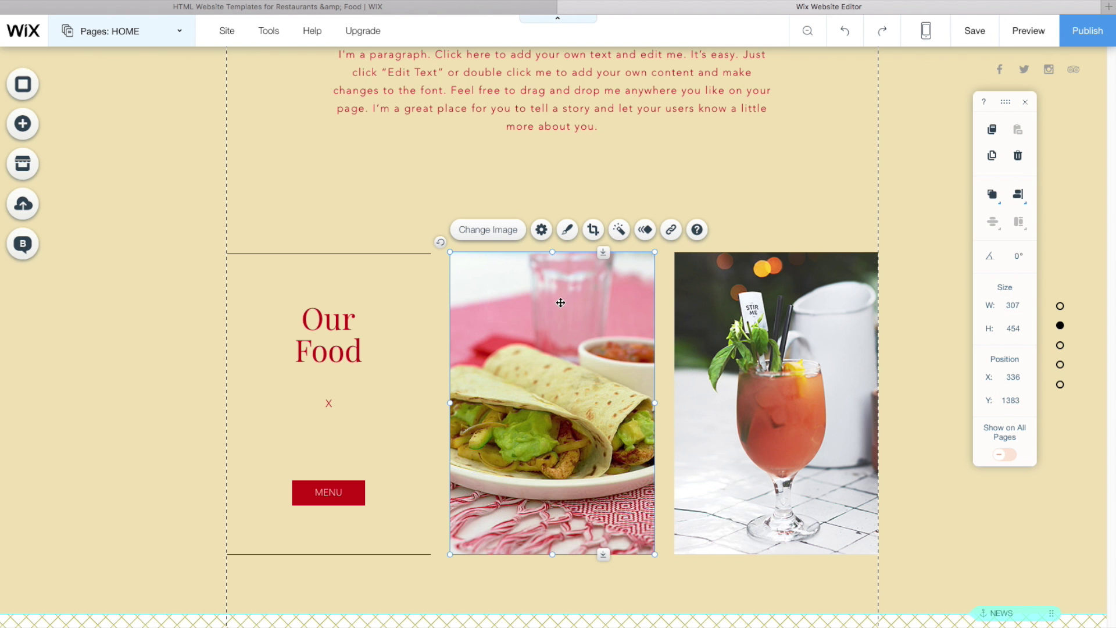
Step: Crop the burrito photo wider to 366 px and move it left to x 275
{"action": "left_click", "coordinate": [593, 231]}
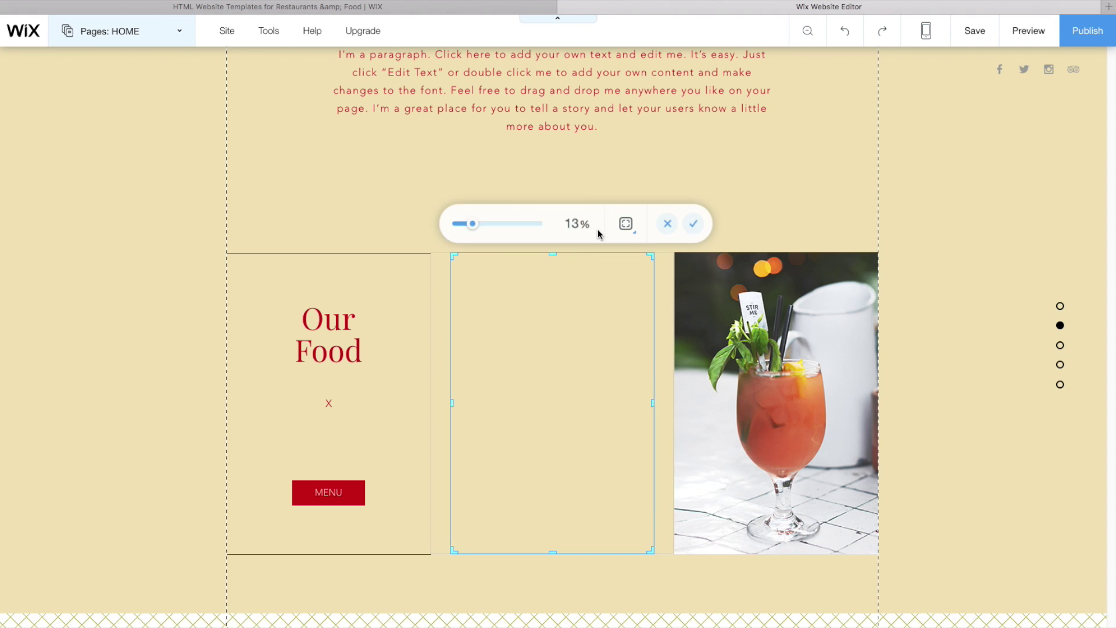
{"action": "left_click_drag", "start_coordinate": [549, 349], "coordinate": [573, 344]}
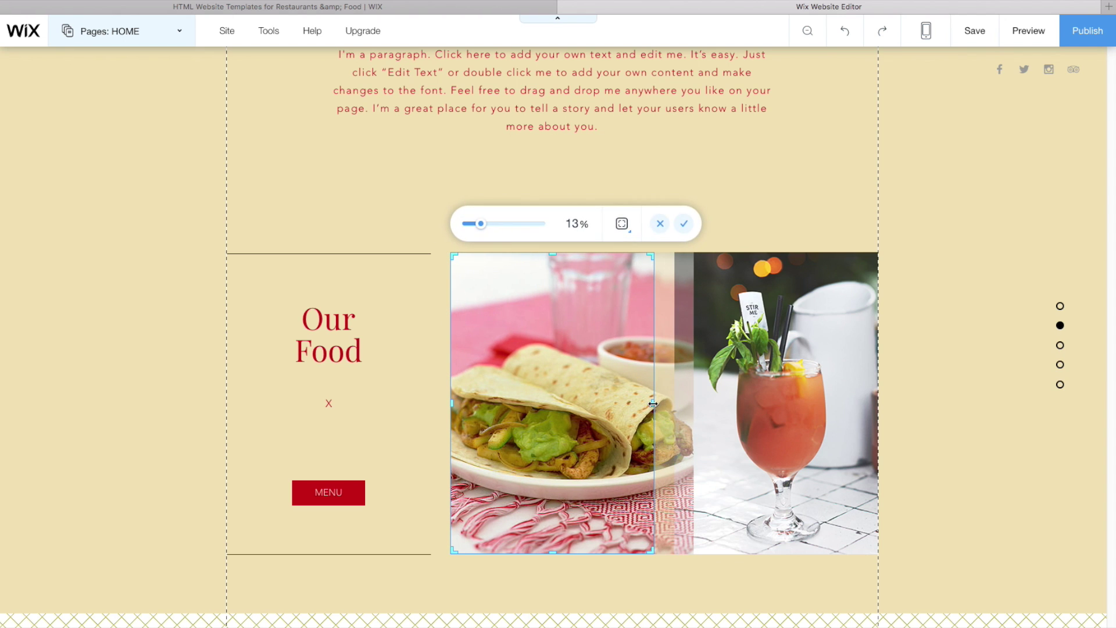
{"action": "left_click_drag", "start_coordinate": [653, 403], "coordinate": [701, 401]}
{"action": "left_click_drag", "start_coordinate": [452, 403], "coordinate": [441, 402]}
{"action": "left_click_drag", "start_coordinate": [583, 386], "coordinate": [579, 388]}
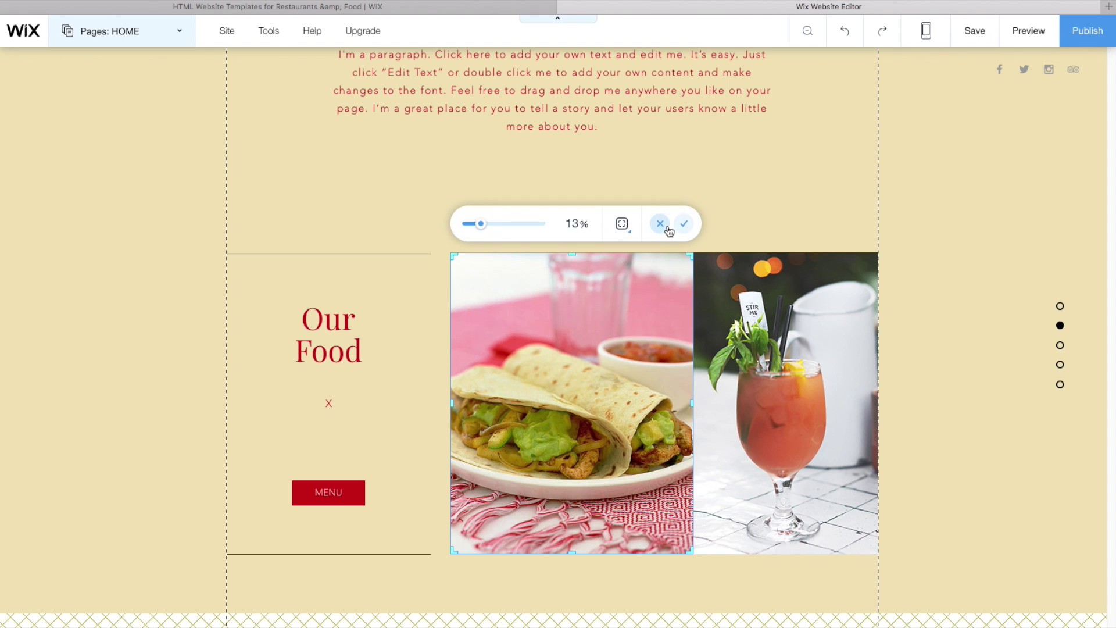
{"action": "left_click", "coordinate": [686, 224]}
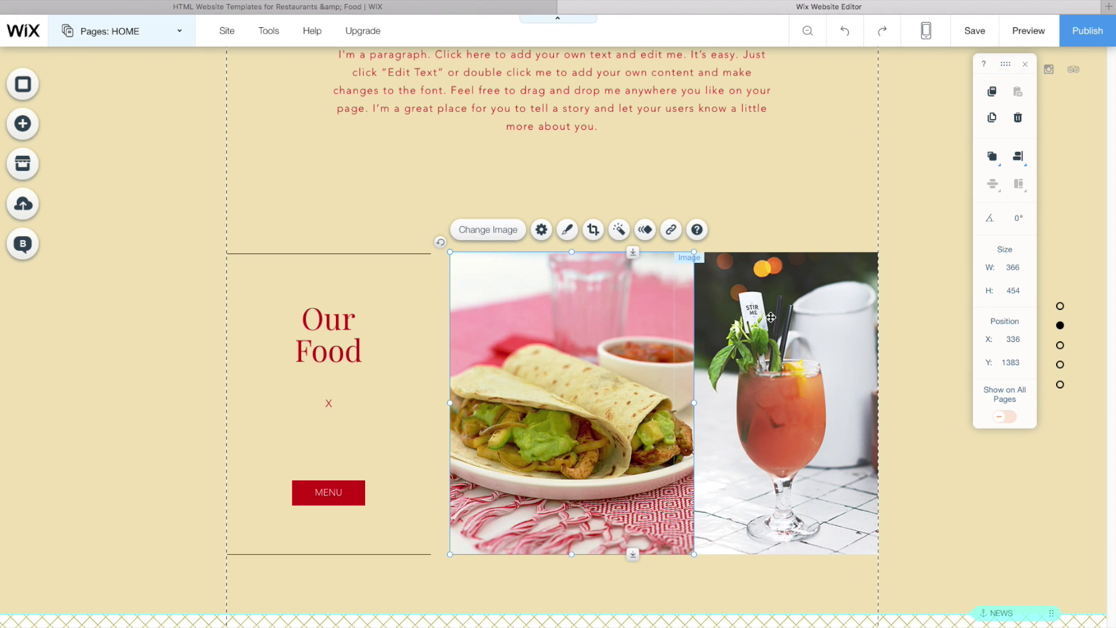
{"action": "left_click_drag", "start_coordinate": [549, 324], "coordinate": [514, 331]}
Step: Replace the right cocktail photo with the Mexican Food platter image from Free from Wix
{"action": "left_click", "coordinate": [743, 343]}
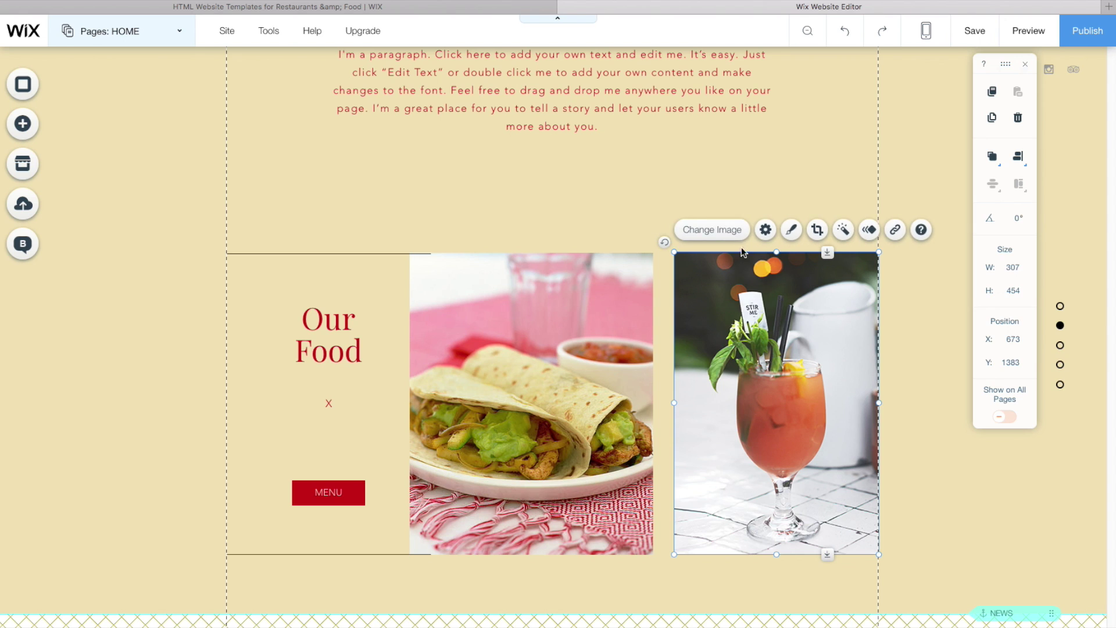
{"action": "left_click", "coordinate": [711, 230]}
{"action": "left_click", "coordinate": [935, 175]}
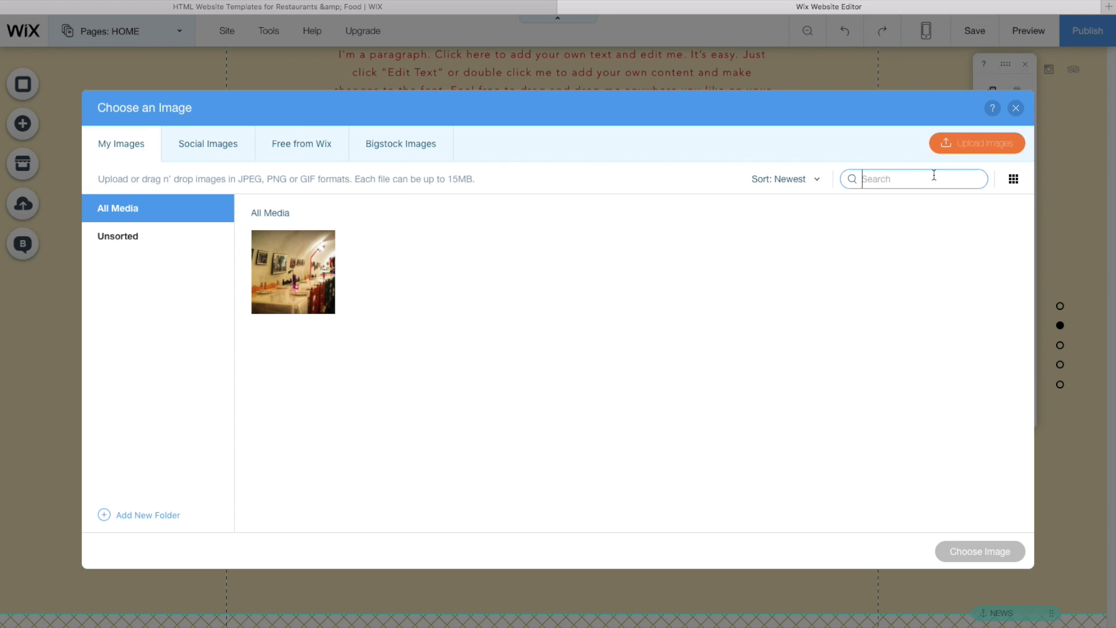
{"action": "type", "text": "mexican"}
{"action": "key", "text": "Return"}
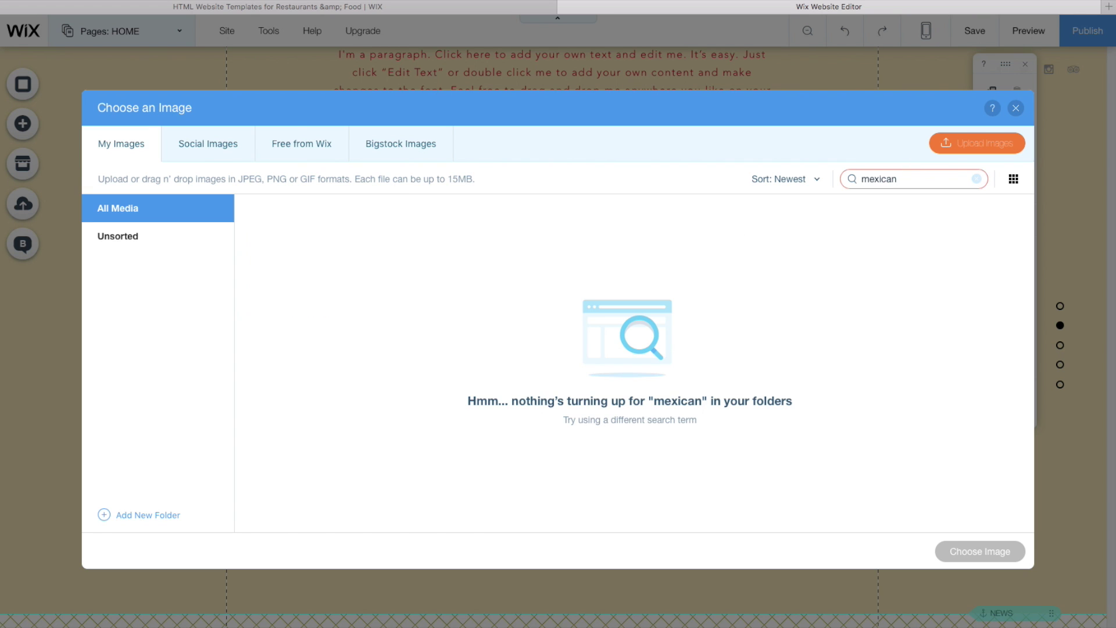
{"action": "left_click", "coordinate": [312, 145]}
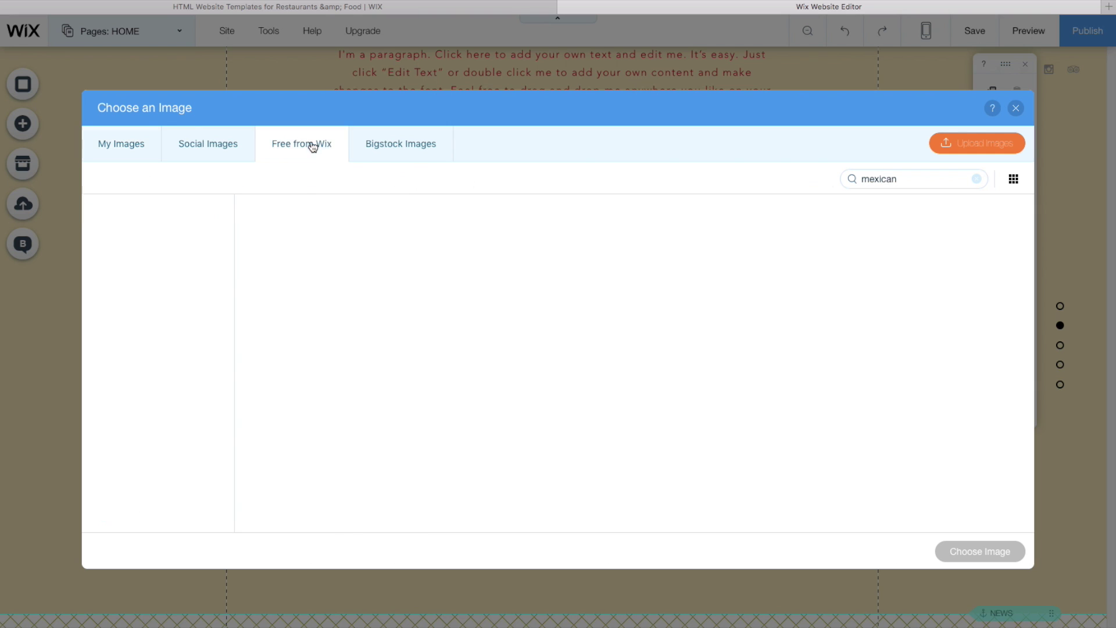
{"action": "scroll", "coordinate": [812, 357], "scroll_direction": "down", "scroll_amount": 3}
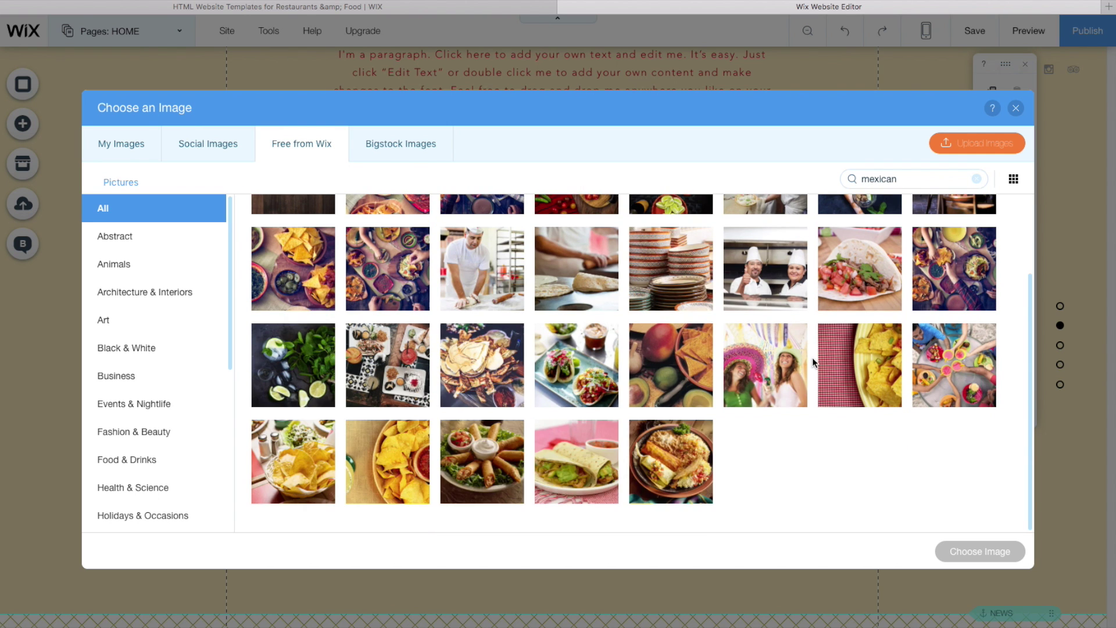
{"action": "left_click", "coordinate": [675, 466]}
{"action": "left_click", "coordinate": [988, 553]}
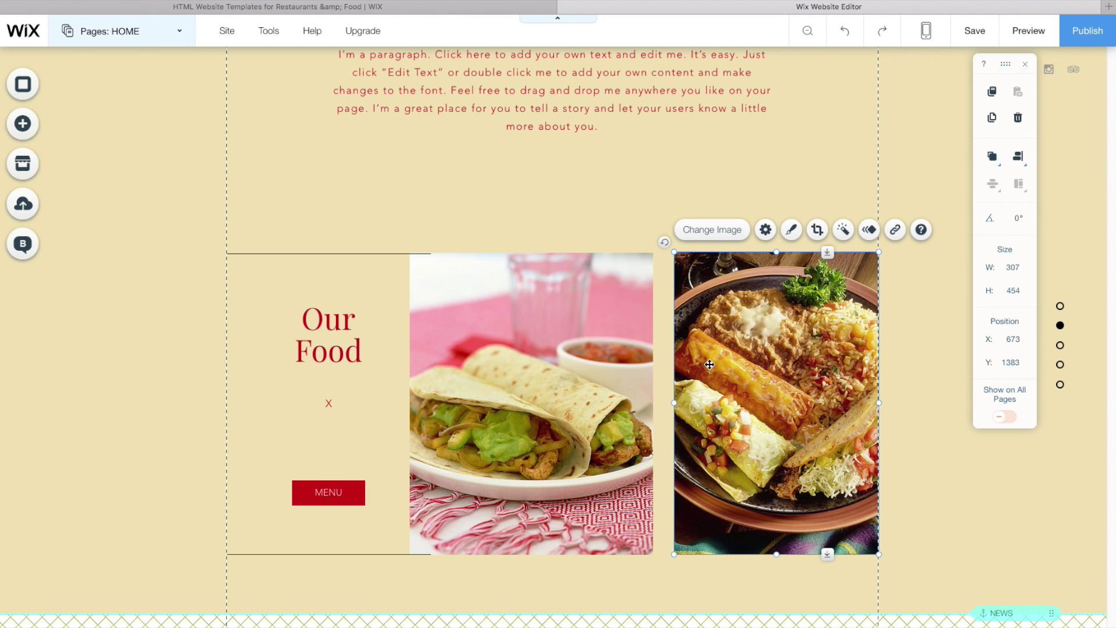
Step: Widen the platter image's crop leftward to 461 px so it meets the burrito photo
{"action": "left_click", "coordinate": [817, 231]}
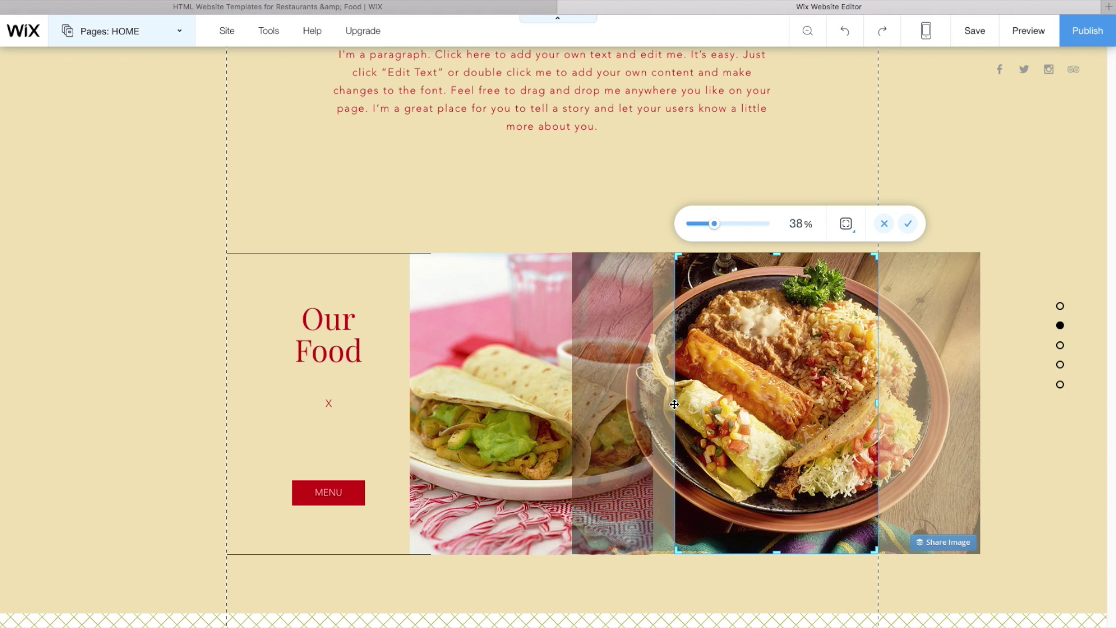
{"action": "left_click_drag", "start_coordinate": [678, 401], "coordinate": [639, 402]}
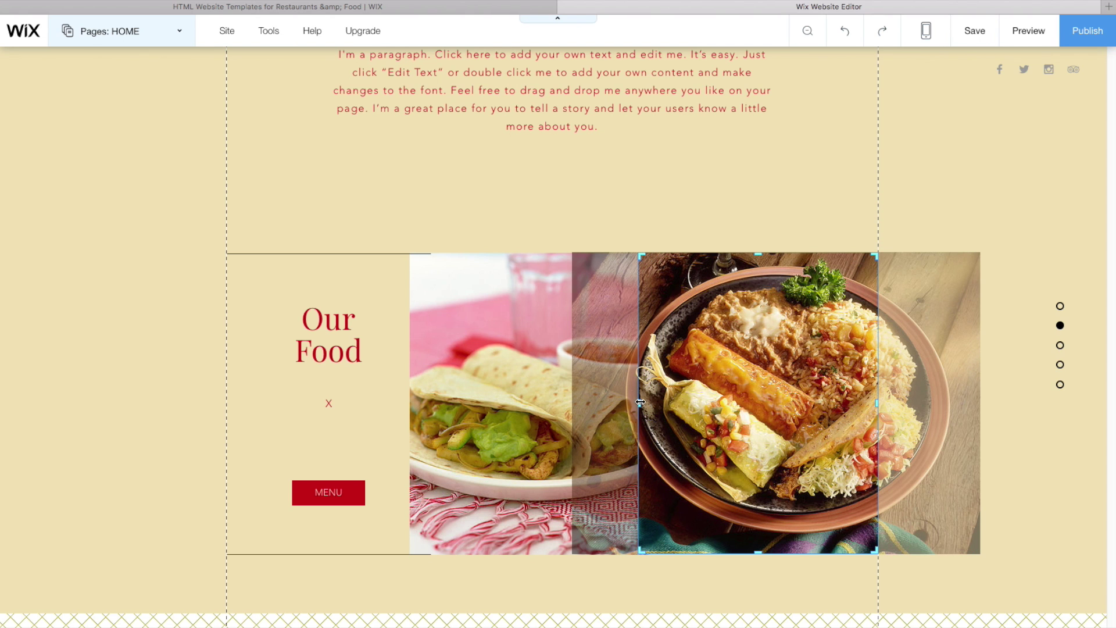
{"action": "left_click_drag", "start_coordinate": [877, 404], "coordinate": [943, 404]}
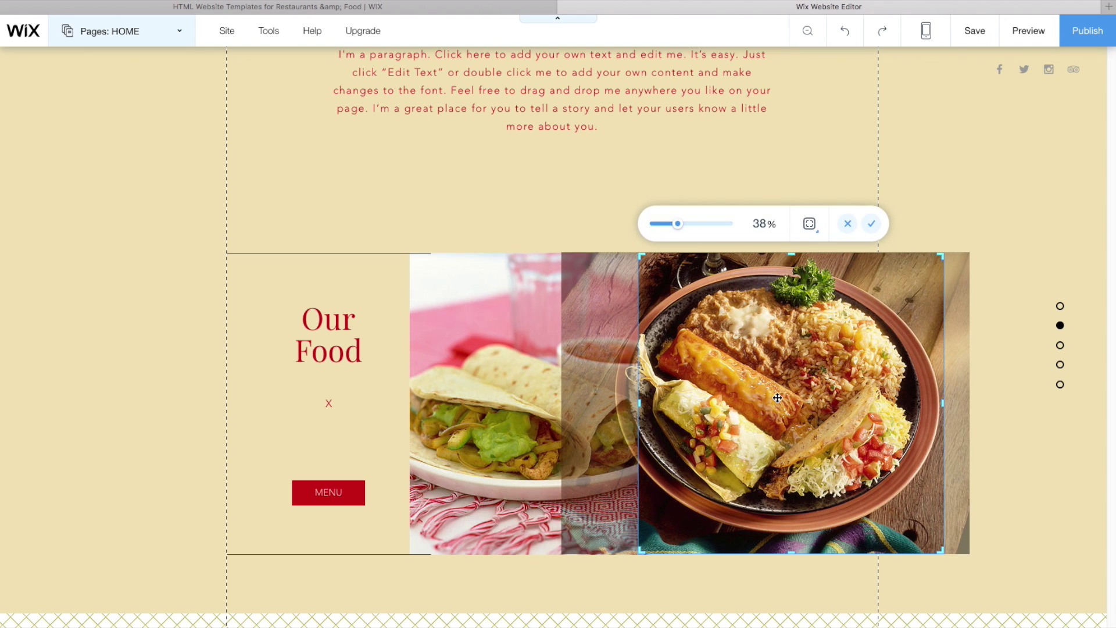
{"action": "left_click_drag", "start_coordinate": [778, 398], "coordinate": [806, 398]}
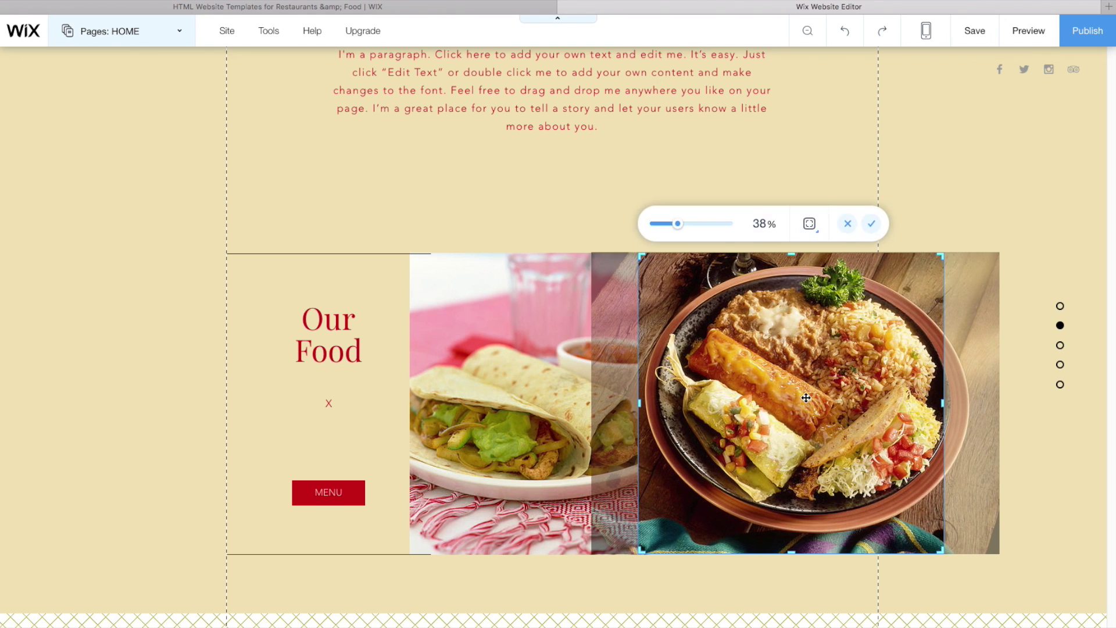
{"action": "key", "text": "Return"}
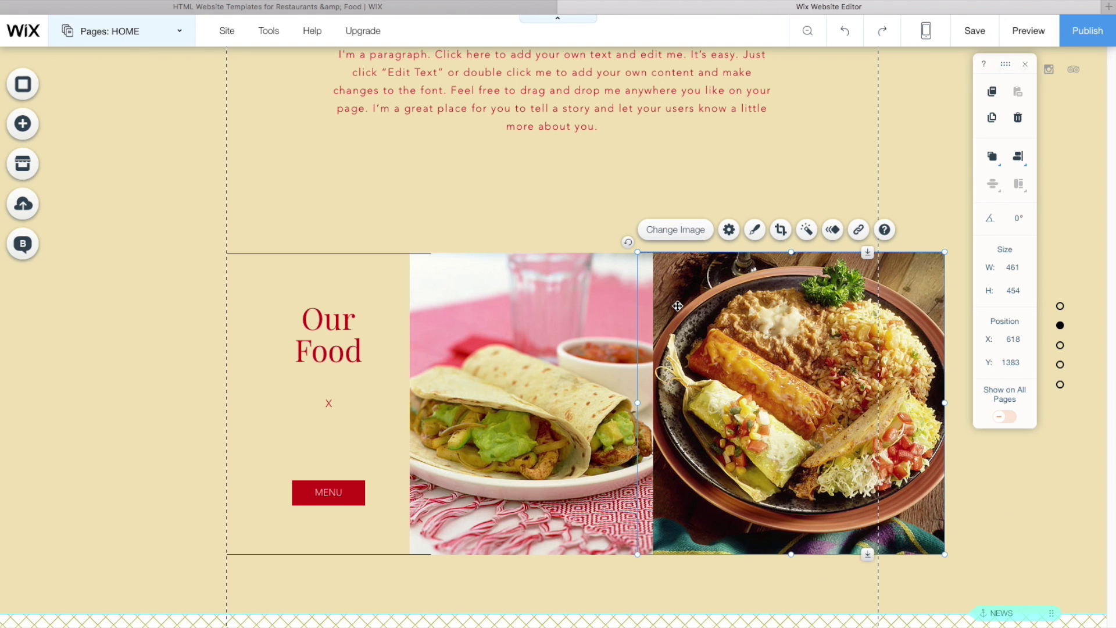
Step: Resize and align the burrito and platter photos so they sit flush side by side
{"action": "left_click_drag", "start_coordinate": [638, 256], "coordinate": [683, 304]}
{"action": "left_click", "coordinate": [429, 267]}
{"action": "left_click_drag", "start_coordinate": [410, 254], "coordinate": [459, 305]}
{"action": "left_click_drag", "start_coordinate": [497, 381], "coordinate": [489, 340]}
{"action": "left_click", "coordinate": [714, 364]}
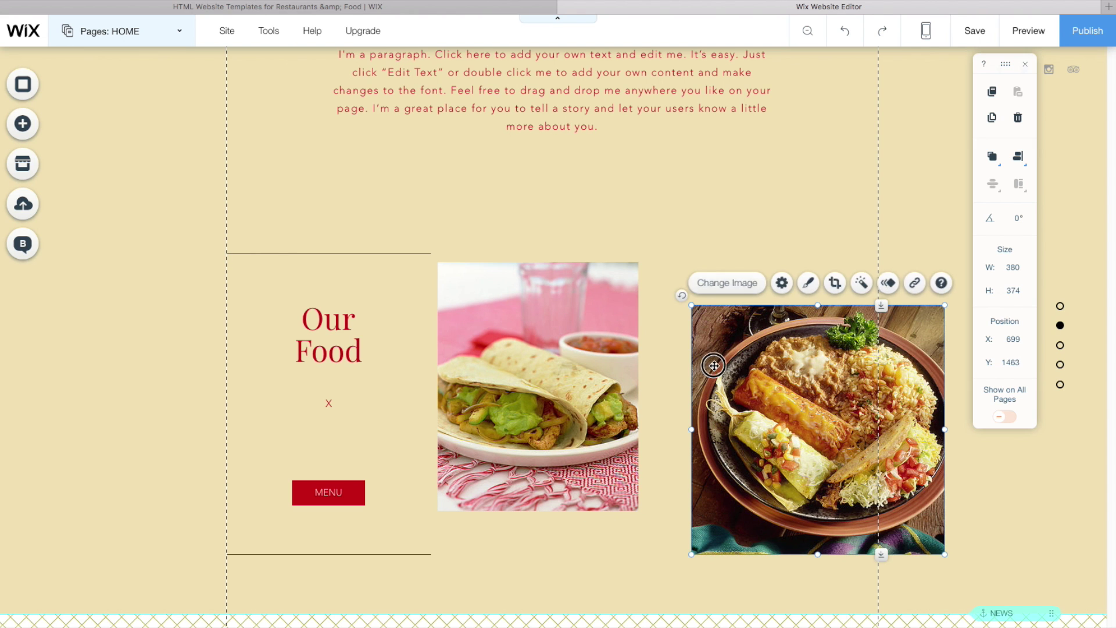
{"action": "left_click_drag", "start_coordinate": [719, 319], "coordinate": [685, 333]}
{"action": "left_click_drag", "start_coordinate": [547, 383], "coordinate": [546, 388]}
{"action": "left_click_drag", "start_coordinate": [439, 517], "coordinate": [440, 518]}
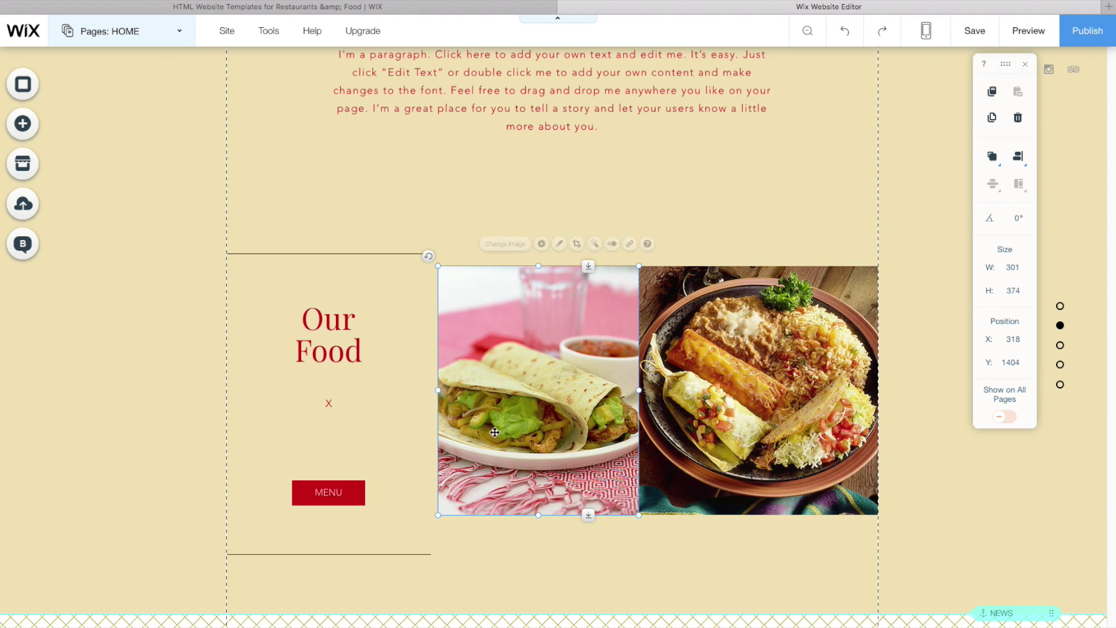
{"action": "left_click_drag", "start_coordinate": [508, 389], "coordinate": [499, 391]}
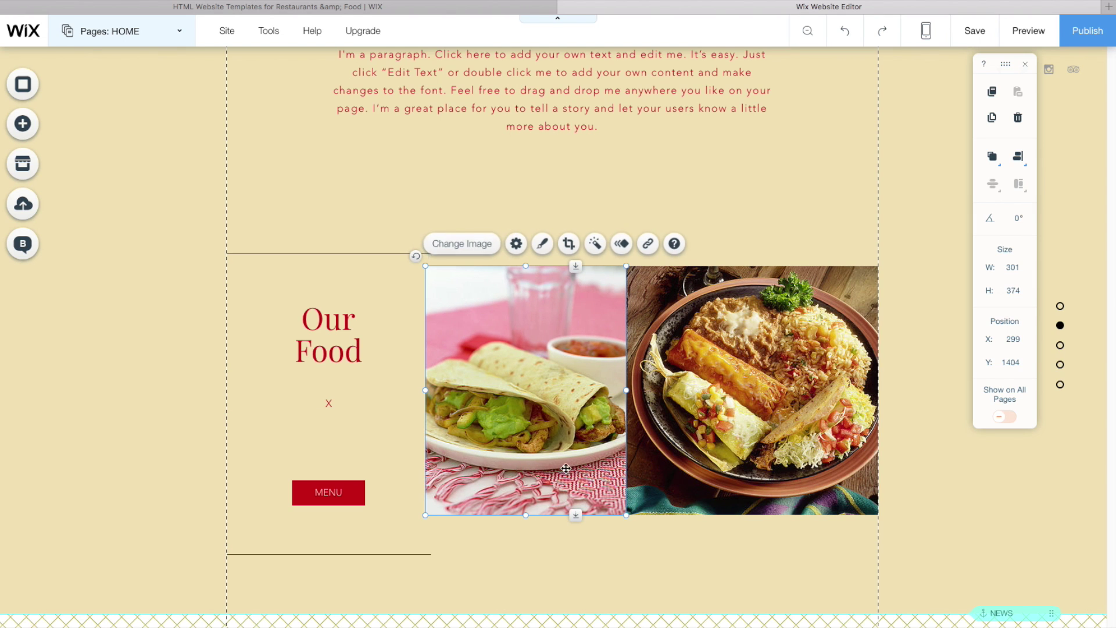
Step: Move the MENU button and place the divider lines above and below the Our Food photos
{"action": "left_click", "coordinate": [566, 553]}
{"action": "left_click_drag", "start_coordinate": [329, 481], "coordinate": [329, 448]}
{"action": "left_click", "coordinate": [361, 552]}
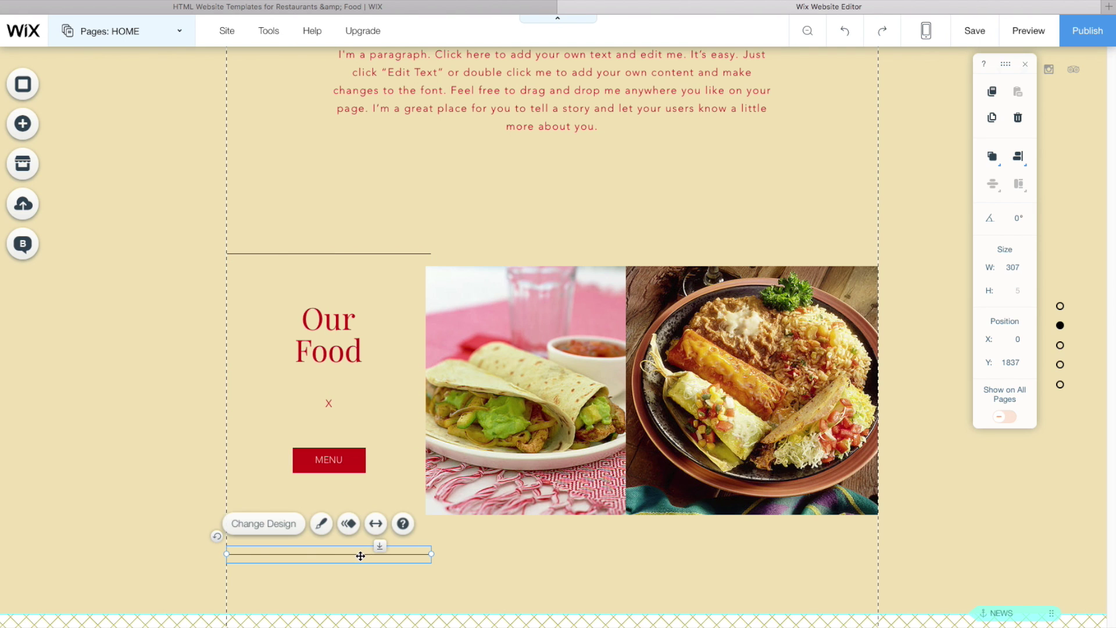
{"action": "left_click_drag", "start_coordinate": [360, 552], "coordinate": [341, 261]}
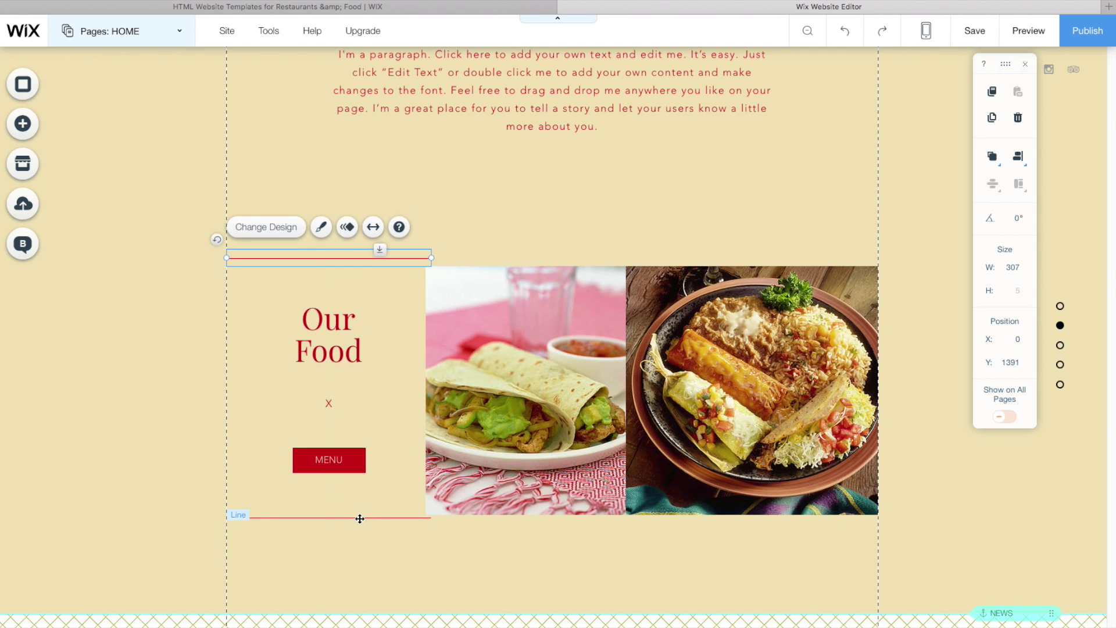
{"action": "left_click_drag", "start_coordinate": [357, 518], "coordinate": [357, 524]}
{"action": "left_click", "coordinate": [576, 581]}
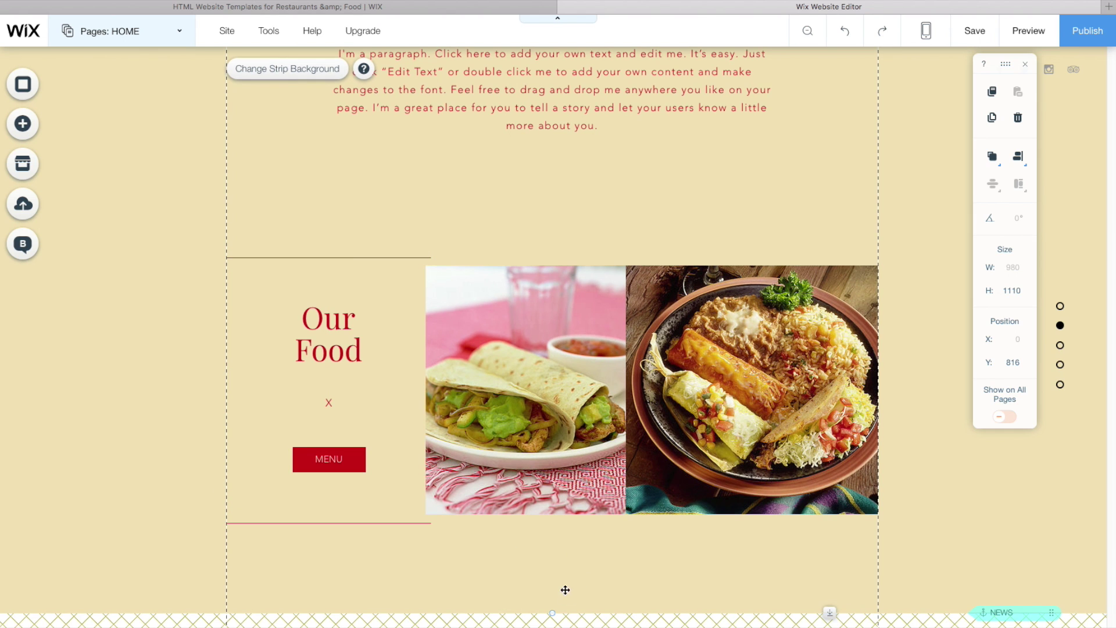
Step: Reduce the Our Food section height from 1110 to 1036
{"action": "scroll", "coordinate": [698, 586], "scroll_direction": "down", "scroll_amount": 2}
{"action": "left_click_drag", "start_coordinate": [829, 538], "coordinate": [655, 491]}
{"action": "scroll", "coordinate": [655, 490], "scroll_direction": "down", "scroll_amount": 8}
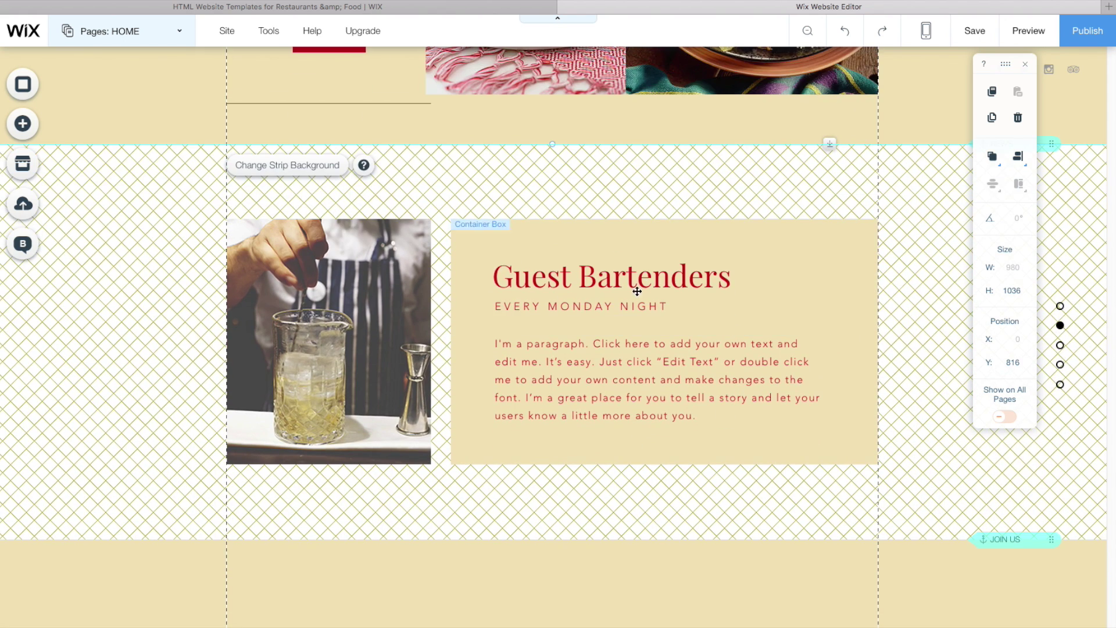
Step: Check the Guest Bartenders heading and photo, continuing down to the Join the club section
{"action": "left_click", "coordinate": [635, 278]}
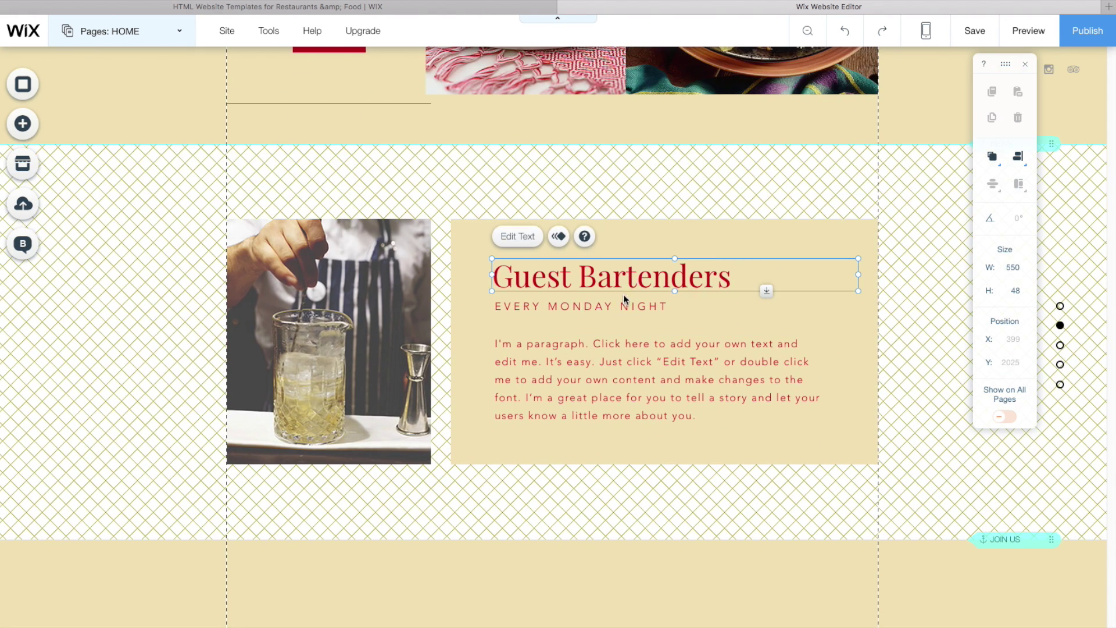
{"action": "left_click", "coordinate": [346, 308]}
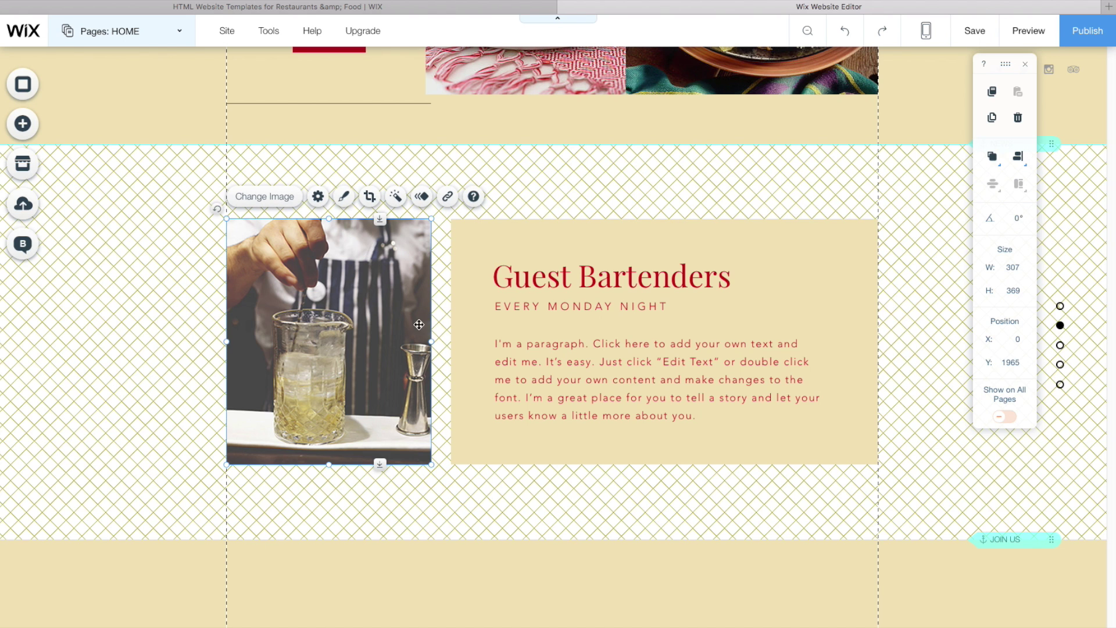
{"action": "scroll", "coordinate": [419, 325], "scroll_direction": "down", "scroll_amount": 6}
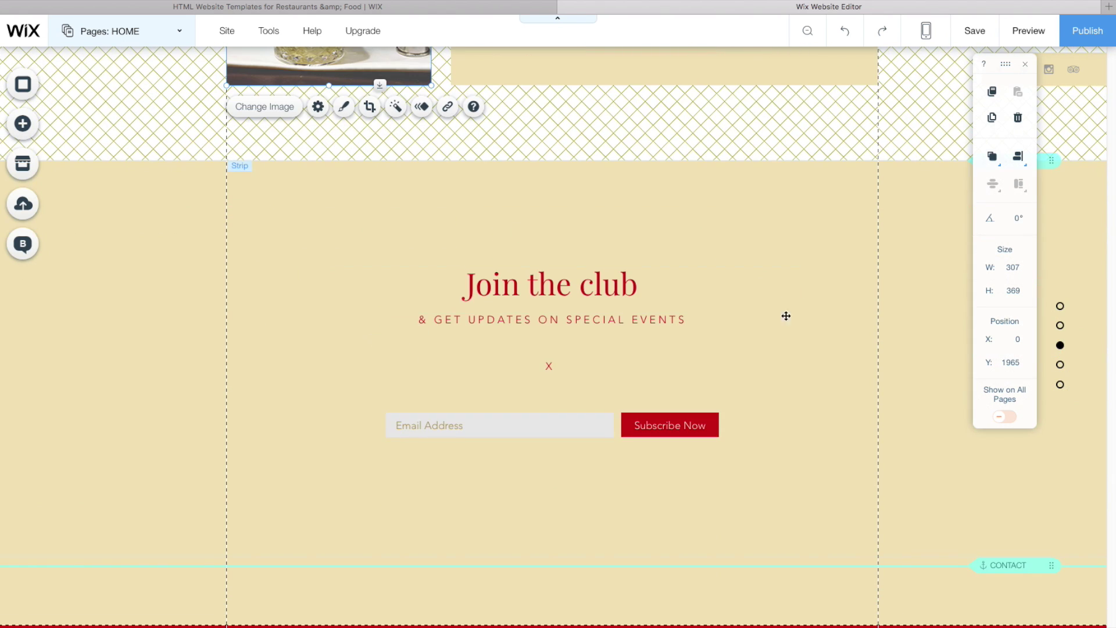
{"action": "scroll", "coordinate": [703, 530], "scroll_direction": "down", "scroll_amount": 2}
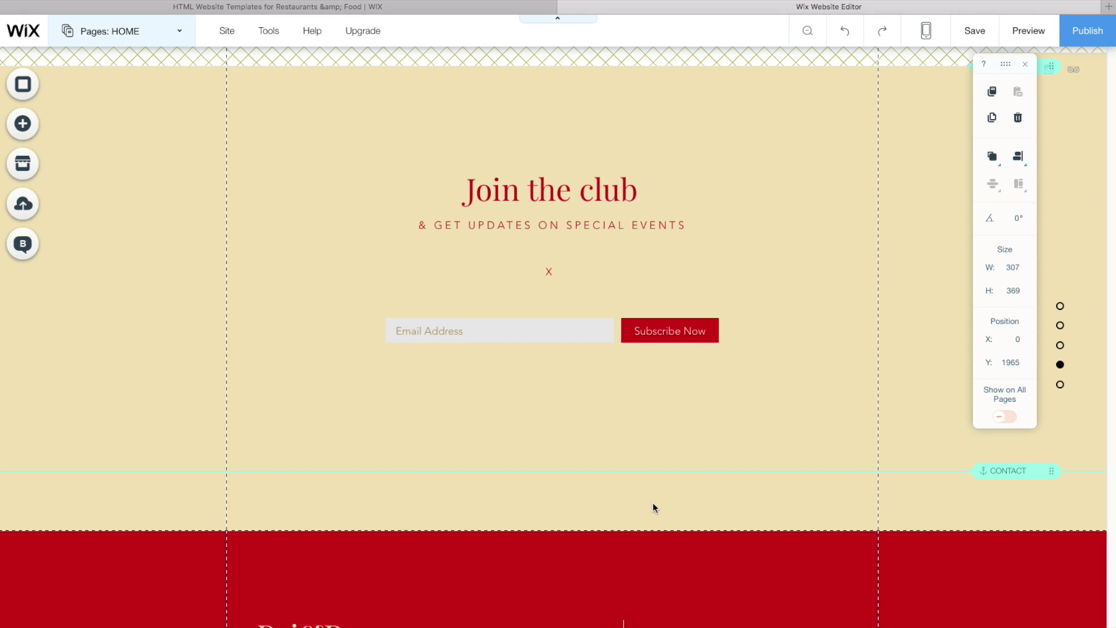
Step: Replace the 'Join the club' heading text with 'Learn About Specials'
{"action": "left_click", "coordinate": [574, 192]}
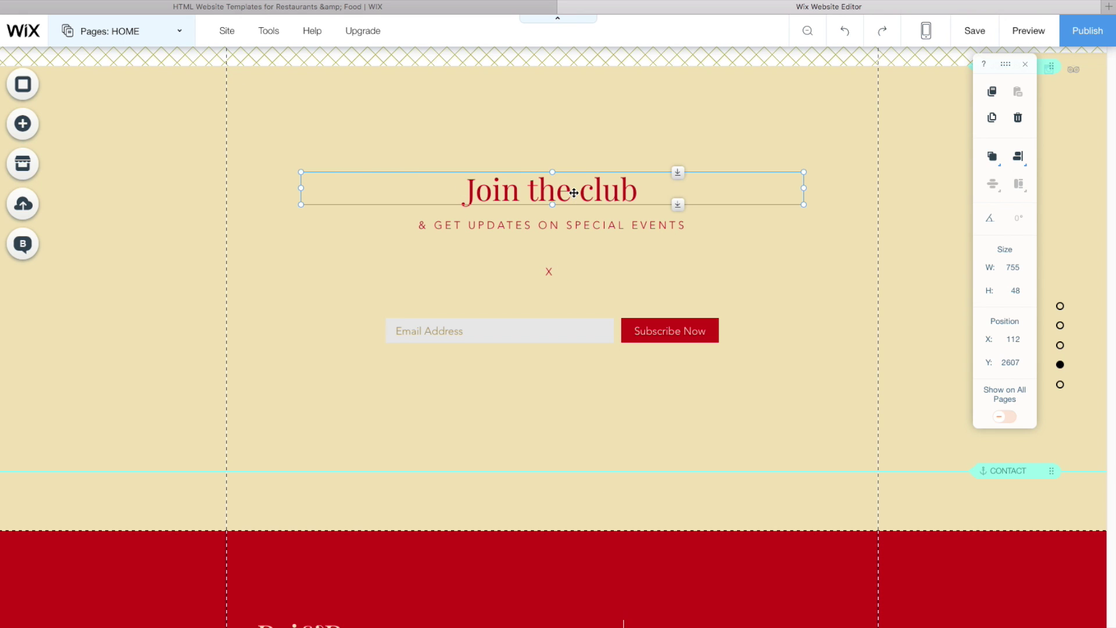
{"action": "double_click", "coordinate": [574, 192]}
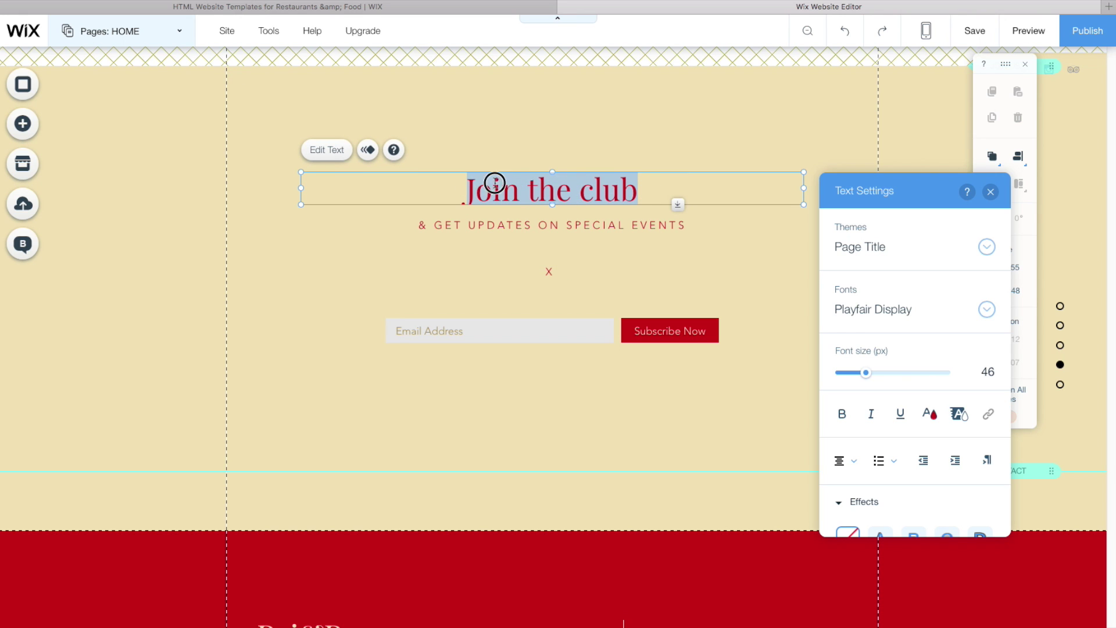
{"action": "key", "text": "BackSpace"}
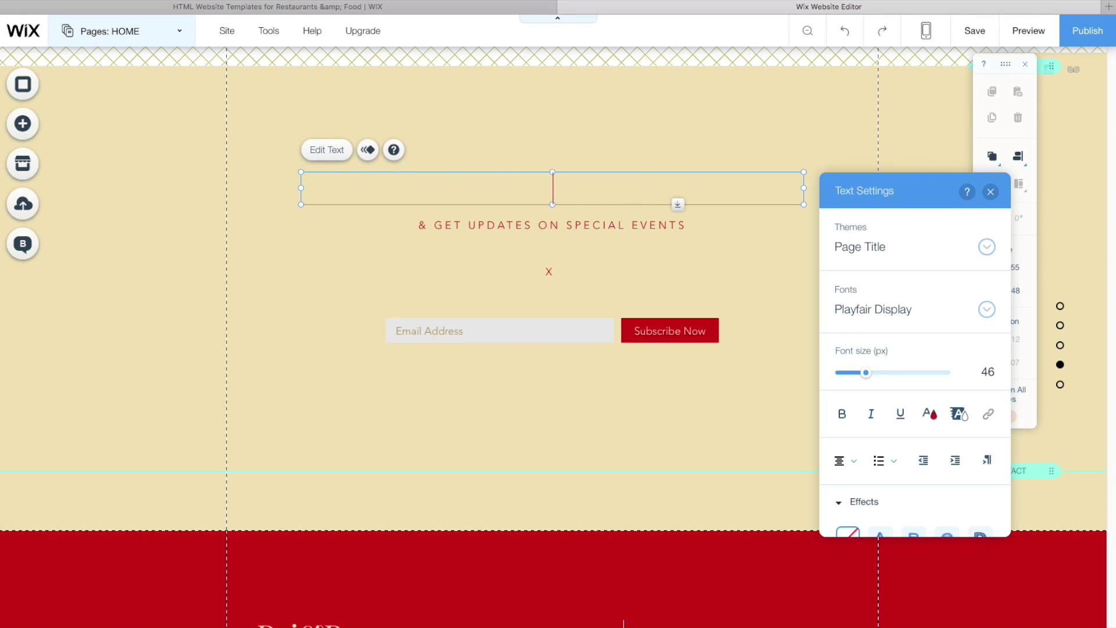
{"action": "type", "text": "Learn Ab"}
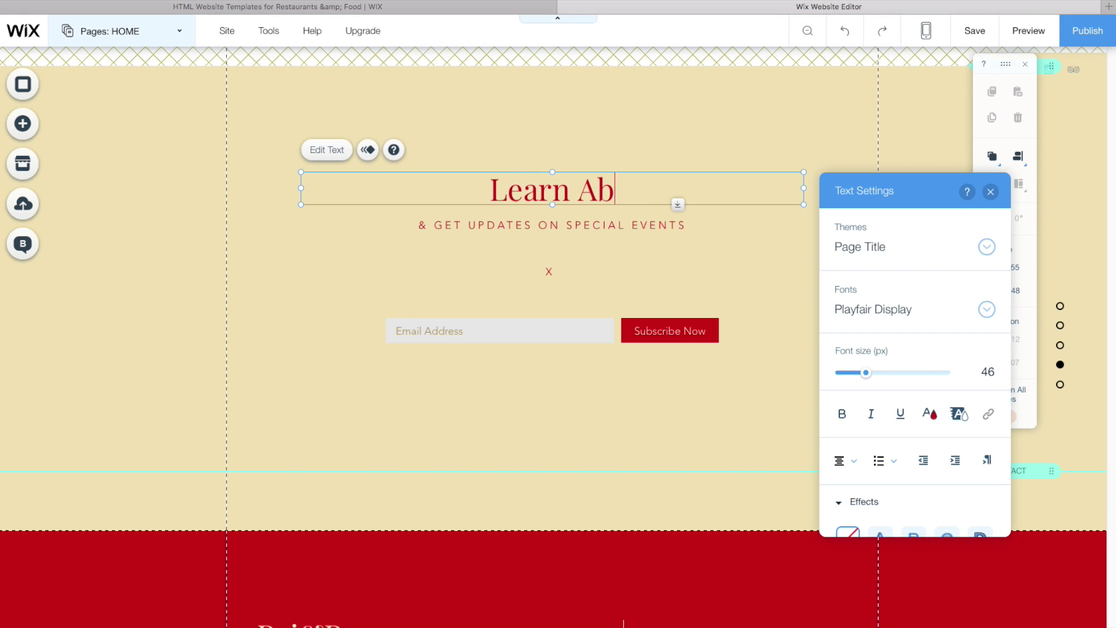
{"action": "type", "text": "out Specials"}
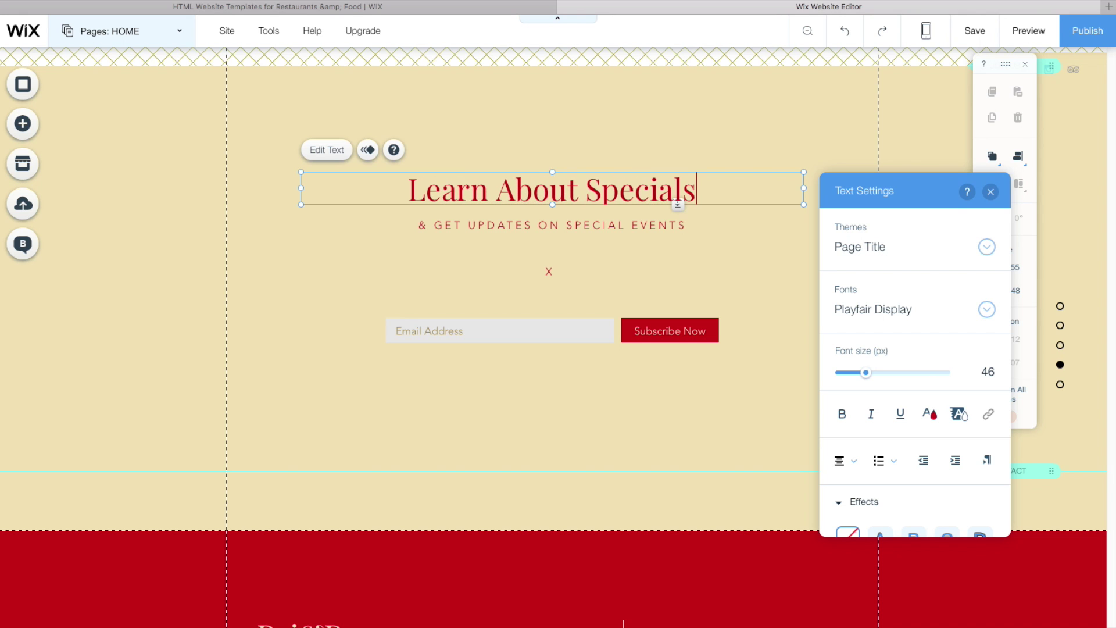
{"action": "left_click", "coordinate": [317, 277]}
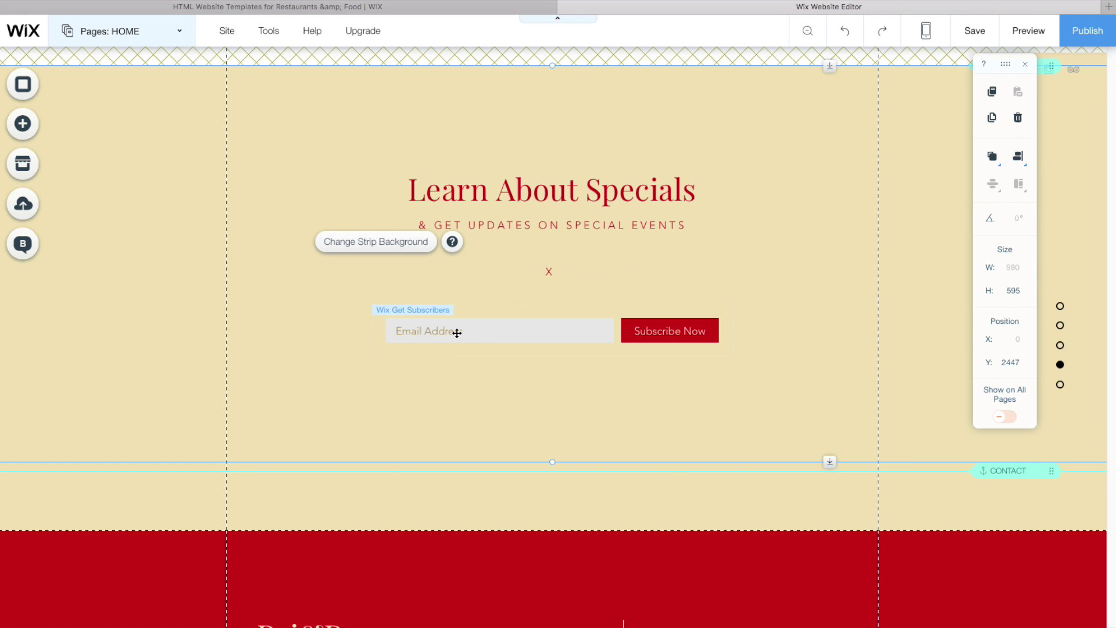
{"action": "left_click", "coordinate": [478, 335]}
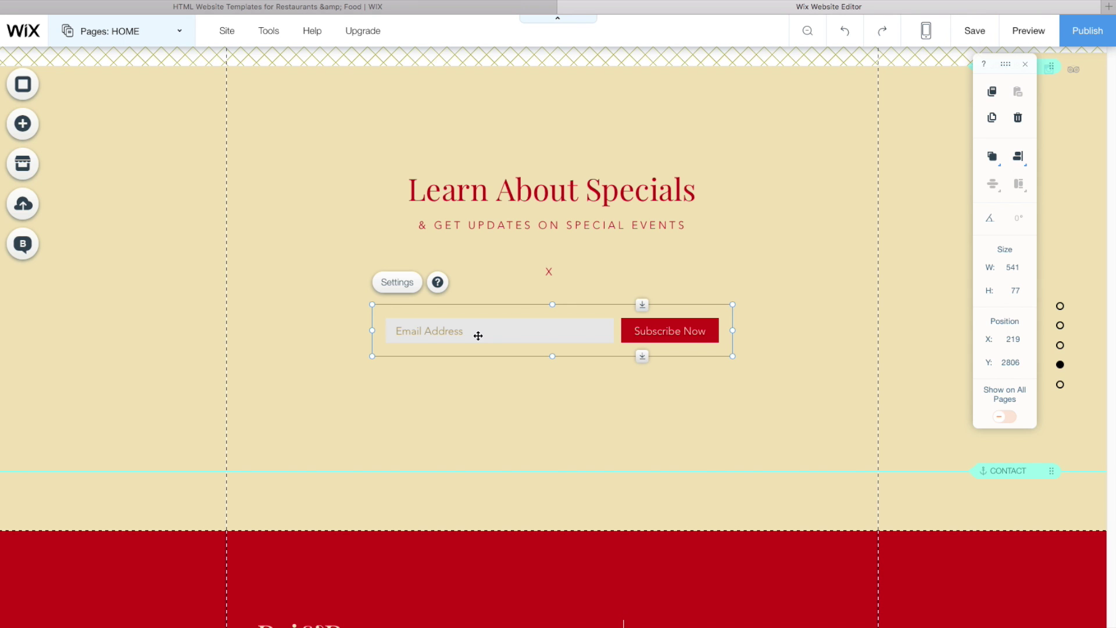
Step: Change the footer title 'Rai&Ray Lounge Bar' to 'Cafe Website'
{"action": "scroll", "coordinate": [515, 465], "scroll_direction": "up", "scroll_amount": 1}
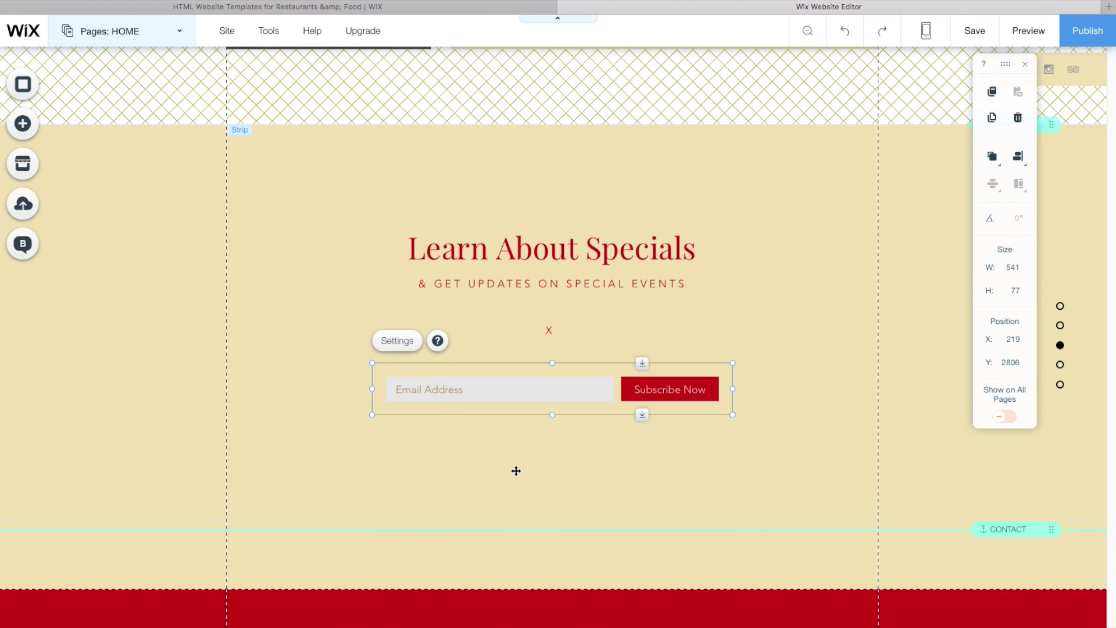
{"action": "scroll", "coordinate": [515, 469], "scroll_direction": "down", "scroll_amount": 3}
{"action": "scroll", "coordinate": [516, 470], "scroll_direction": "down", "scroll_amount": 5}
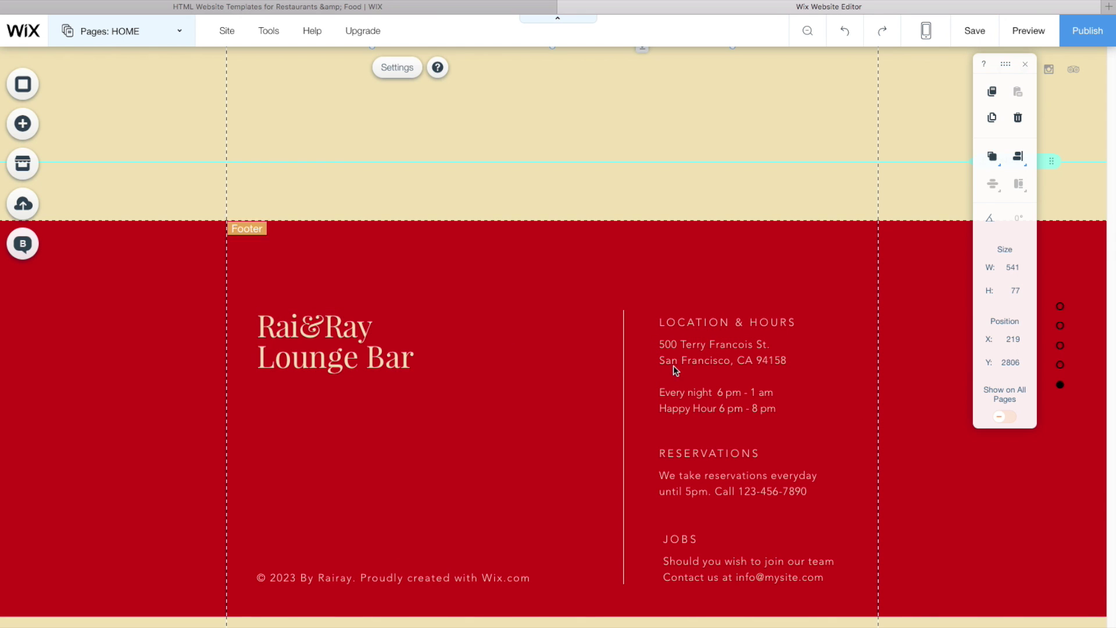
{"action": "left_click", "coordinate": [335, 350]}
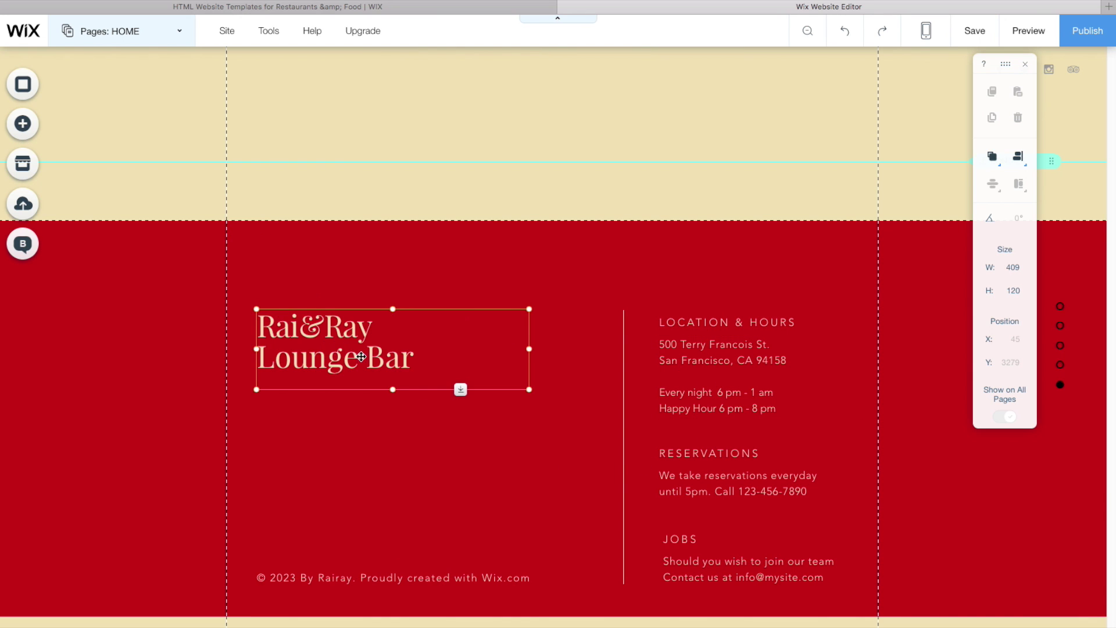
{"action": "left_click", "coordinate": [258, 336]}
{"action": "double_click", "coordinate": [257, 336]}
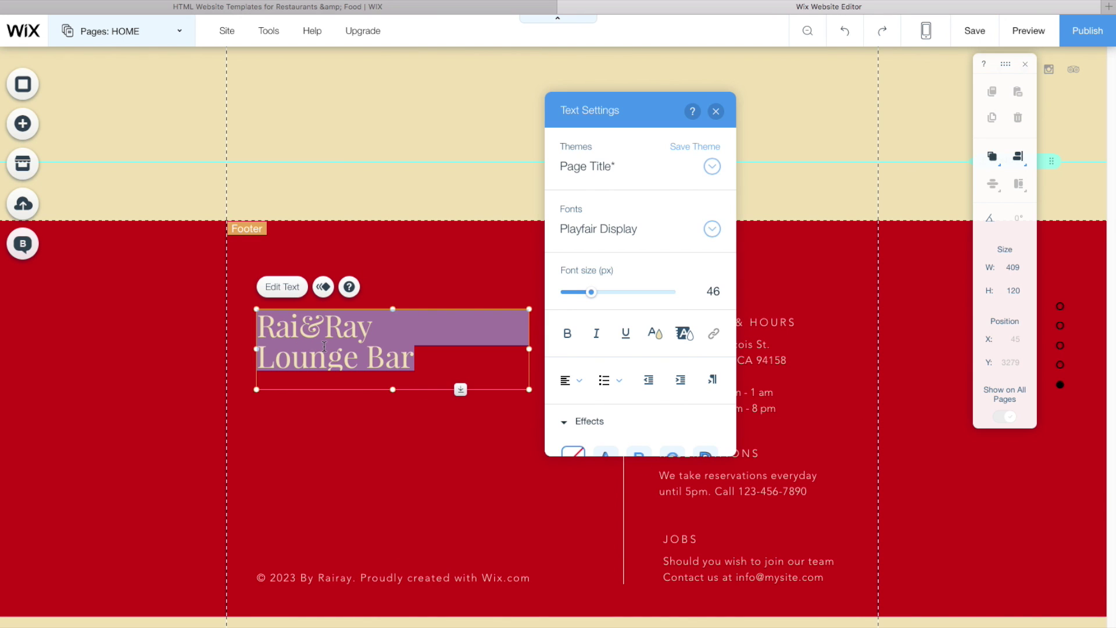
{"action": "type", "text": "Cafe Website"}
{"action": "left_click", "coordinate": [392, 459]}
{"action": "left_click", "coordinate": [417, 364]}
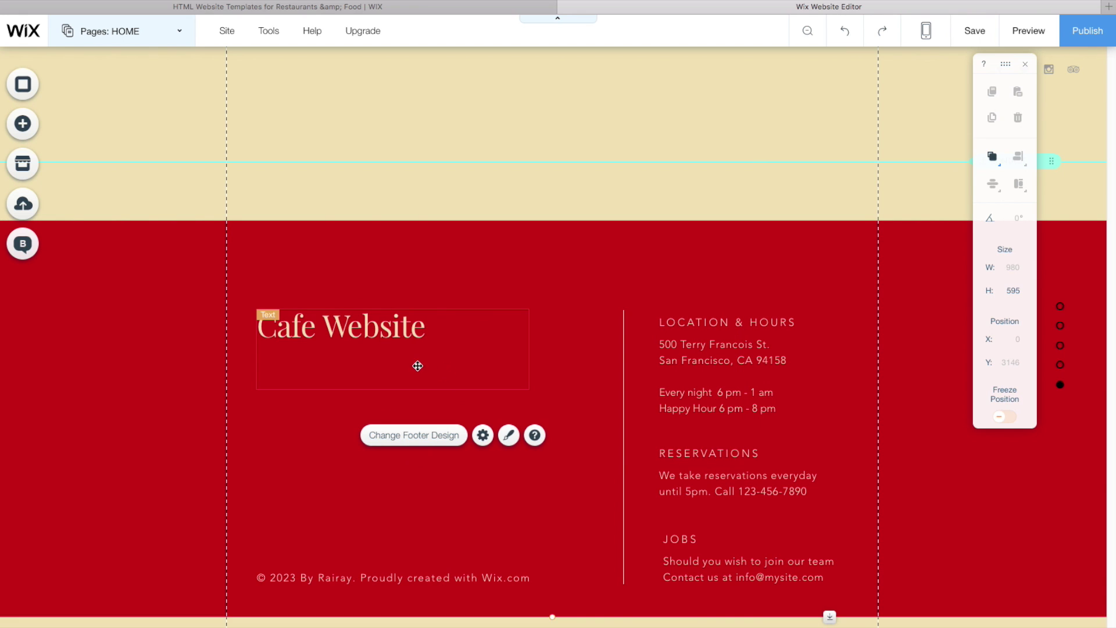
{"action": "left_click", "coordinate": [582, 357]}
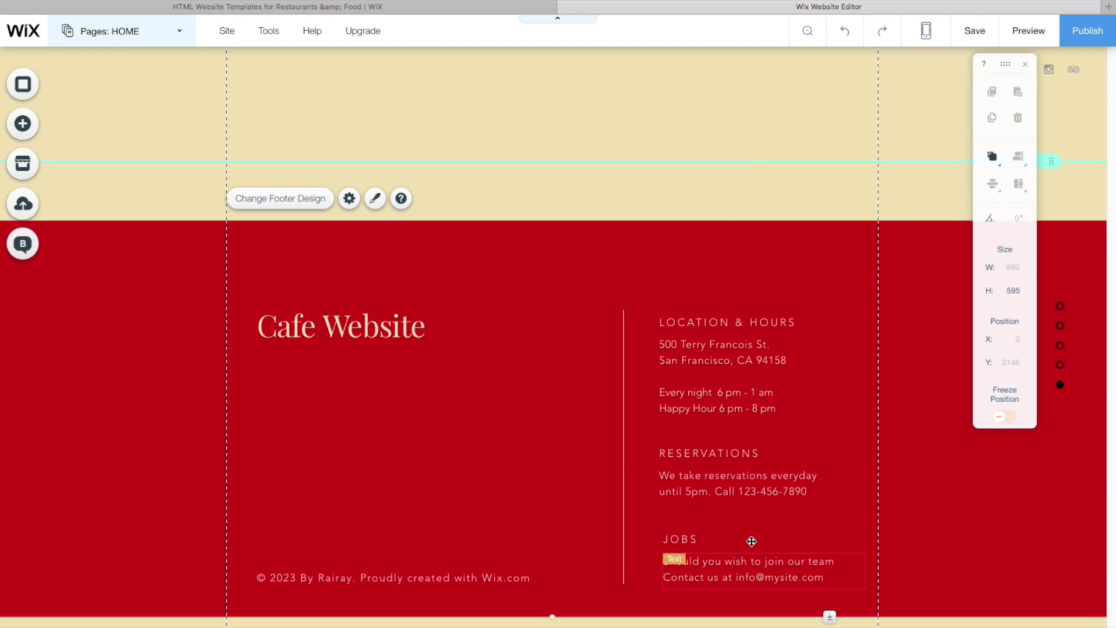
{"action": "scroll", "coordinate": [523, 424], "scroll_direction": "up", "scroll_amount": 15}
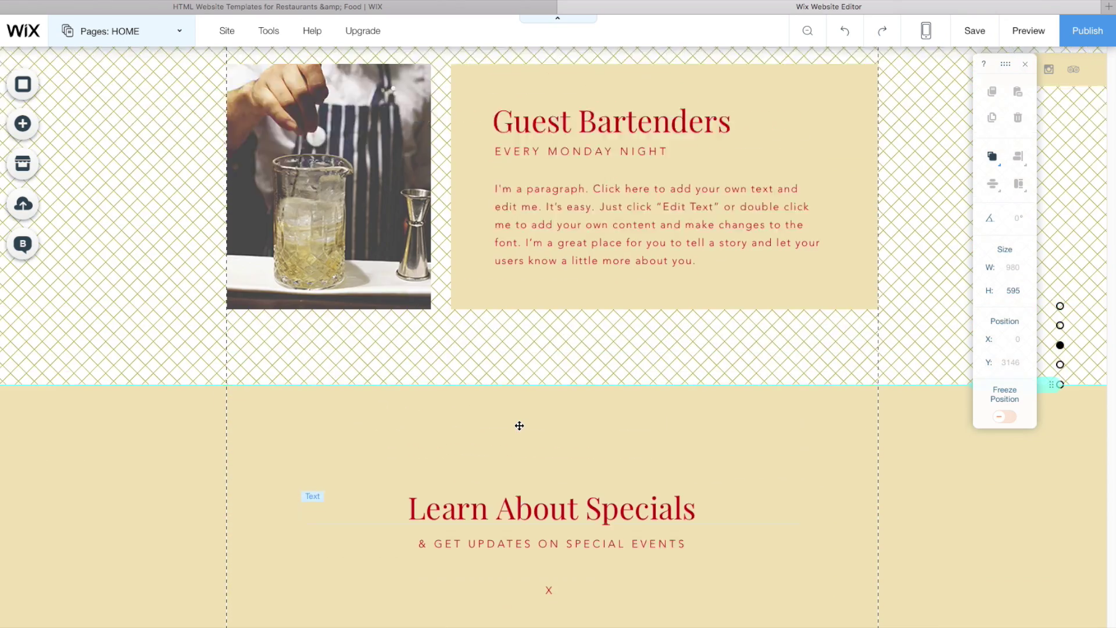
Step: Publish the Cafe Website live to its free wix.com address and close the Congratulations dialog
{"action": "scroll", "coordinate": [518, 426], "scroll_direction": "up", "scroll_amount": 10}
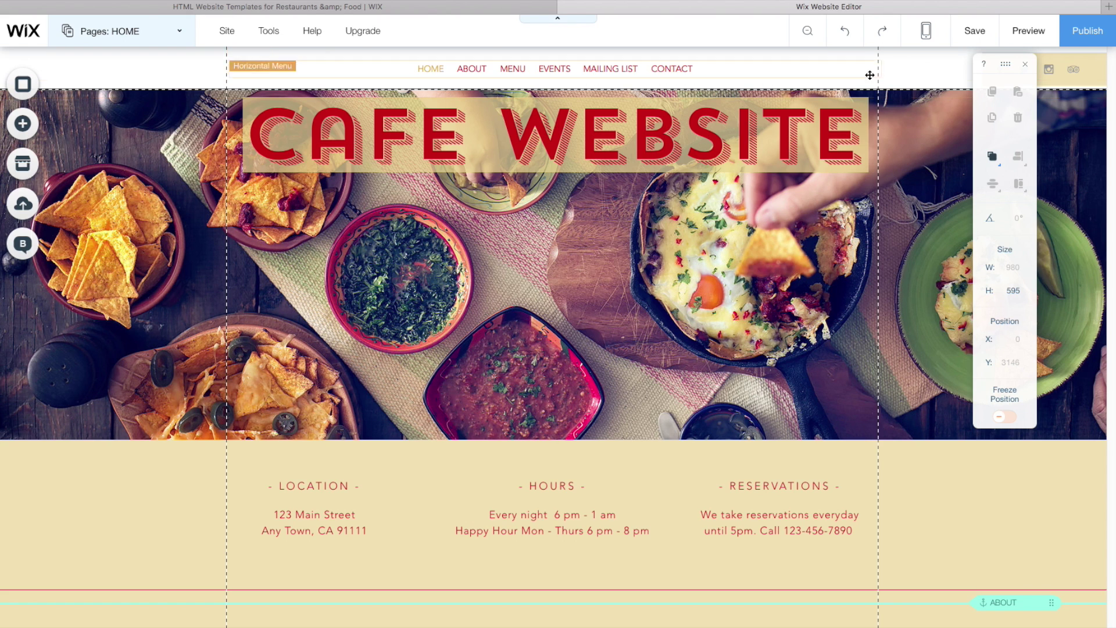
{"action": "left_click", "coordinate": [1079, 31]}
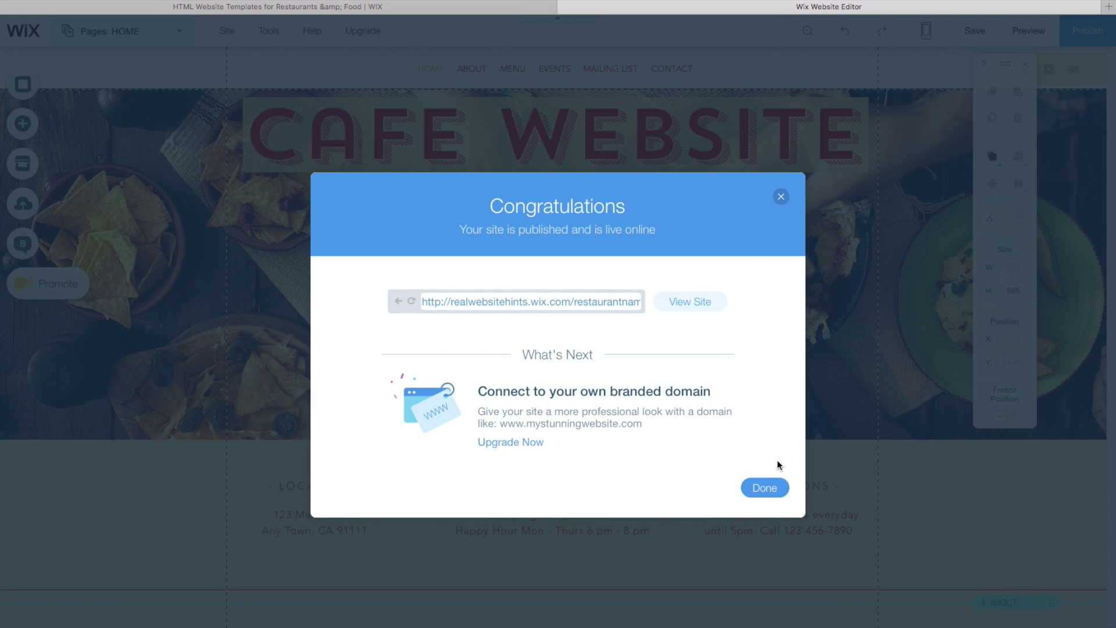
{"action": "left_click", "coordinate": [763, 486]}
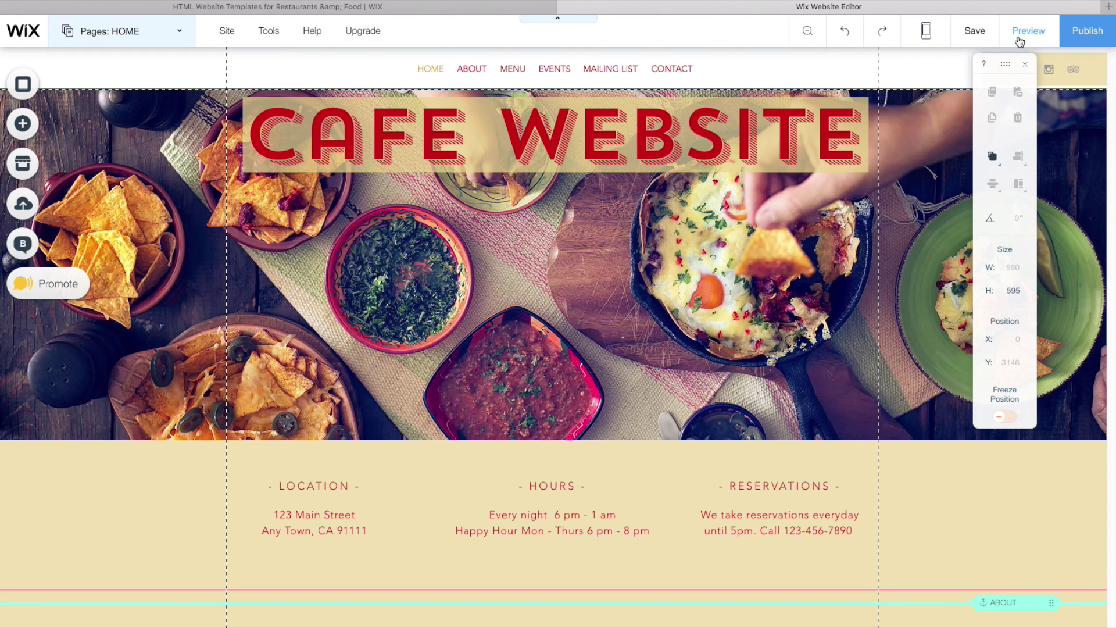
Step: Preview the site, jump to the ABOUT and MAILING LIST sections, then return to the top banner
{"action": "left_click", "coordinate": [1024, 33]}
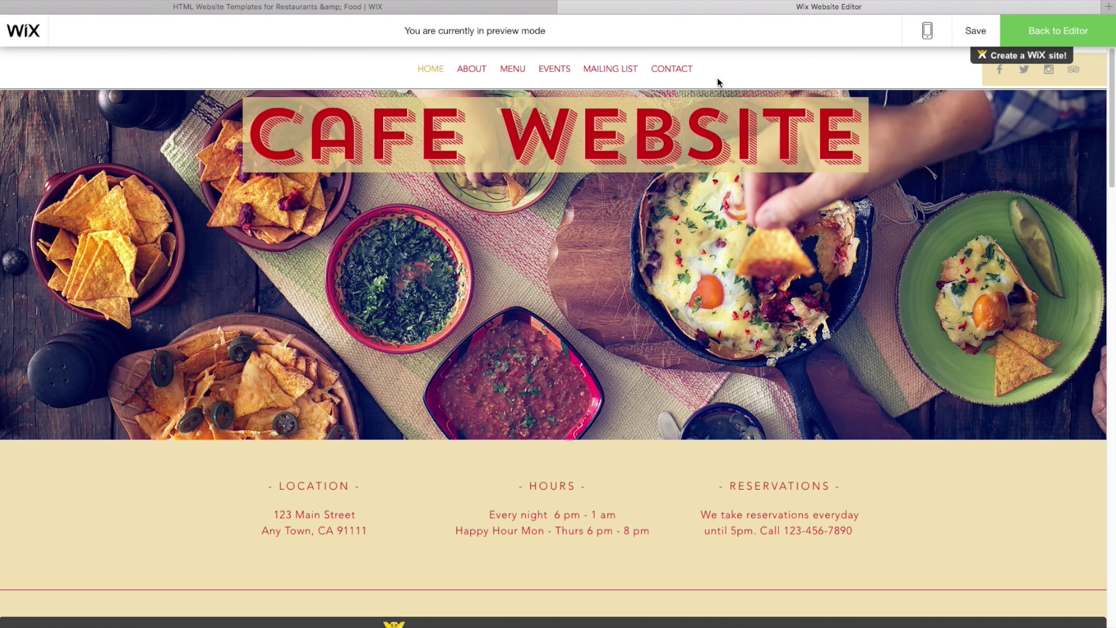
{"action": "left_click", "coordinate": [471, 74]}
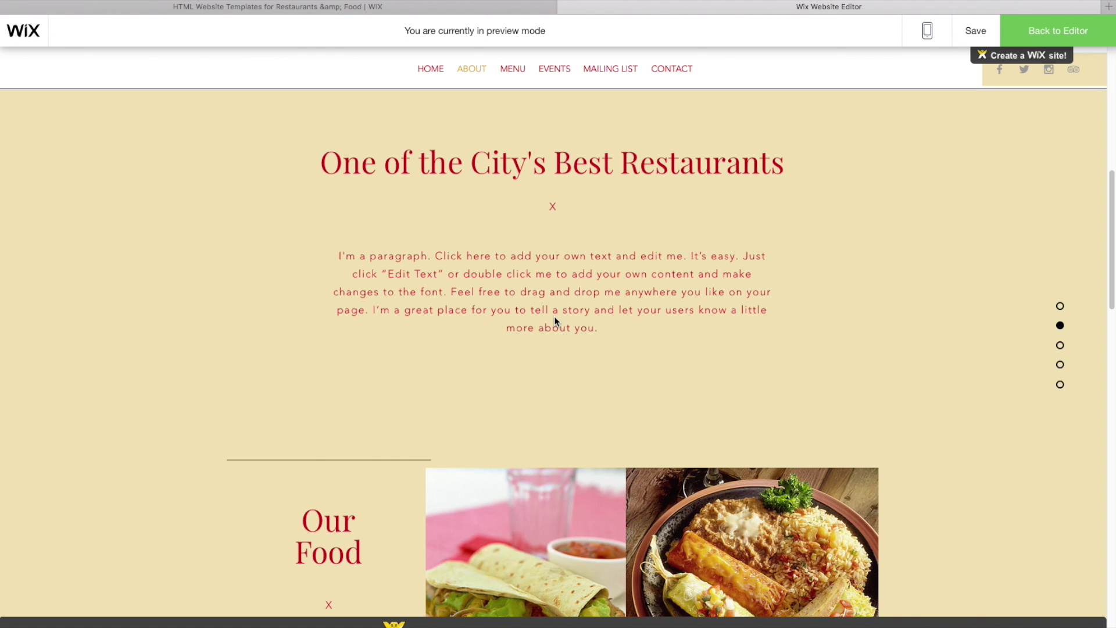
{"action": "left_click", "coordinate": [623, 68]}
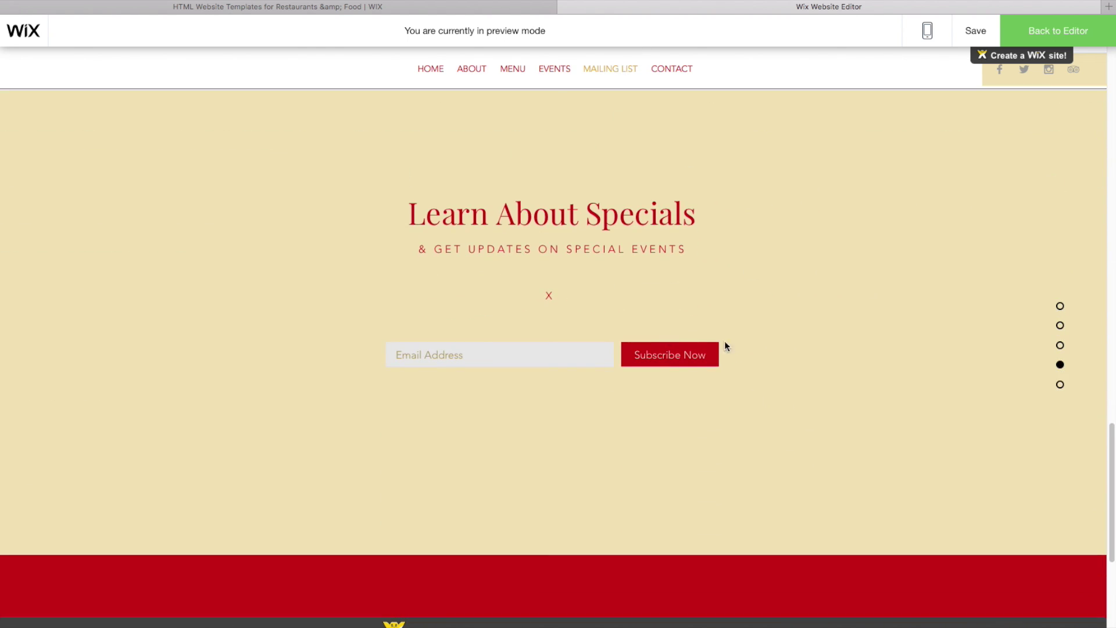
{"action": "scroll", "coordinate": [735, 355], "scroll_direction": "up", "scroll_amount": 3}
{"action": "scroll", "coordinate": [735, 356], "scroll_direction": "down", "scroll_amount": 4}
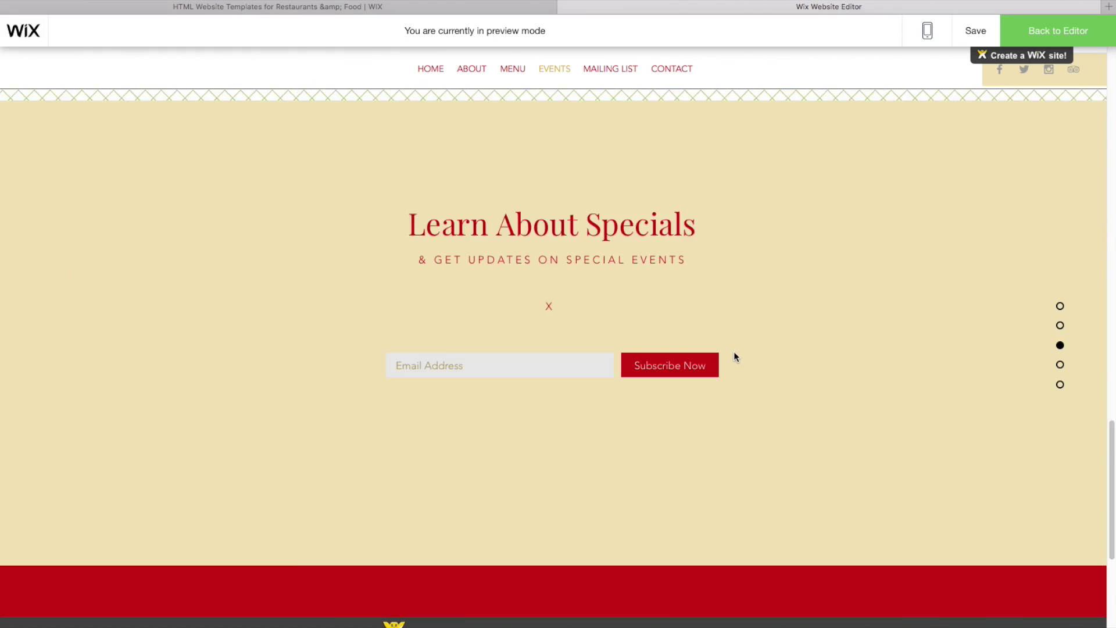
{"action": "scroll", "coordinate": [733, 353], "scroll_direction": "down", "scroll_amount": 3}
{"action": "scroll", "coordinate": [732, 354], "scroll_direction": "up", "scroll_amount": 8}
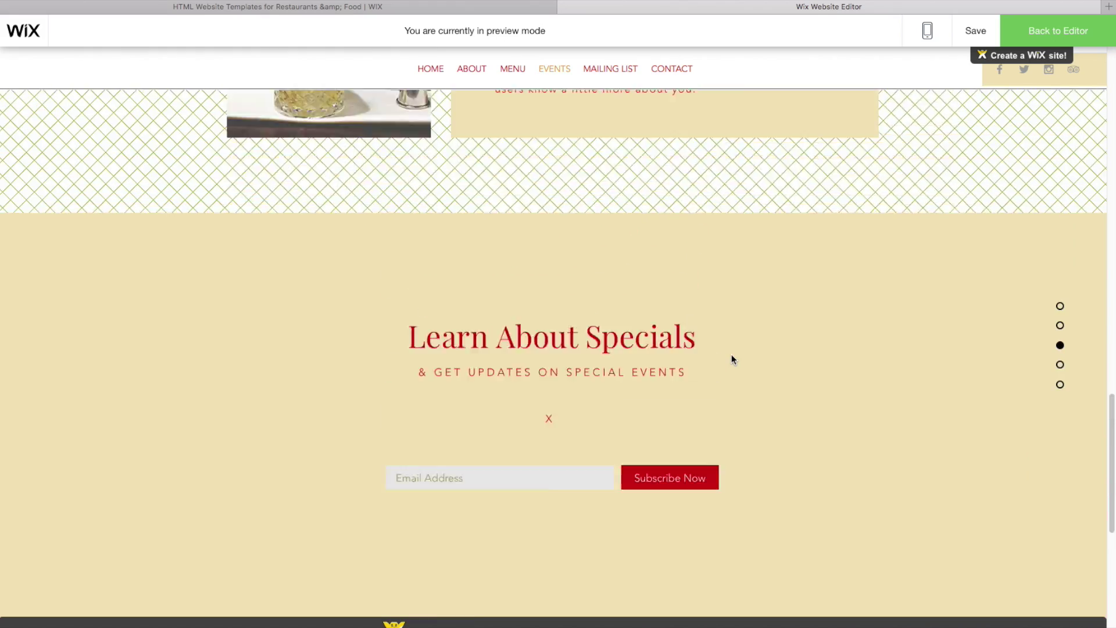
{"action": "scroll", "coordinate": [731, 356], "scroll_direction": "up", "scroll_amount": 10}
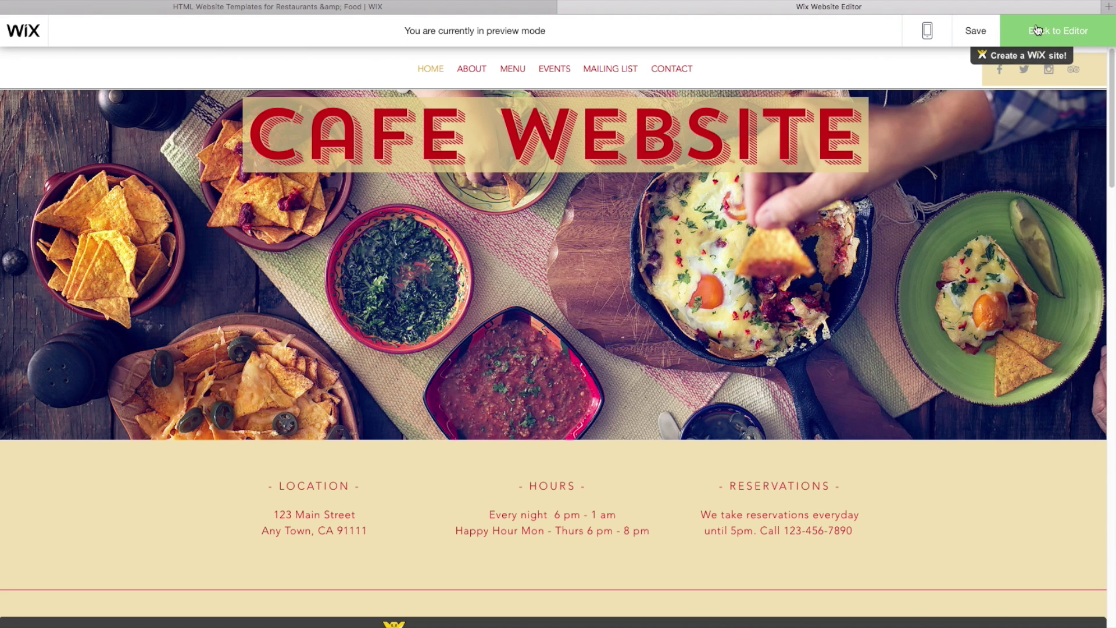
Step: Return from preview to editing and briefly check the site pages list
{"action": "left_click", "coordinate": [1070, 33]}
{"action": "left_click", "coordinate": [500, 59]}
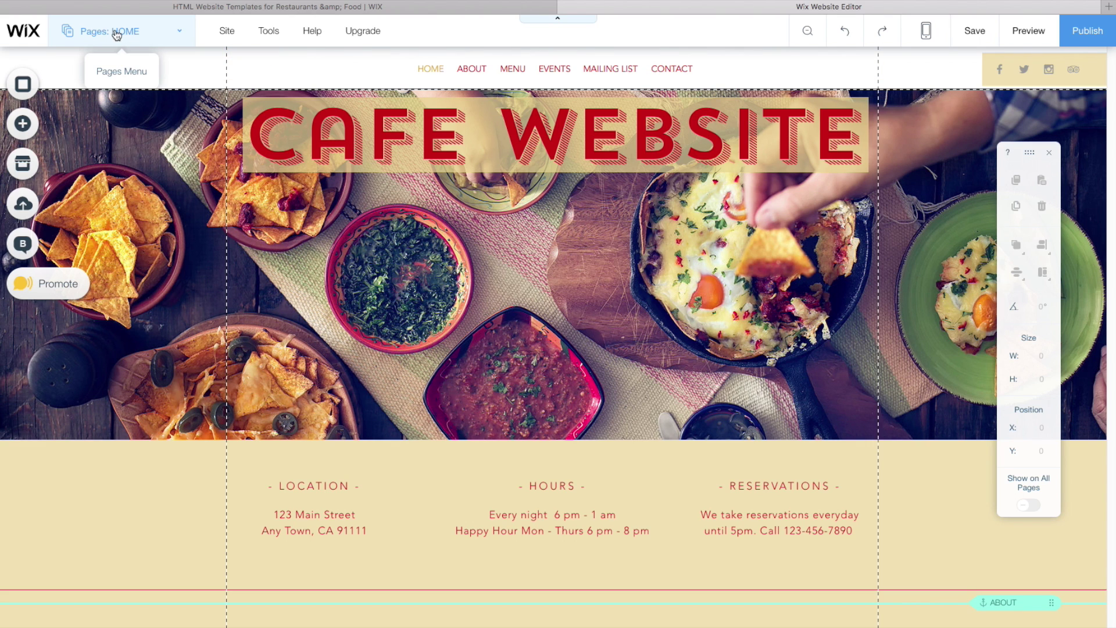
{"action": "left_click", "coordinate": [183, 31]}
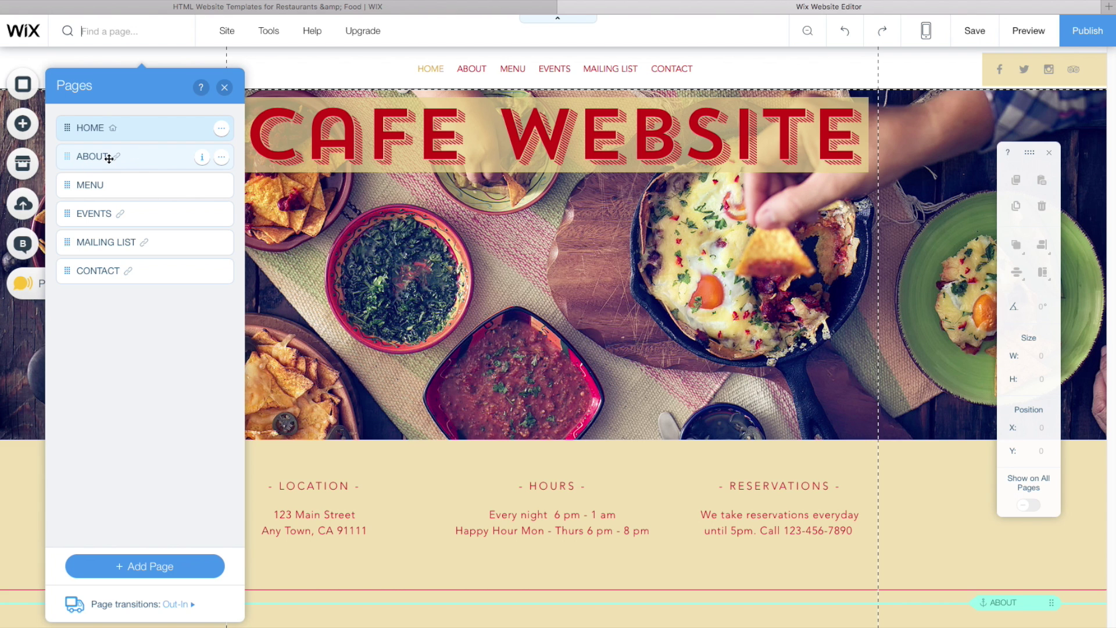
{"action": "left_click", "coordinate": [436, 472]}
{"action": "scroll", "coordinate": [432, 473], "scroll_direction": "down", "scroll_amount": 1}
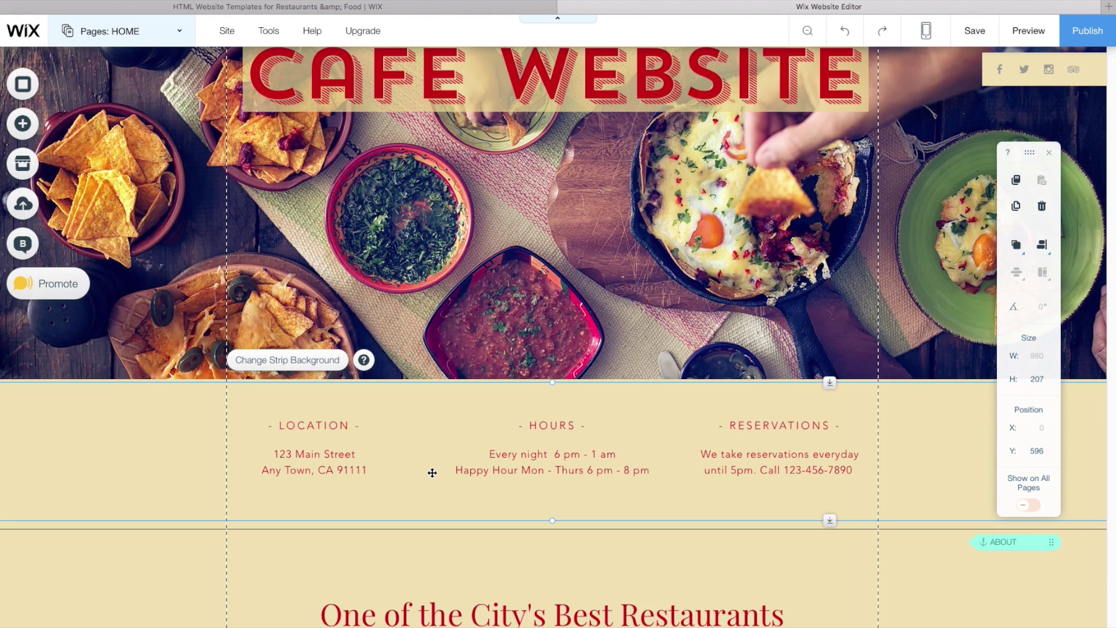
{"action": "scroll", "coordinate": [432, 473], "scroll_direction": "down", "scroll_amount": 3}
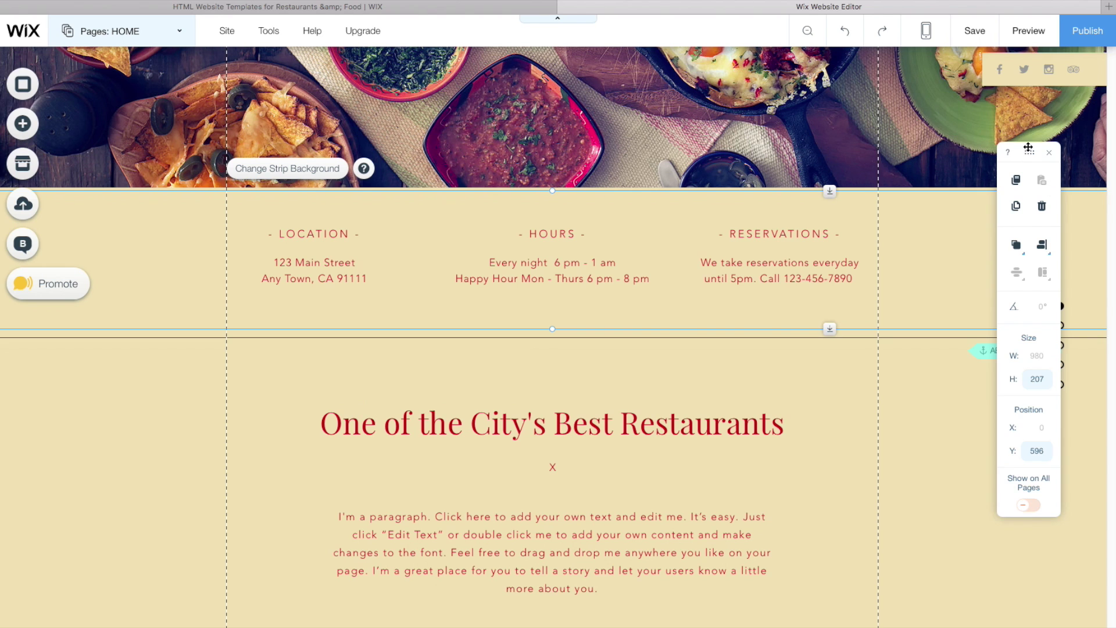
Step: Move the element properties panel further left, browse the Add > More elements, then show the pages list
{"action": "left_click_drag", "start_coordinate": [1029, 148], "coordinate": [805, 131]}
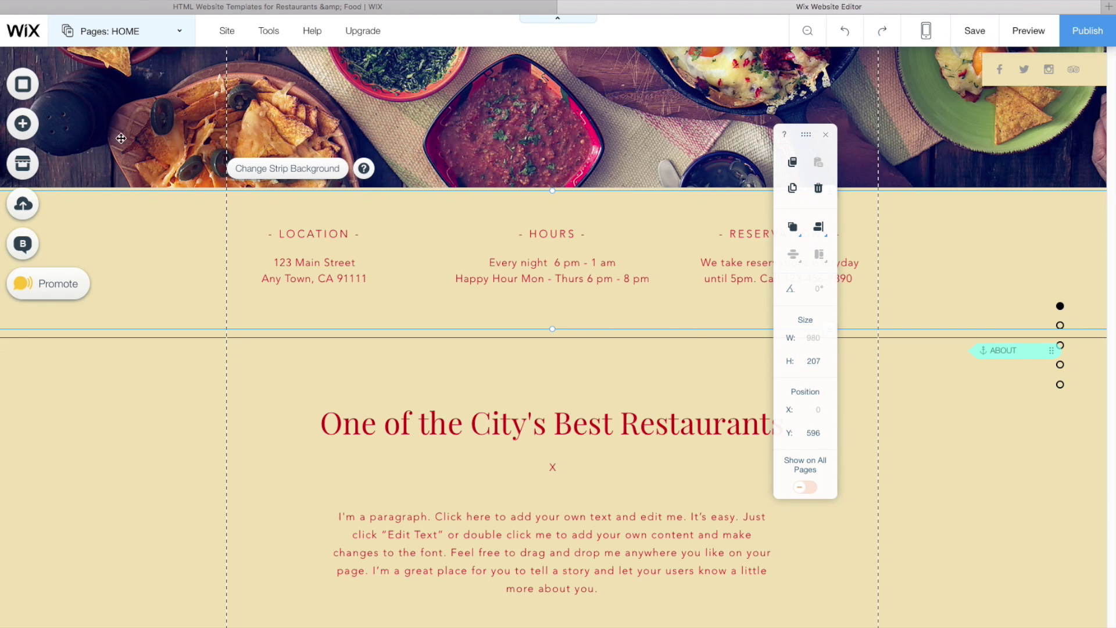
{"action": "left_click", "coordinate": [23, 126]}
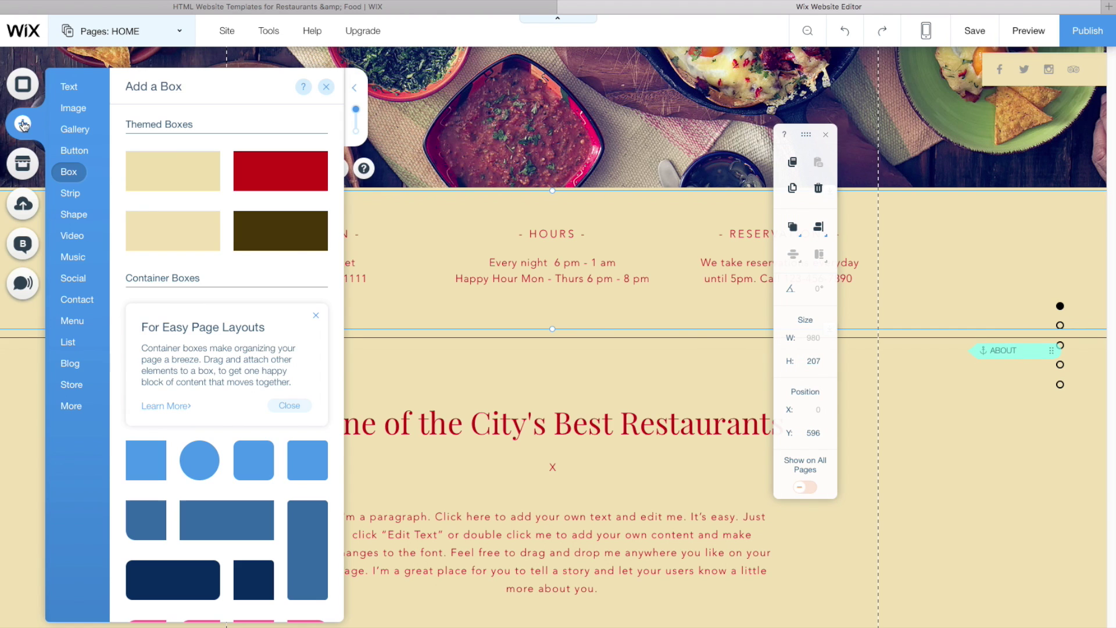
{"action": "left_click", "coordinate": [74, 407]}
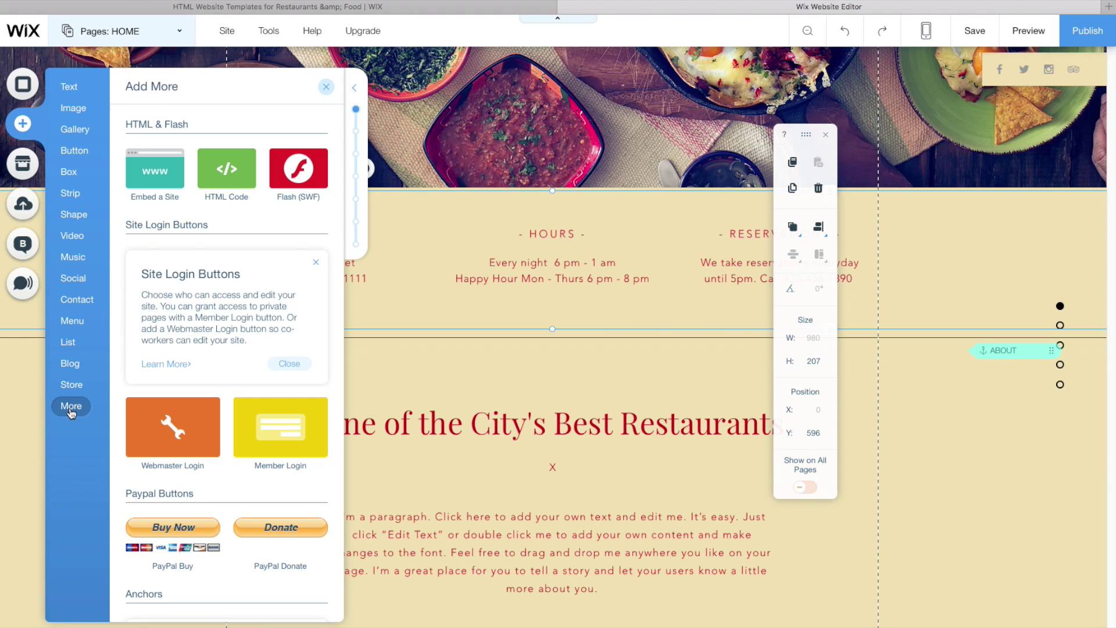
{"action": "left_click", "coordinate": [326, 87]}
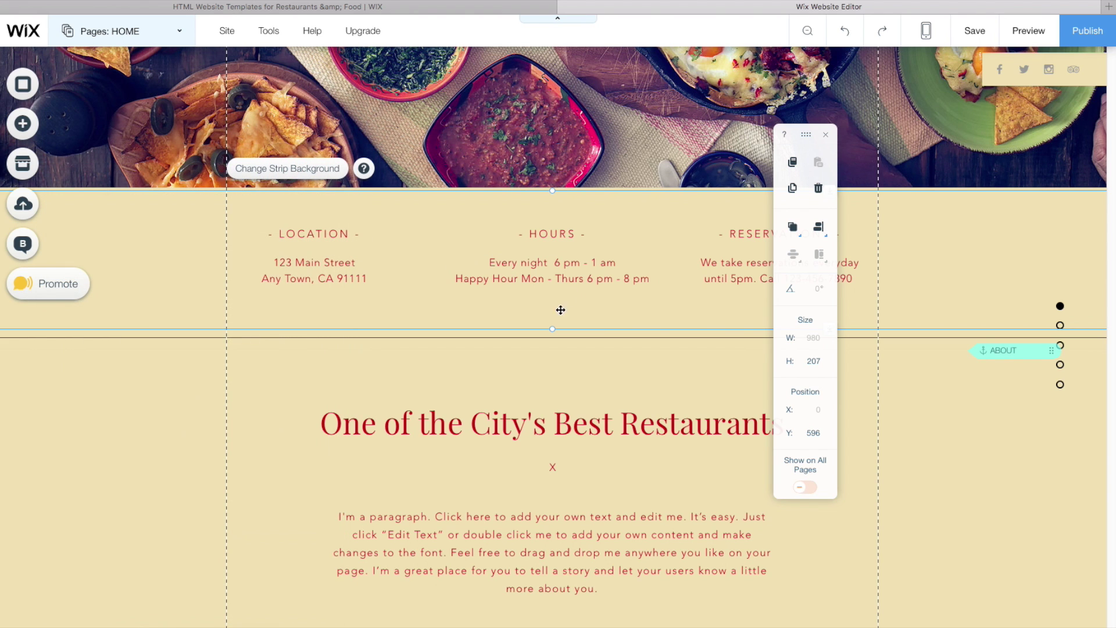
{"action": "left_click", "coordinate": [180, 37]}
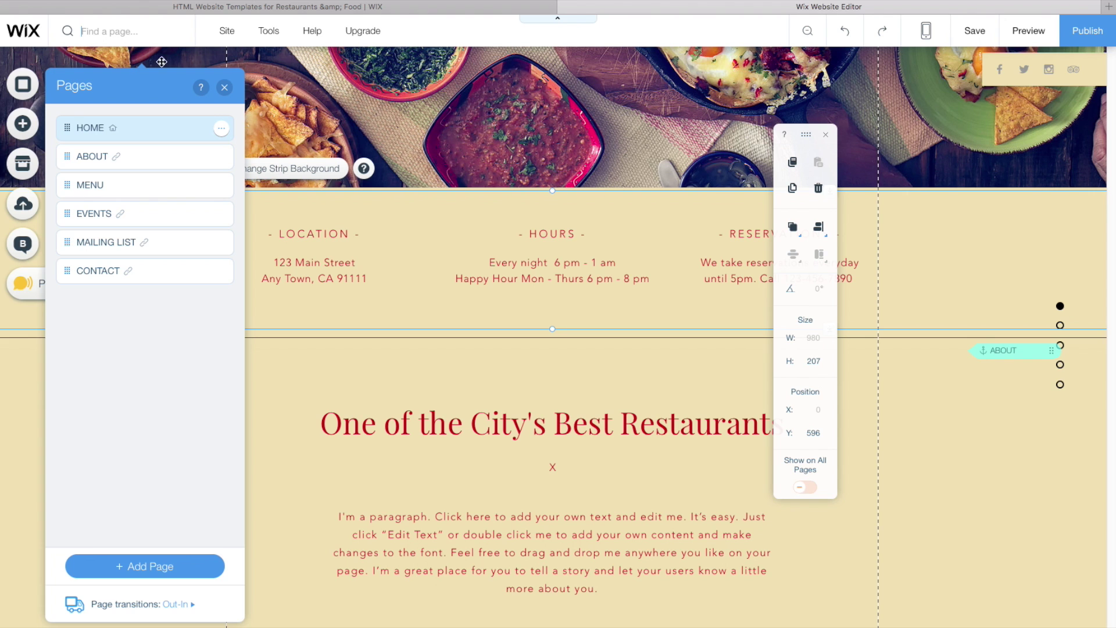
Step: Switch to the MENU page and select its Cocktails restaurant menu widget
{"action": "left_click", "coordinate": [108, 189]}
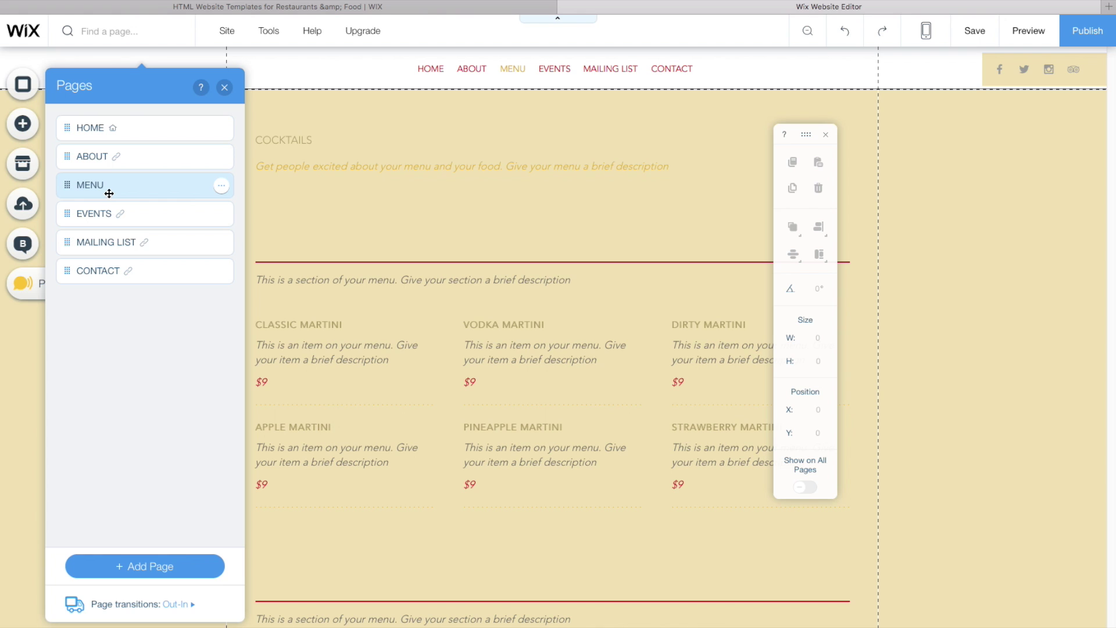
{"action": "left_click", "coordinate": [224, 88]}
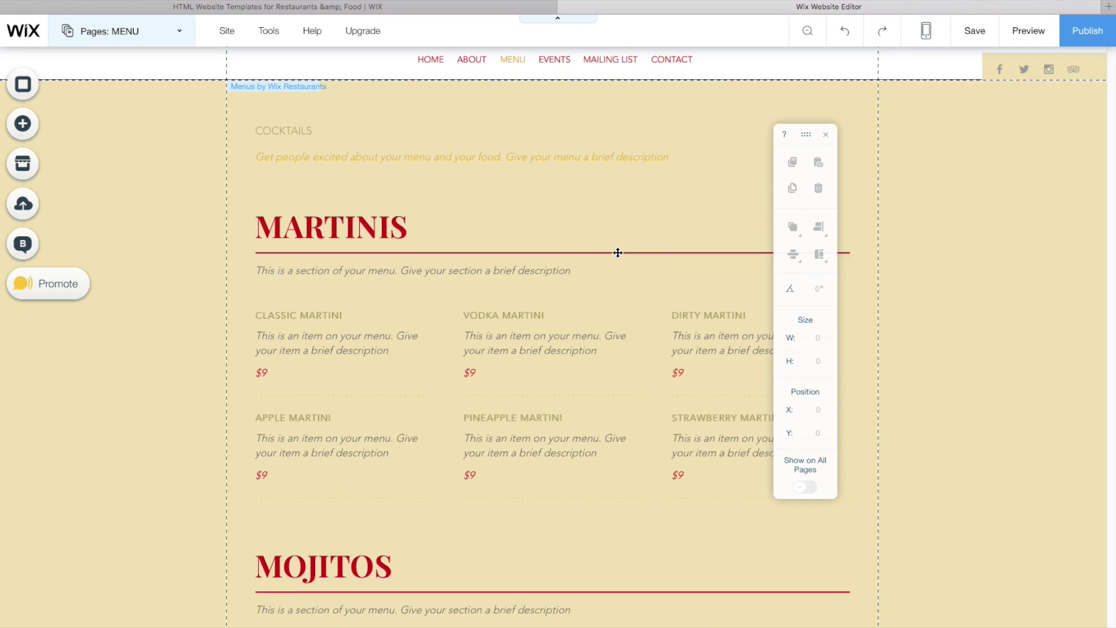
{"action": "left_click", "coordinate": [330, 236]}
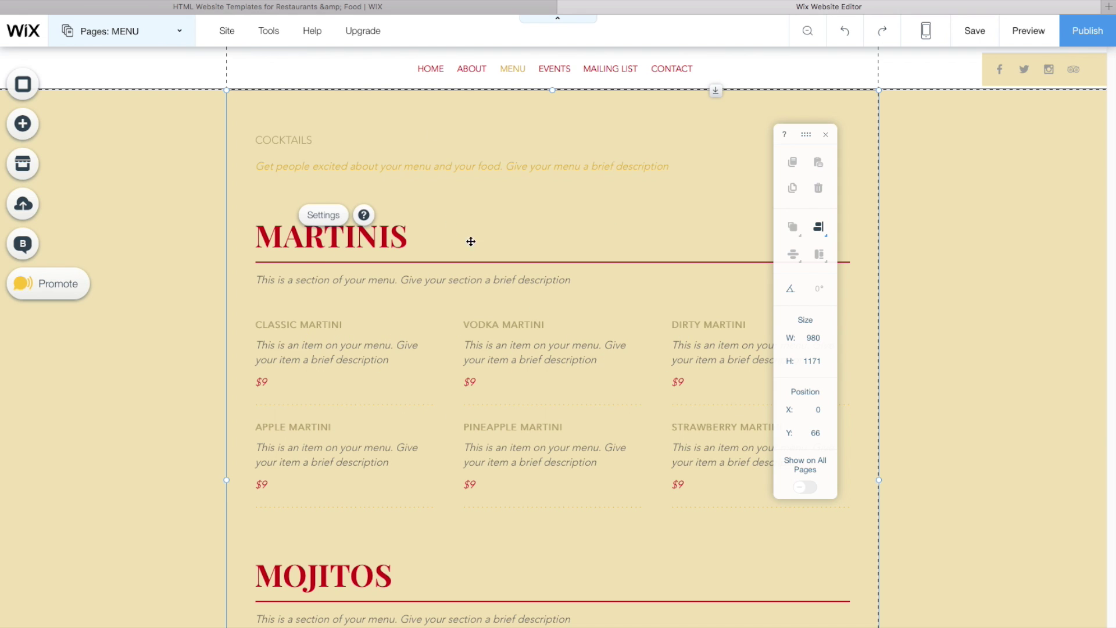
Step: Open the Menus widget's settings and launch Edit Your Menu in Wix Restaurants
{"action": "left_click", "coordinate": [319, 214]}
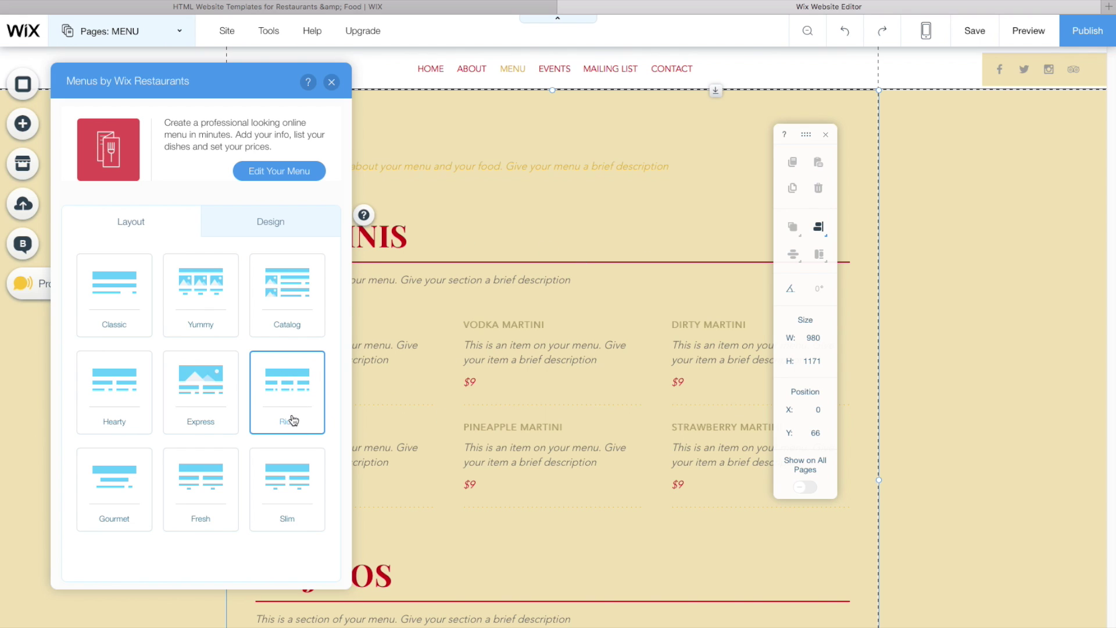
{"action": "left_click", "coordinate": [279, 171]}
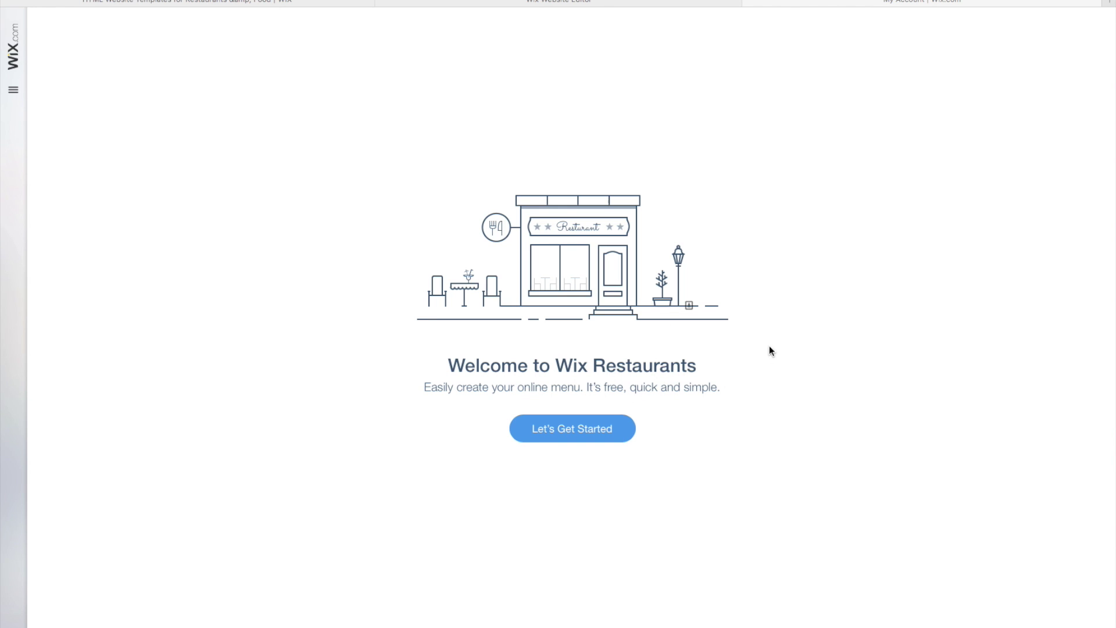
Step: Set up the restaurant as 'Cafe WEb' with its suggested address and phone number, then go to the dashboard
{"action": "left_click", "coordinate": [583, 431]}
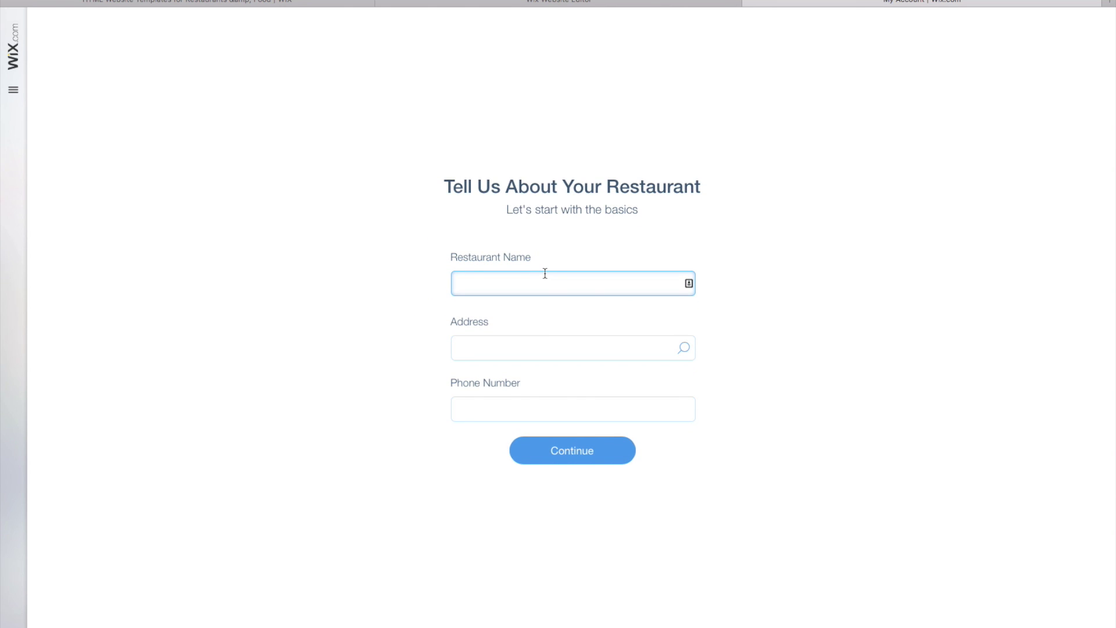
{"action": "type", "text": "Cafe WEb"}
{"action": "key", "text": "Tab"}
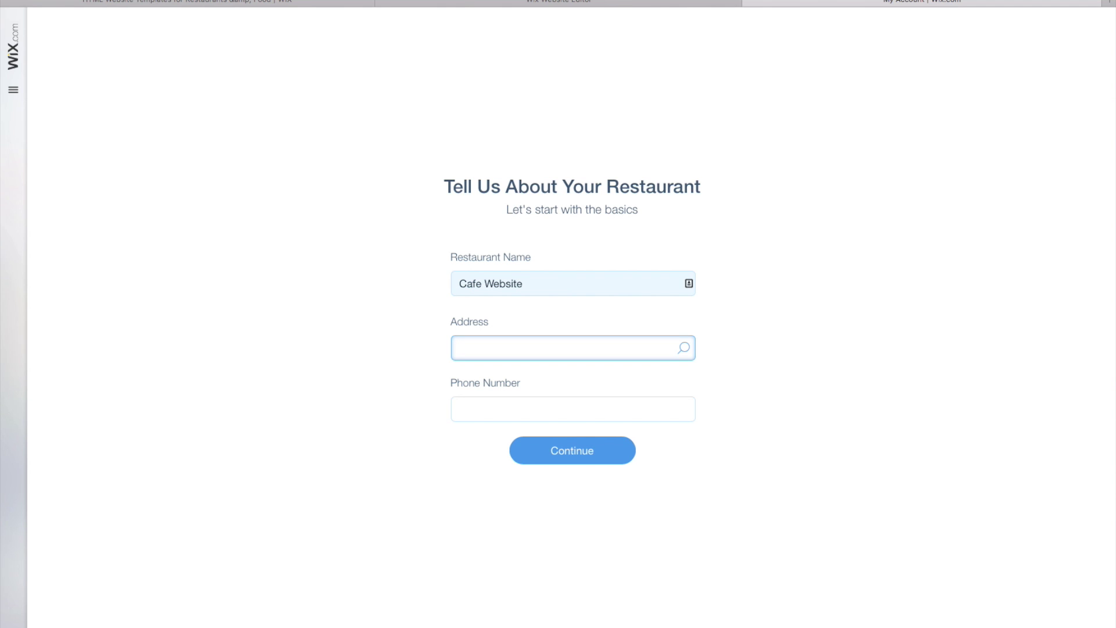
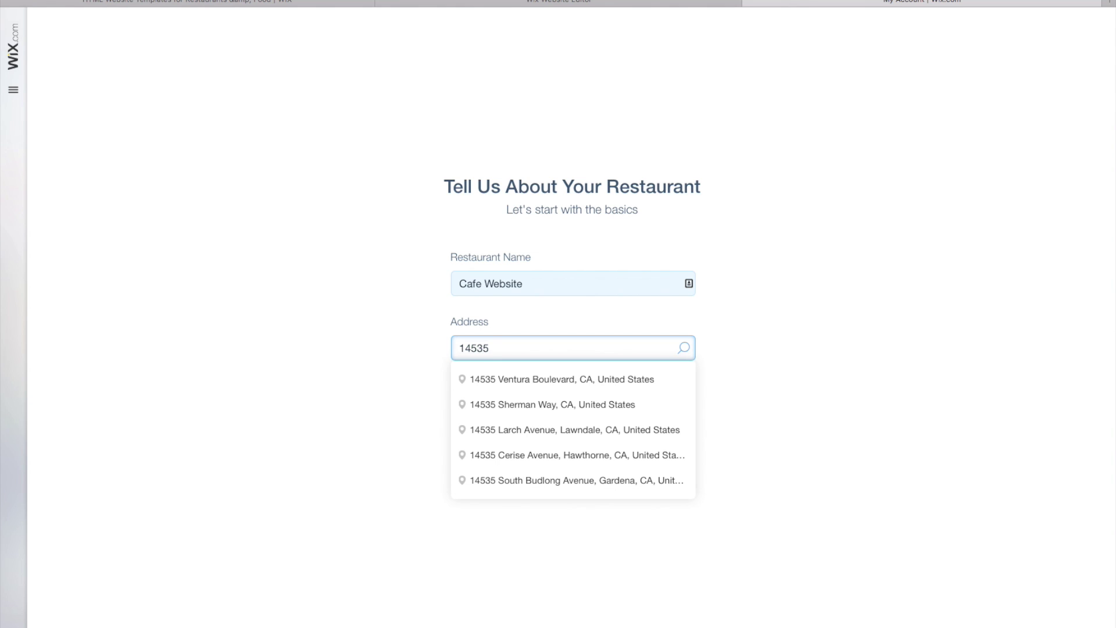
{"action": "key", "text": "Down"}
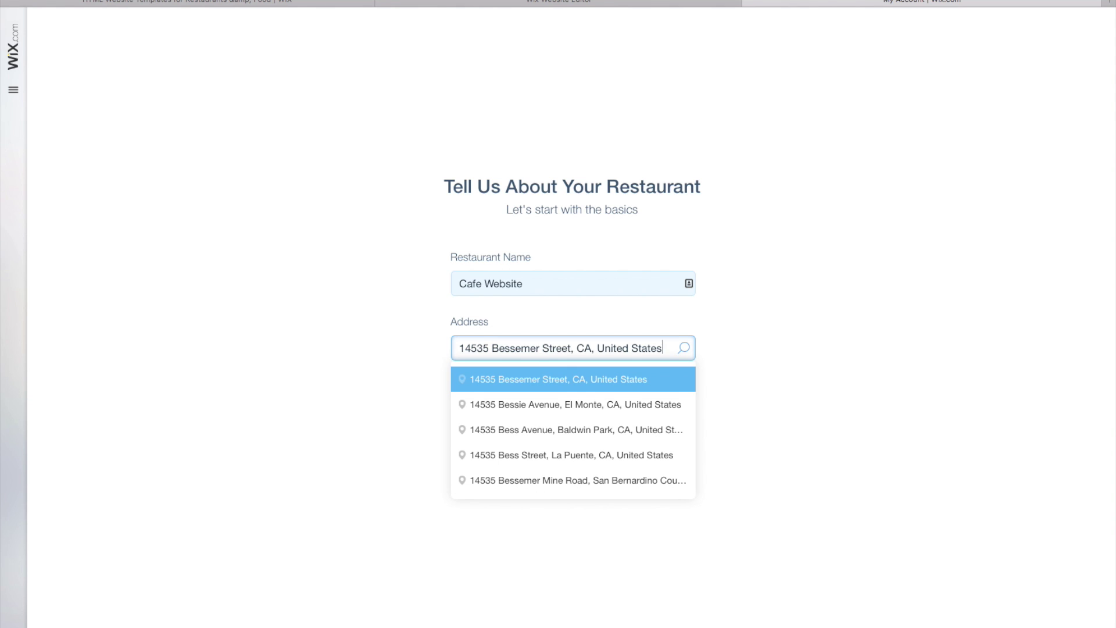
{"action": "key", "text": "Return"}
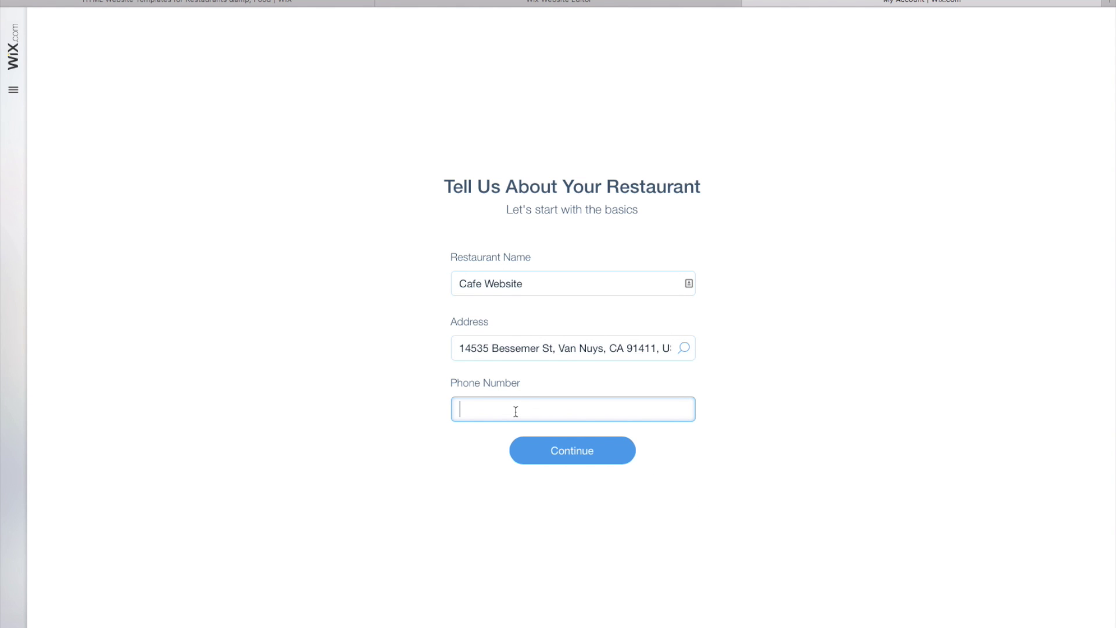
{"action": "type", "text": "310"}
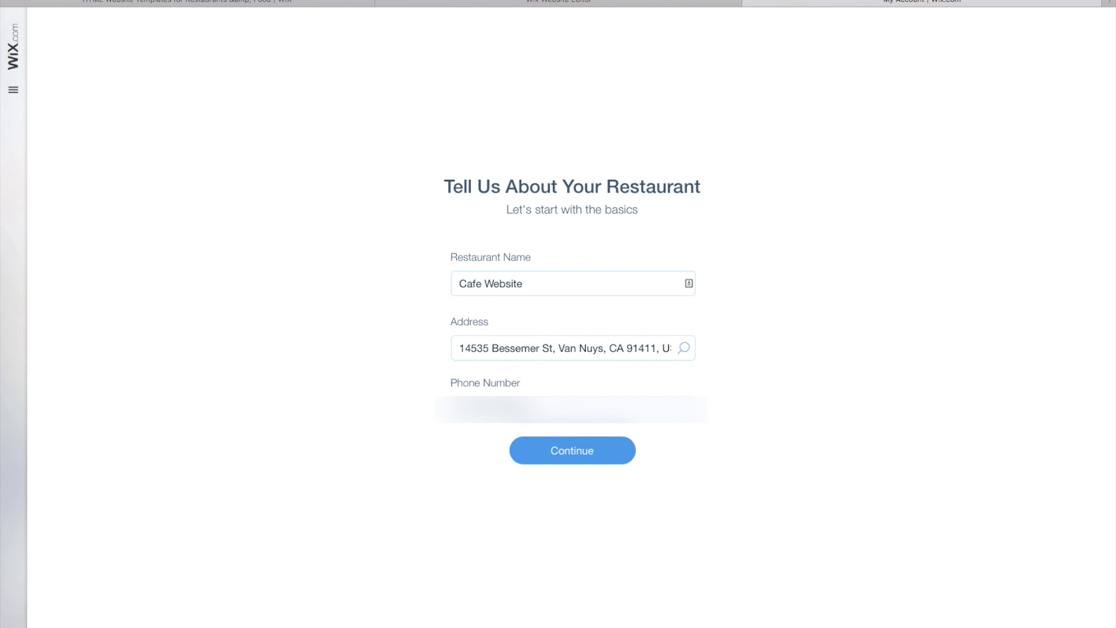
{"action": "left_click", "coordinate": [594, 457]}
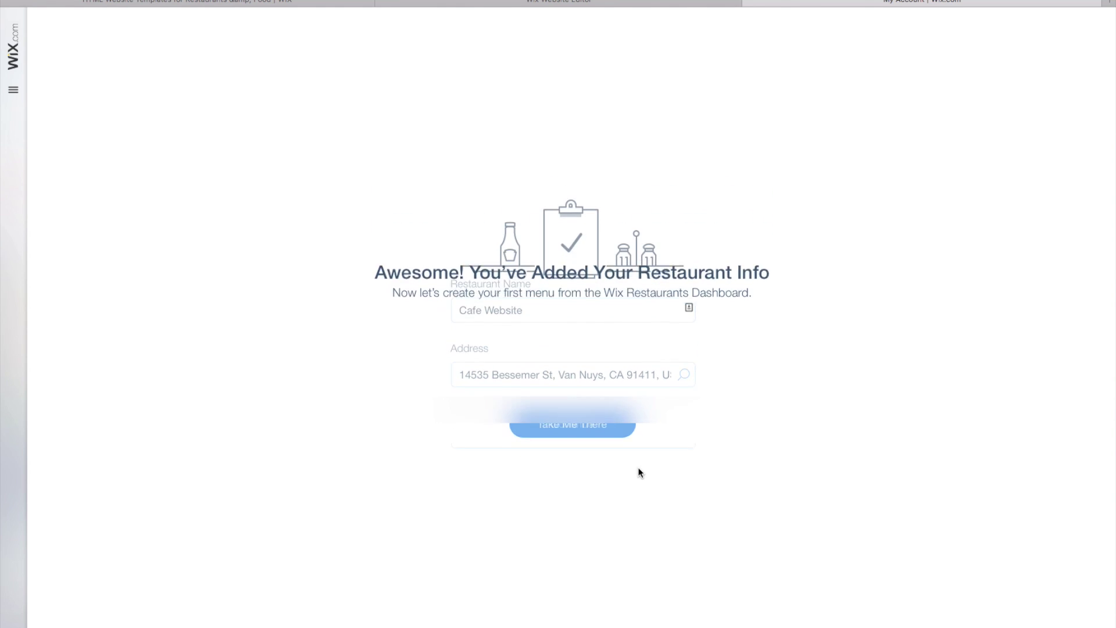
{"action": "left_click", "coordinate": [571, 402]}
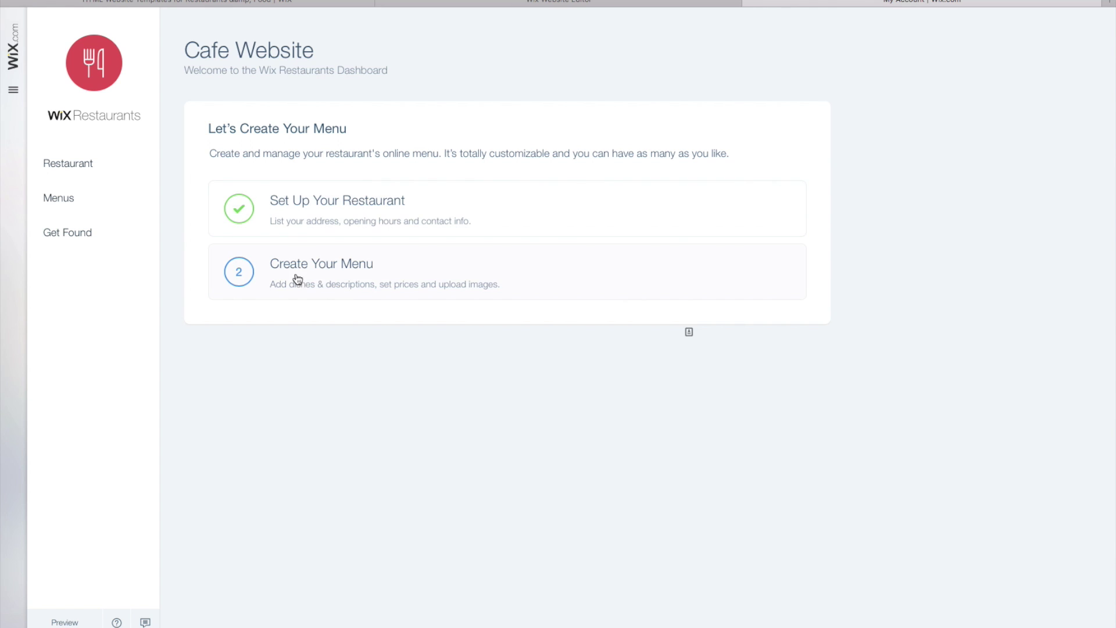
Step: Browse the Get Found and Restaurant settings, view the 24/7 opening hours unchanged, then open Menus
{"action": "left_click", "coordinate": [67, 240]}
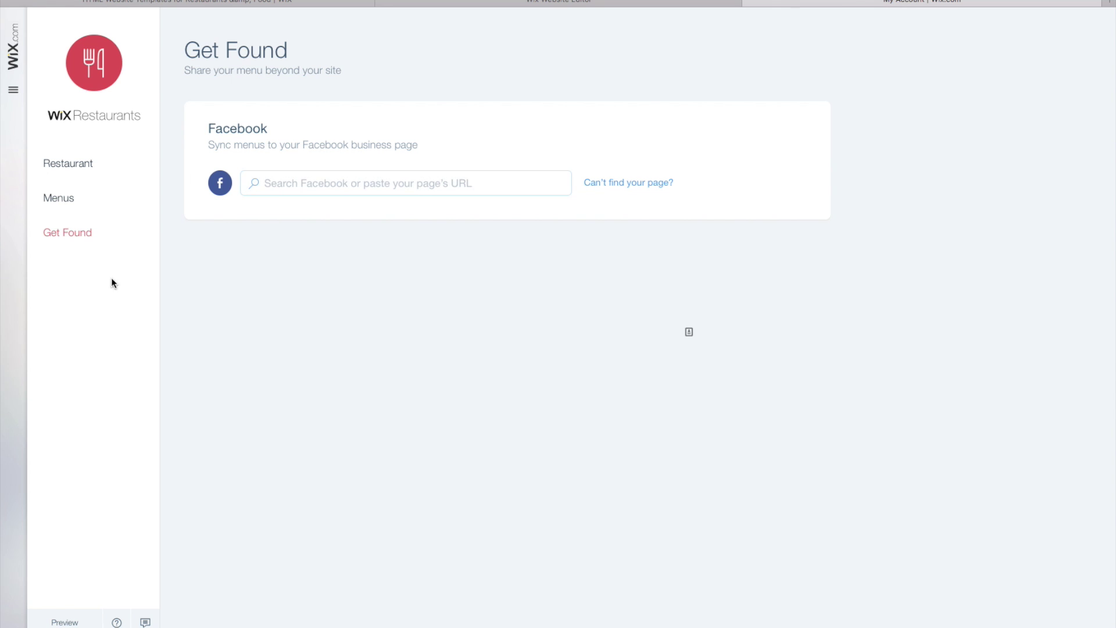
{"action": "left_click", "coordinate": [60, 170]}
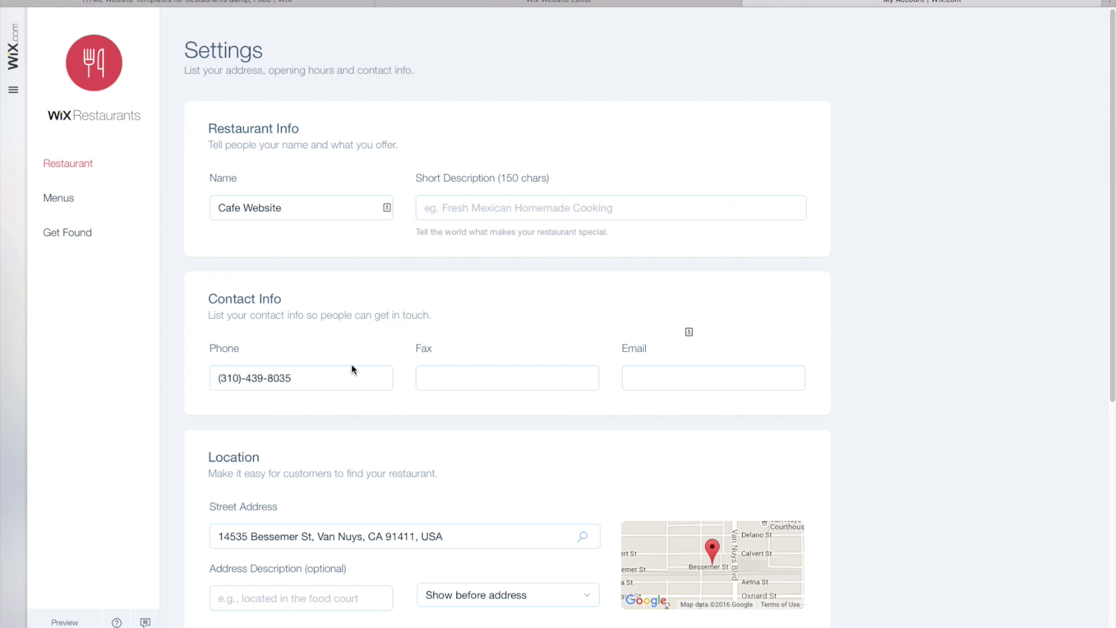
{"action": "scroll", "coordinate": [352, 368], "scroll_direction": "down", "scroll_amount": 1}
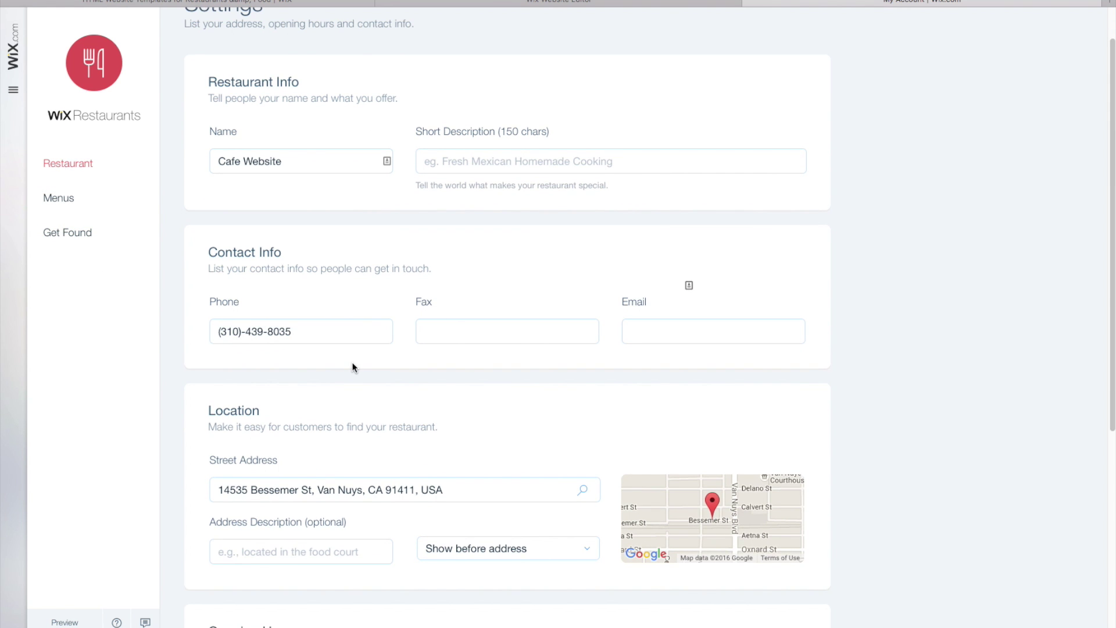
{"action": "scroll", "coordinate": [407, 343], "scroll_direction": "down", "scroll_amount": 2}
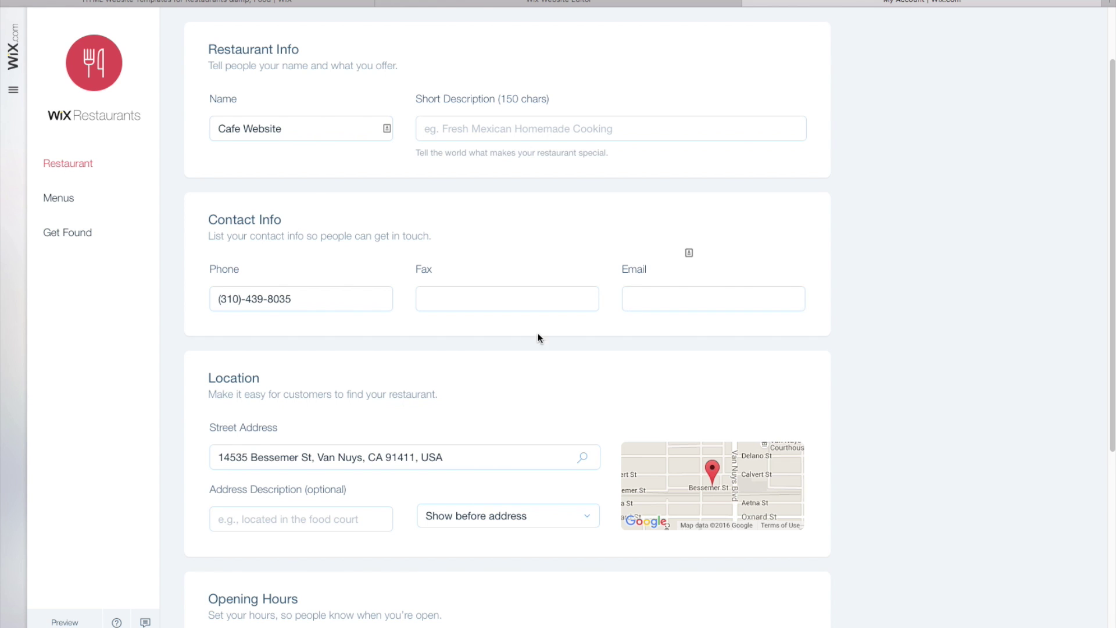
{"action": "scroll", "coordinate": [462, 366], "scroll_direction": "down", "scroll_amount": 2}
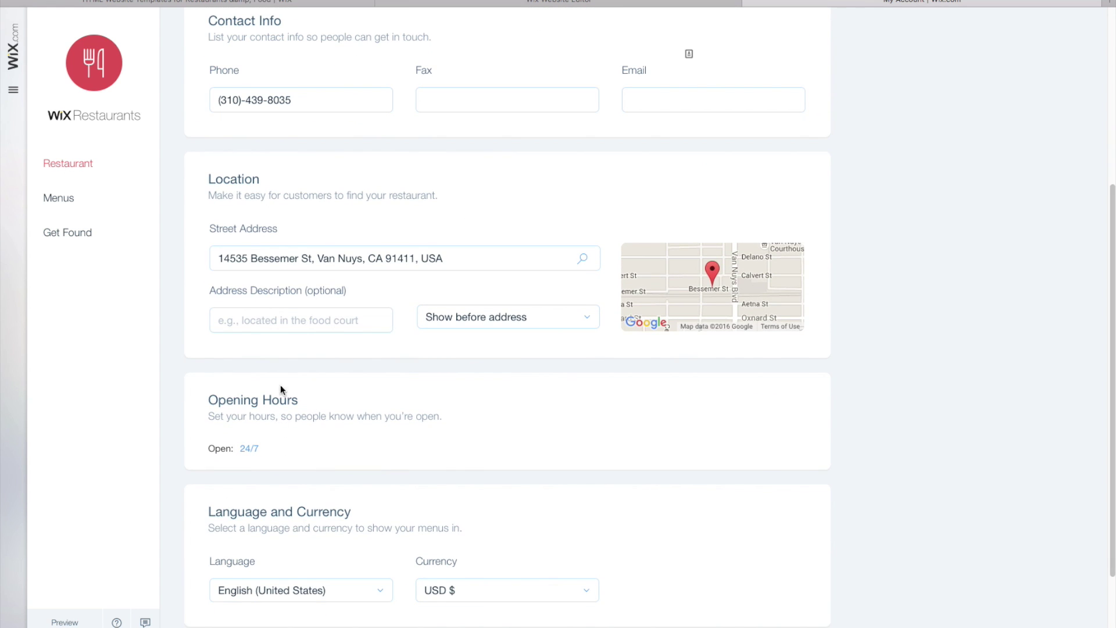
{"action": "scroll", "coordinate": [326, 402], "scroll_direction": "down", "scroll_amount": 2}
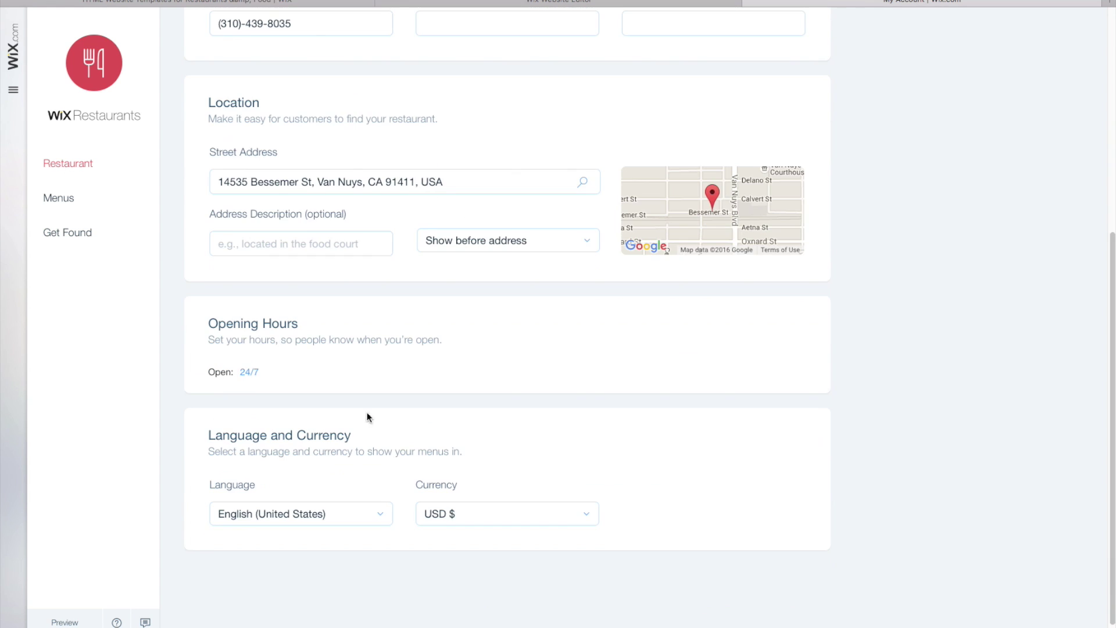
{"action": "left_click", "coordinate": [247, 373]}
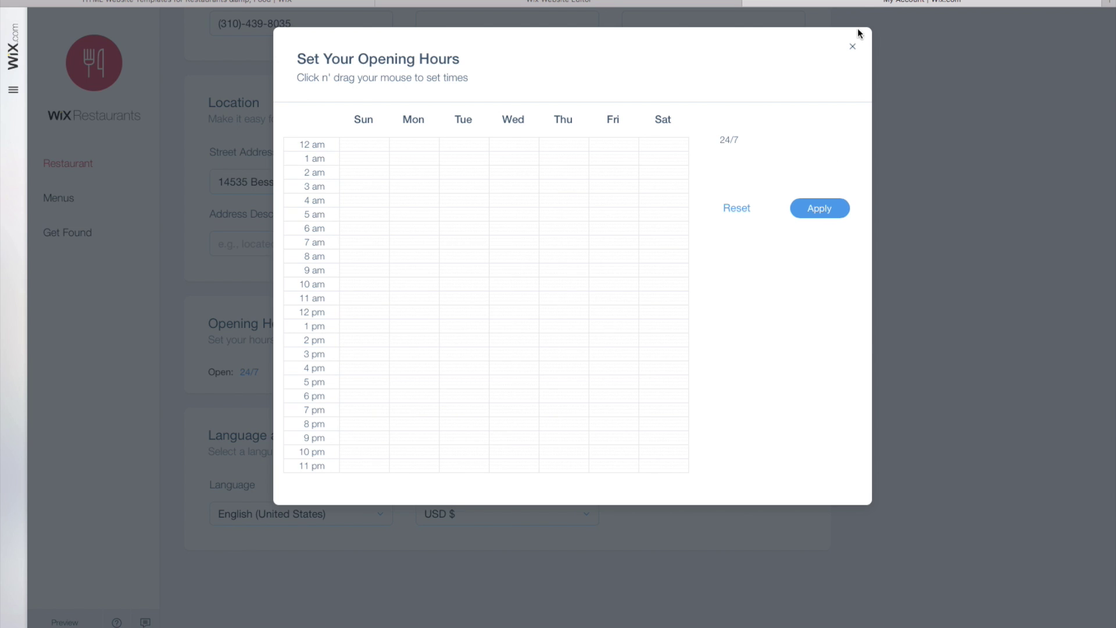
{"action": "left_click", "coordinate": [853, 47]}
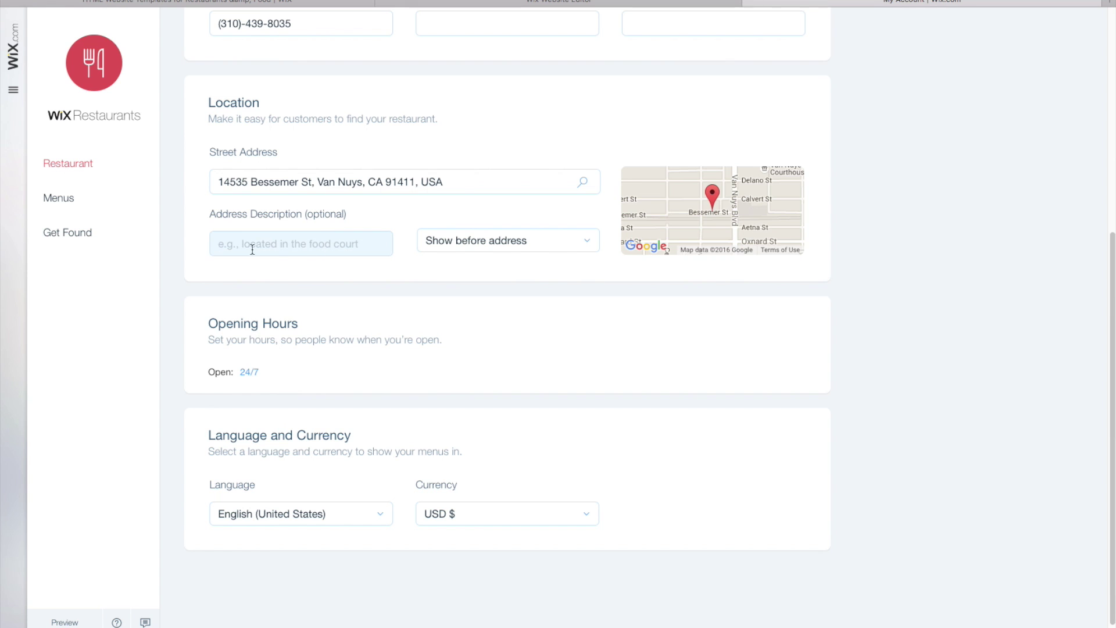
{"action": "left_click", "coordinate": [58, 198]}
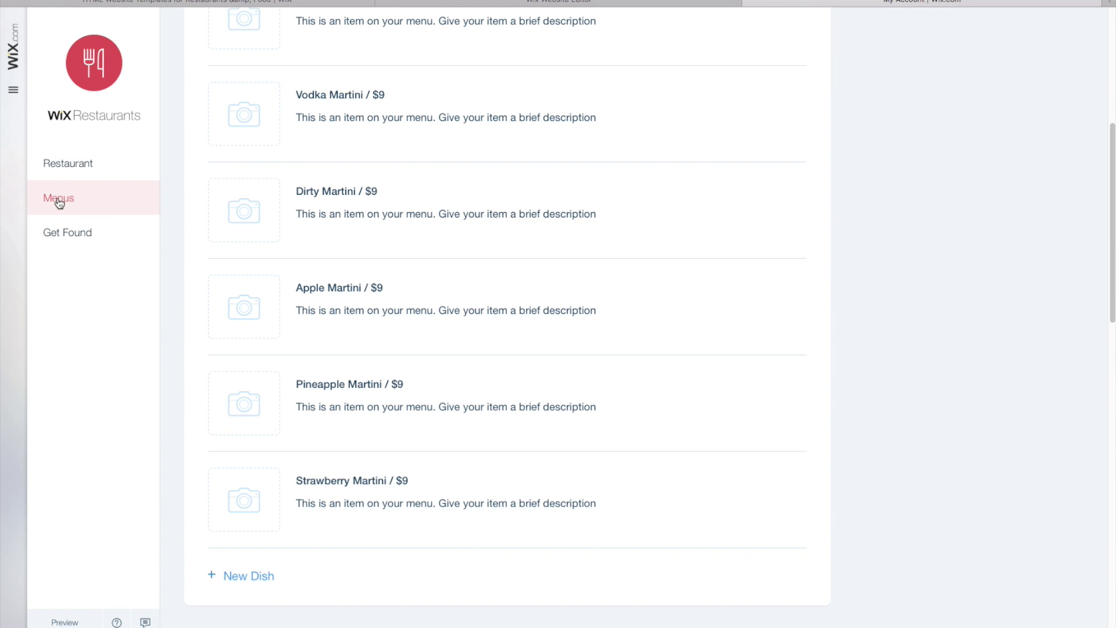
Step: Retitle the Cocktails menu to 'Our Menu', keeping its existing description
{"action": "scroll", "coordinate": [544, 317], "scroll_direction": "up", "scroll_amount": 6}
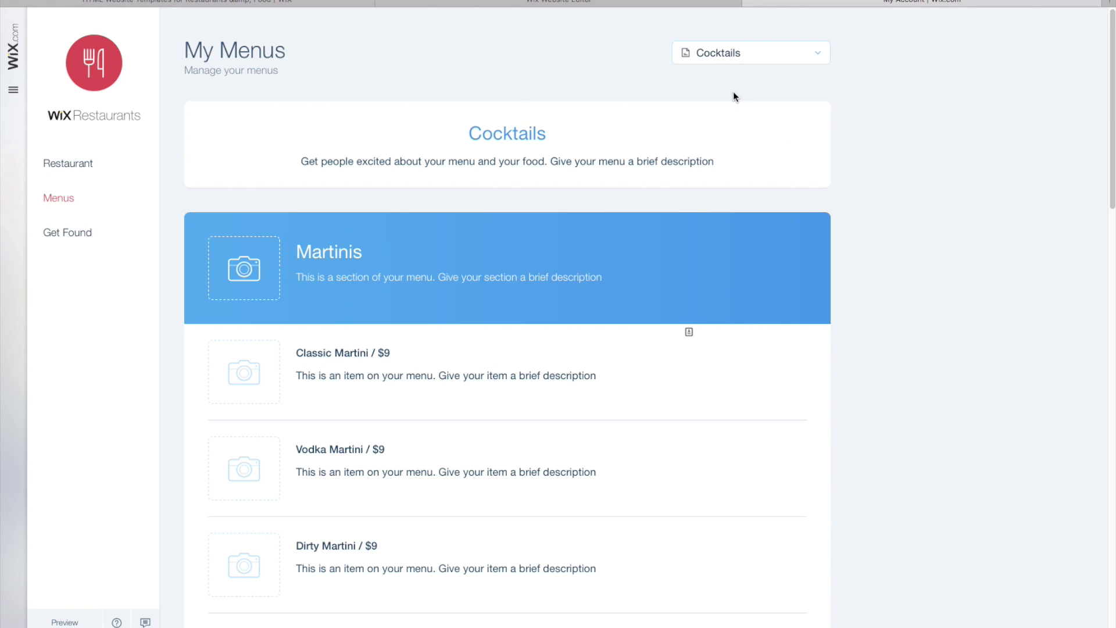
{"action": "left_click", "coordinate": [801, 63]}
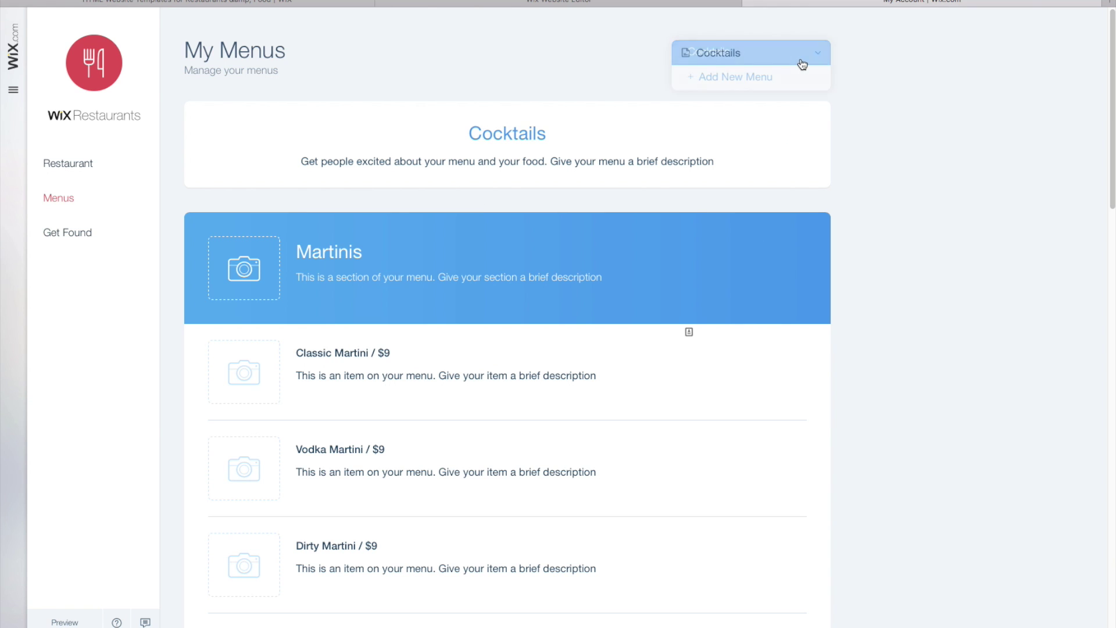
{"action": "left_click", "coordinate": [787, 92]}
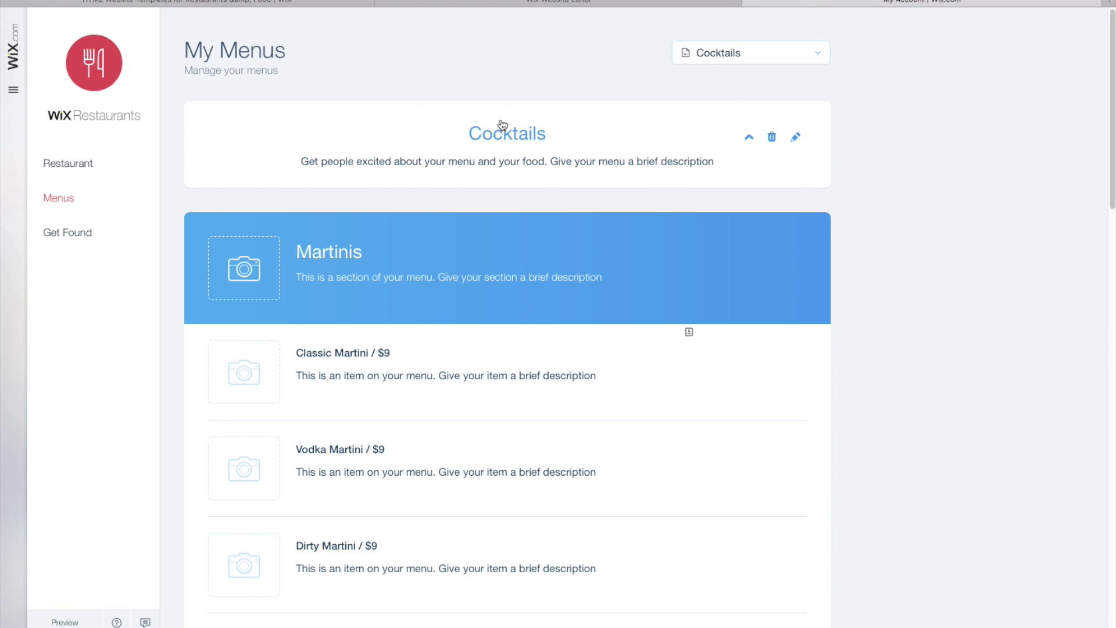
{"action": "left_click", "coordinate": [519, 133]}
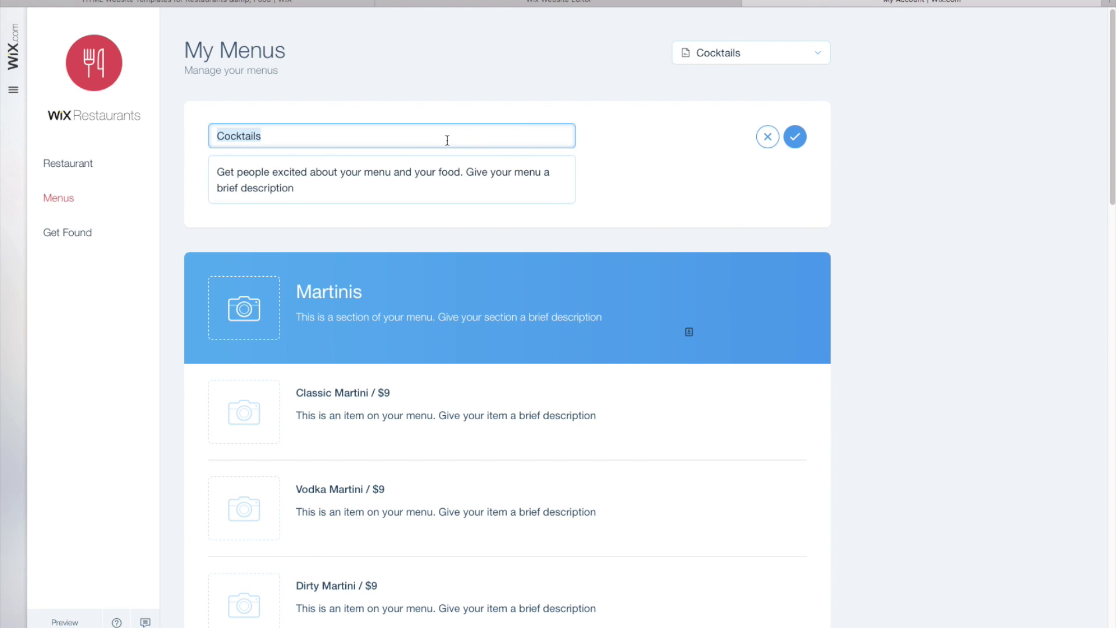
{"action": "type", "text": "Our Menu"}
{"action": "left_click", "coordinate": [795, 136]}
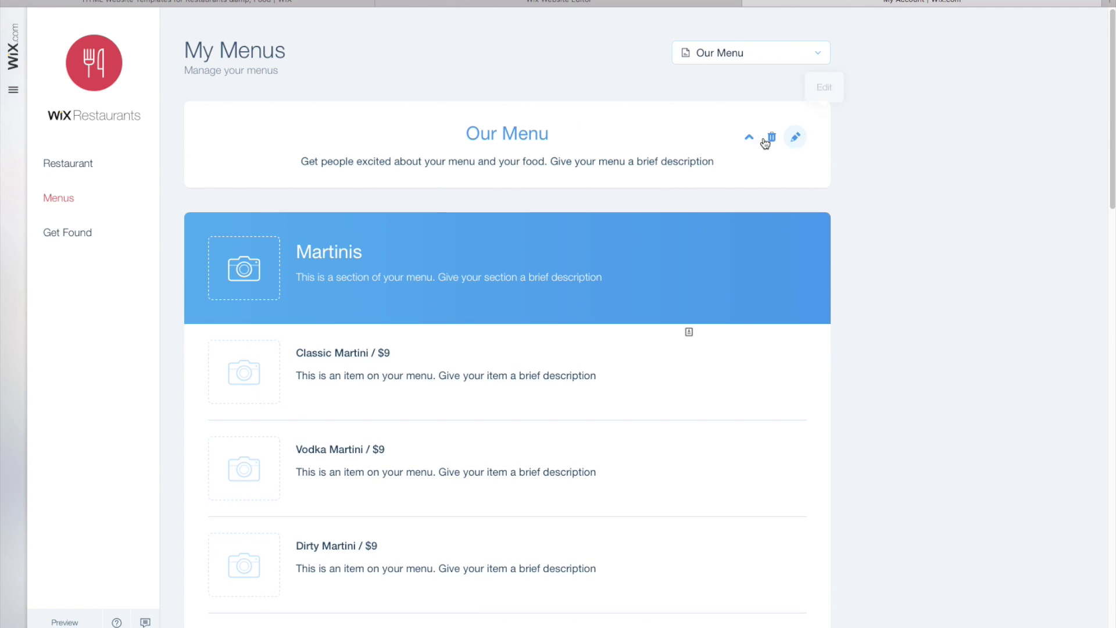
{"action": "left_click", "coordinate": [320, 165]}
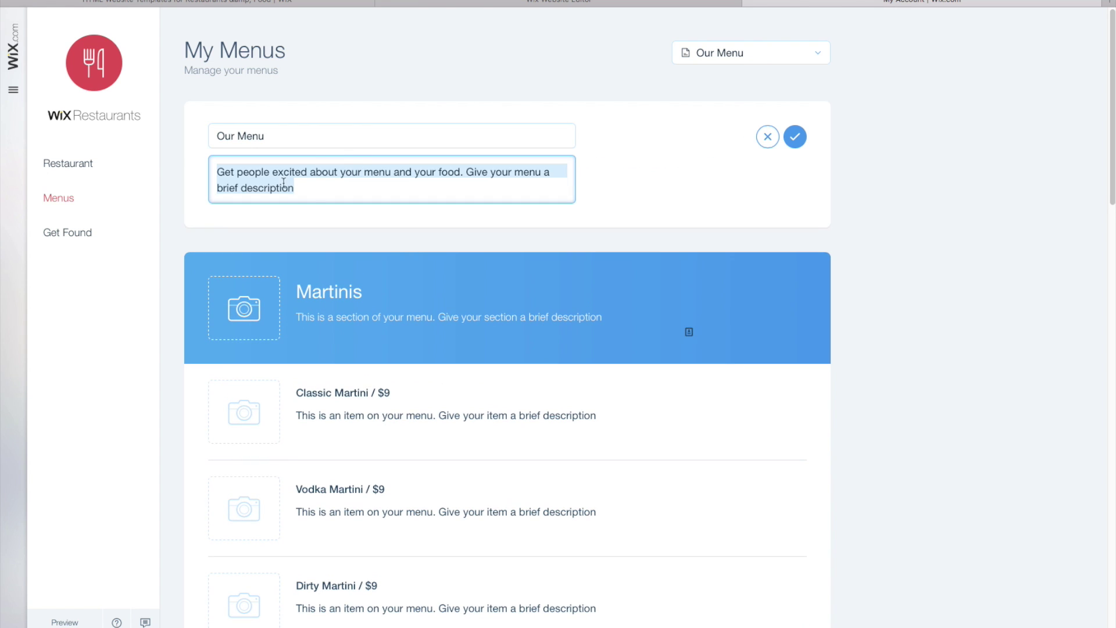
{"action": "left_click", "coordinate": [795, 137]}
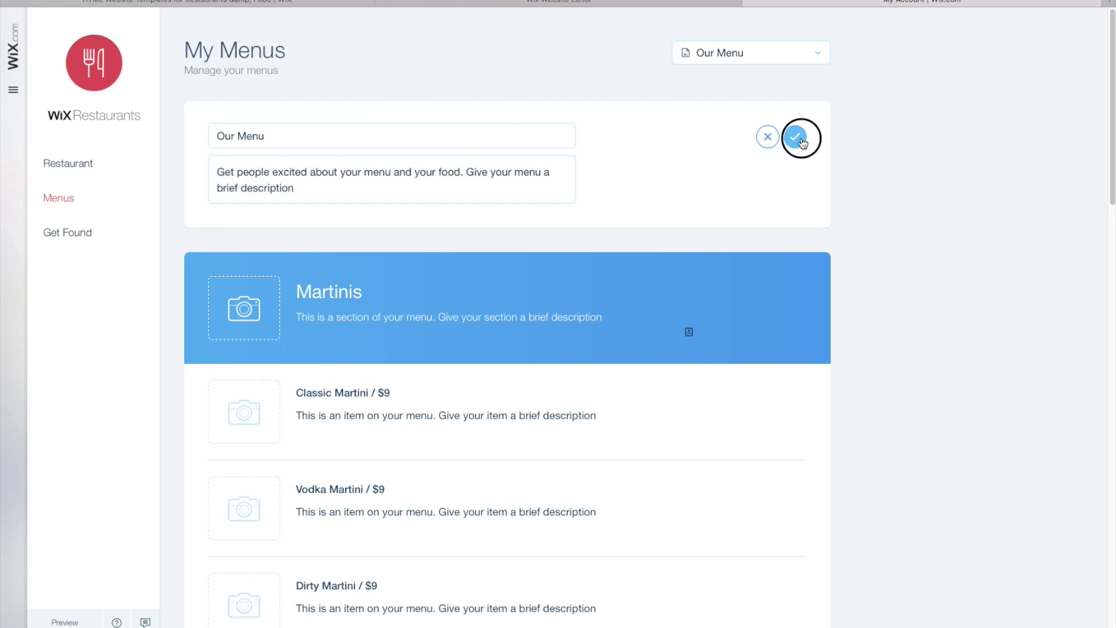
{"action": "scroll", "coordinate": [768, 293], "scroll_direction": "down", "scroll_amount": 3}
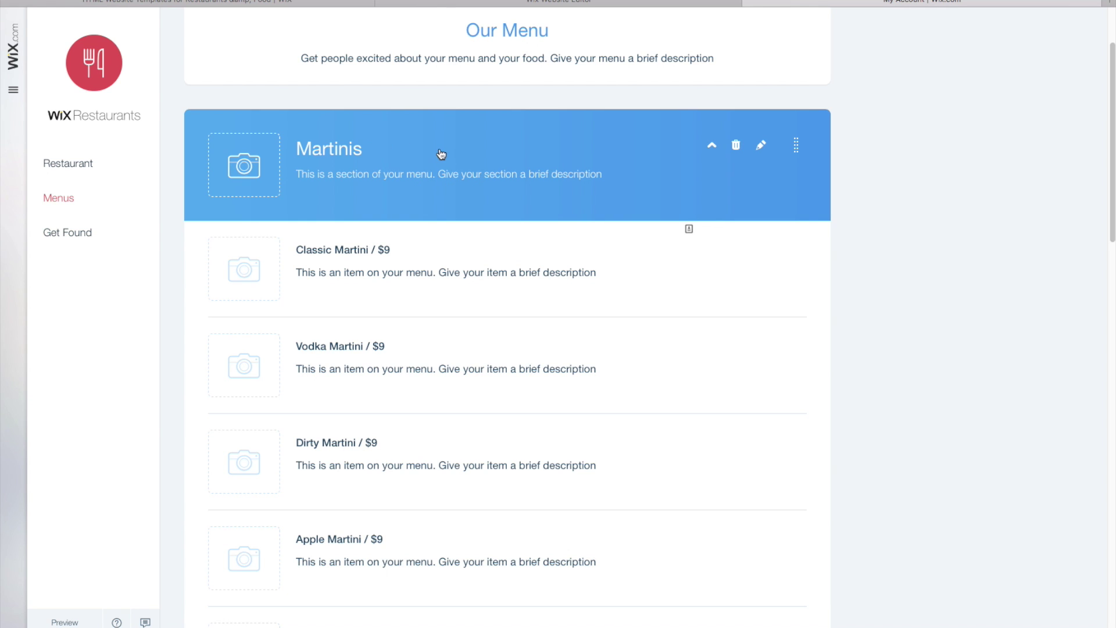
Step: Rename the Martinis section to 'Appetizers'
{"action": "left_click", "coordinate": [762, 145]}
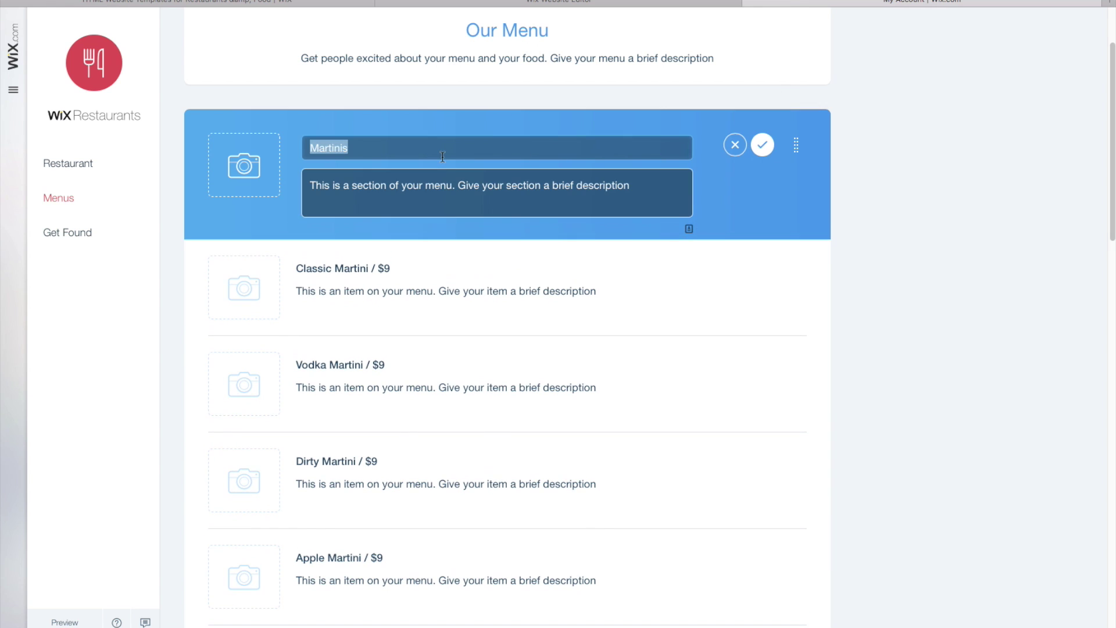
{"action": "type", "text": "Appa"}
{"action": "key", "text": "BackSpace"}
{"action": "type", "text": "etizers"}
{"action": "left_click", "coordinate": [481, 187]}
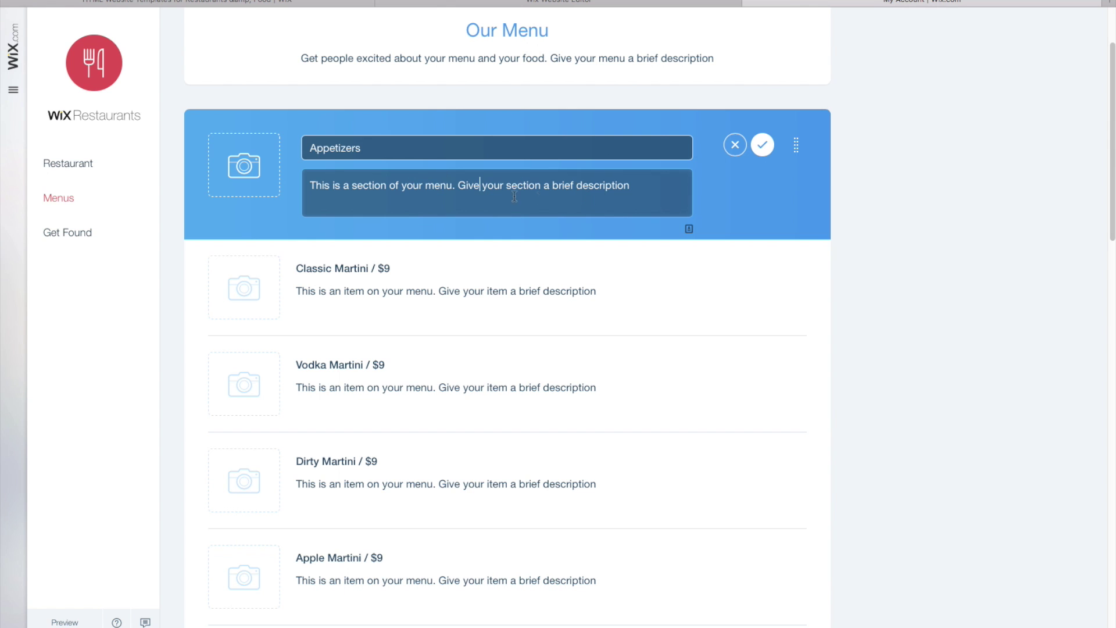
Step: Rename the Classic Martini dish to 'Chips', save it, and move it to the top of the section
{"action": "left_click", "coordinate": [448, 289]}
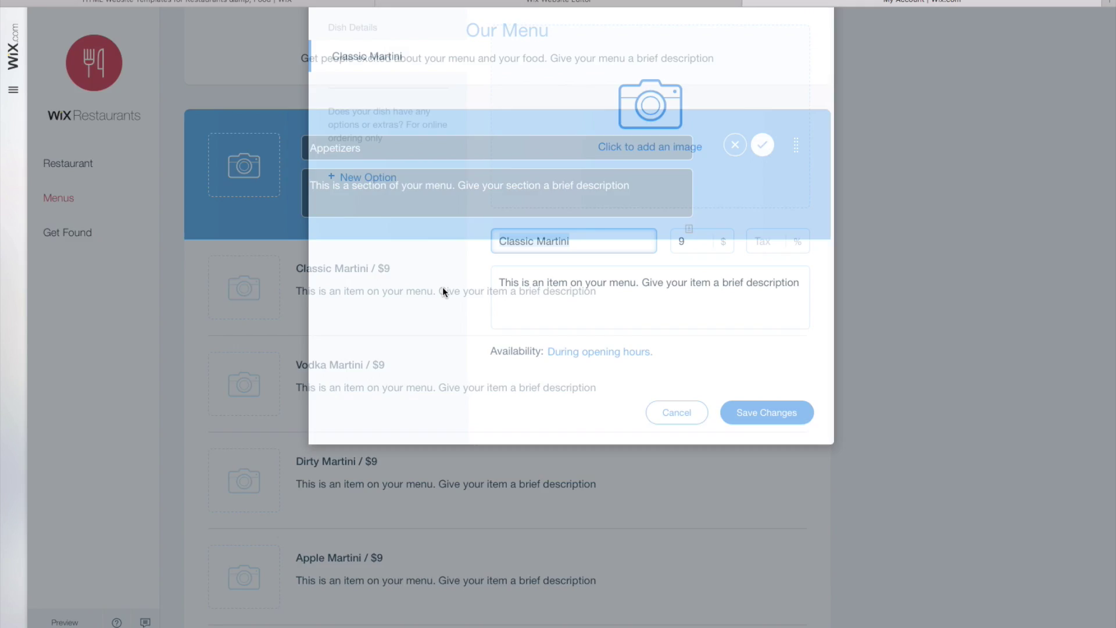
{"action": "key", "text": "Escape"}
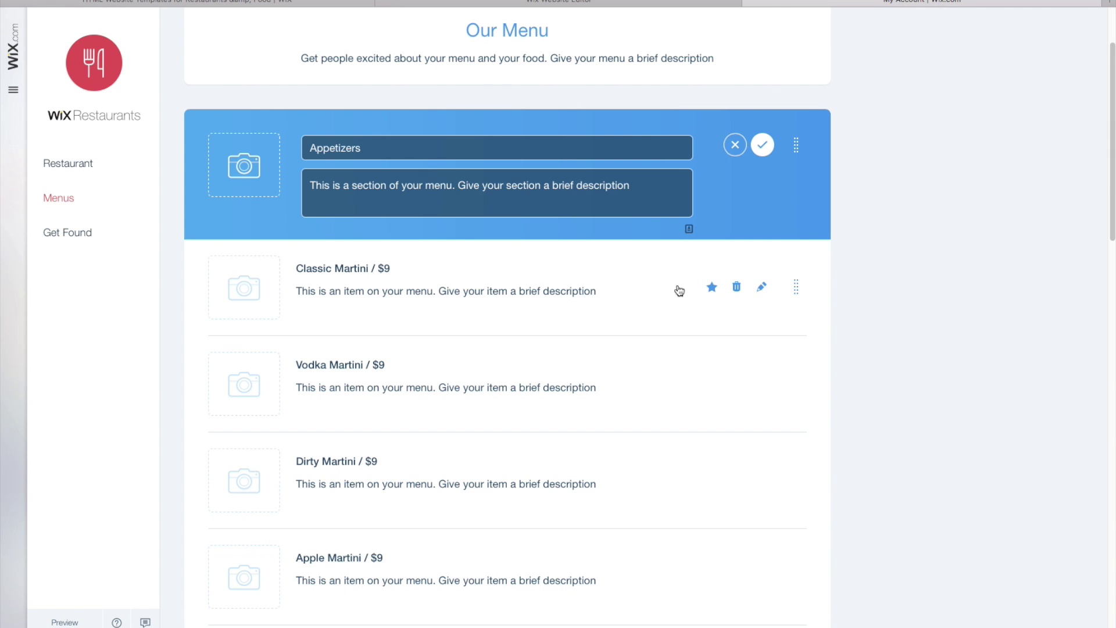
{"action": "left_click", "coordinate": [763, 287]}
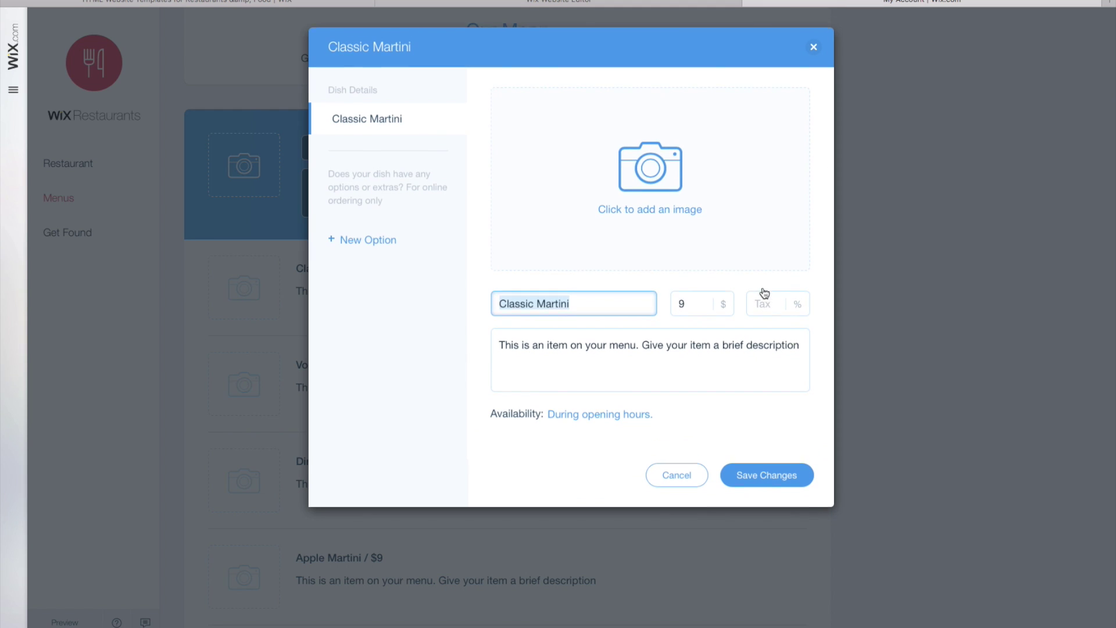
{"action": "triple_click", "coordinate": [586, 305]}
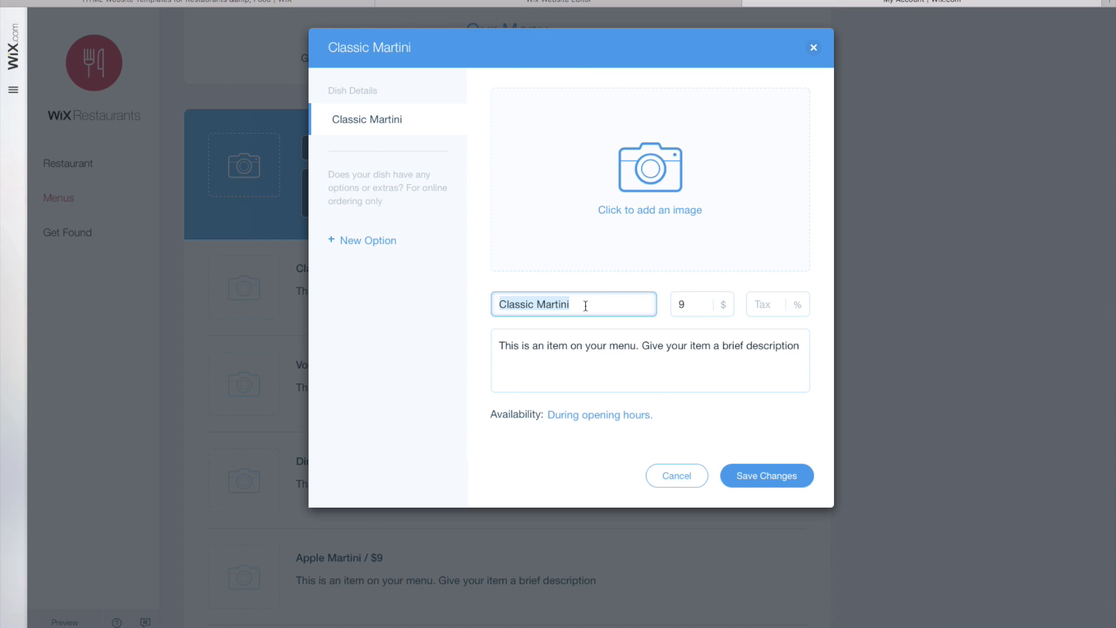
{"action": "type", "text": "Chips"}
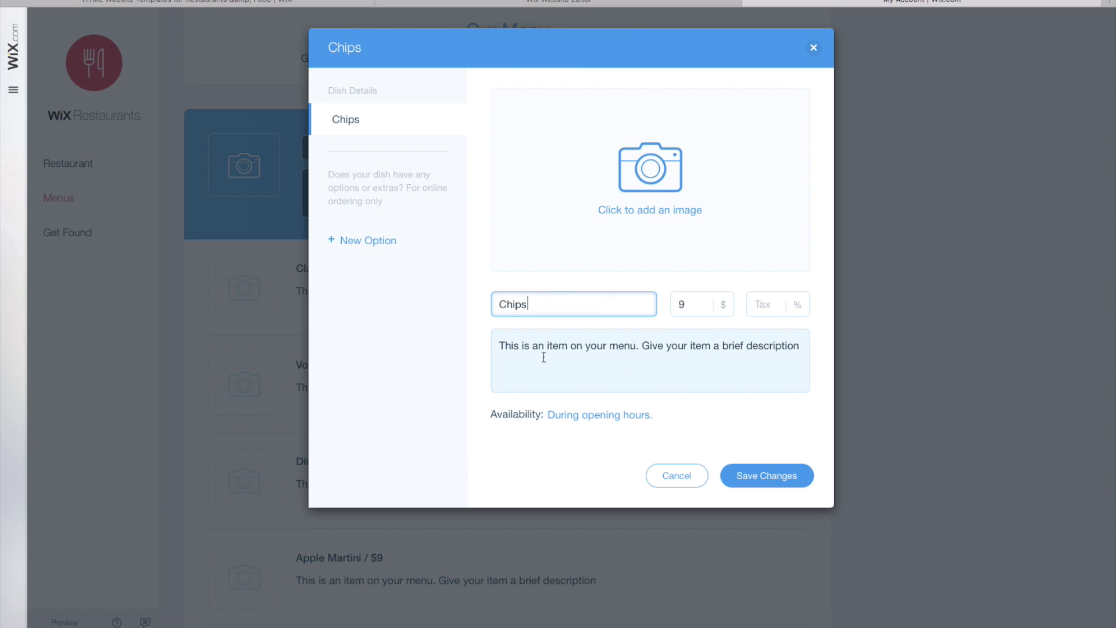
{"action": "left_click", "coordinate": [787, 483]}
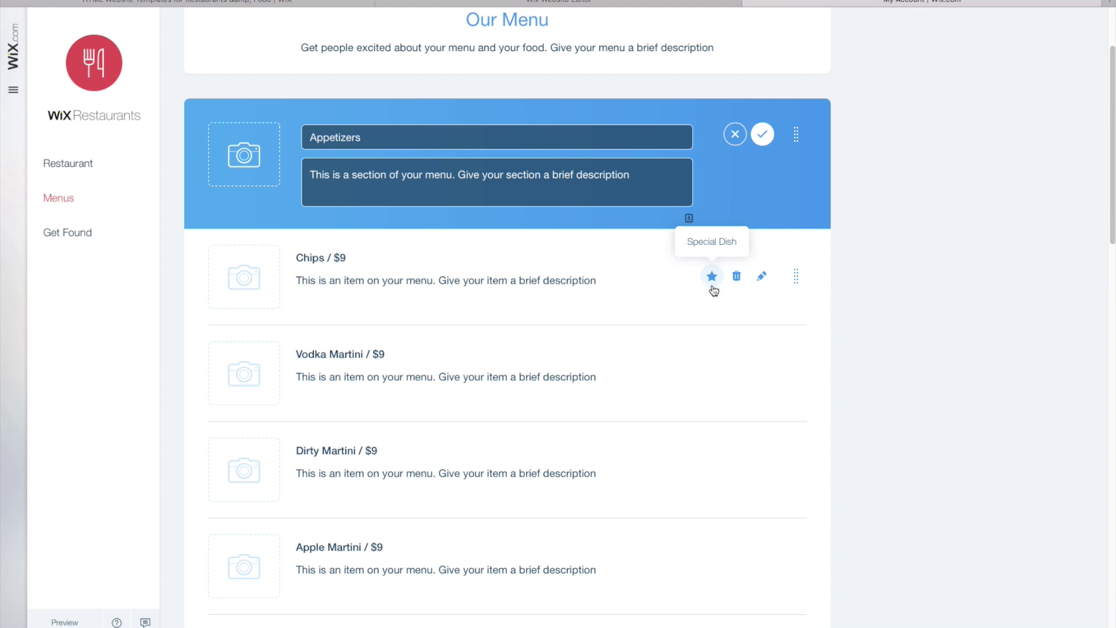
{"action": "left_click_drag", "start_coordinate": [796, 277], "coordinate": [798, 443]}
{"action": "left_click_drag", "start_coordinate": [775, 420], "coordinate": [769, 286]}
Step: Review the updated menu and go back to the site editor's MENU page
{"action": "scroll", "coordinate": [682, 369], "scroll_direction": "down", "scroll_amount": 10}
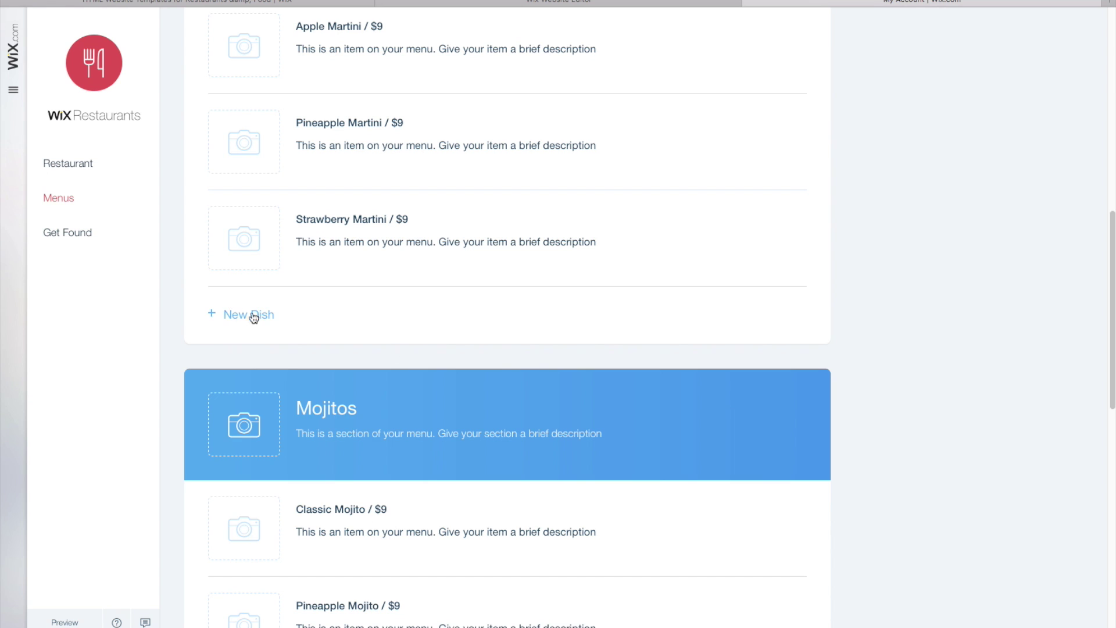
{"action": "scroll", "coordinate": [381, 332], "scroll_direction": "down", "scroll_amount": 3}
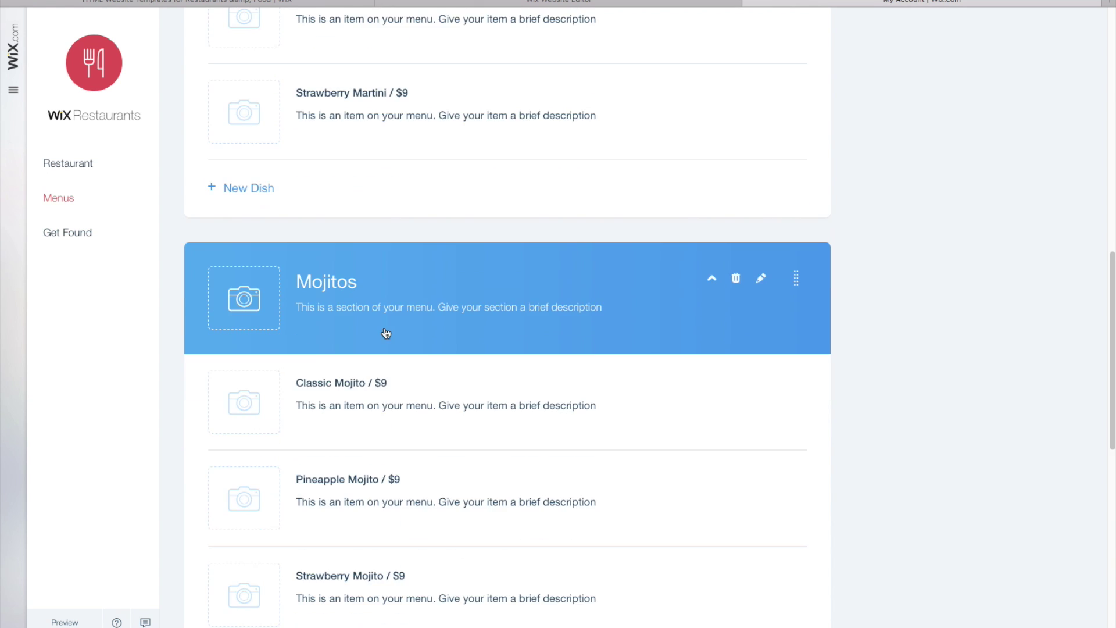
{"action": "scroll", "coordinate": [386, 333], "scroll_direction": "down", "scroll_amount": 13}
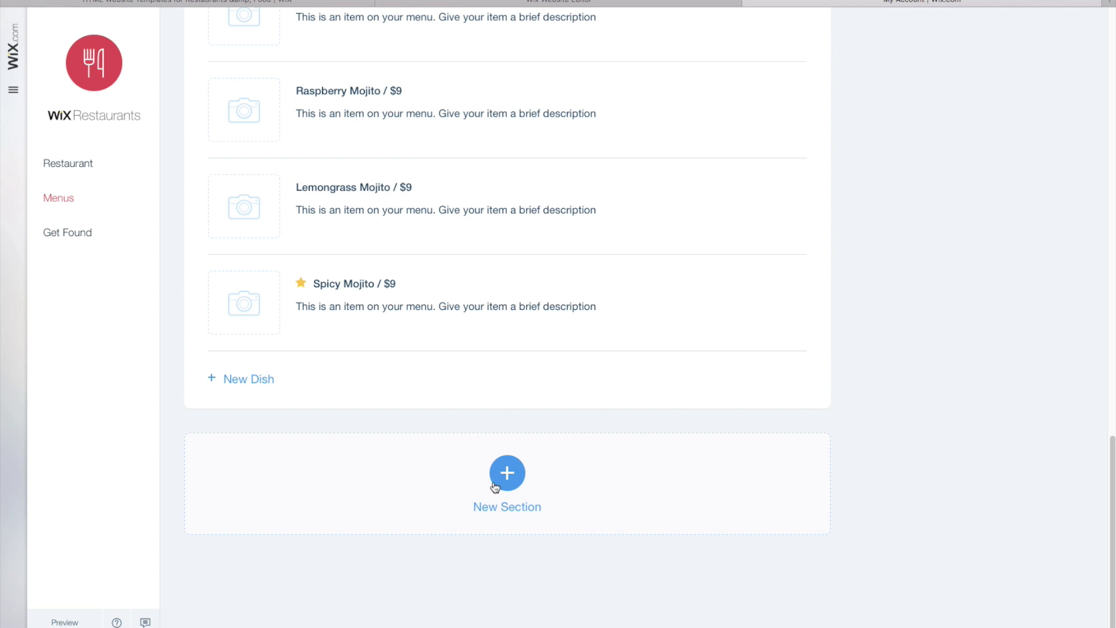
{"action": "scroll", "coordinate": [465, 483], "scroll_direction": "up", "scroll_amount": 13}
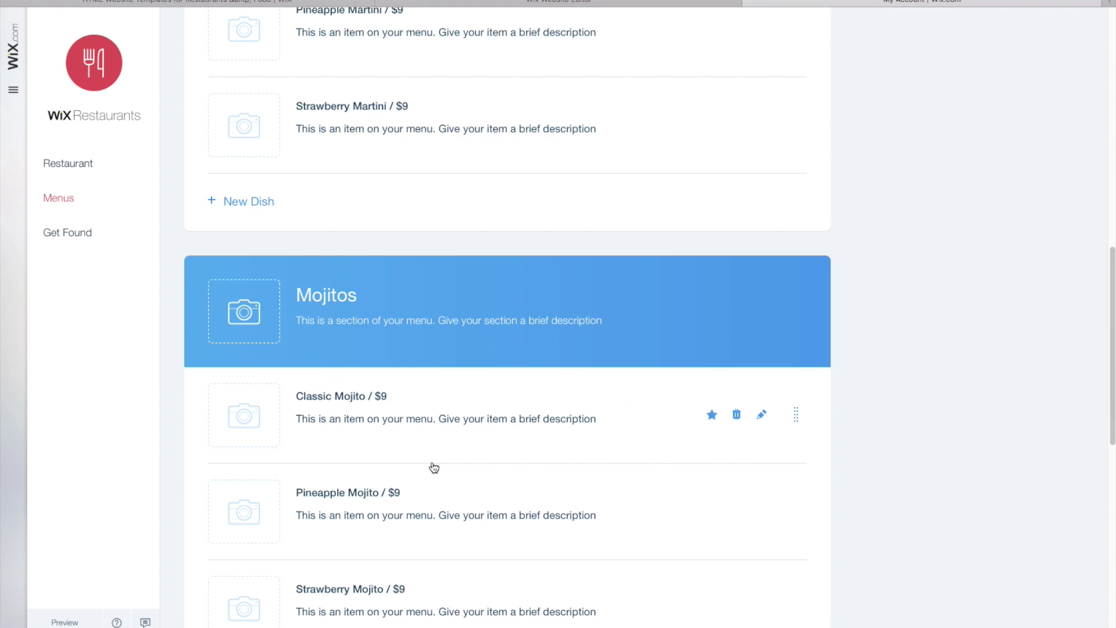
{"action": "scroll", "coordinate": [434, 467], "scroll_direction": "up", "scroll_amount": 20}
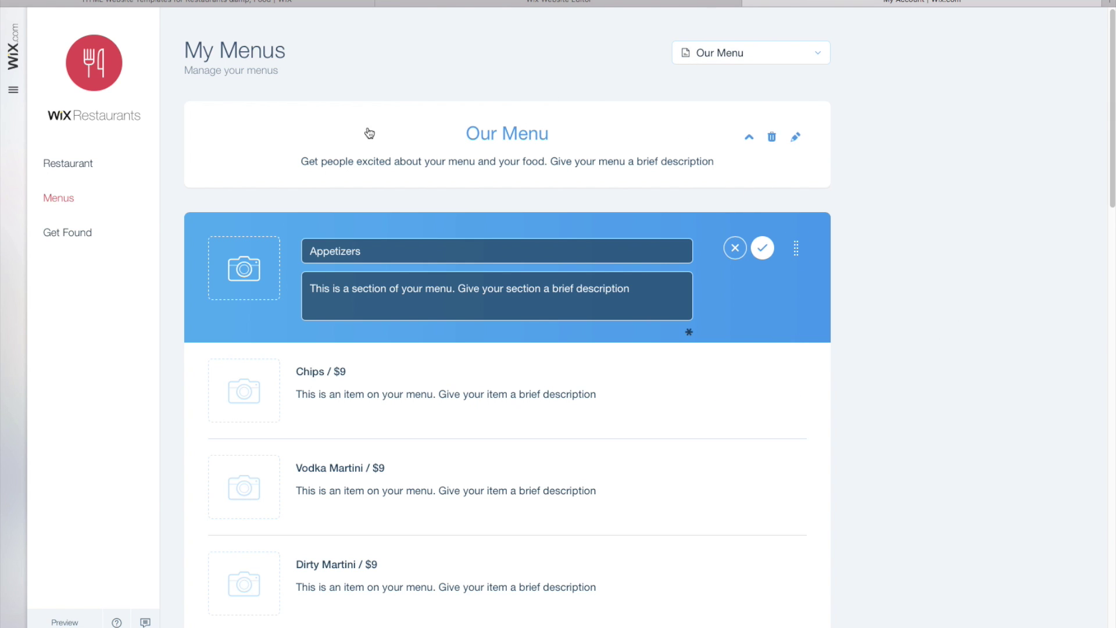
{"action": "left_click", "coordinate": [67, 622]}
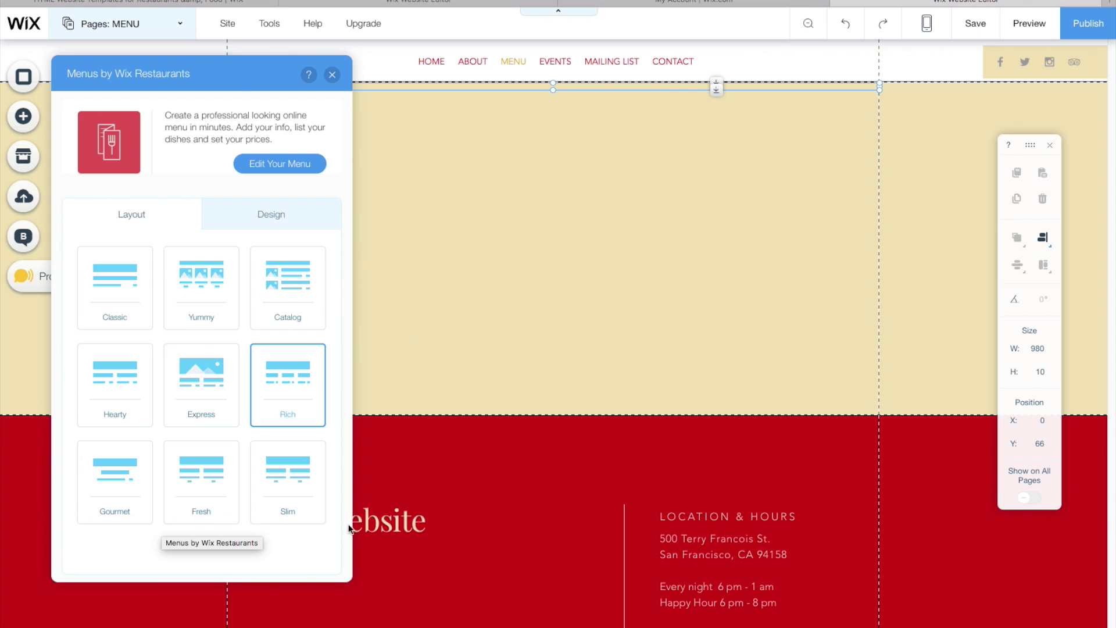
Step: Move the Menus settings panel aside and preview the menu page
{"action": "left_click_drag", "start_coordinate": [407, 123], "coordinate": [835, 121]}
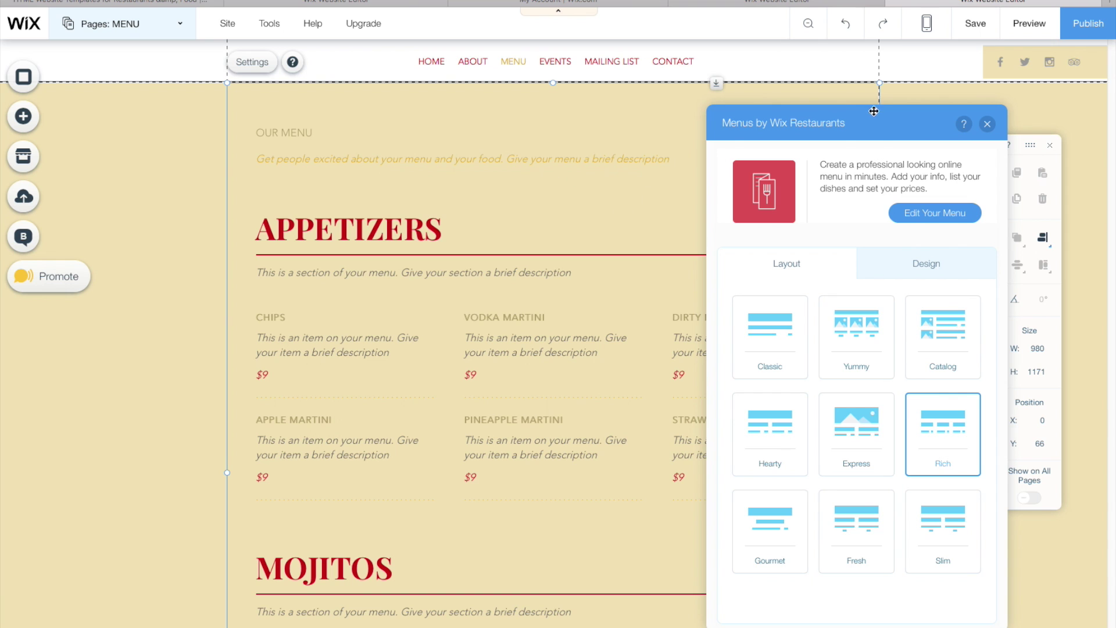
{"action": "left_click", "coordinate": [1033, 26]}
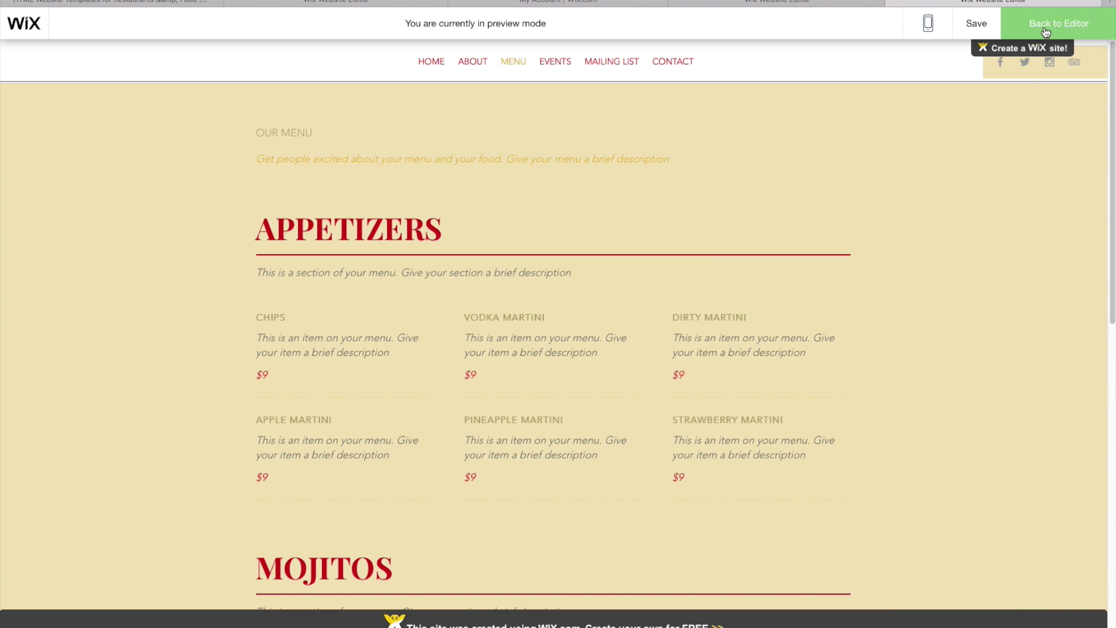
{"action": "left_click", "coordinate": [1046, 32]}
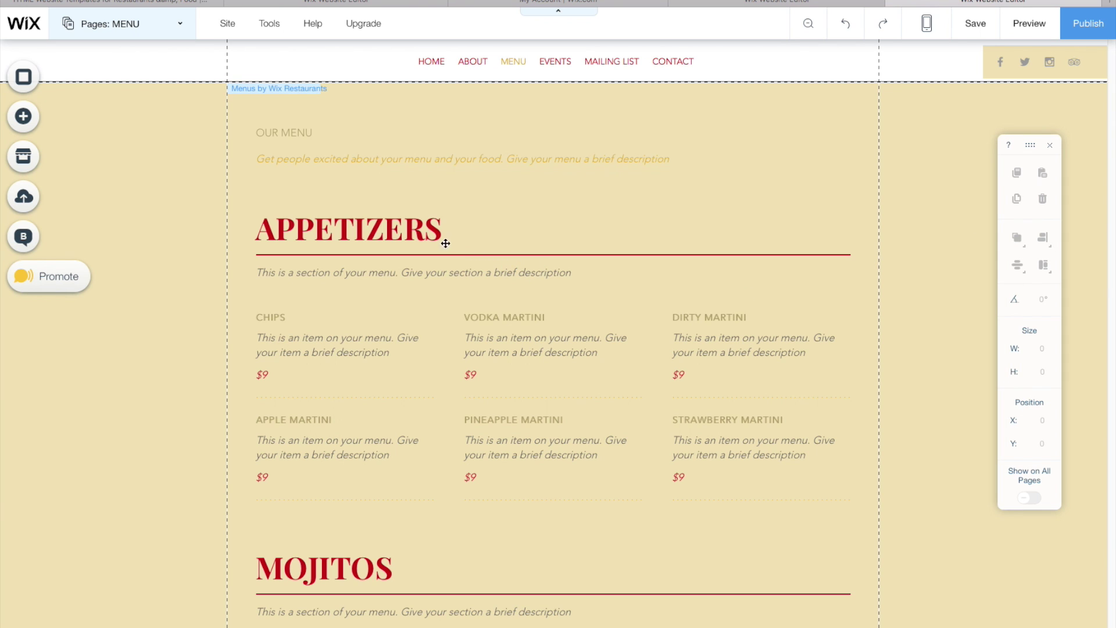
Step: Save the site, then switch to the HOME page for editing
{"action": "left_click", "coordinate": [972, 25]}
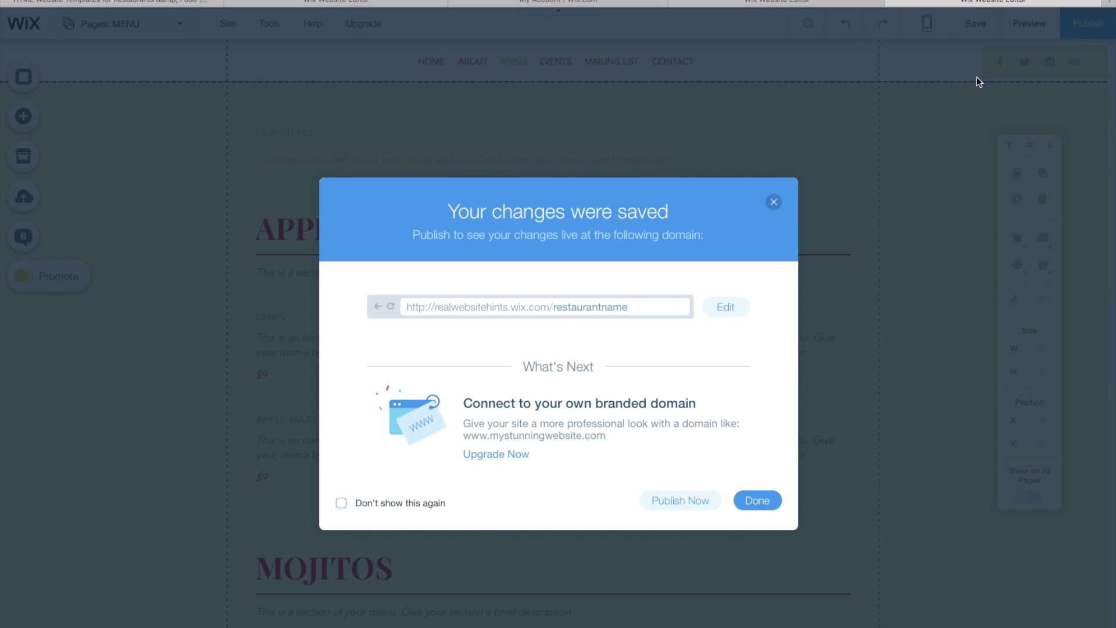
{"action": "left_click", "coordinate": [767, 508]}
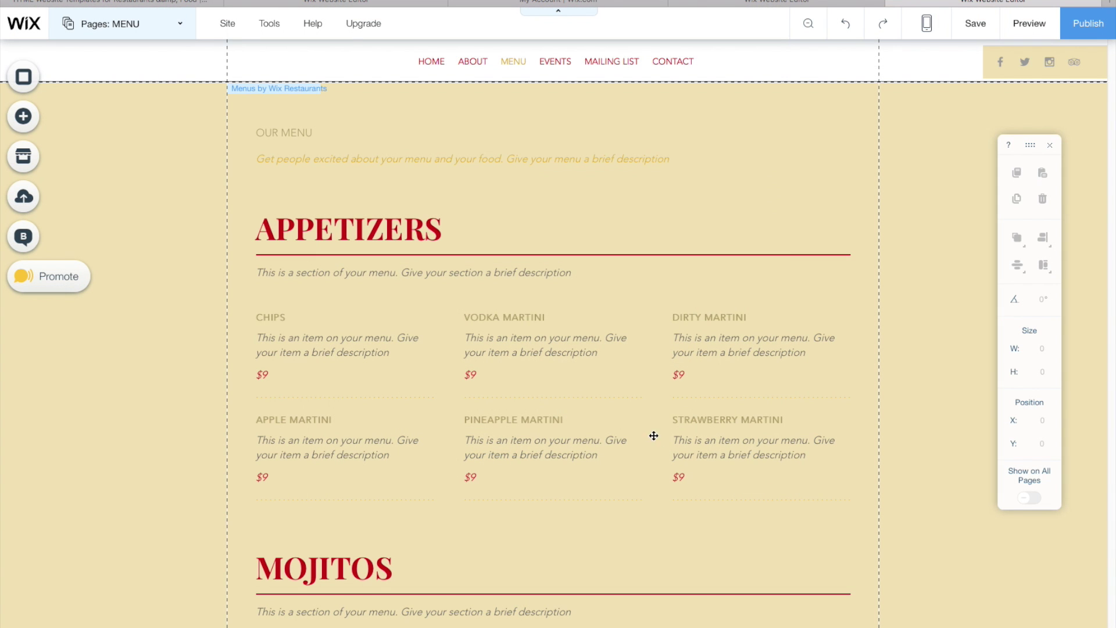
{"action": "left_click", "coordinate": [631, 228]}
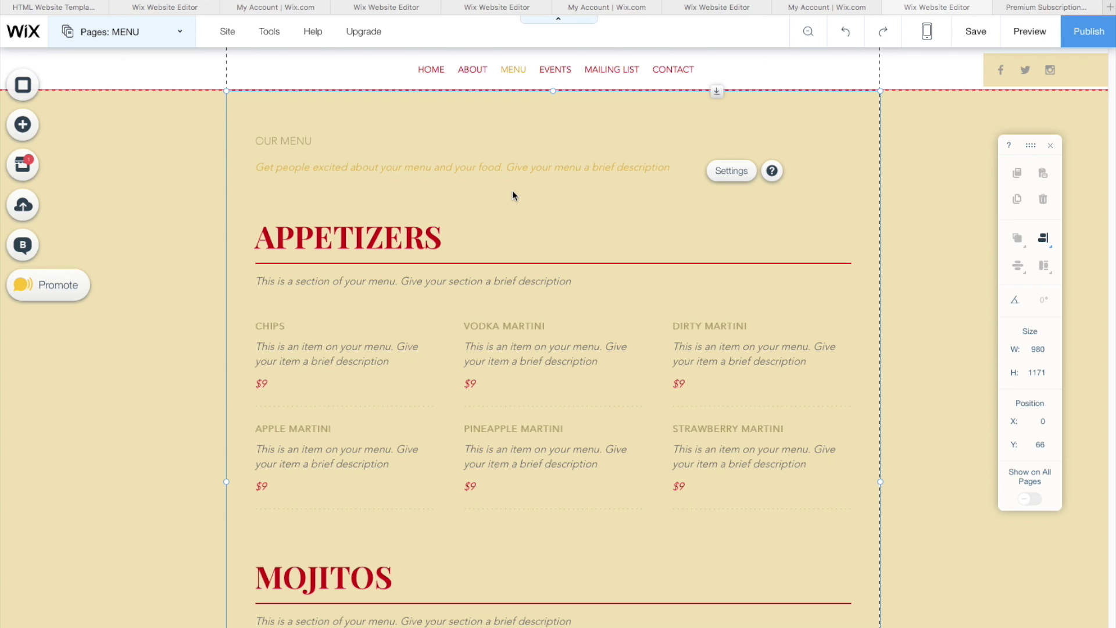
{"action": "left_click", "coordinate": [175, 35]}
{"action": "left_click", "coordinate": [116, 127]}
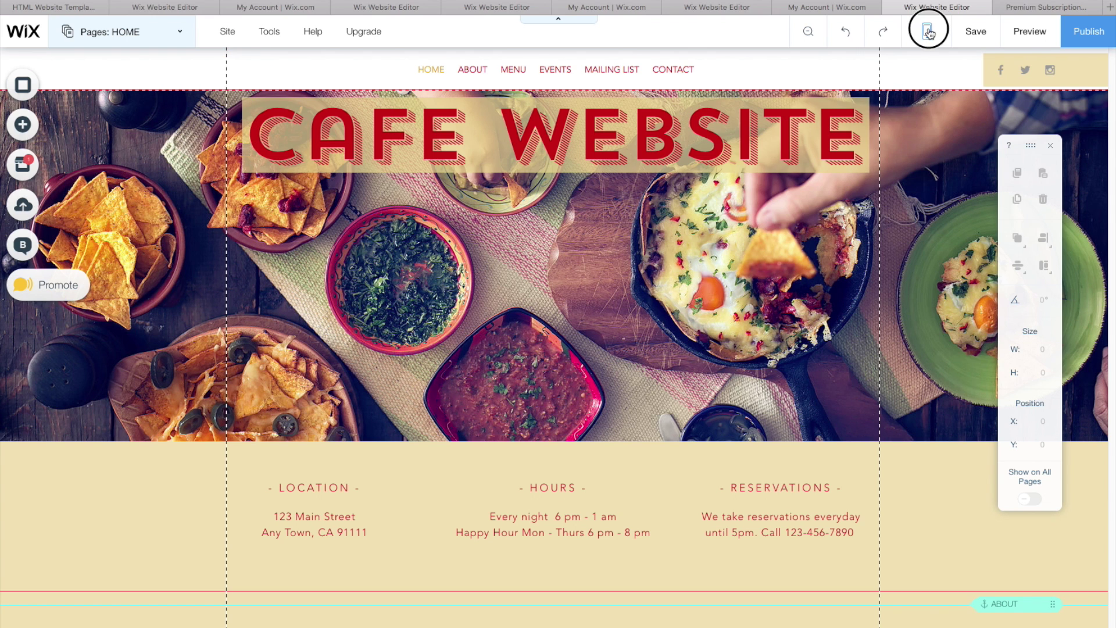
Step: In the mobile layout, shrink the CAFE WEBSITE heading four sizes and resize its box to one line
{"action": "mouse_move", "coordinate": [927, 33]}
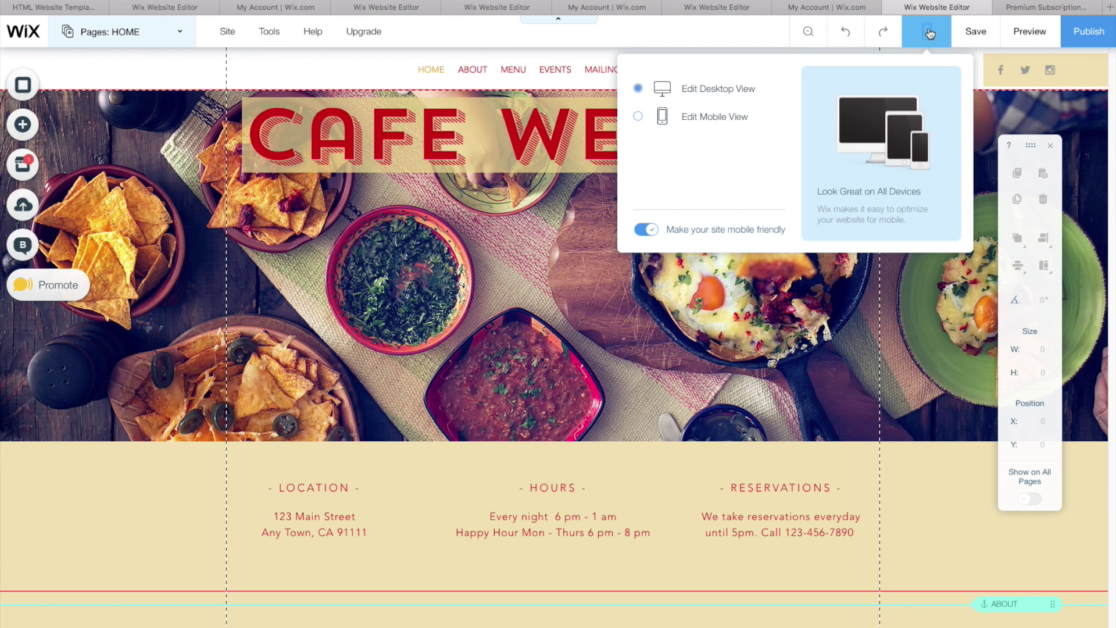
{"action": "left_click", "coordinate": [719, 117]}
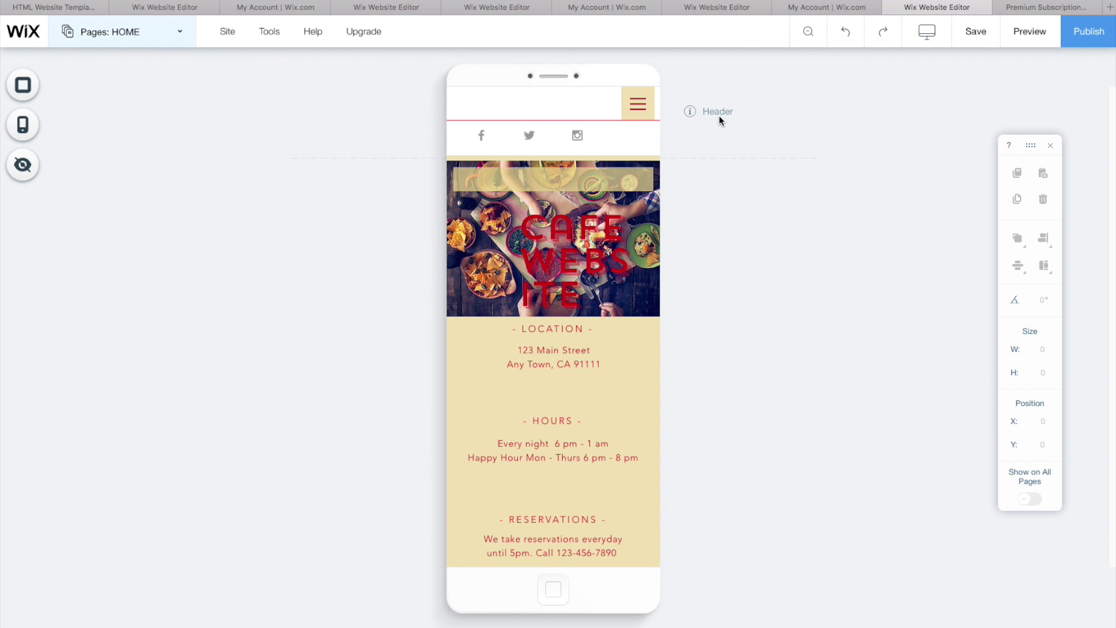
{"action": "left_click", "coordinate": [581, 247]}
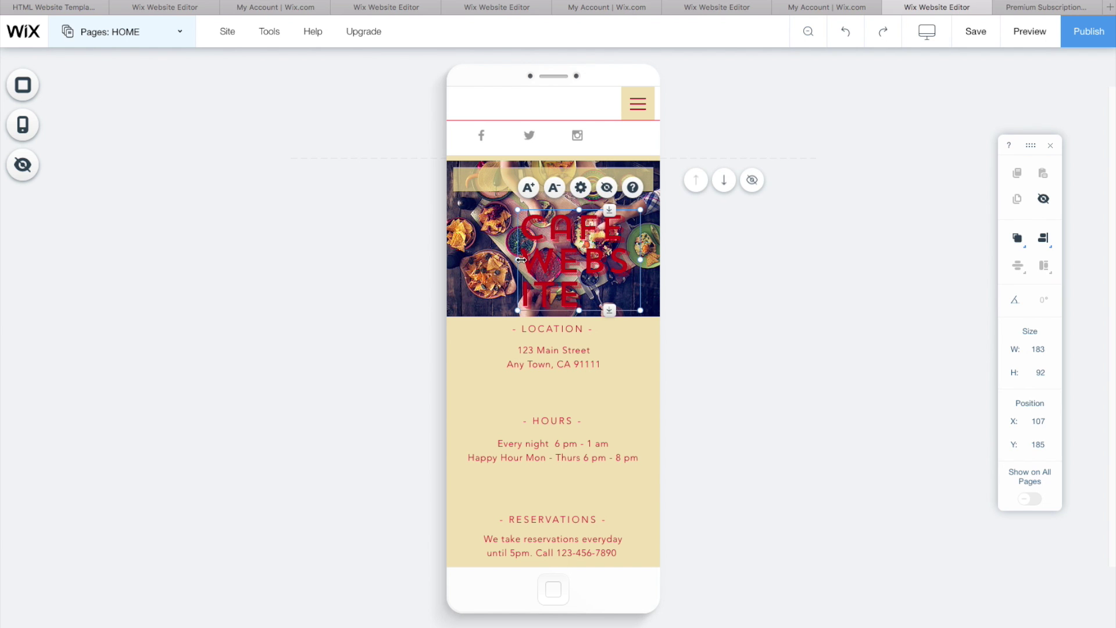
{"action": "left_click_drag", "start_coordinate": [519, 261], "coordinate": [474, 261]}
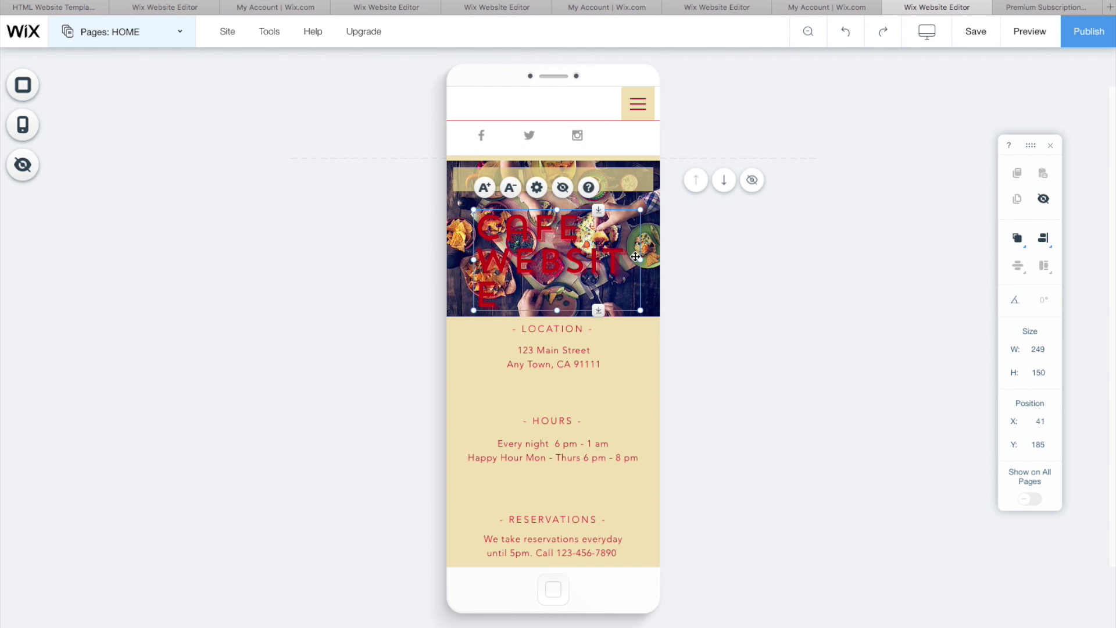
{"action": "left_click", "coordinate": [514, 194]}
{"action": "left_click", "coordinate": [518, 195]}
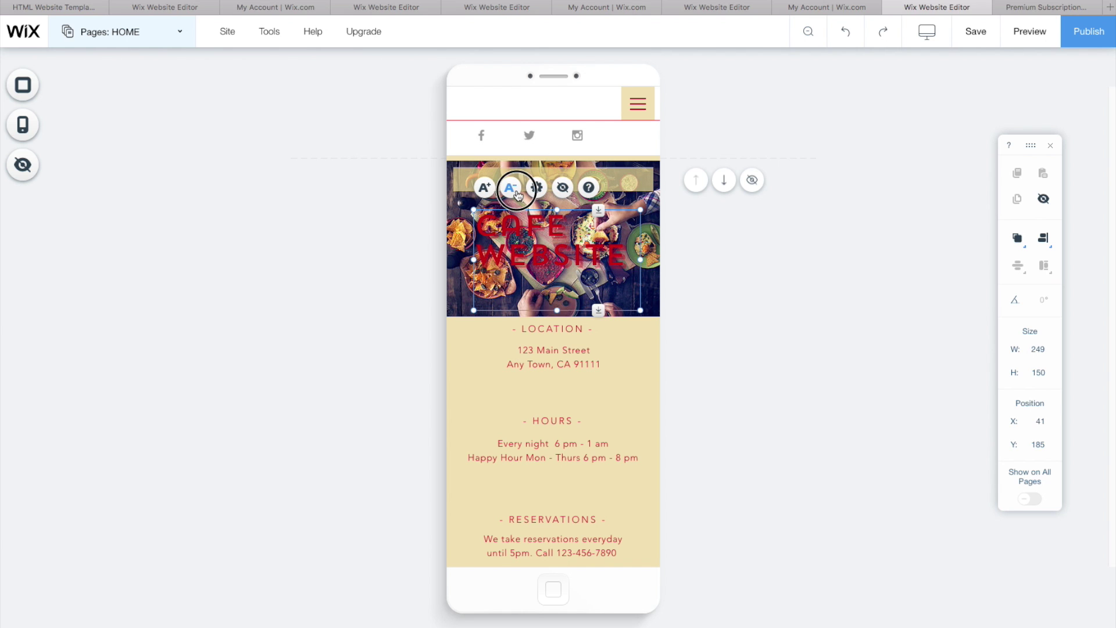
{"action": "left_click", "coordinate": [517, 195]}
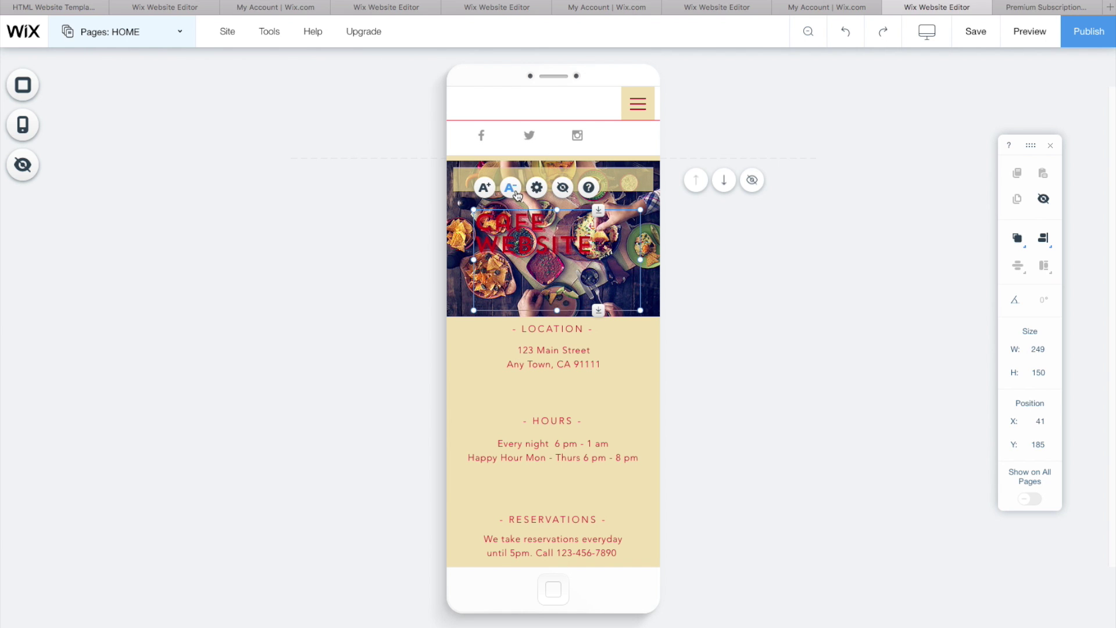
{"action": "left_click", "coordinate": [518, 195]}
{"action": "left_click_drag", "start_coordinate": [641, 260], "coordinate": [664, 261]}
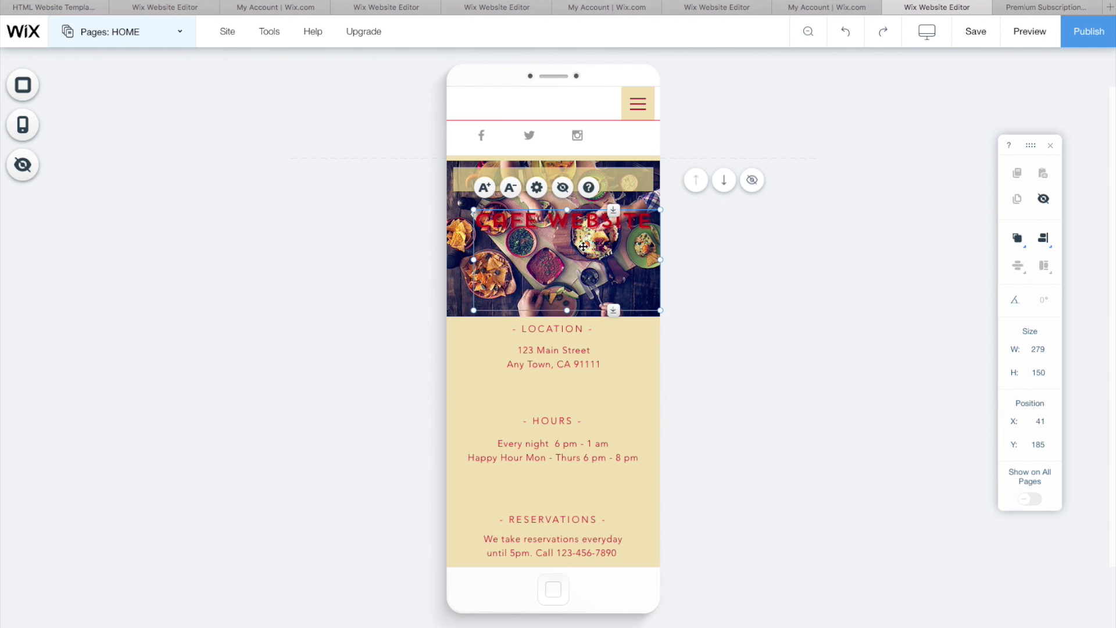
{"action": "left_click_drag", "start_coordinate": [567, 310], "coordinate": [567, 186]}
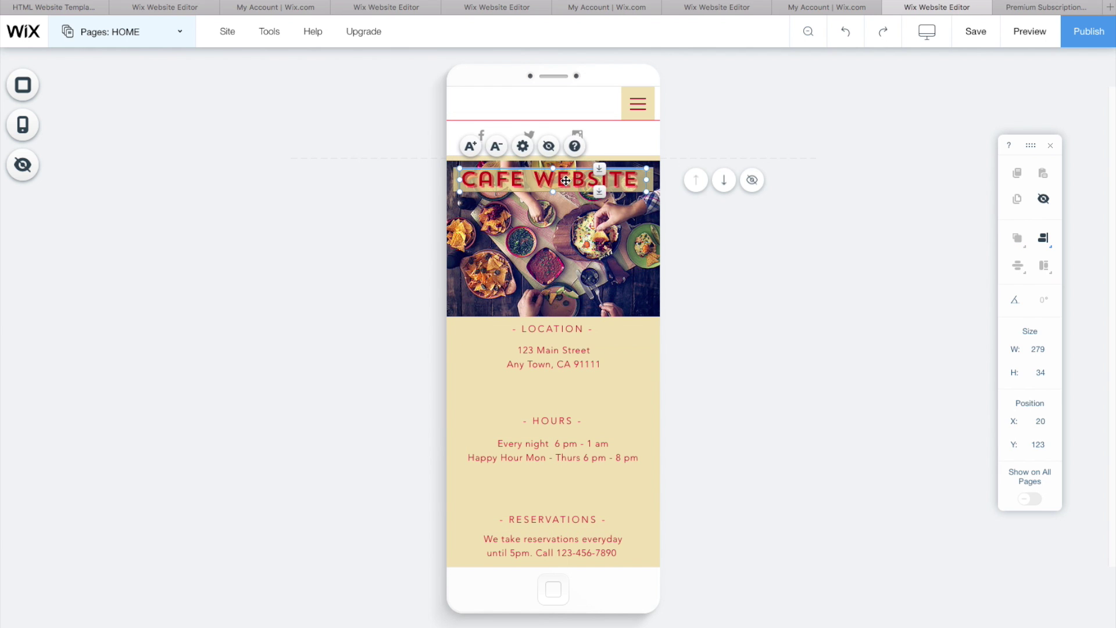
Step: Check the food photo strip behind the heading, then save the site
{"action": "left_click", "coordinate": [564, 239]}
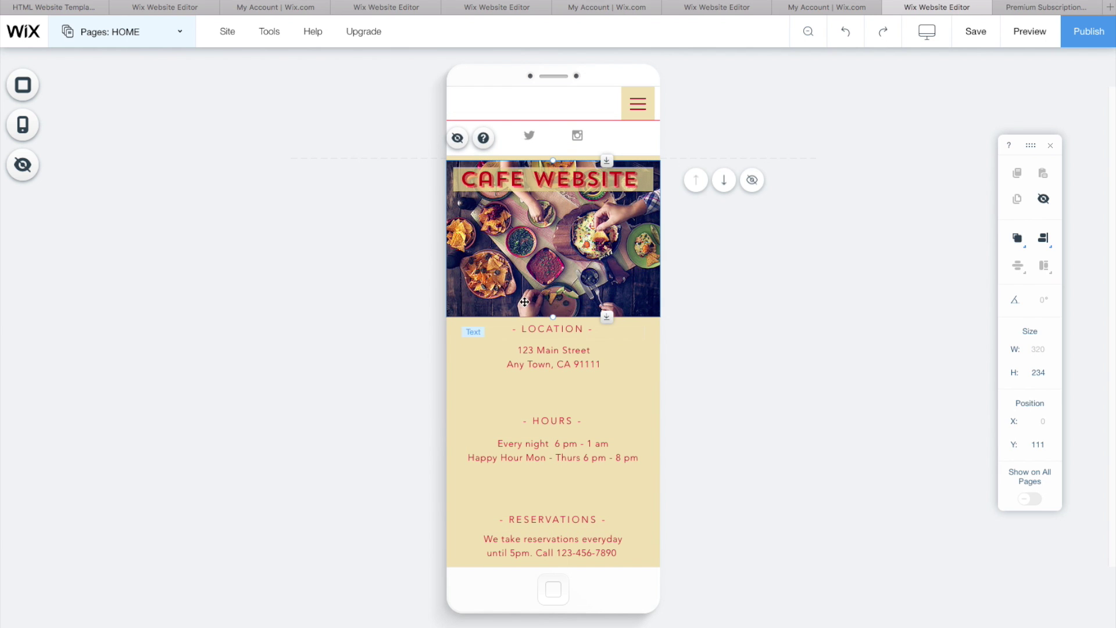
{"action": "scroll", "coordinate": [541, 240], "scroll_direction": "down", "scroll_amount": 6}
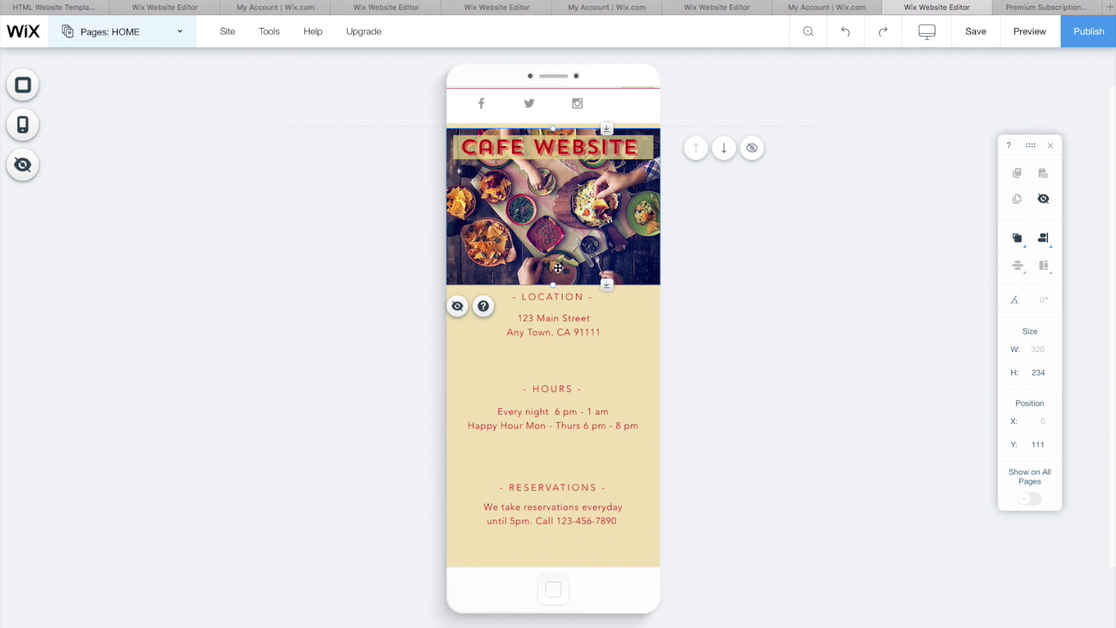
{"action": "scroll", "coordinate": [558, 271], "scroll_direction": "down", "scroll_amount": 15}
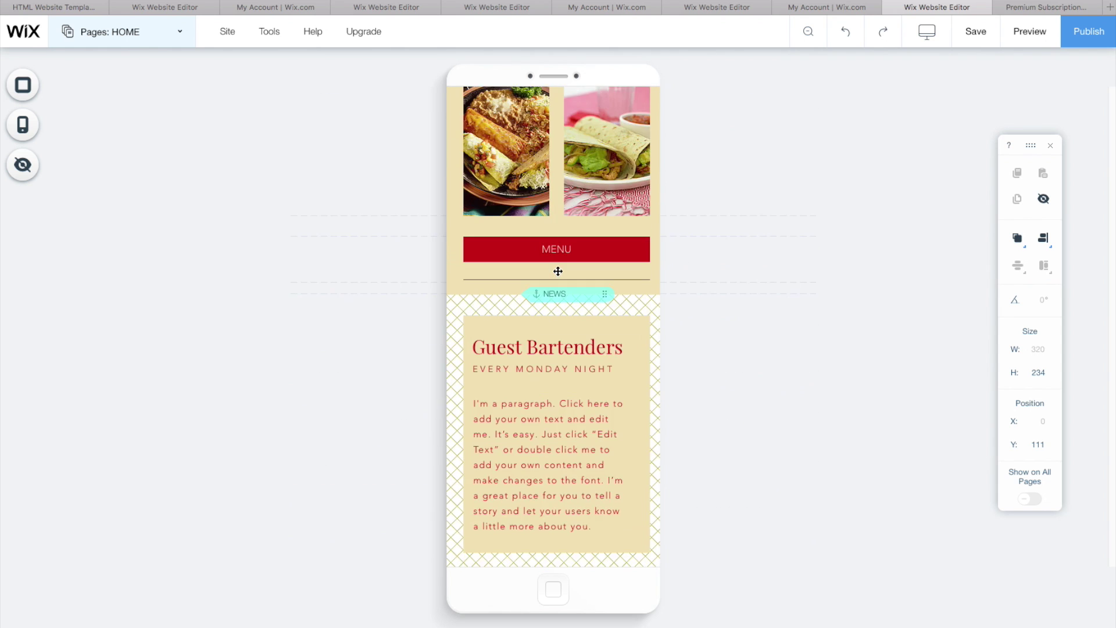
{"action": "scroll", "coordinate": [559, 271], "scroll_direction": "down", "scroll_amount": 10}
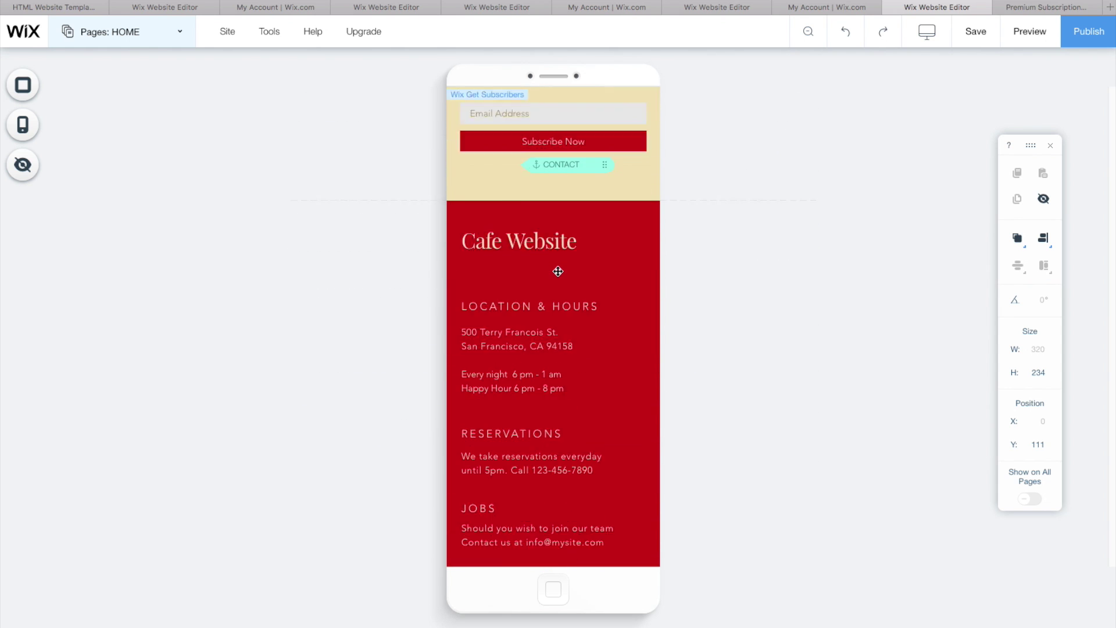
{"action": "scroll", "coordinate": [559, 271], "scroll_direction": "up", "scroll_amount": 20}
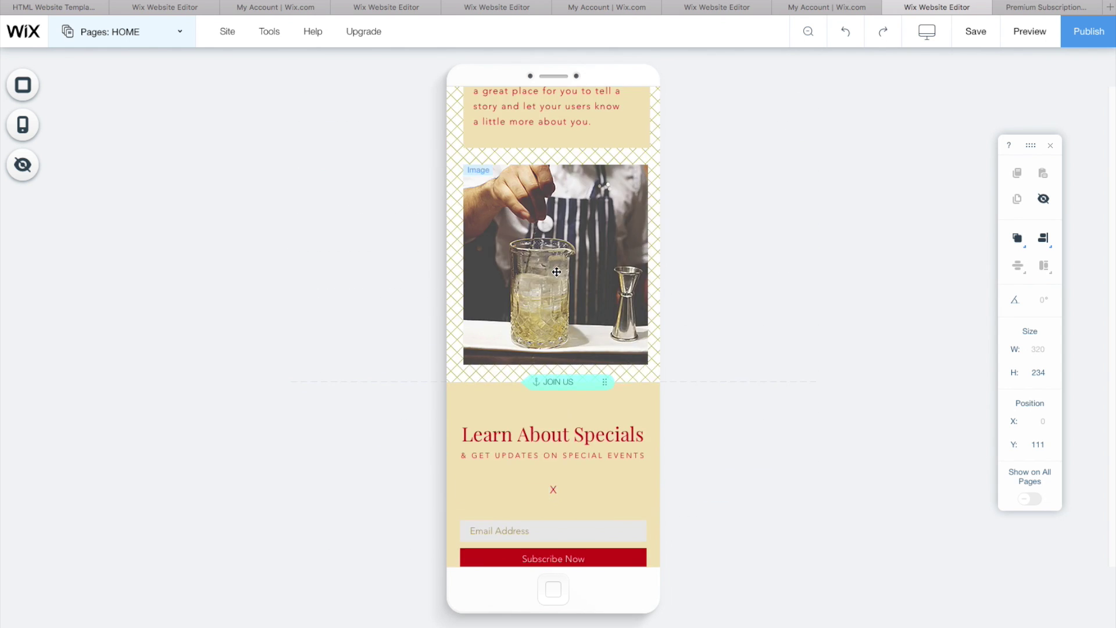
{"action": "scroll", "coordinate": [556, 274], "scroll_direction": "up", "scroll_amount": 10}
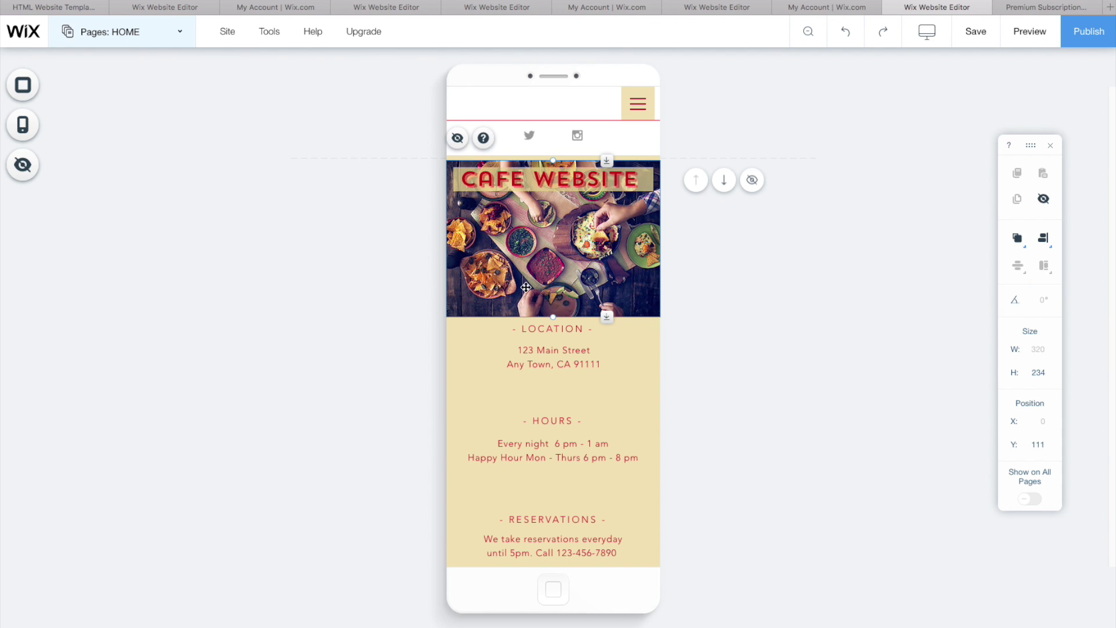
{"action": "left_click", "coordinate": [976, 31]}
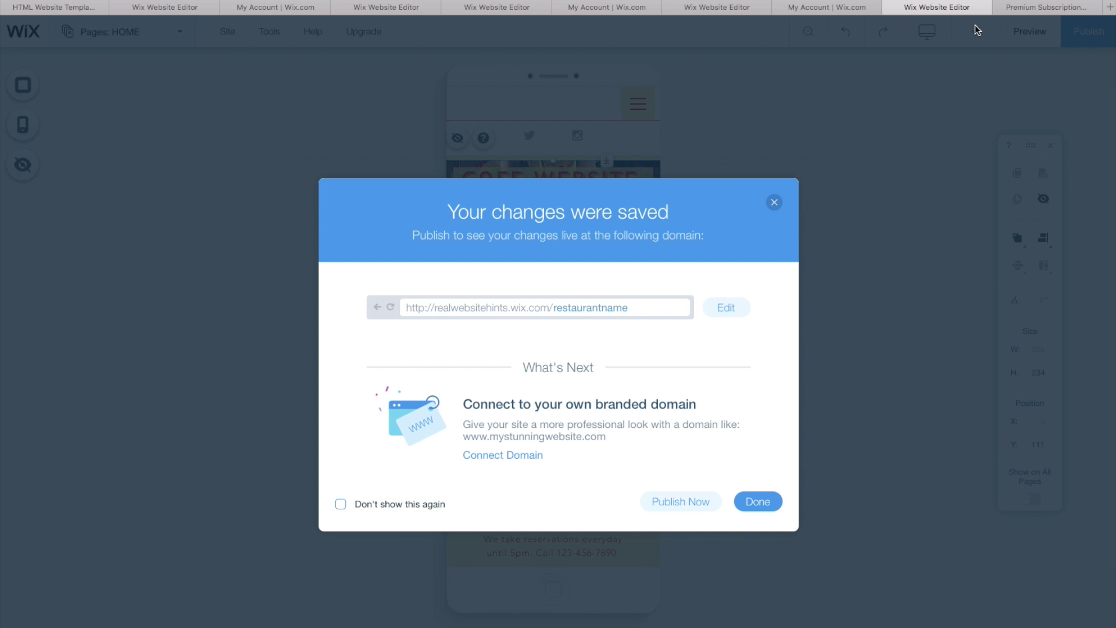
{"action": "left_click", "coordinate": [756, 504]}
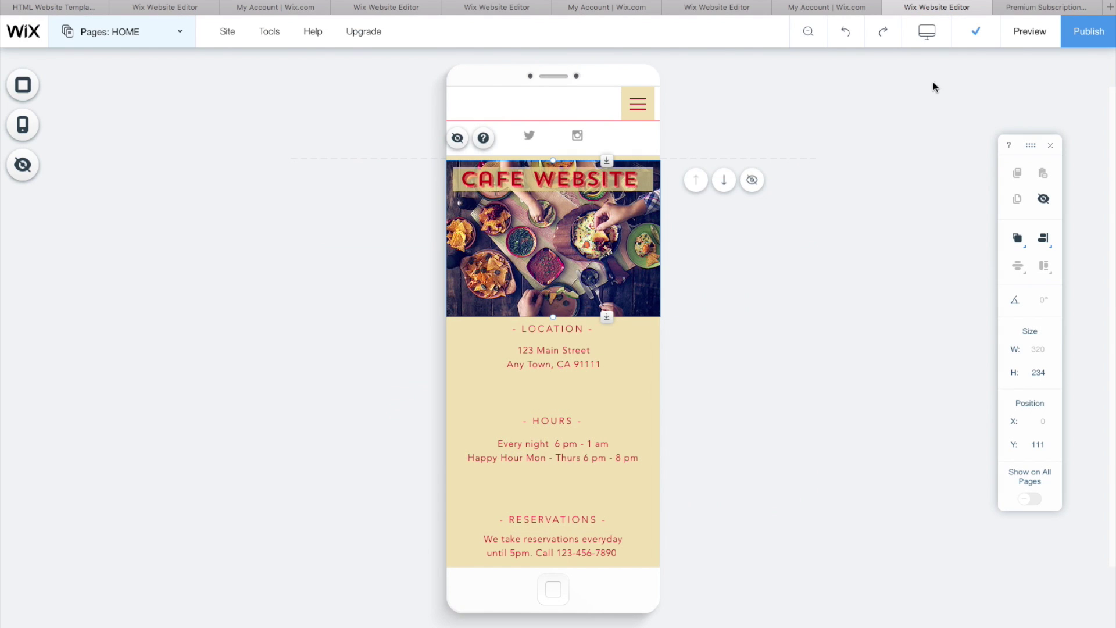
{"action": "left_click", "coordinate": [938, 32]}
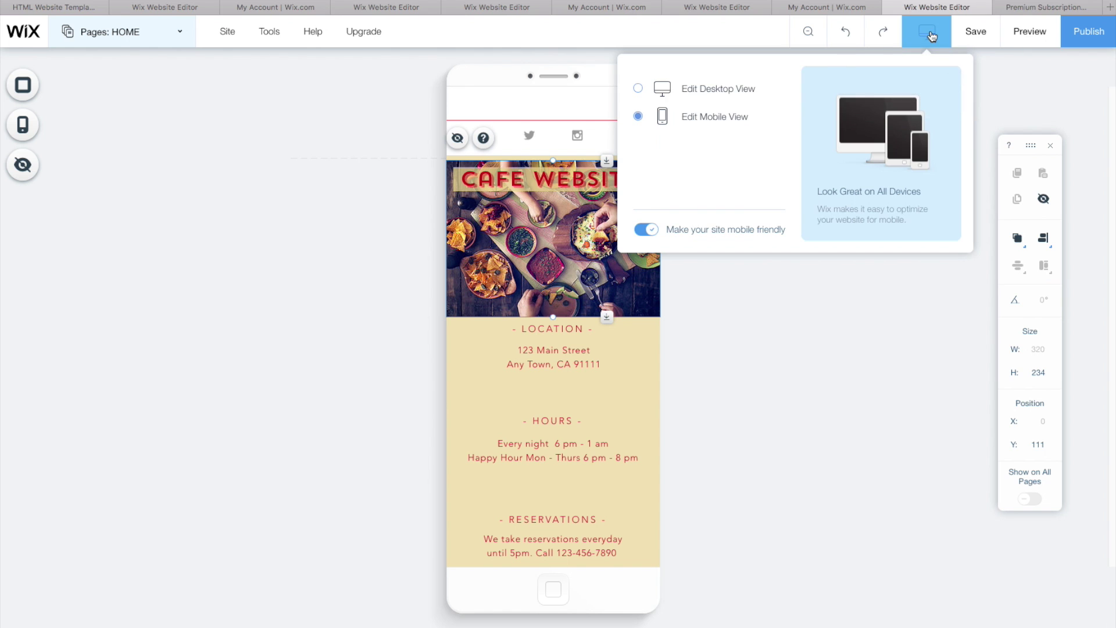
Step: Back in the desktop layout, review the social bar's Facebook link without changing it
{"action": "left_click", "coordinate": [693, 90]}
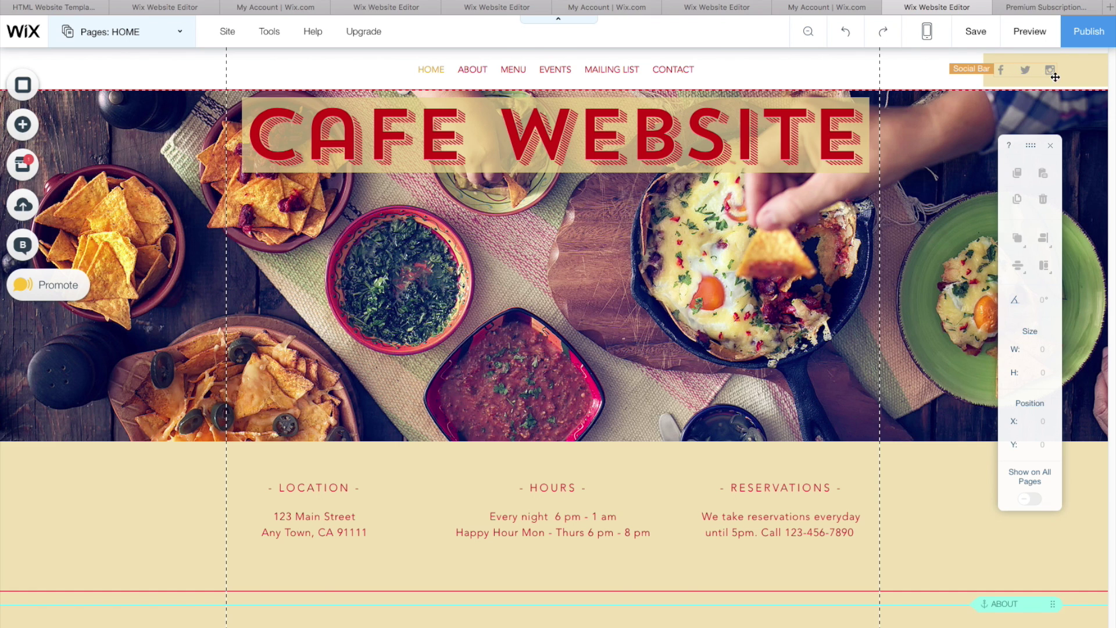
{"action": "left_click", "coordinate": [1013, 71]}
{"action": "right_click", "coordinate": [1013, 70]}
{"action": "left_click", "coordinate": [1014, 71]}
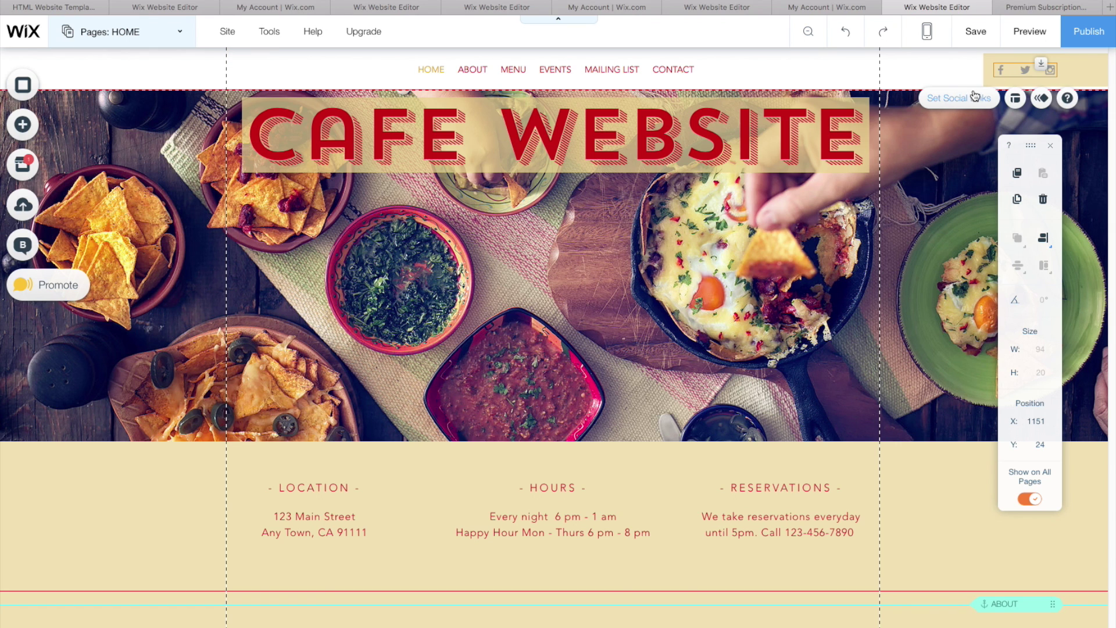
{"action": "left_click", "coordinate": [957, 98]}
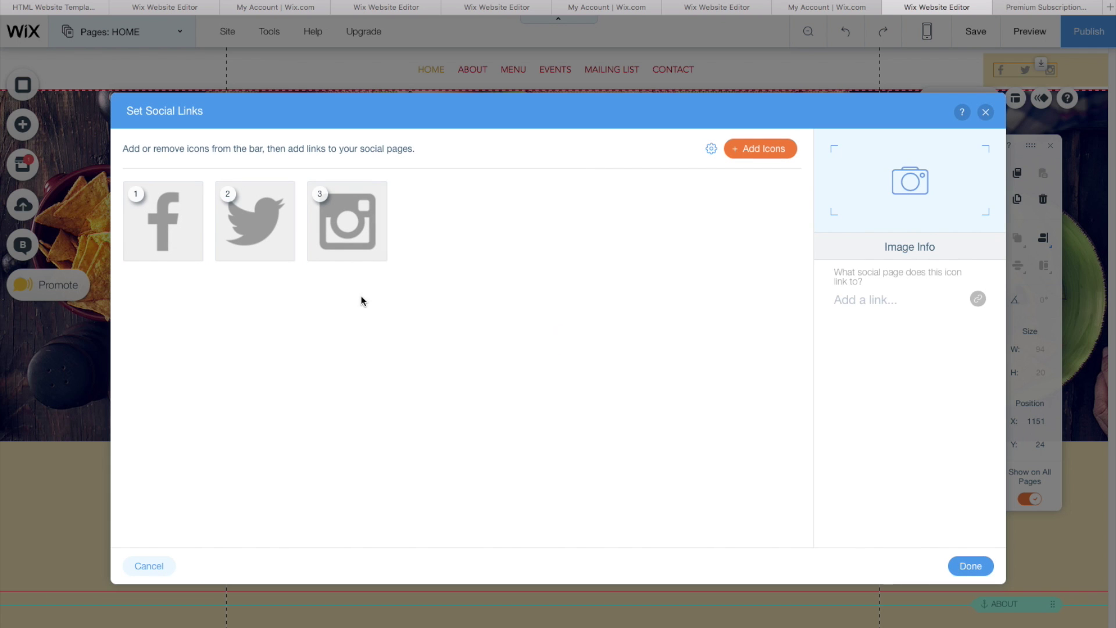
{"action": "left_click", "coordinate": [161, 230]}
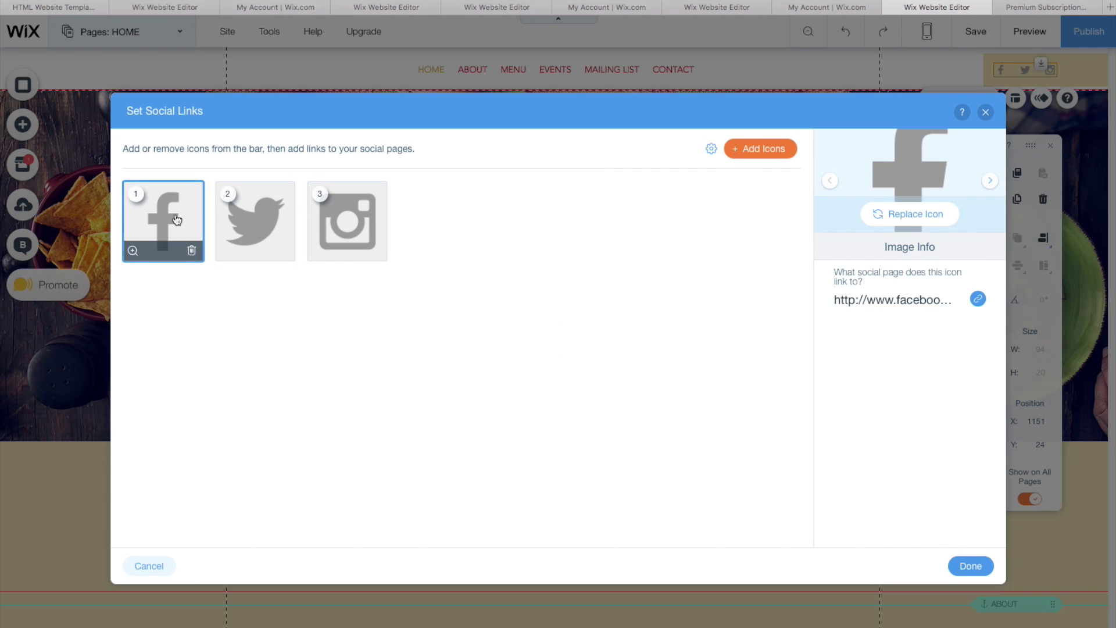
{"action": "left_click", "coordinate": [979, 299]}
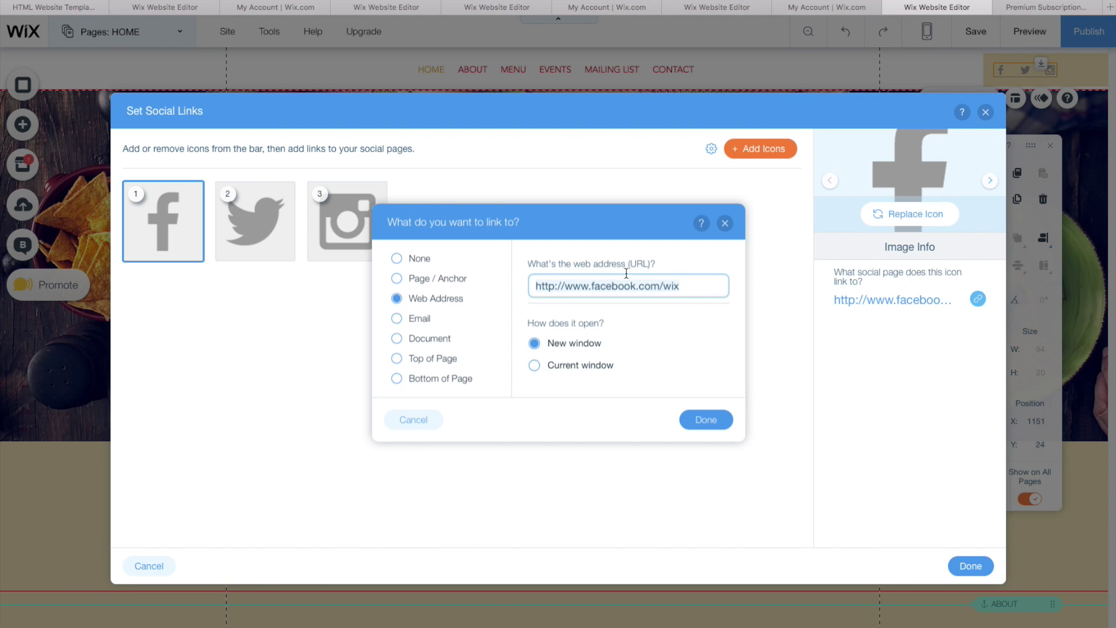
{"action": "left_click", "coordinate": [726, 223]}
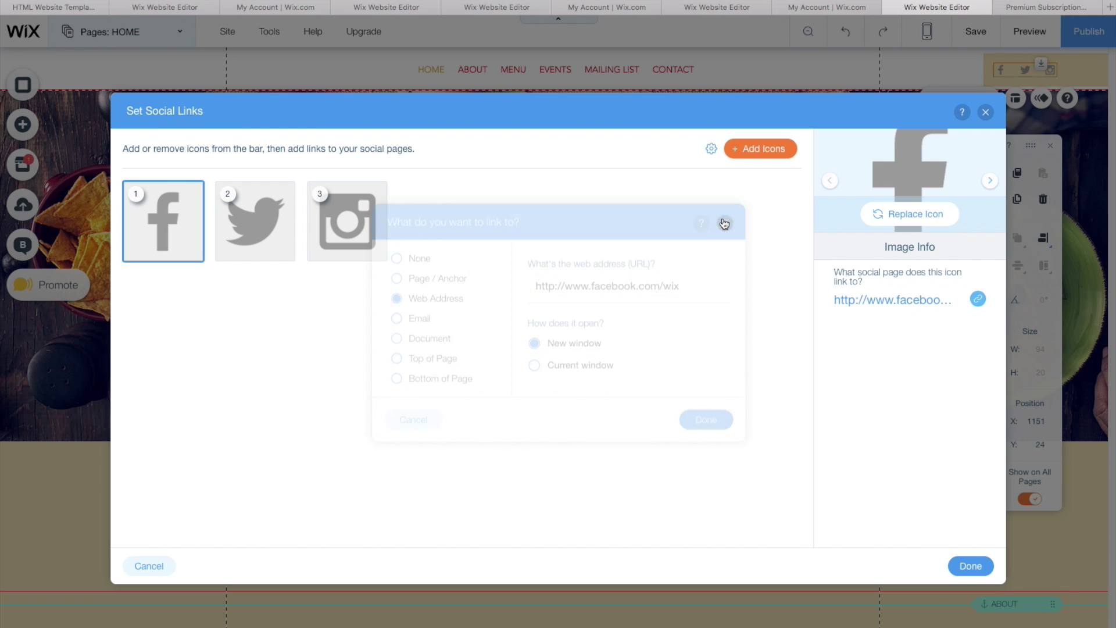
Step: Browse the YouTube icons in the social icon library, add none, and finish editing social links
{"action": "left_click", "coordinate": [755, 152]}
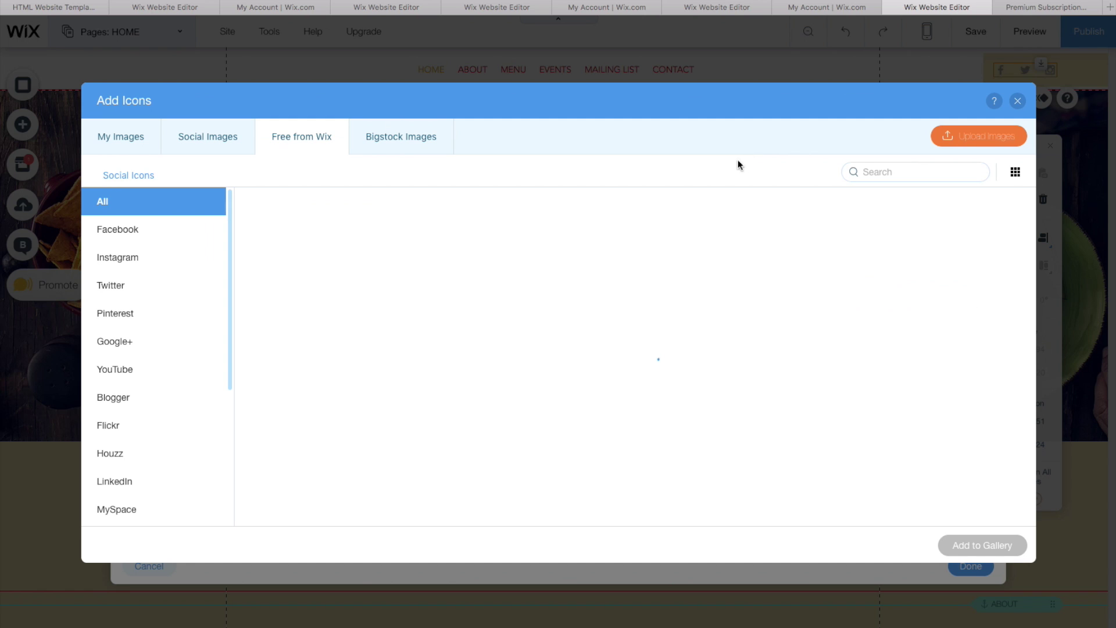
{"action": "scroll", "coordinate": [384, 296], "scroll_direction": "down", "scroll_amount": 2}
{"action": "scroll", "coordinate": [384, 297], "scroll_direction": "down", "scroll_amount": 5}
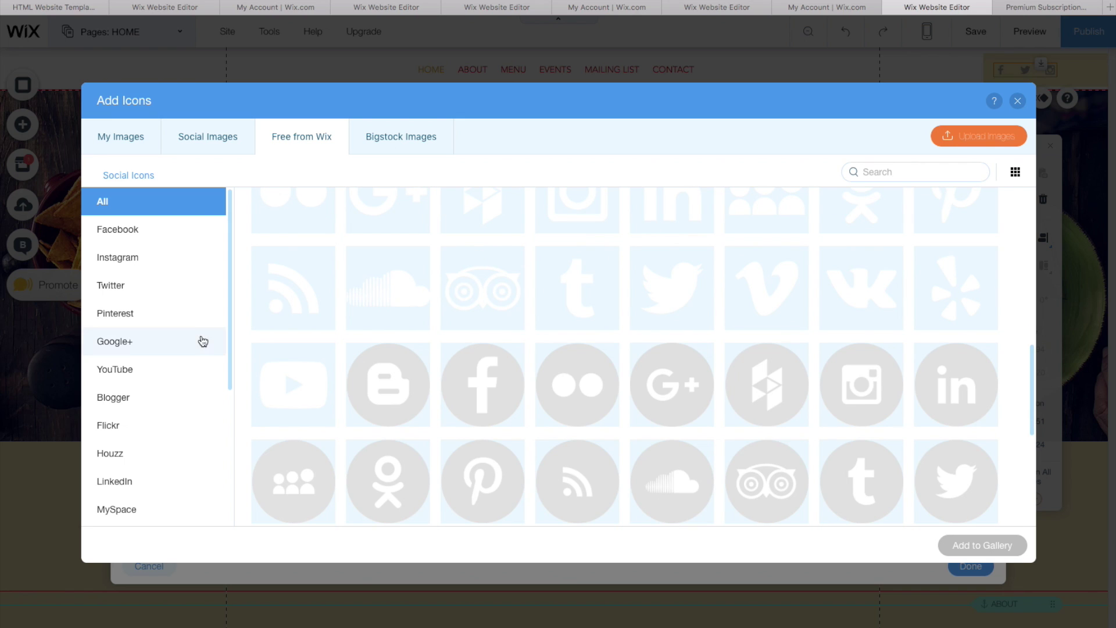
{"action": "left_click", "coordinate": [130, 375]}
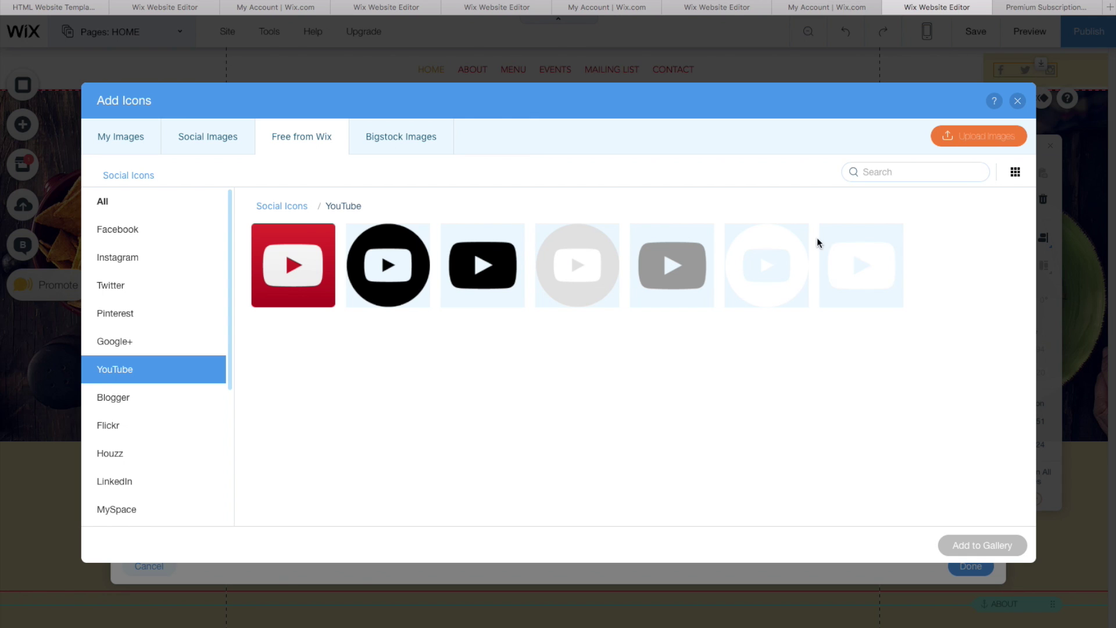
{"action": "left_click", "coordinate": [1018, 101]}
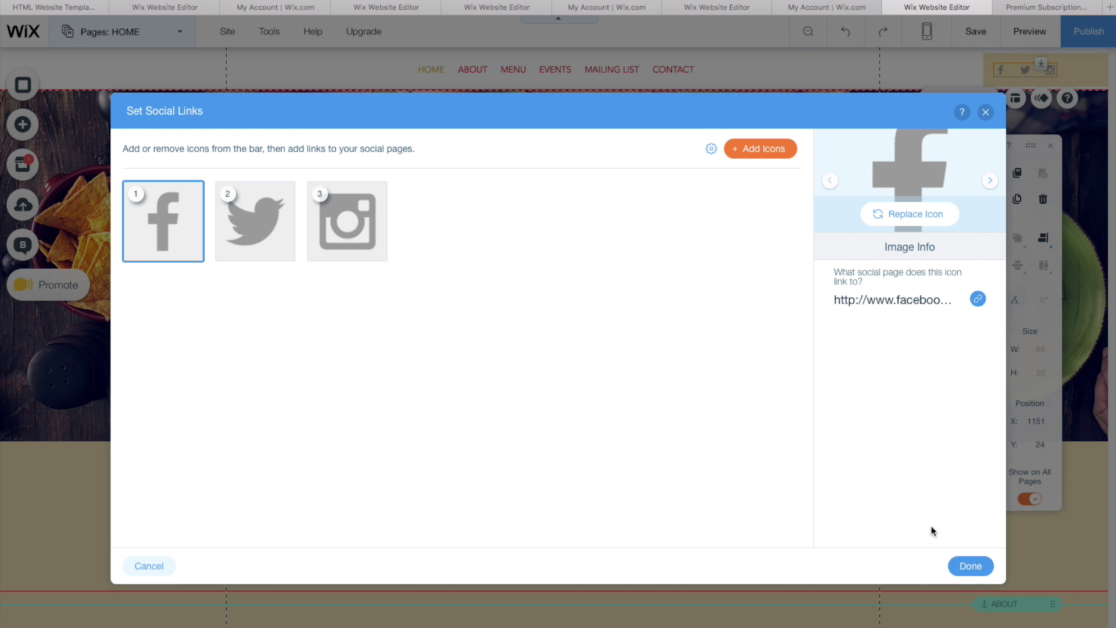
{"action": "left_click", "coordinate": [971, 566]}
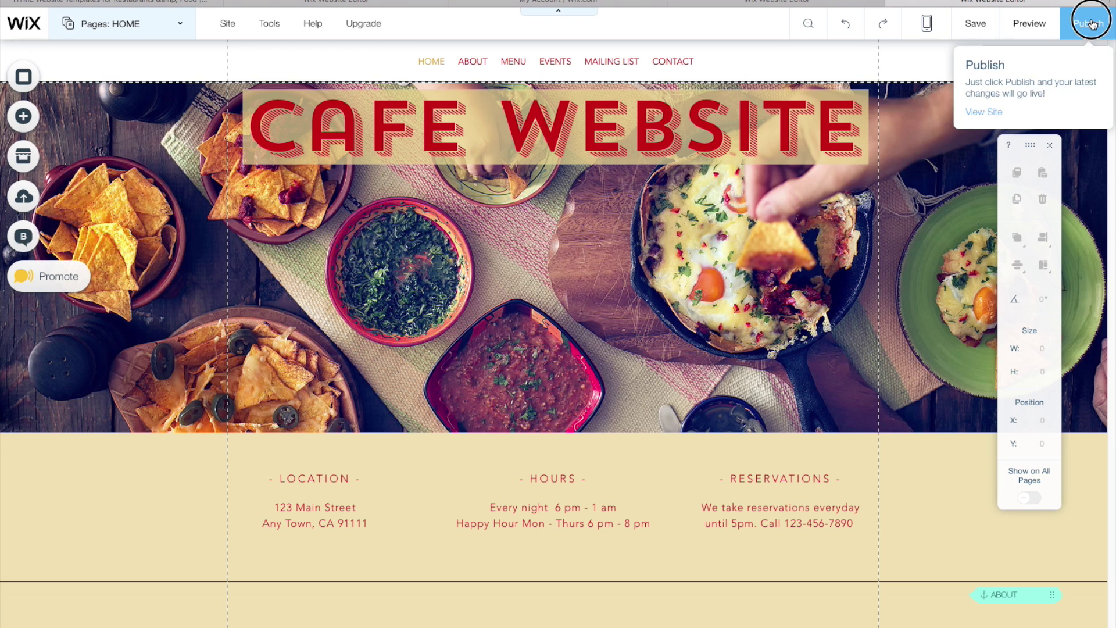
Step: Publish the site, then choose Get a new domain name under Site > Connect Domain
{"action": "left_click", "coordinate": [1088, 31]}
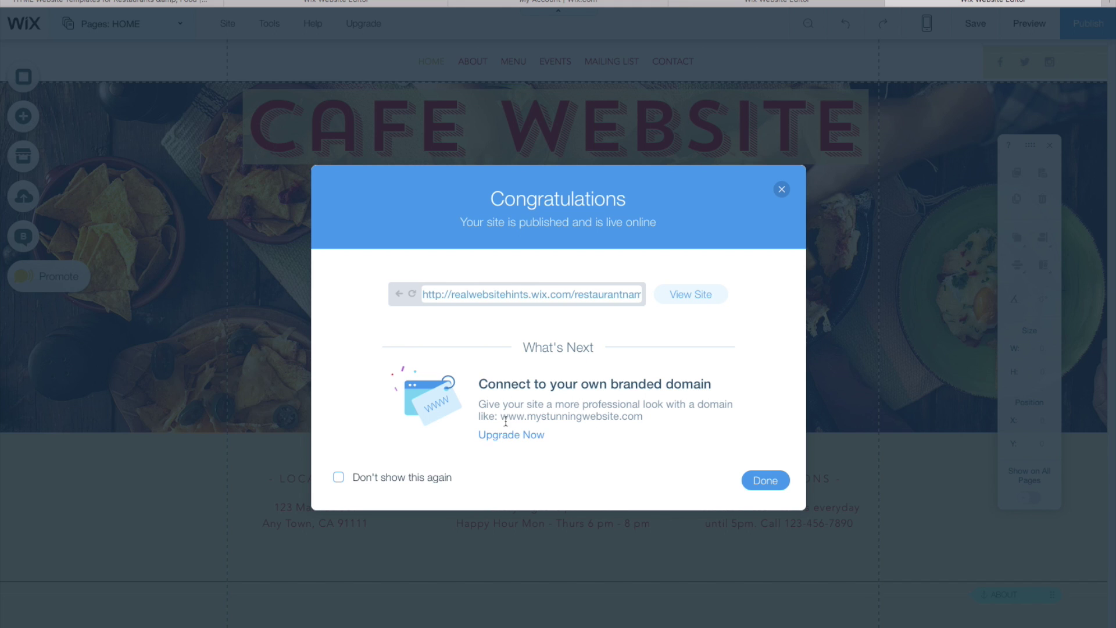
{"action": "left_click", "coordinate": [756, 480]}
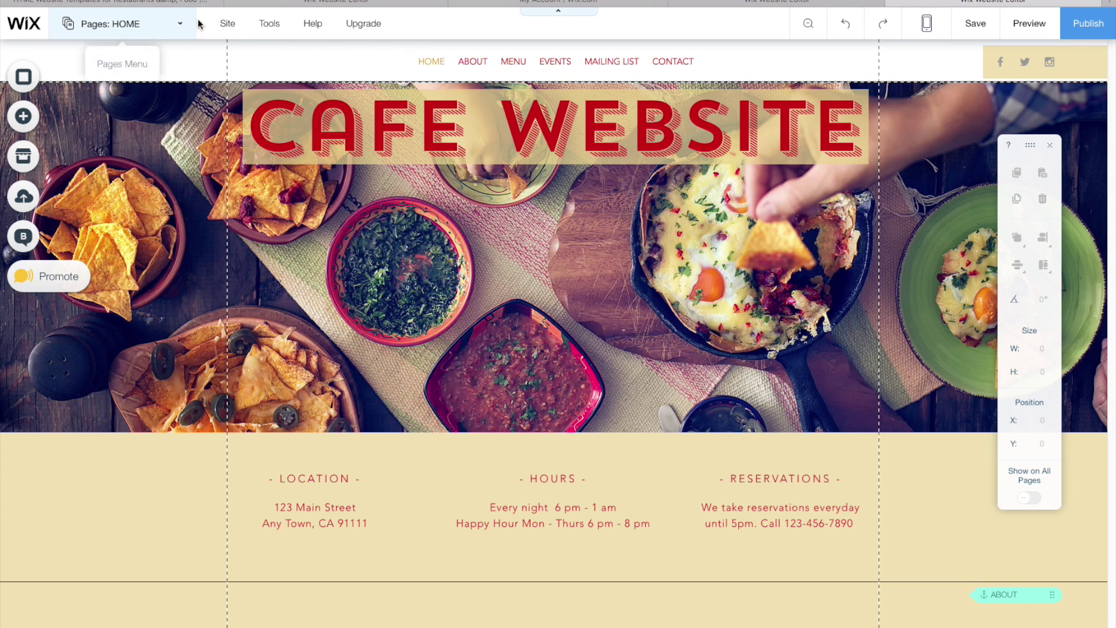
{"action": "mouse_move", "coordinate": [232, 31]}
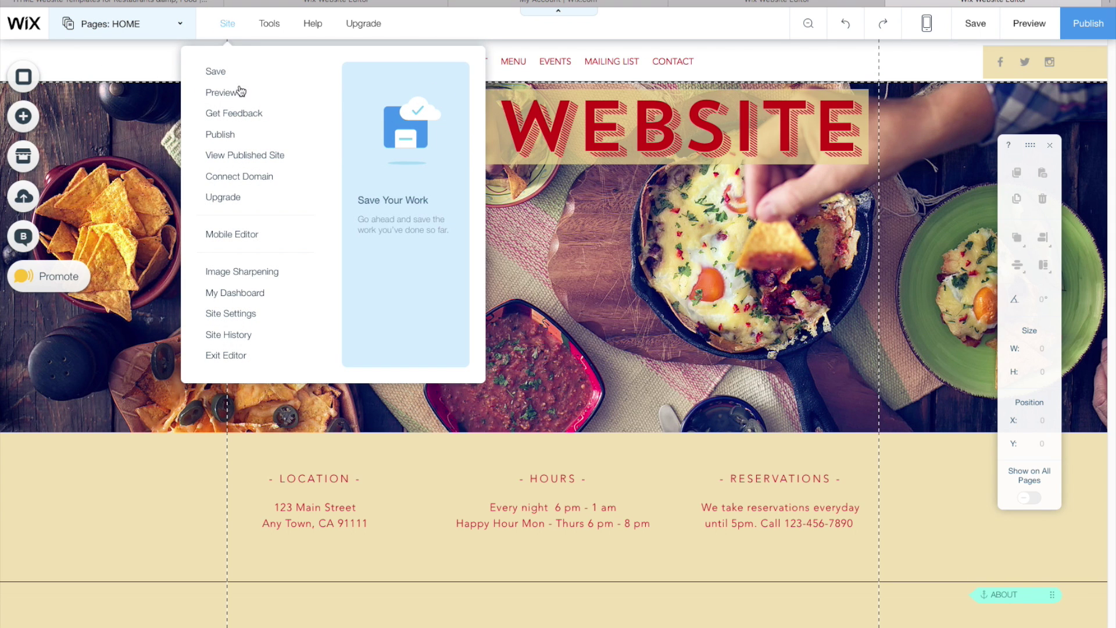
{"action": "left_click", "coordinate": [251, 182]}
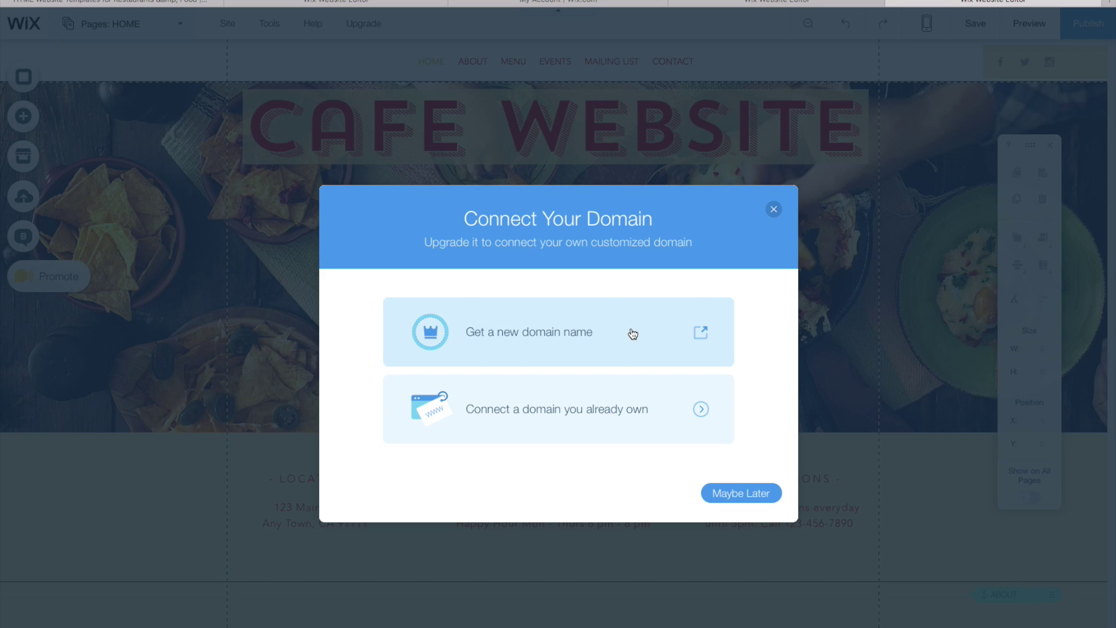
{"action": "left_click", "coordinate": [601, 340]}
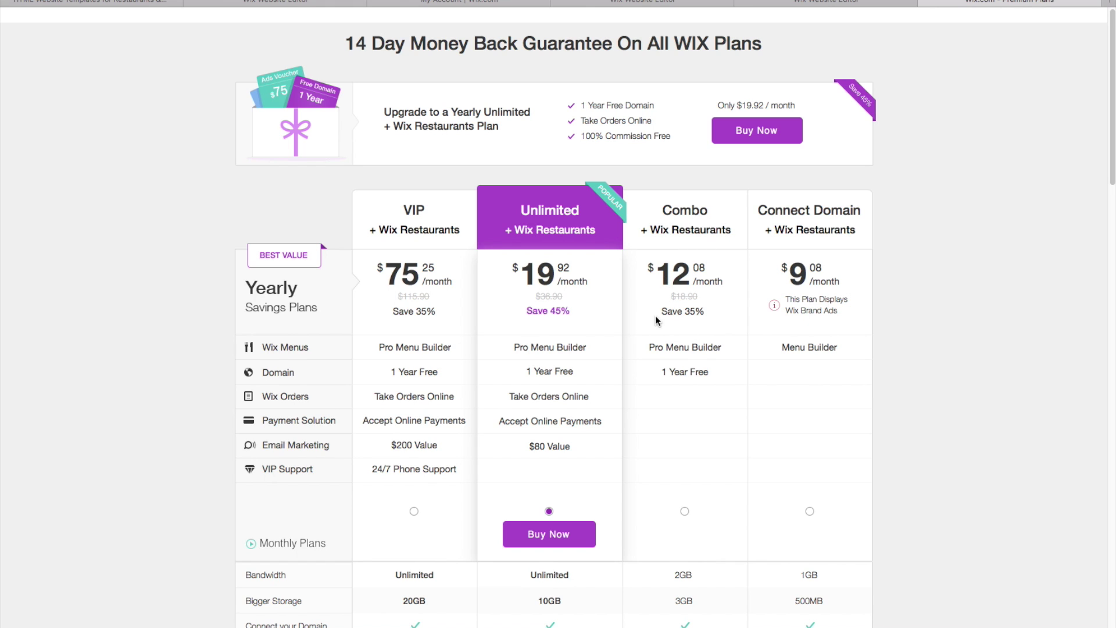
Step: Read the feature descriptions of the $19.92/month Unlimited + Wix Restaurants plan
{"action": "mouse_move", "coordinate": [599, 438]}
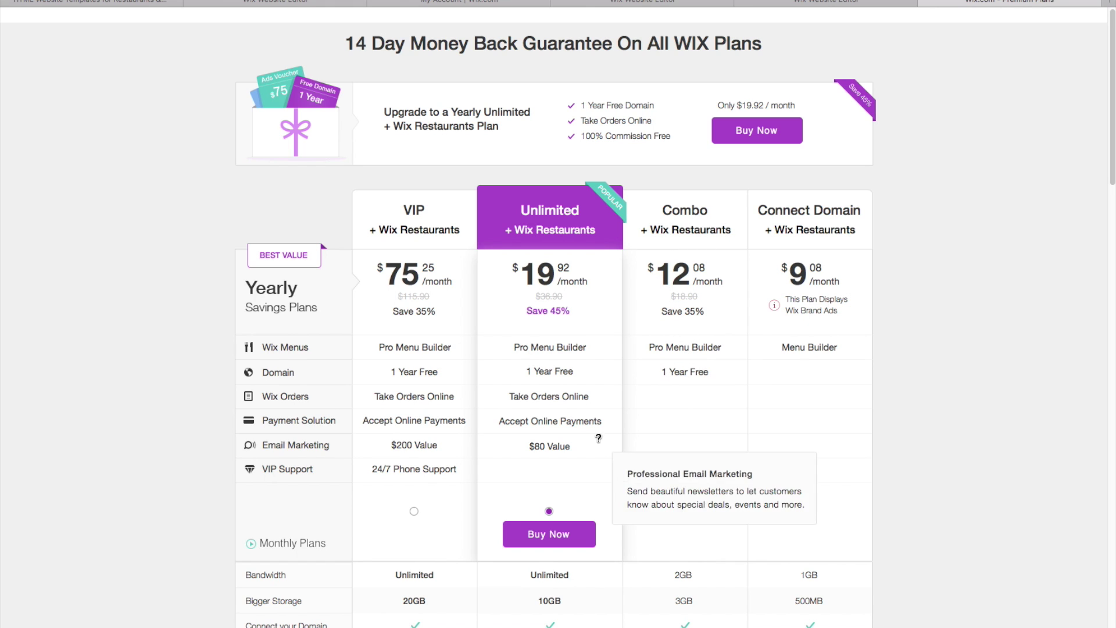
{"action": "mouse_move", "coordinate": [544, 337]}
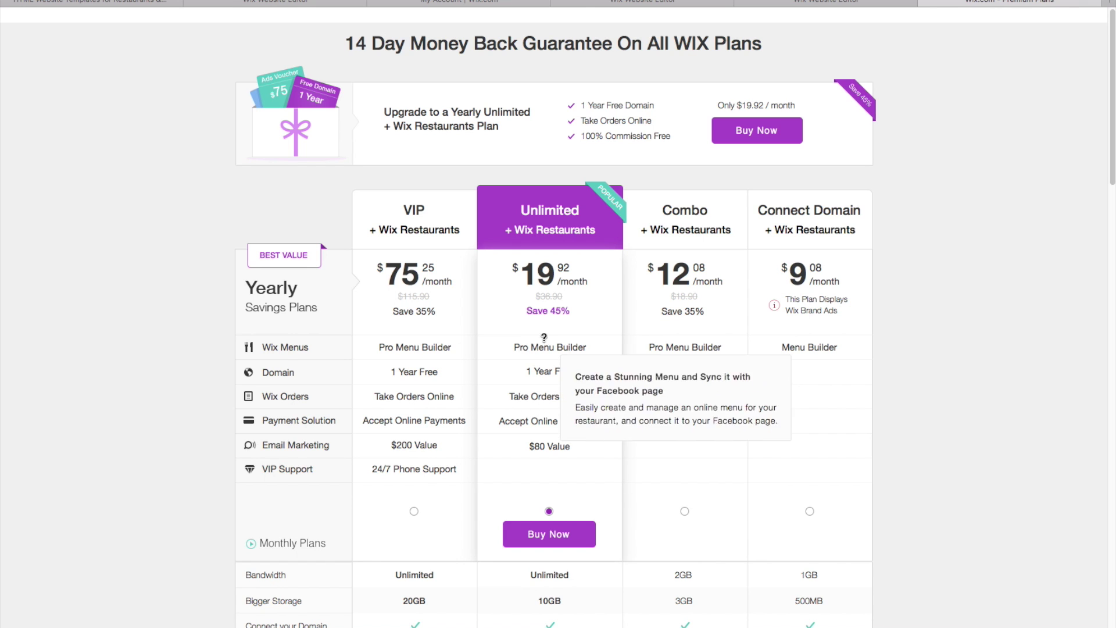
{"action": "mouse_move", "coordinate": [553, 396]}
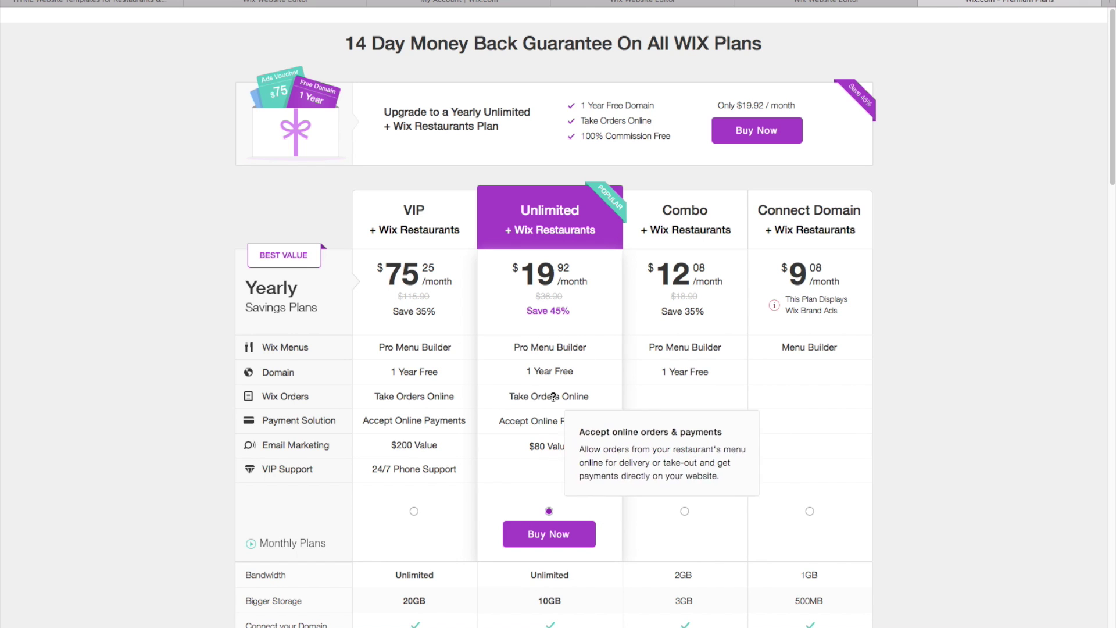
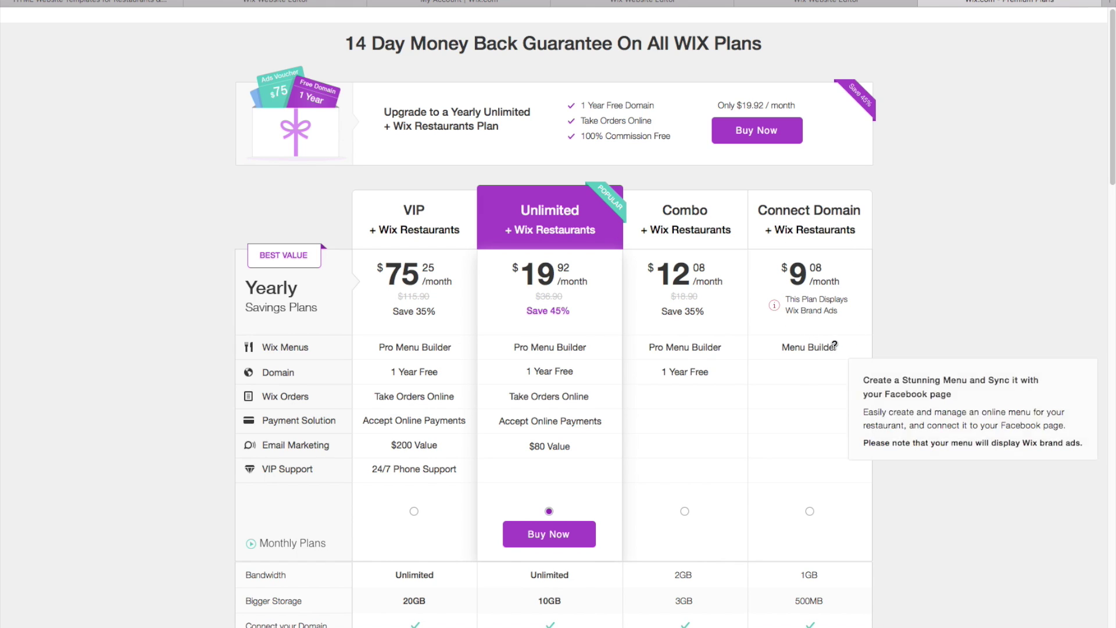
Step: Select the Combo + Wix Restaurants premium plan and buy it
{"action": "left_click", "coordinate": [706, 283]}
{"action": "left_click", "coordinate": [724, 540]}
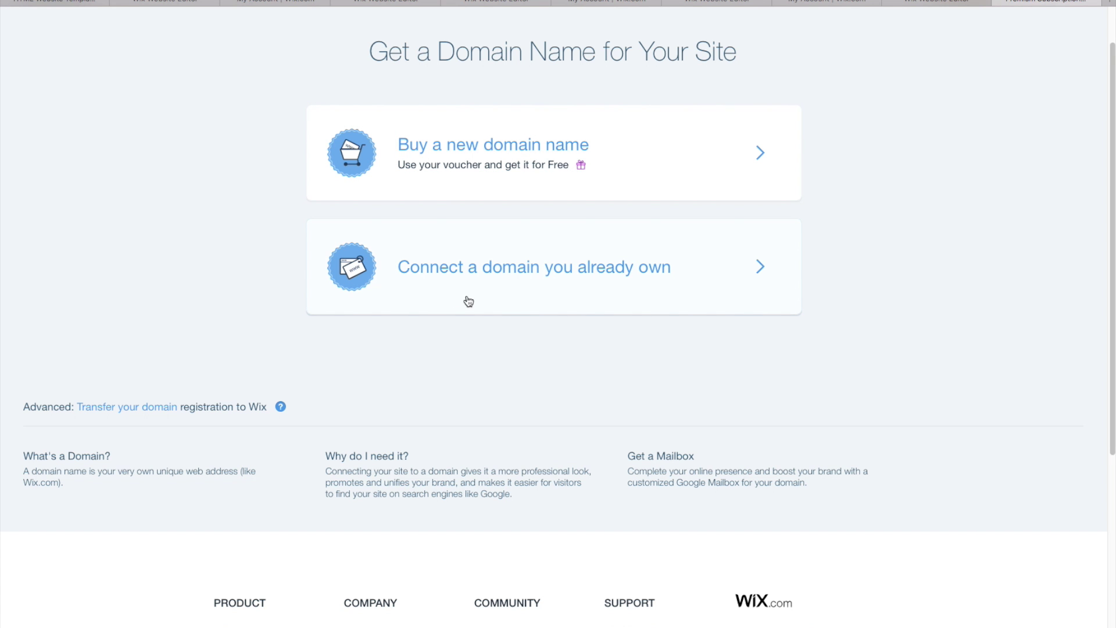
Step: Look into connecting an already-owned domain and browse the registrar options
{"action": "left_click", "coordinate": [642, 281]}
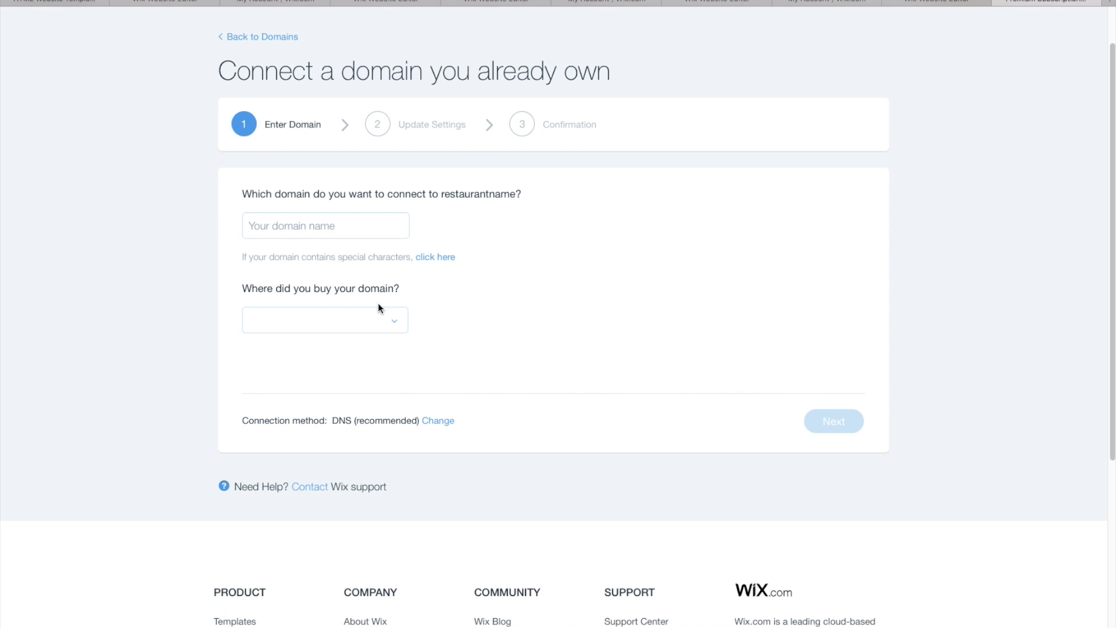
{"action": "left_click", "coordinate": [301, 229]}
{"action": "left_click", "coordinate": [399, 319]}
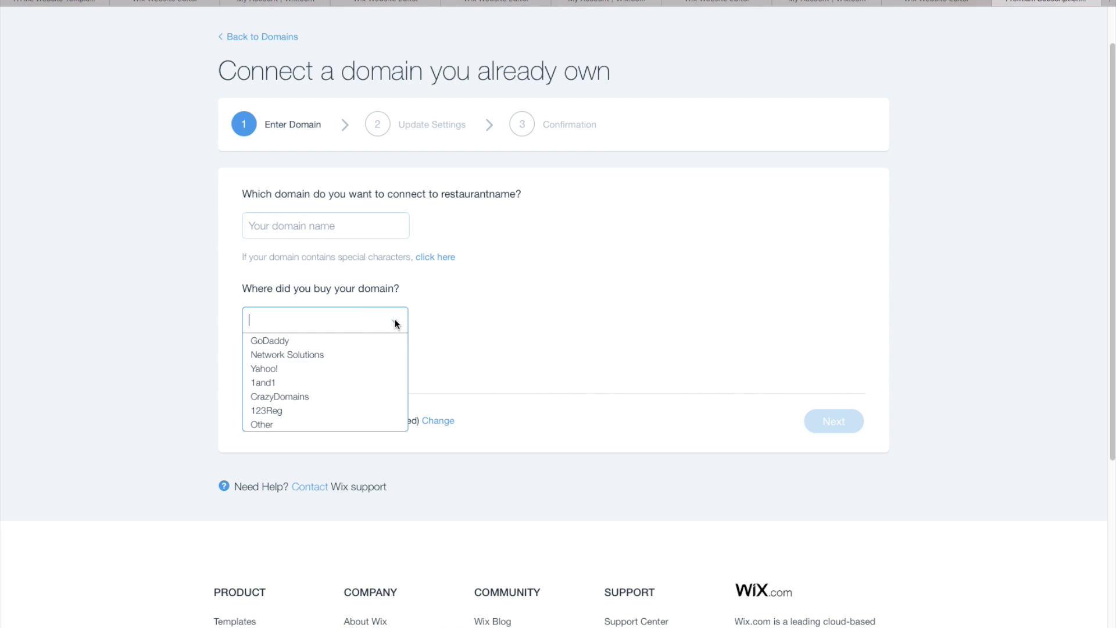
{"action": "left_click", "coordinate": [394, 322]}
{"action": "left_click", "coordinate": [397, 319]}
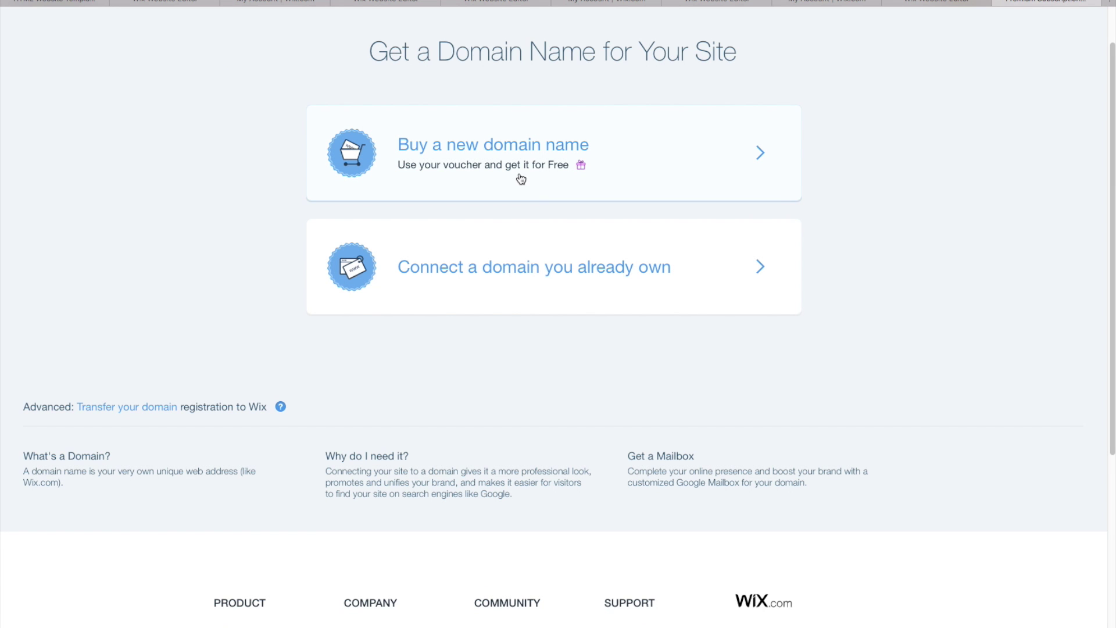
Step: Switch to buying a new domain, confirm realwebsitecafe.com is available, and claim it
{"action": "left_click", "coordinate": [502, 146]}
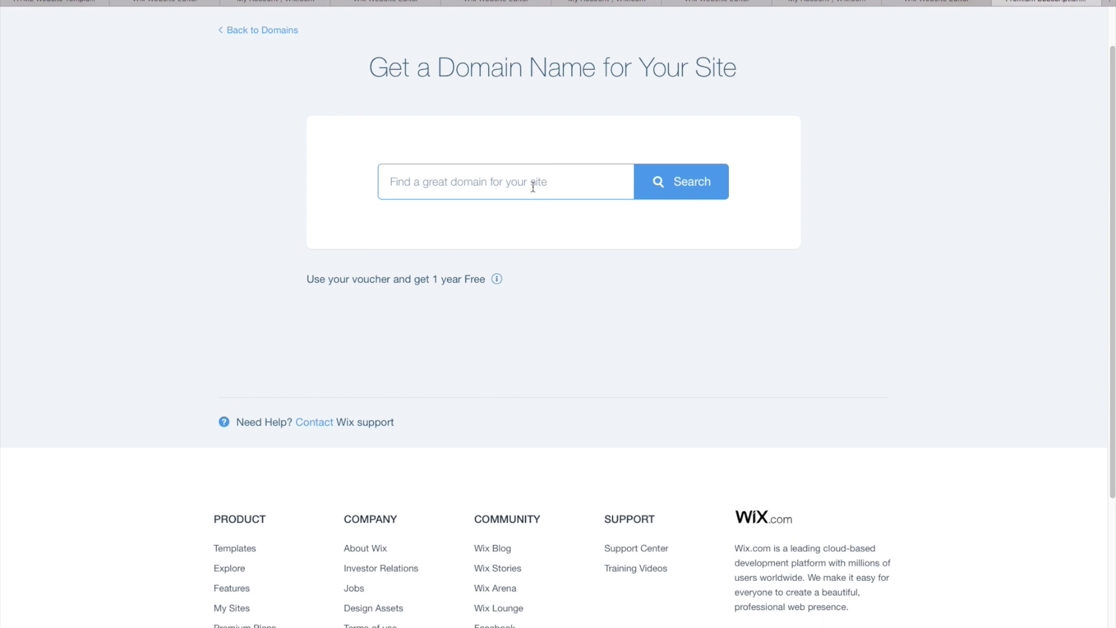
{"action": "type", "text": "realwebsitecafe.com"}
{"action": "left_click", "coordinate": [702, 178]}
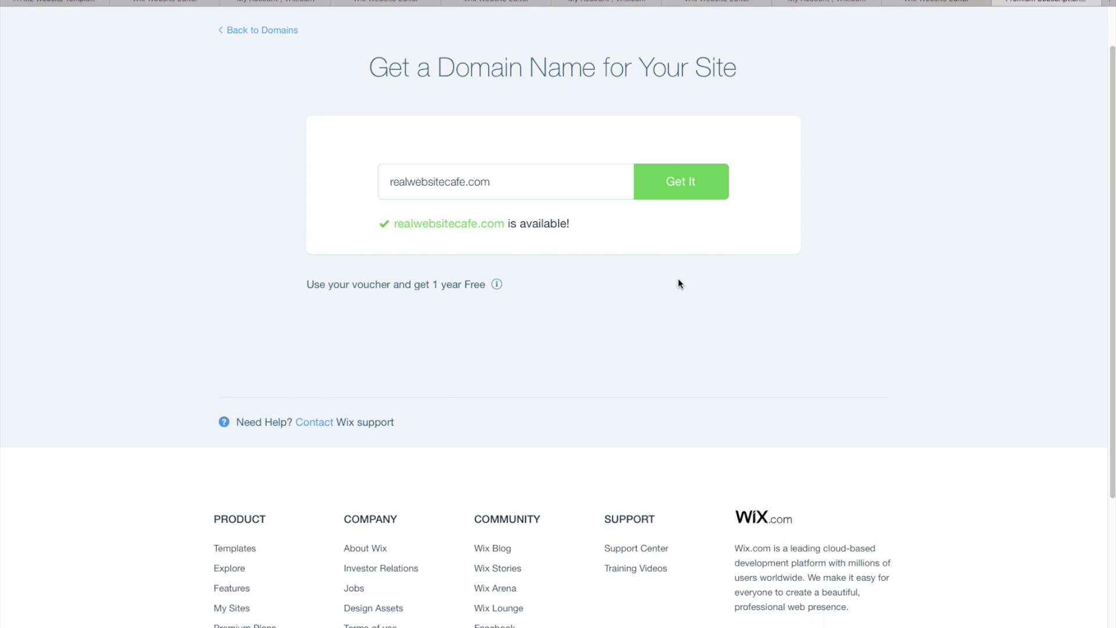
{"action": "left_click", "coordinate": [703, 185]}
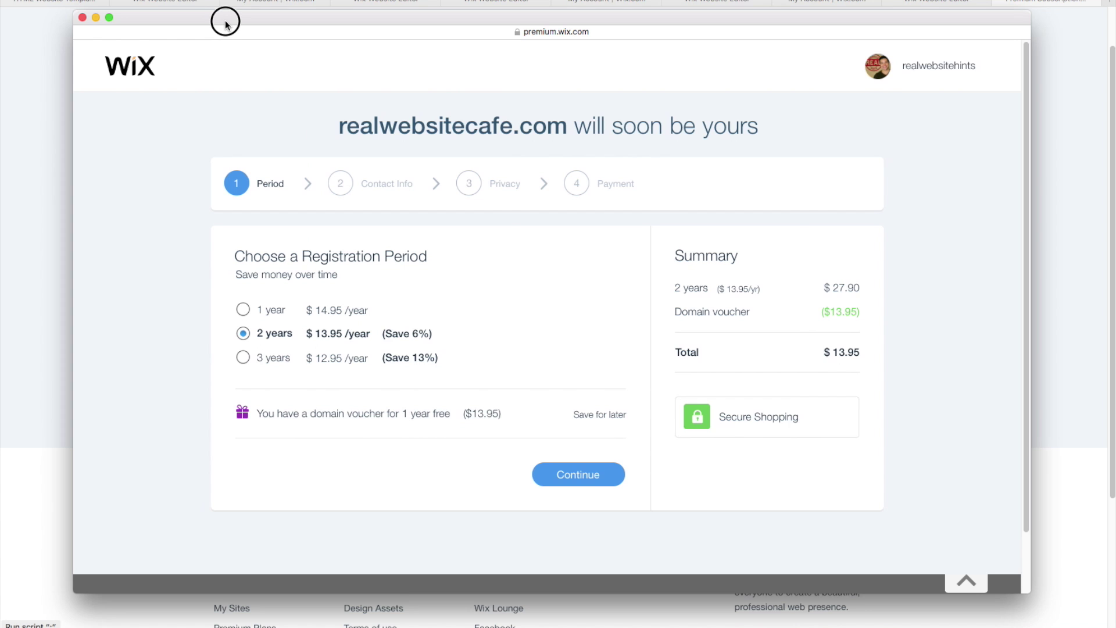
Step: Register realwebsitecafe.com for 1 year and fill in the contact info with the owner's name
{"action": "left_click_drag", "start_coordinate": [227, 21], "coordinate": [208, 17]}
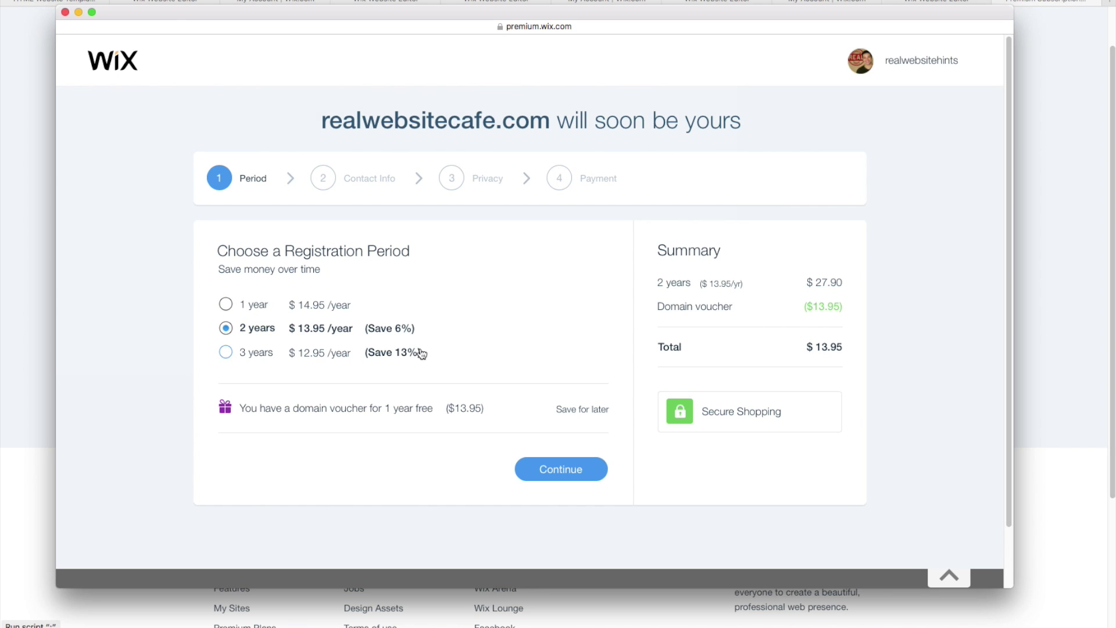
{"action": "left_click", "coordinate": [226, 304]}
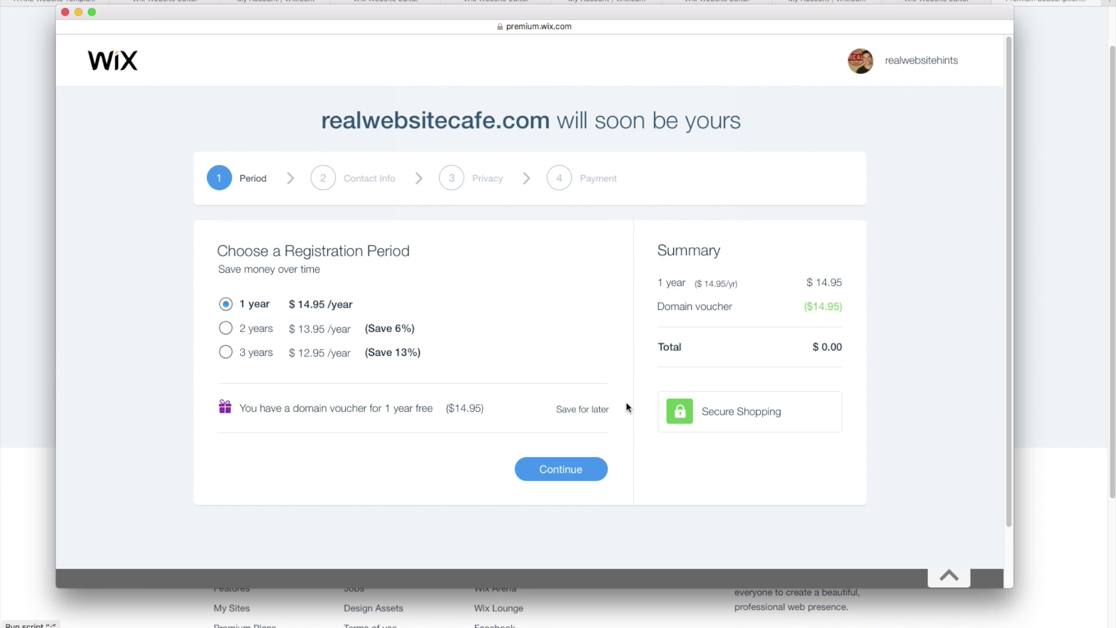
{"action": "left_click", "coordinate": [570, 468]}
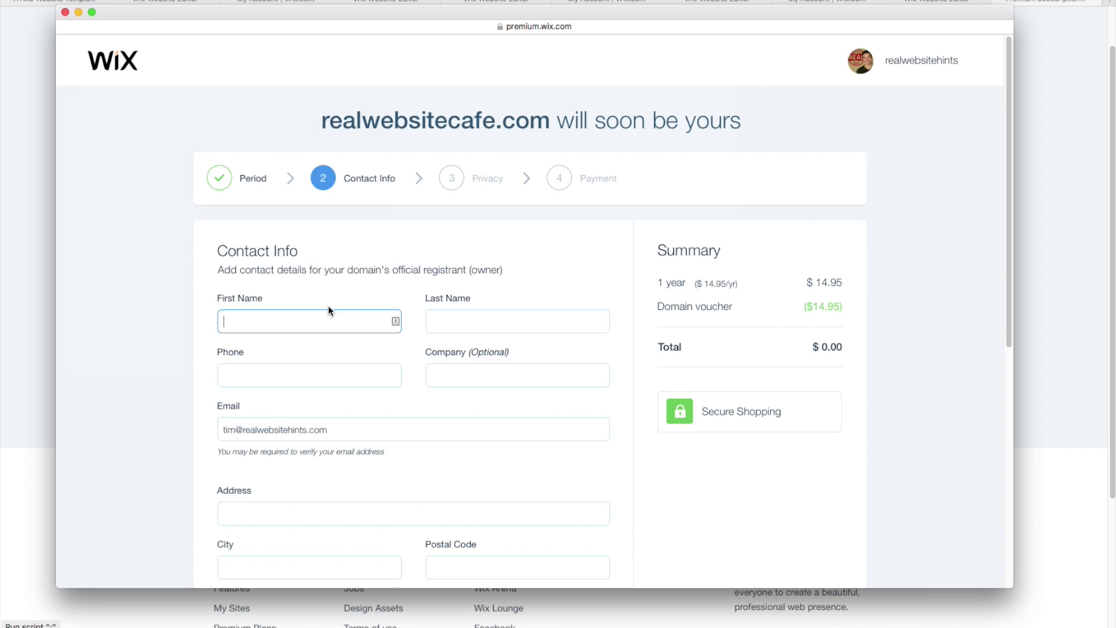
{"action": "type", "text": "Tim"}
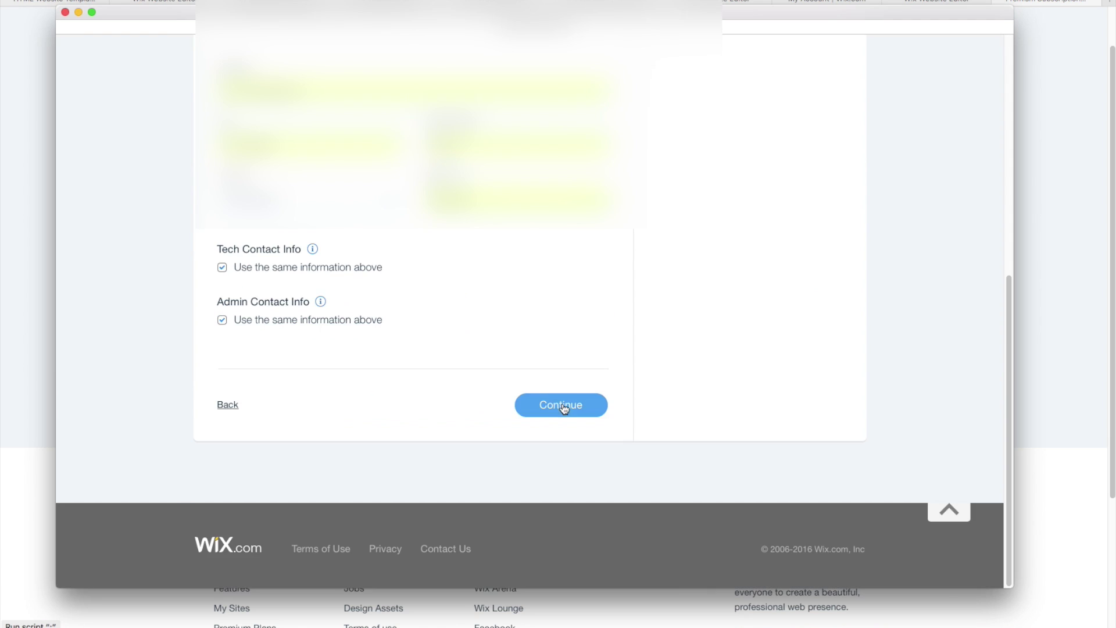
{"action": "left_click", "coordinate": [562, 405]}
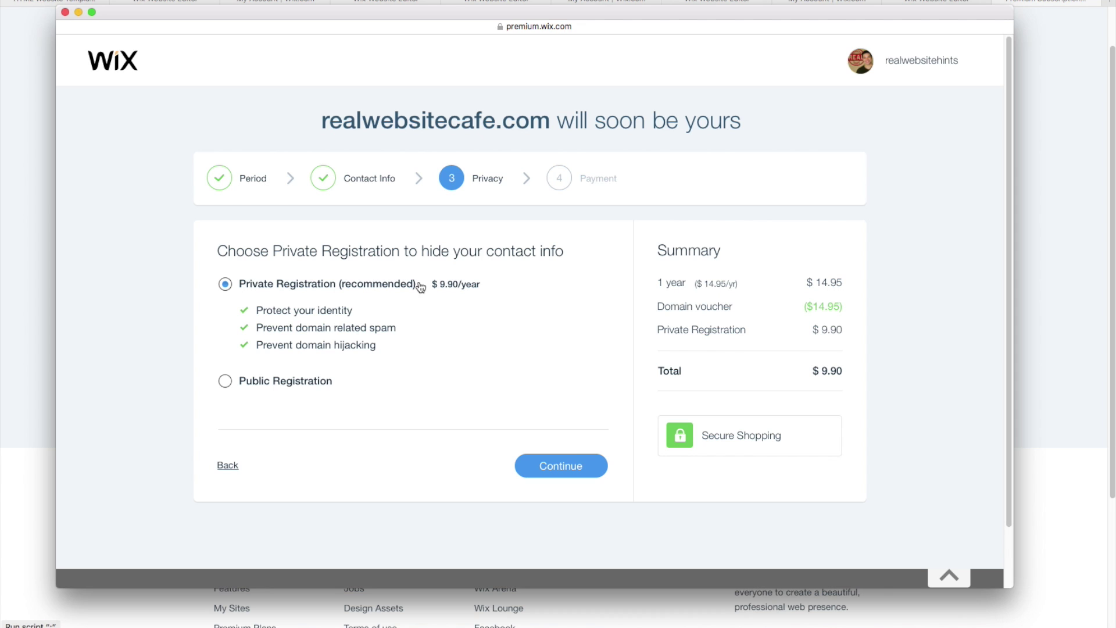
Step: Choose public registration, complete the $0.00 payment, and close the purchase confirmation
{"action": "left_click", "coordinate": [317, 377]}
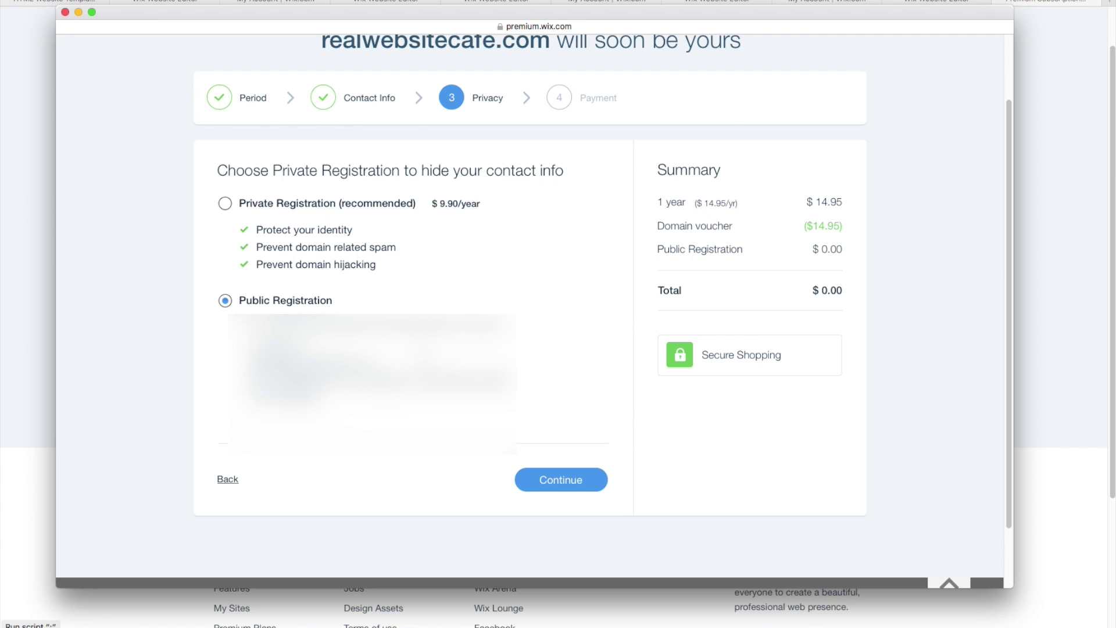
{"action": "left_click", "coordinate": [561, 475]}
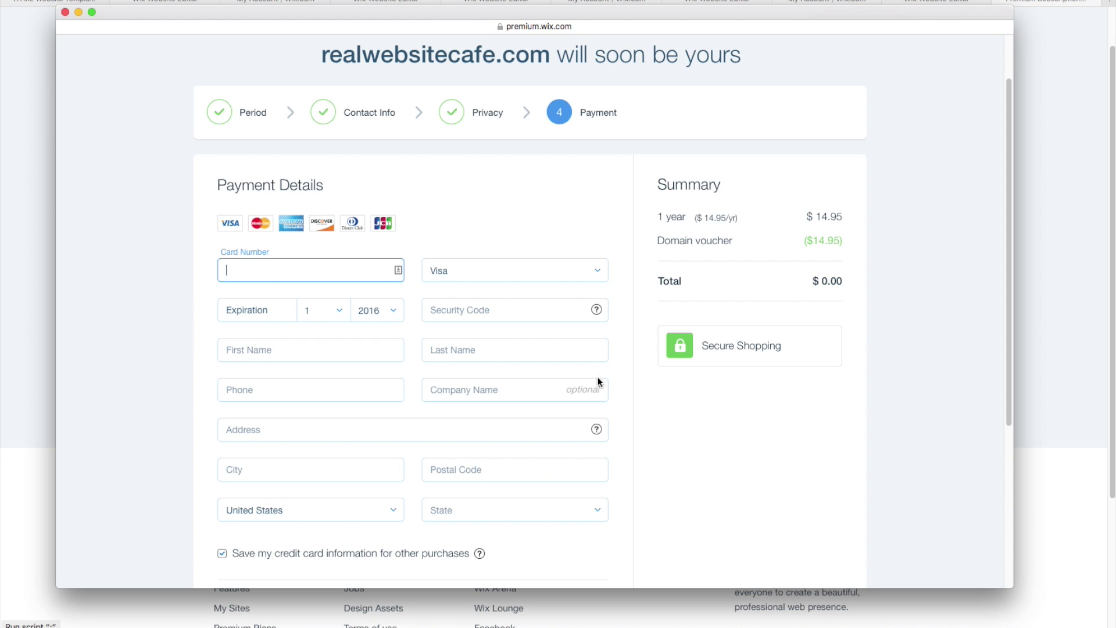
{"action": "scroll", "coordinate": [597, 377], "scroll_direction": "down", "scroll_amount": 3}
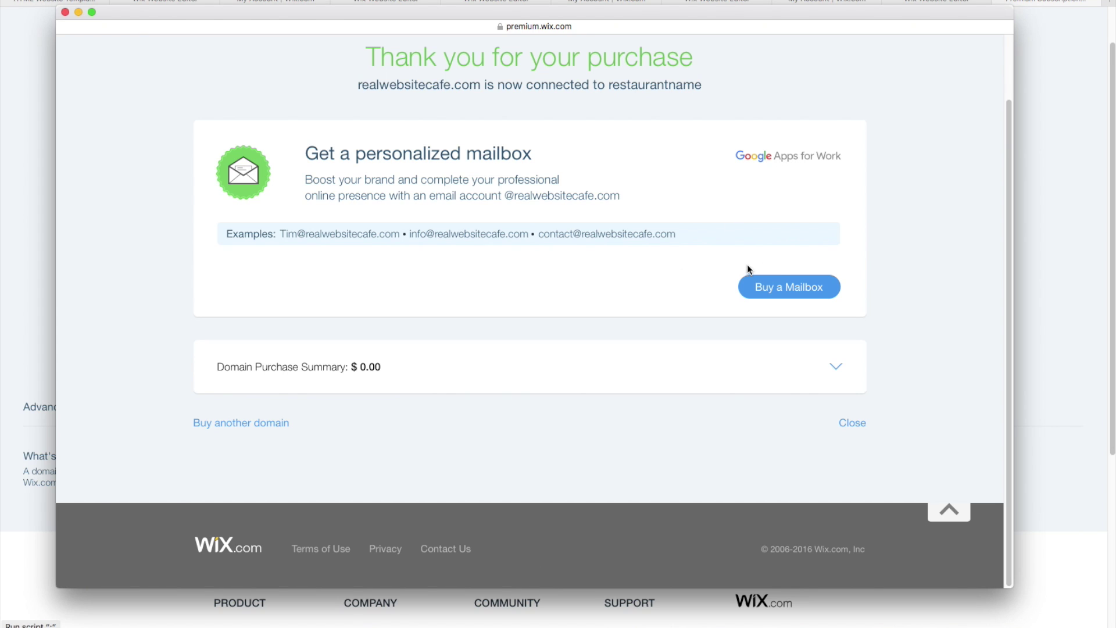
{"action": "left_click", "coordinate": [853, 424]}
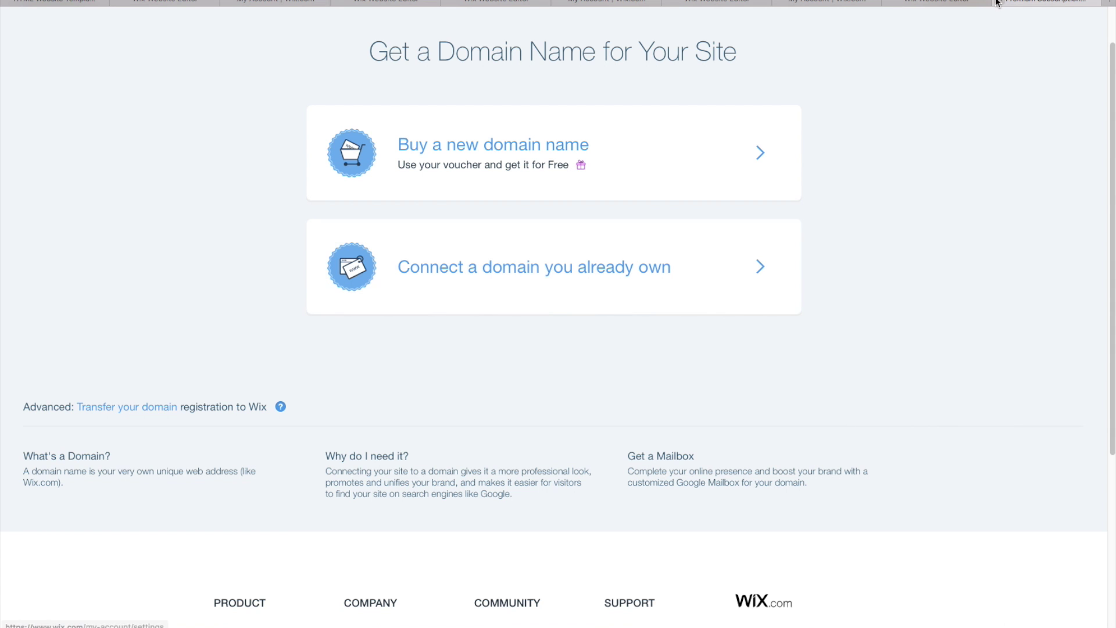
Step: Back in the editor, publish the Cafe Website and view it live at realwebsitecafe.com
{"action": "left_click", "coordinate": [997, 3]}
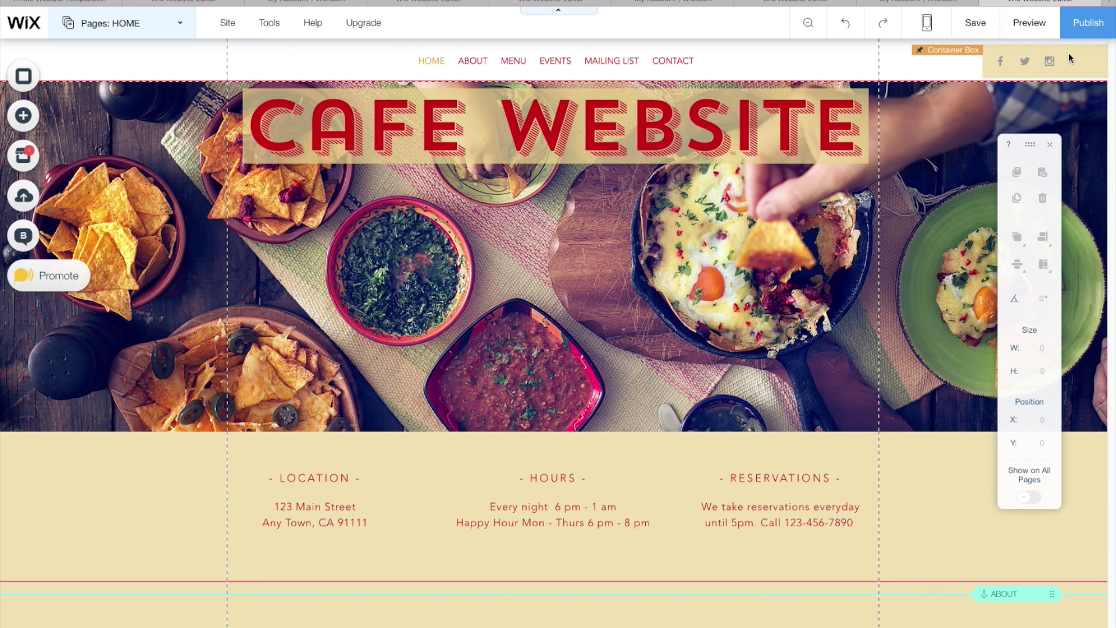
{"action": "left_click", "coordinate": [1082, 29]}
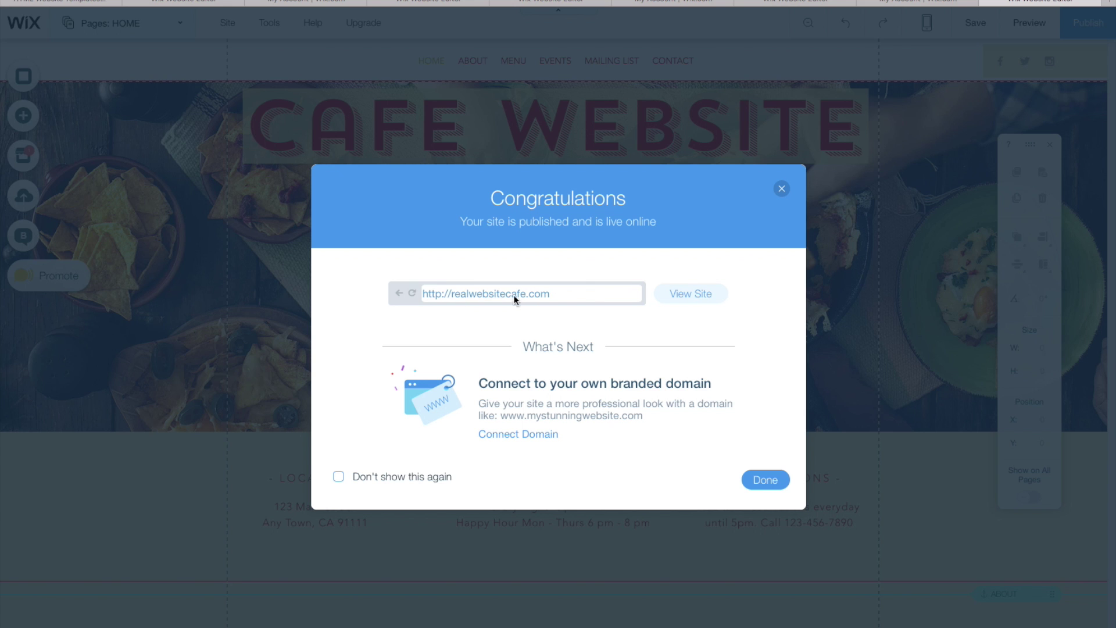
{"action": "left_click", "coordinate": [697, 291]}
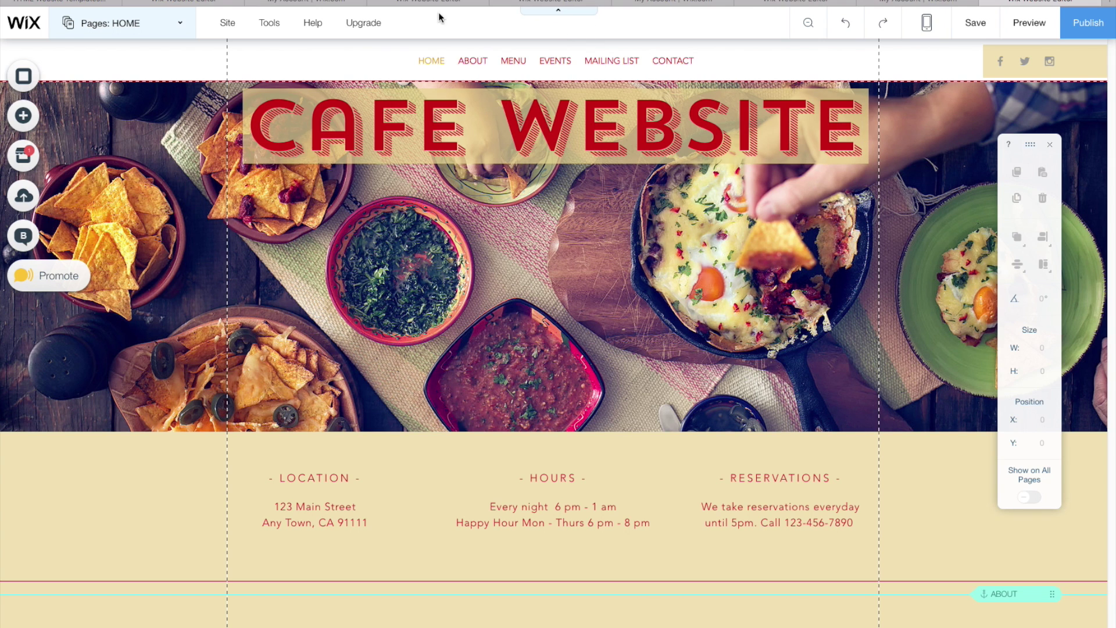
Step: Open the site dashboard and check its Domains & Mailboxes page
{"action": "mouse_move", "coordinate": [227, 23]}
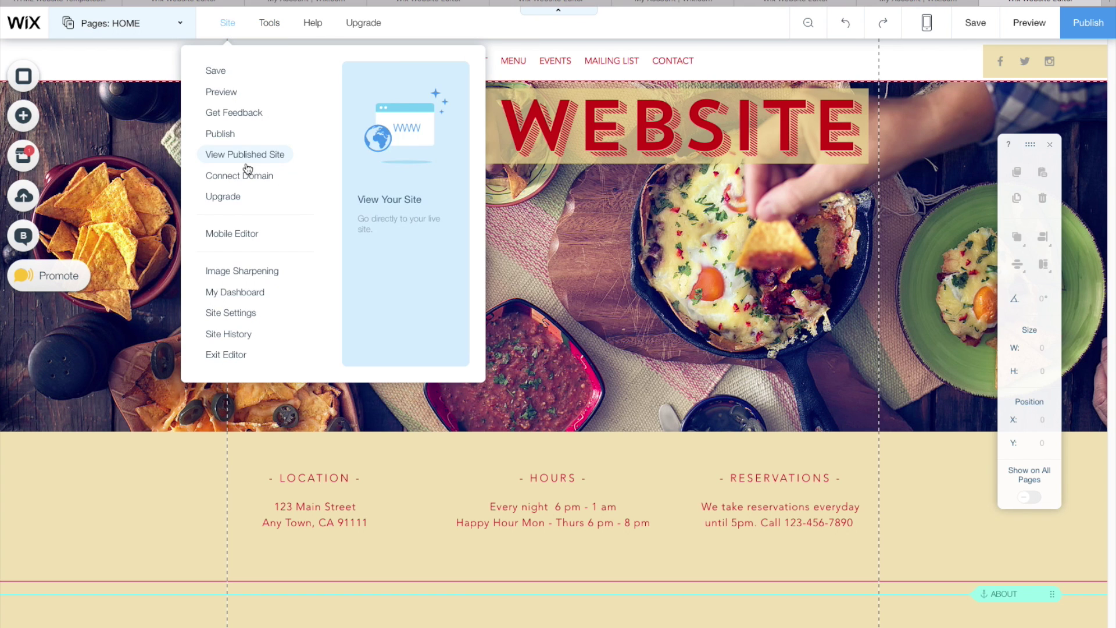
{"action": "left_click", "coordinate": [250, 293]}
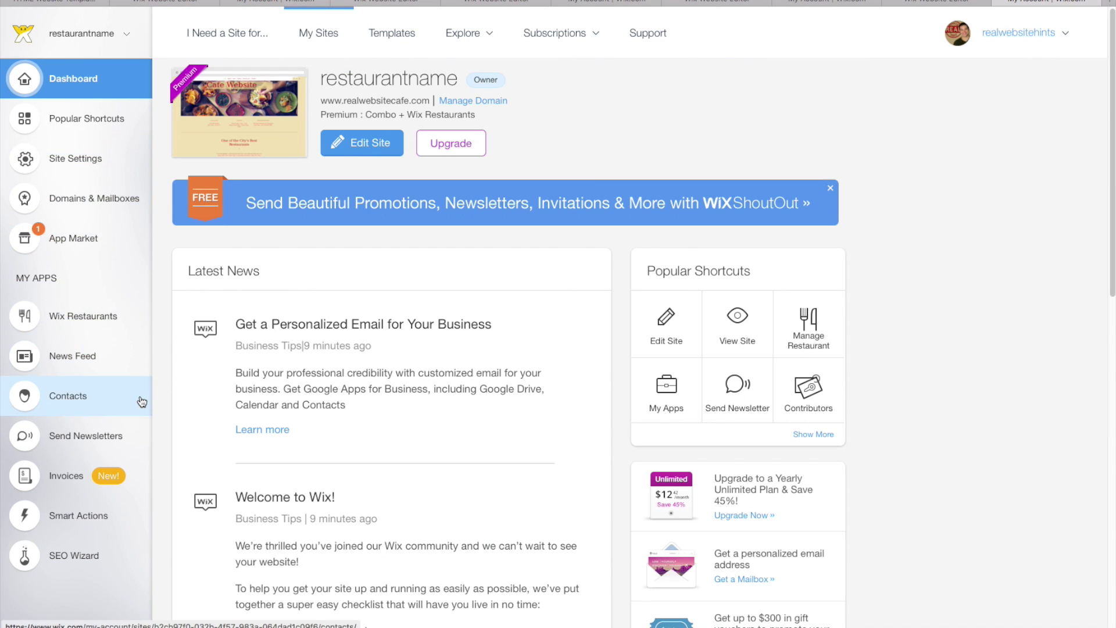
{"action": "left_click", "coordinate": [102, 197]}
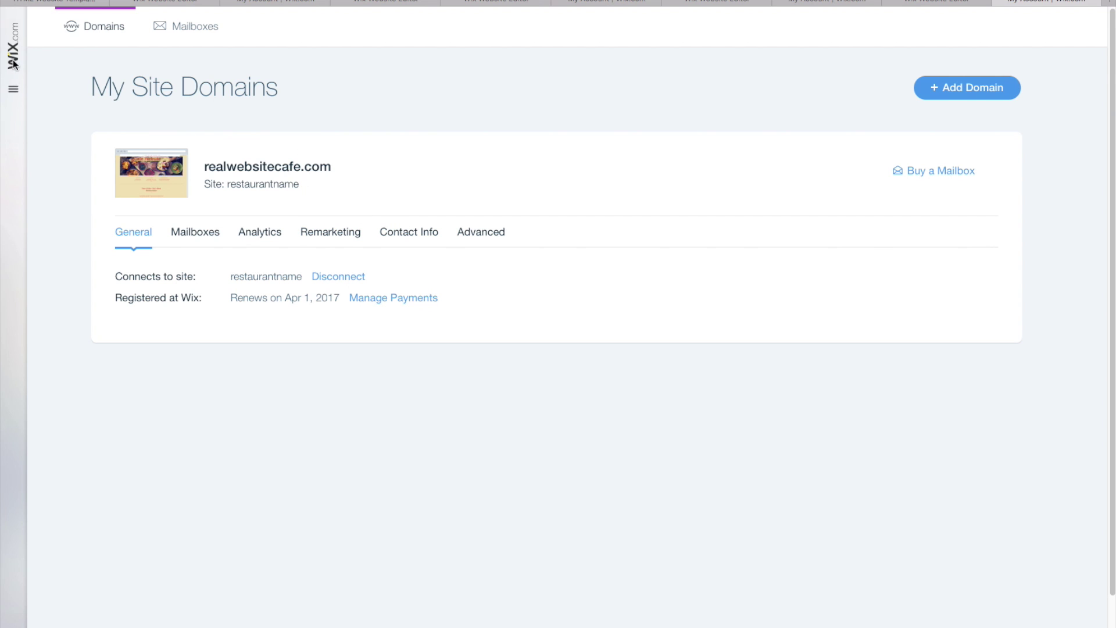
{"action": "mouse_move", "coordinate": [19, 72]}
{"action": "left_click", "coordinate": [74, 79]}
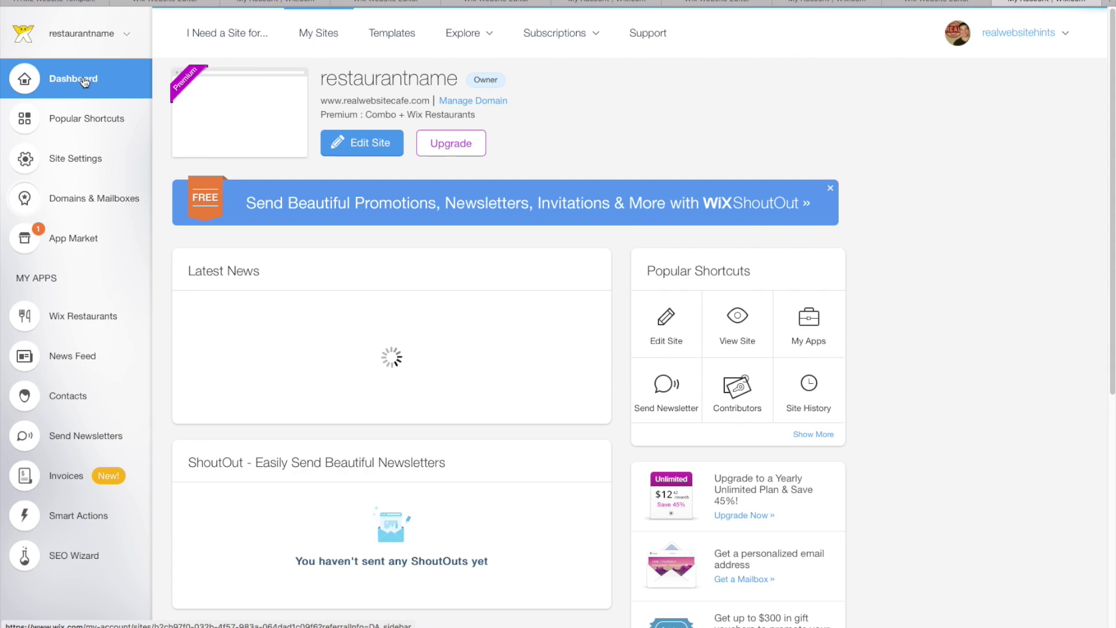
Step: Browse templates and My Sites, then open Subscriptions > Domains showing realwebsitecafe.com connected
{"action": "left_click", "coordinate": [396, 35]}
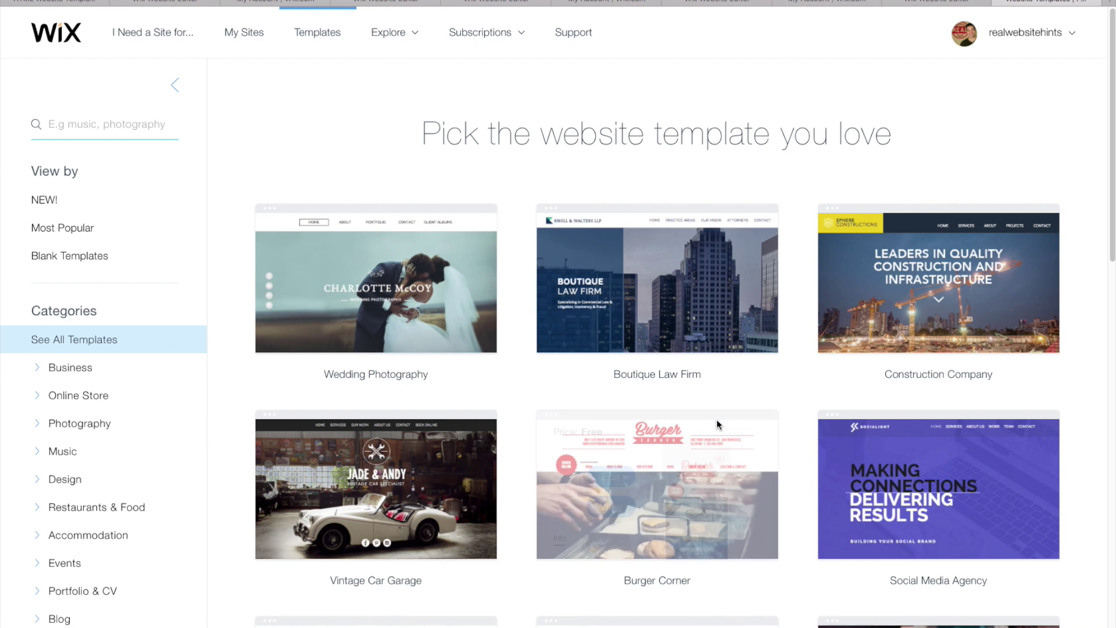
{"action": "mouse_move", "coordinate": [718, 425]}
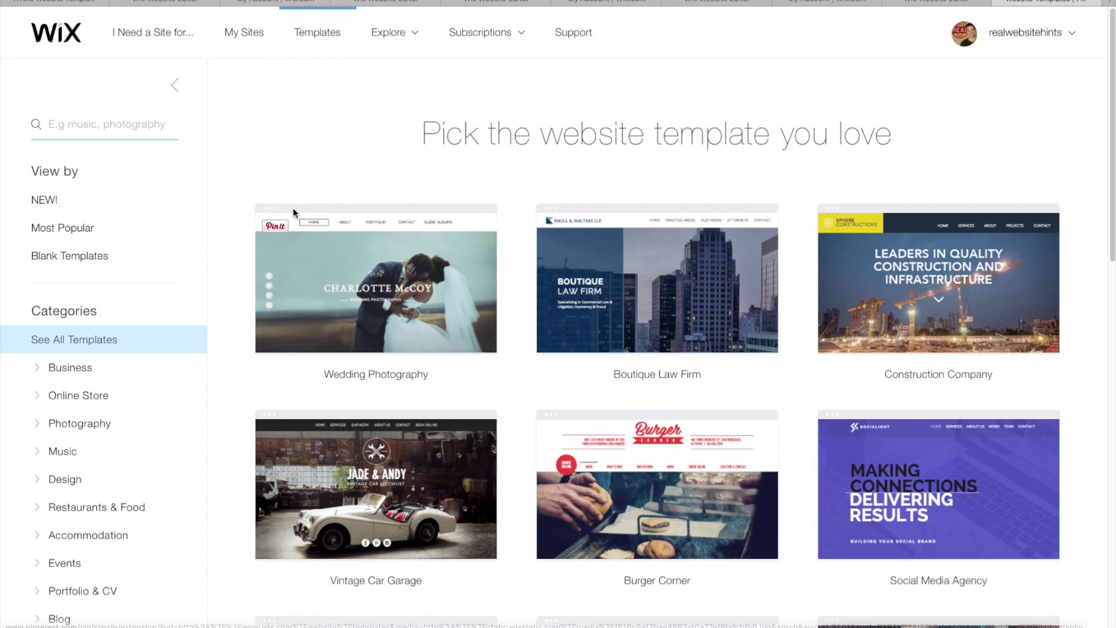
{"action": "left_click", "coordinate": [249, 31]}
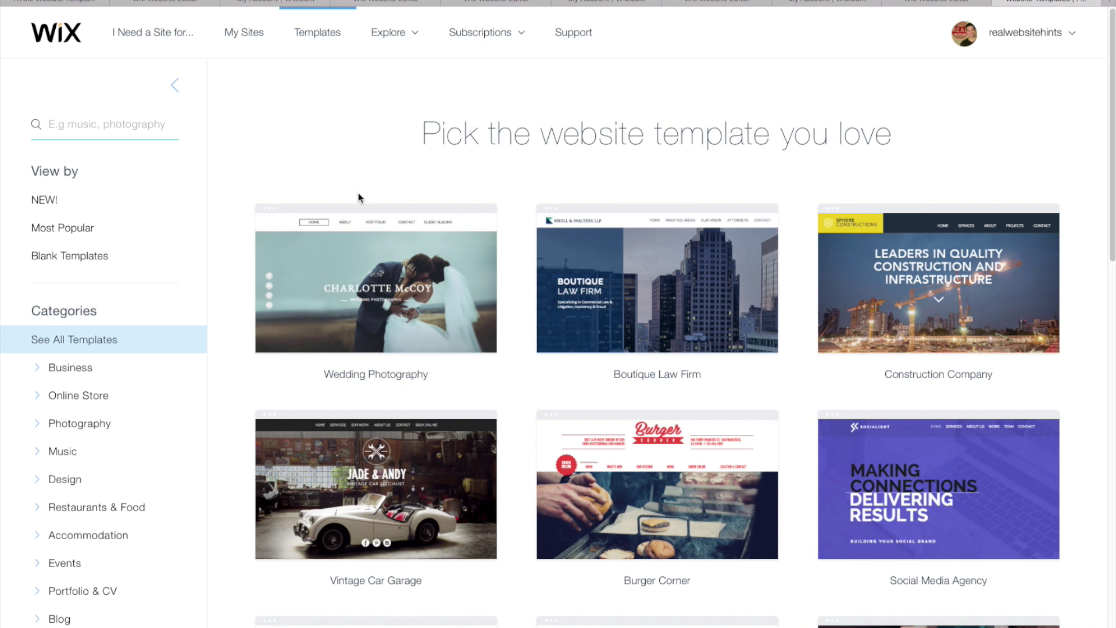
{"action": "mouse_move", "coordinate": [475, 22]}
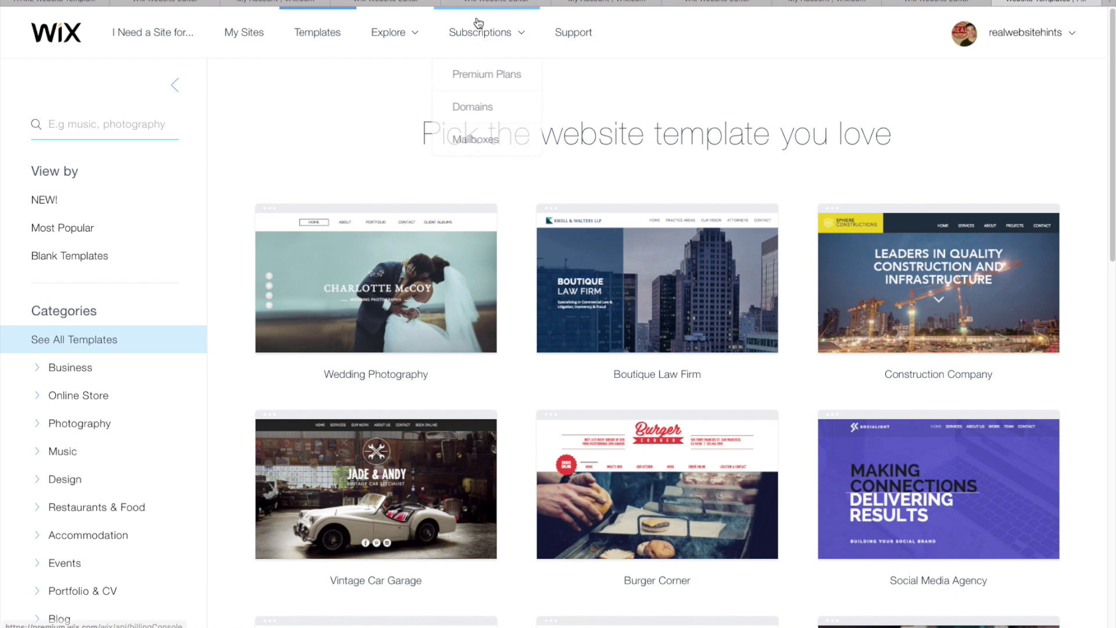
{"action": "left_click", "coordinate": [466, 106]}
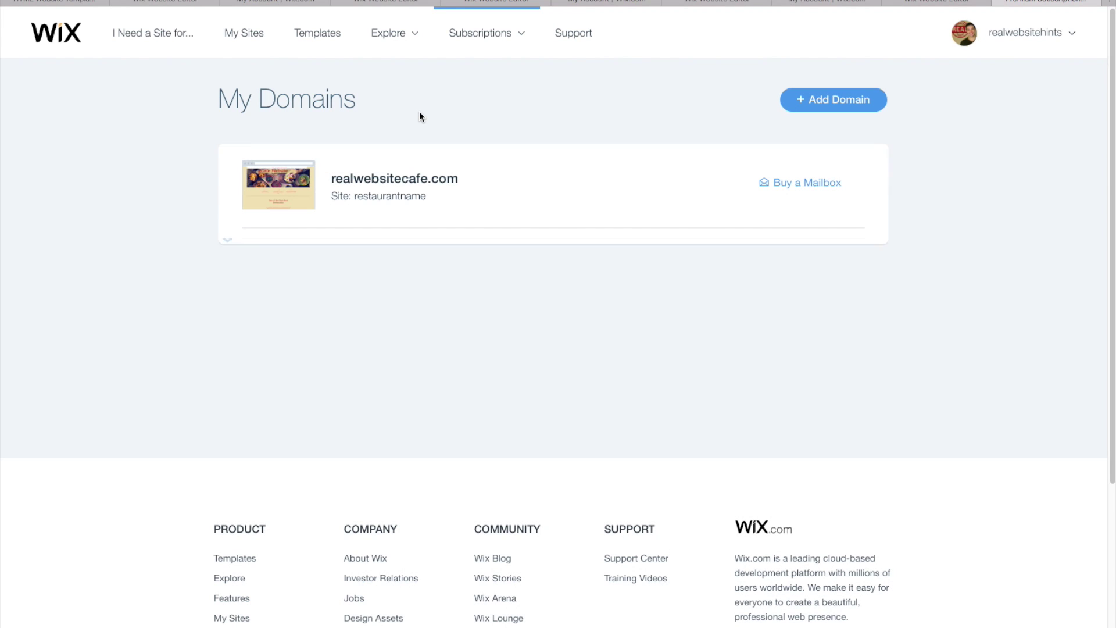